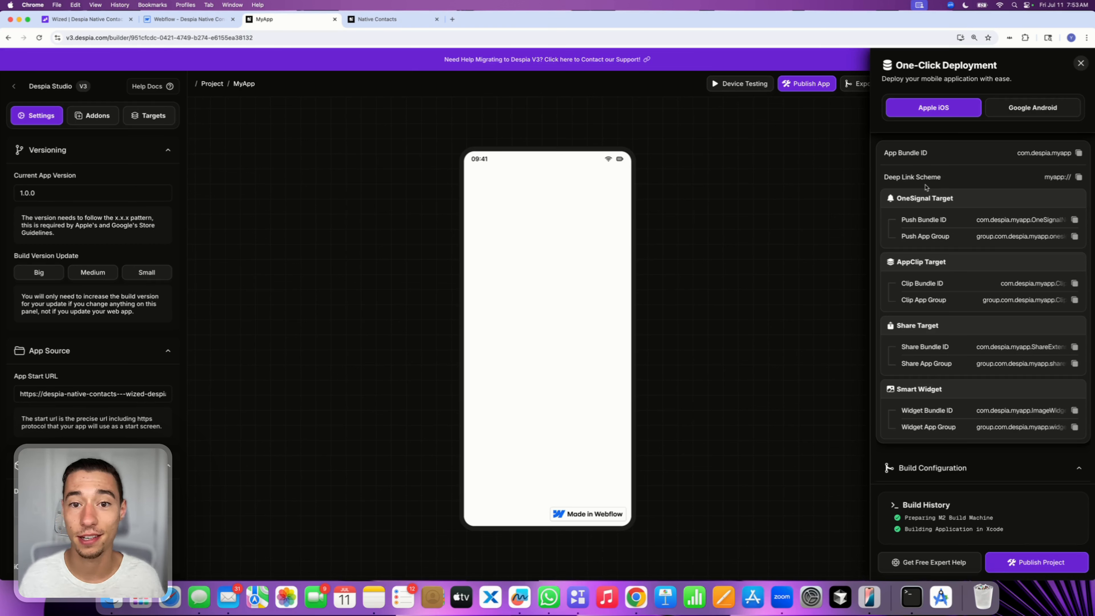
Close the deployment panel and check the MyApp test build in TestFlight through iPhone Mirroring
{"action": "left_click", "coordinate": [1080, 62]}
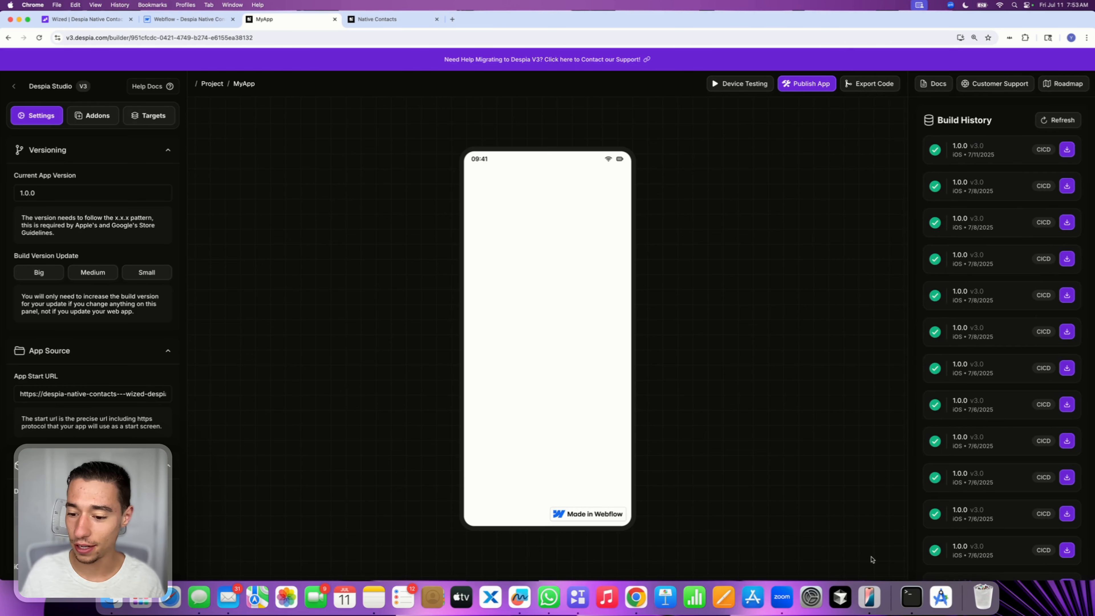
{"action": "left_click", "coordinate": [869, 597]}
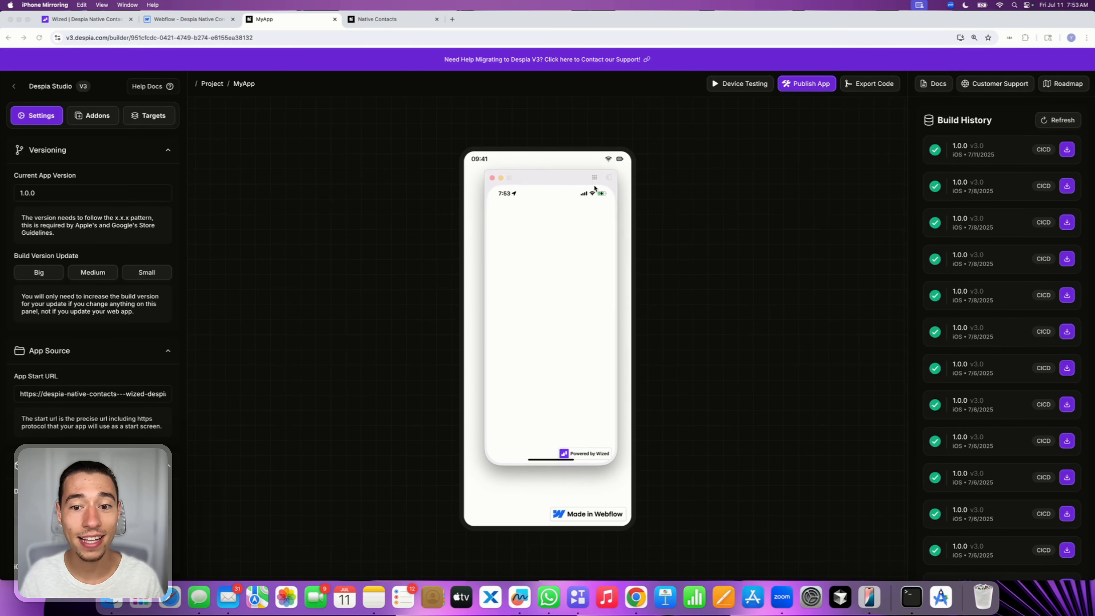
{"action": "left_click", "coordinate": [608, 175]}
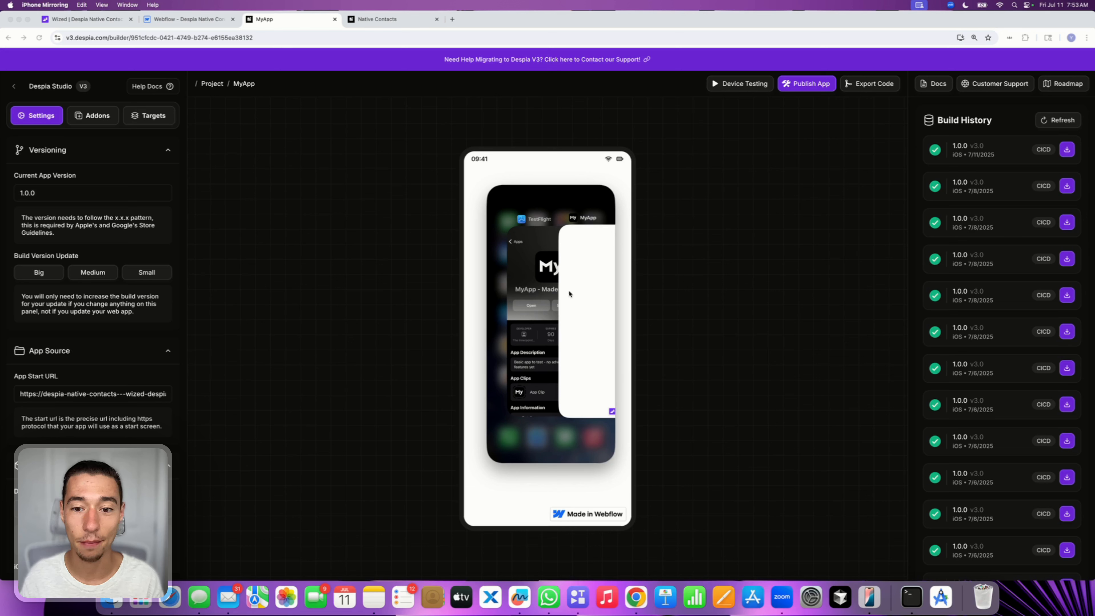
{"action": "left_click_drag", "start_coordinate": [578, 323], "coordinate": [585, 115]}
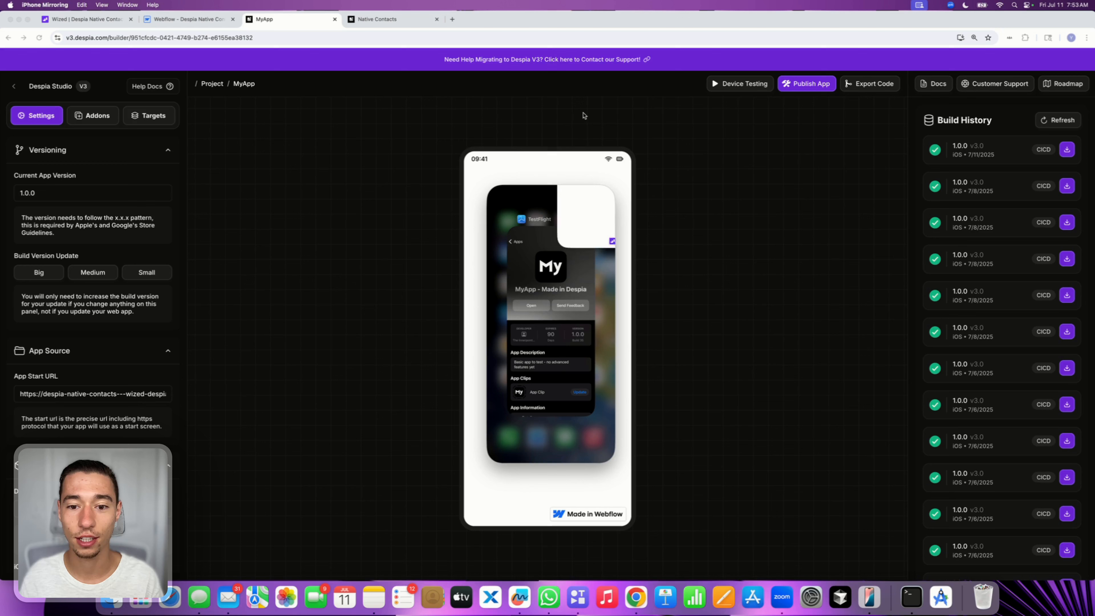
{"action": "left_click", "coordinate": [564, 309]}
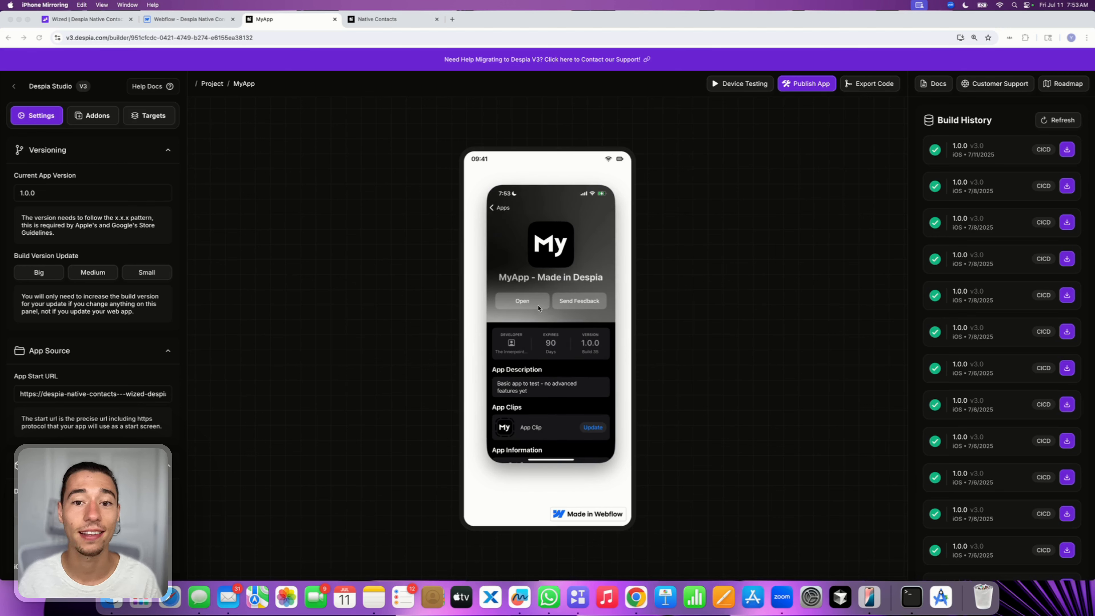
{"action": "left_click", "coordinate": [629, 269]}
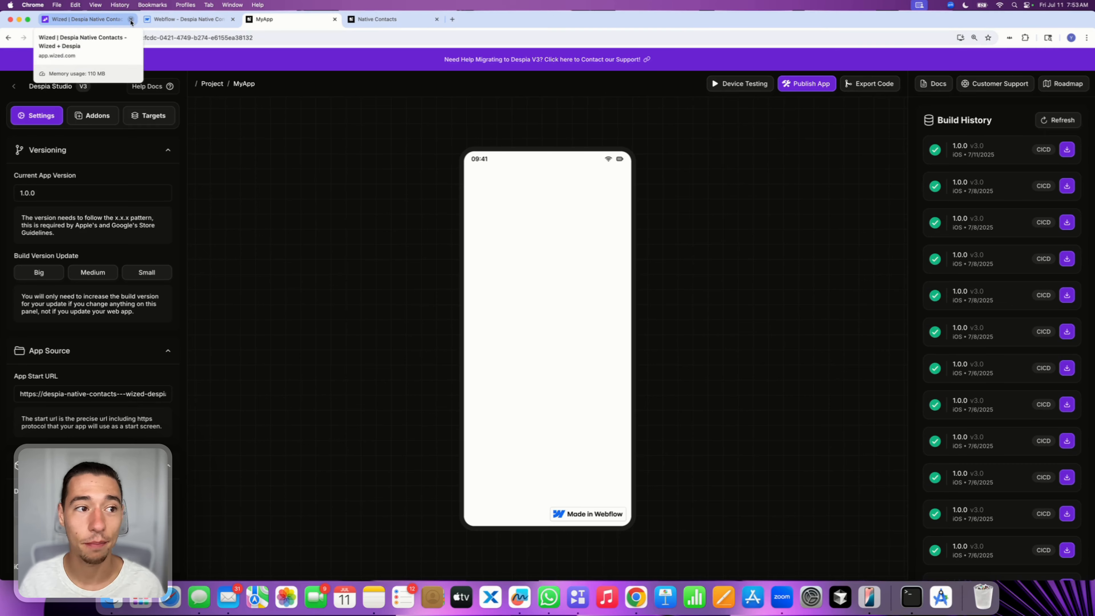
Add a button to the section in Webflow and align the section's content horizontally to center
{"action": "left_click", "coordinate": [153, 24]}
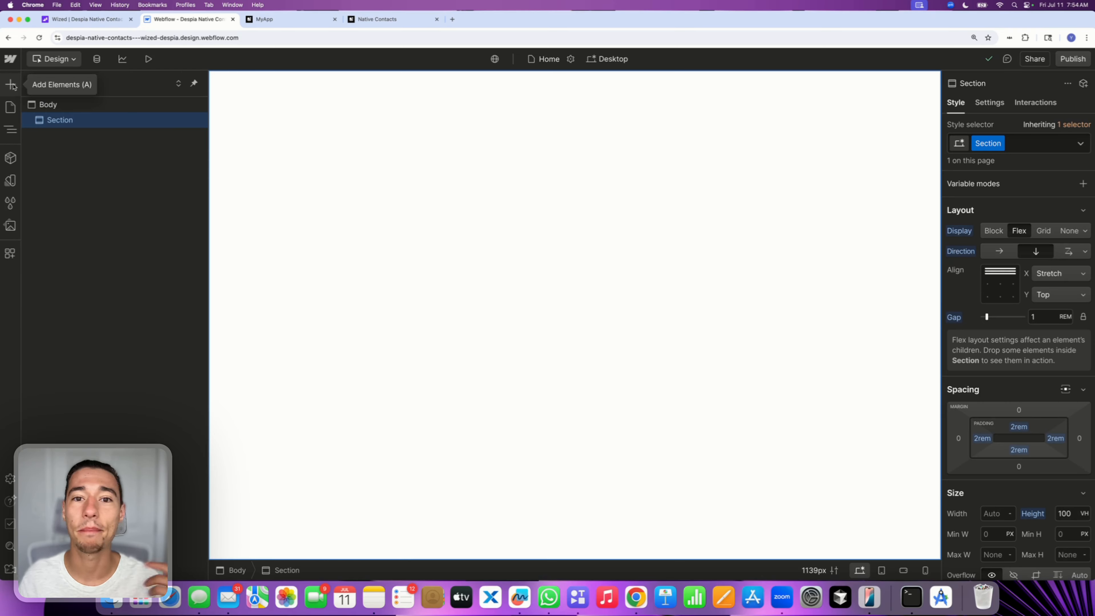
{"action": "left_click", "coordinate": [11, 84]}
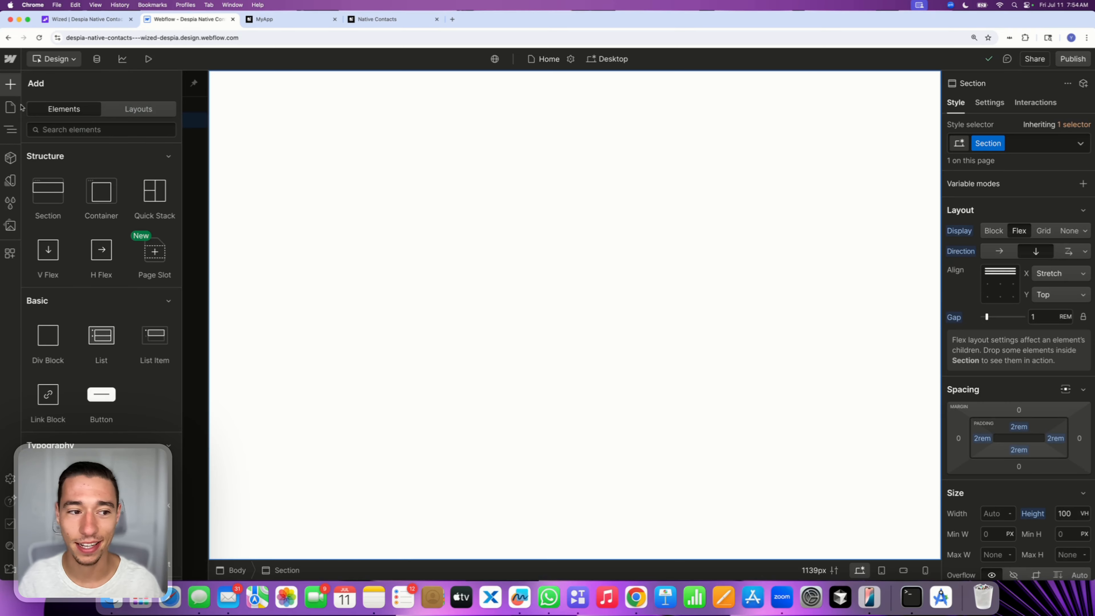
{"action": "left_click", "coordinate": [108, 404]}
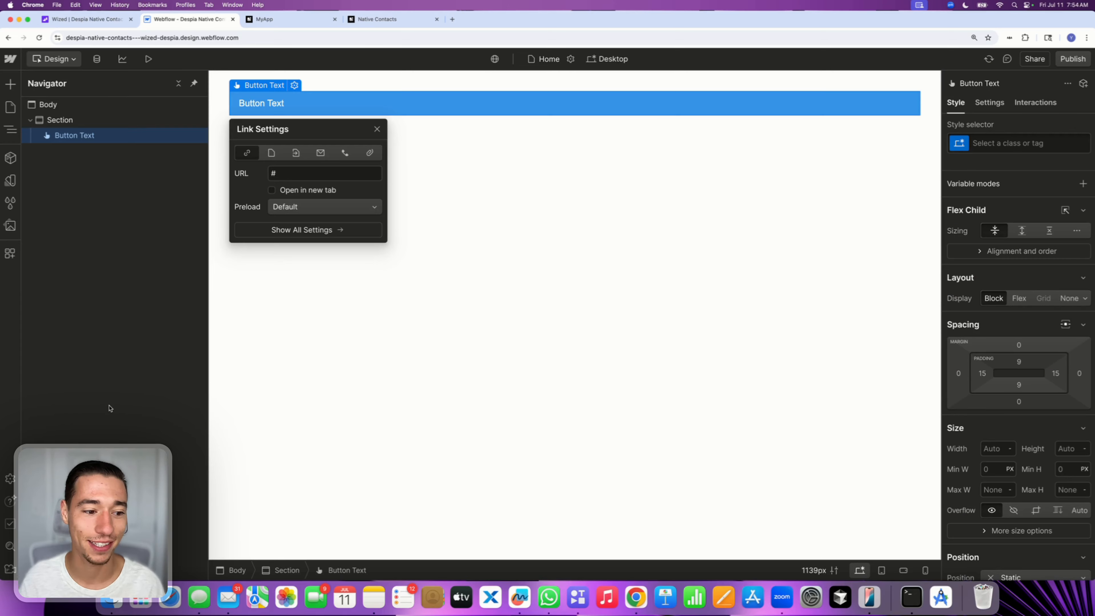
{"action": "left_click", "coordinate": [493, 365]}
{"action": "left_click", "coordinate": [1000, 271]}
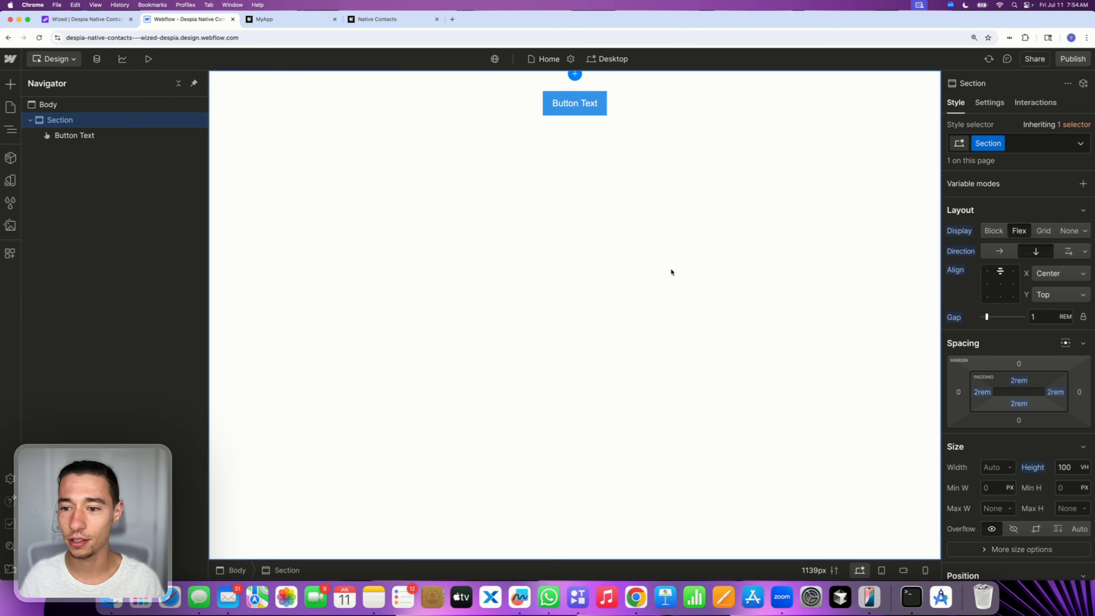
Delete the button from the section and add a new button in its place
{"action": "left_click", "coordinate": [86, 142]}
{"action": "left_click", "coordinate": [74, 121]}
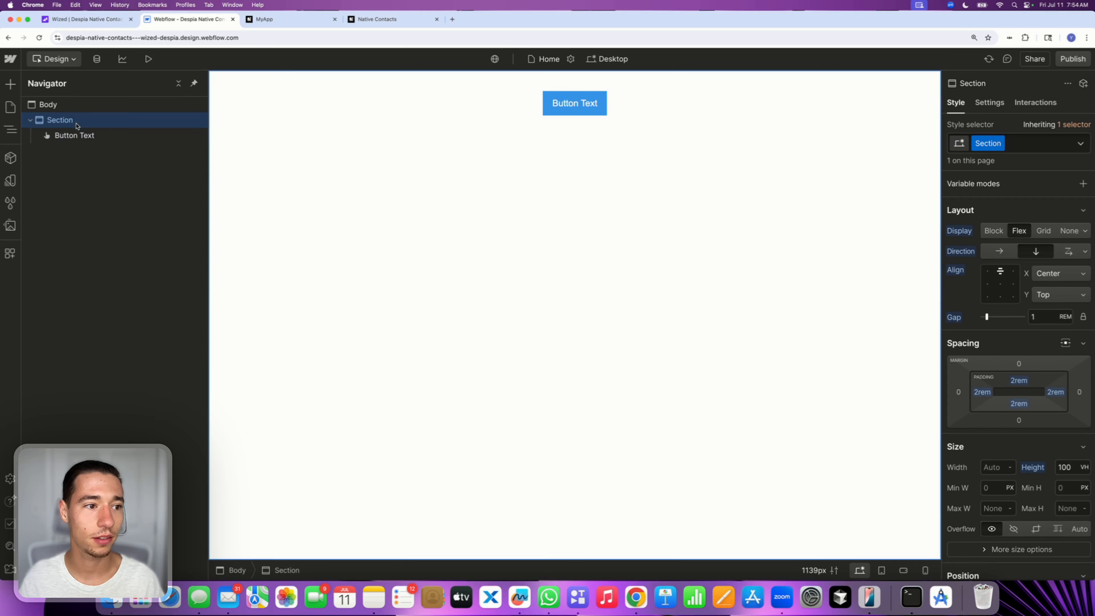
{"action": "left_click", "coordinate": [74, 135]}
{"action": "key", "text": "Delete"}
{"action": "left_click", "coordinate": [61, 124]}
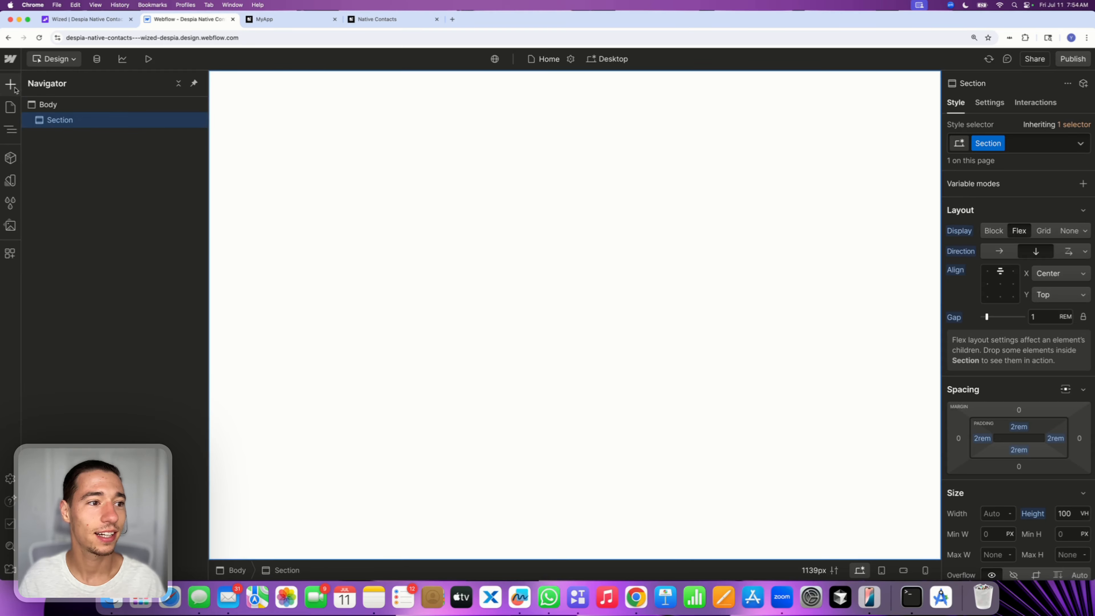
{"action": "left_click", "coordinate": [10, 84]}
{"action": "left_click", "coordinate": [103, 405]}
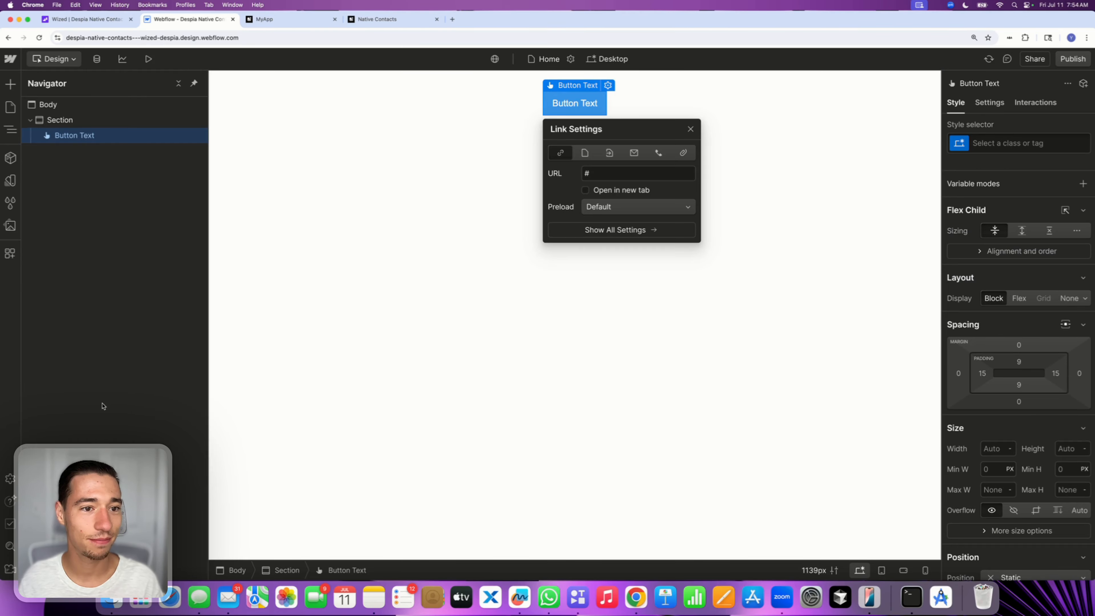
{"action": "left_click", "coordinate": [411, 225]}
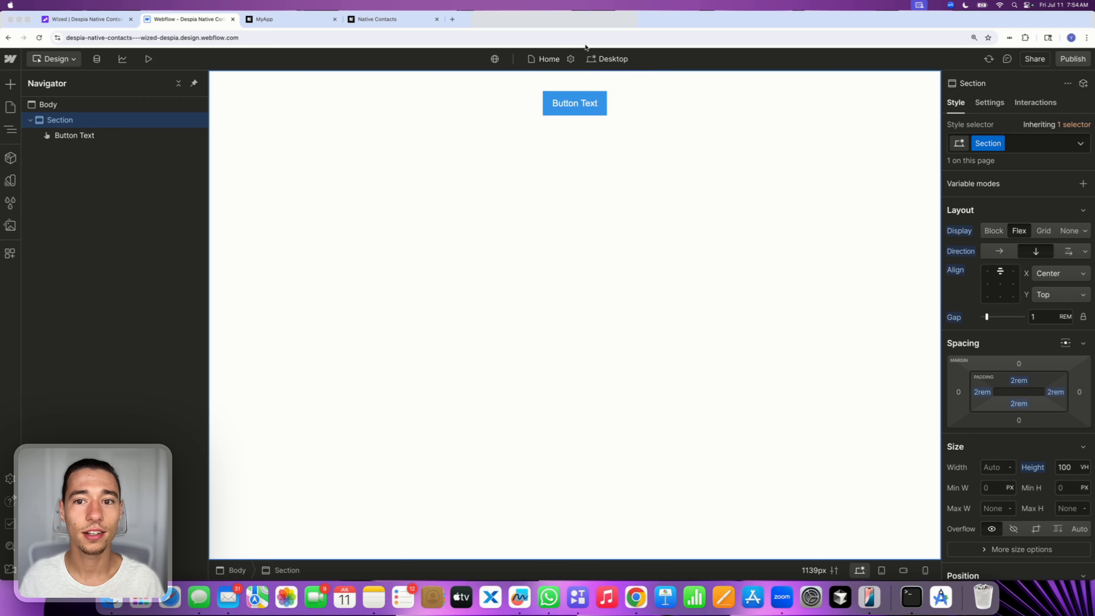
Align the section's content vertically to center
{"action": "left_click", "coordinate": [600, 115]}
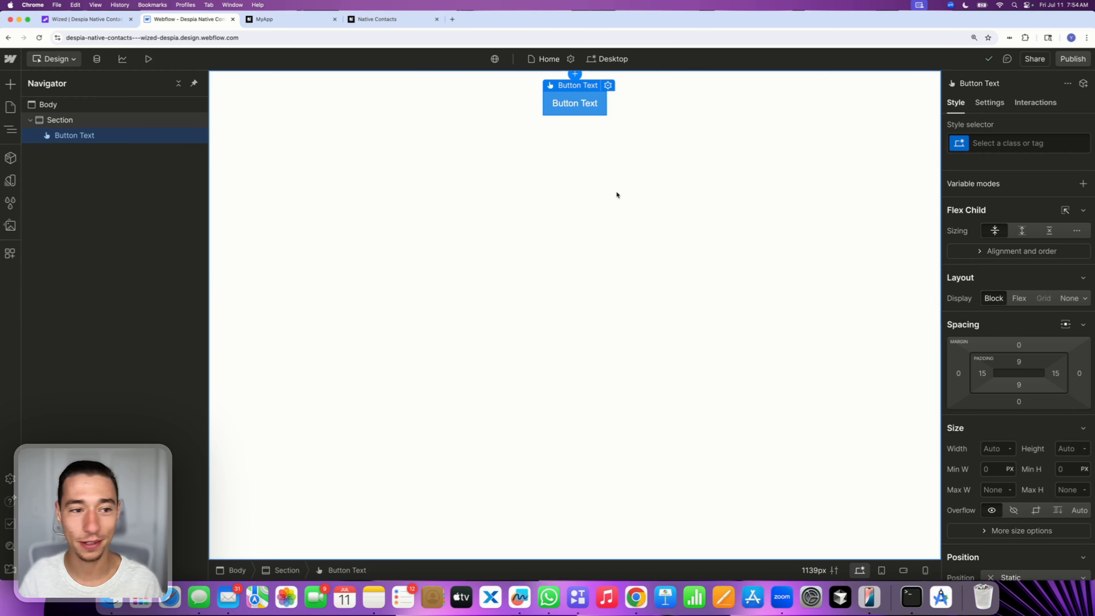
{"action": "left_click", "coordinate": [92, 121]}
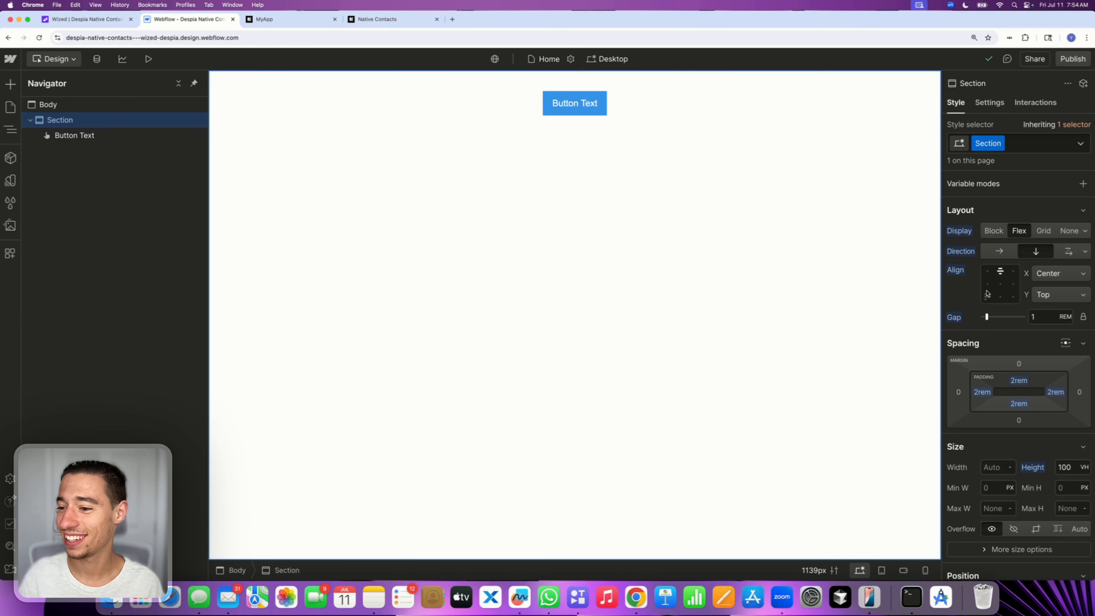
{"action": "left_click", "coordinate": [1000, 286]}
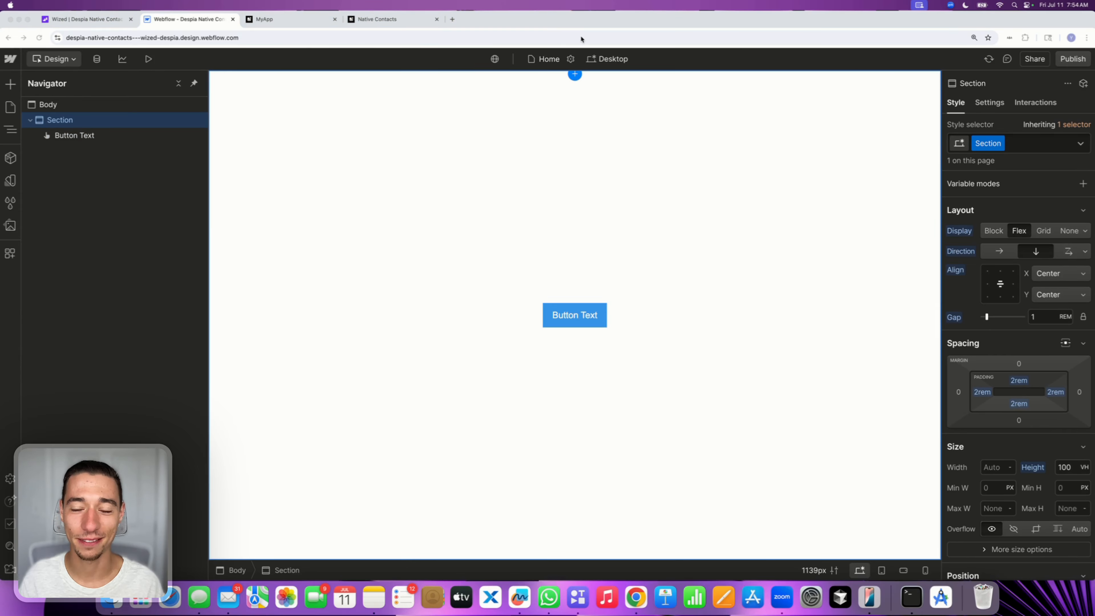
Change the button's text to Request Contact Access
{"action": "double_click", "coordinate": [580, 314]}
{"action": "key", "text": "BackSpace"}
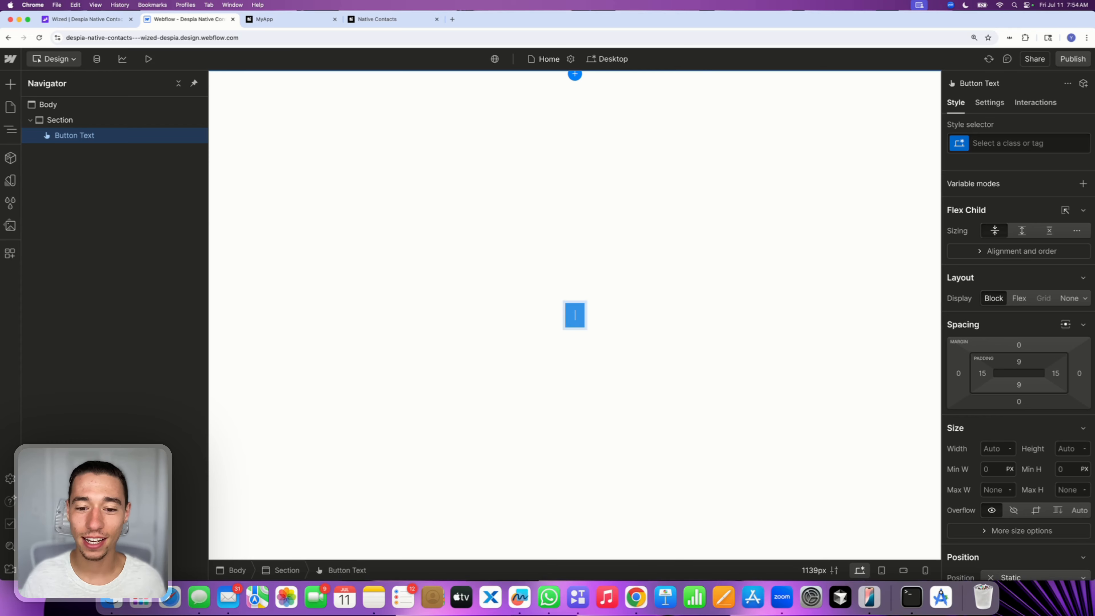
{"action": "type", "text": "Reaquest"}
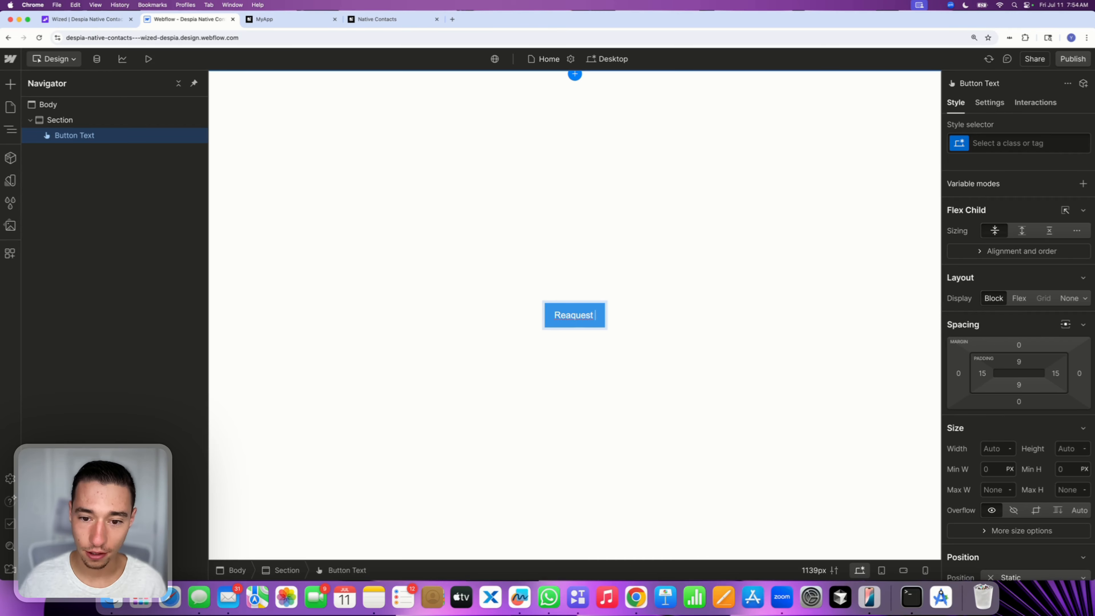
{"action": "key", "text": "BackSpace"}
{"action": "key", "text": "BackSpace"}
{"action": "key", "text": "BackSpace"}
{"action": "key", "text": "BackSpace"}
{"action": "key", "text": "BackSpace"}
{"action": "key", "text": "BackSpace"}
{"action": "type", "text": "que"}
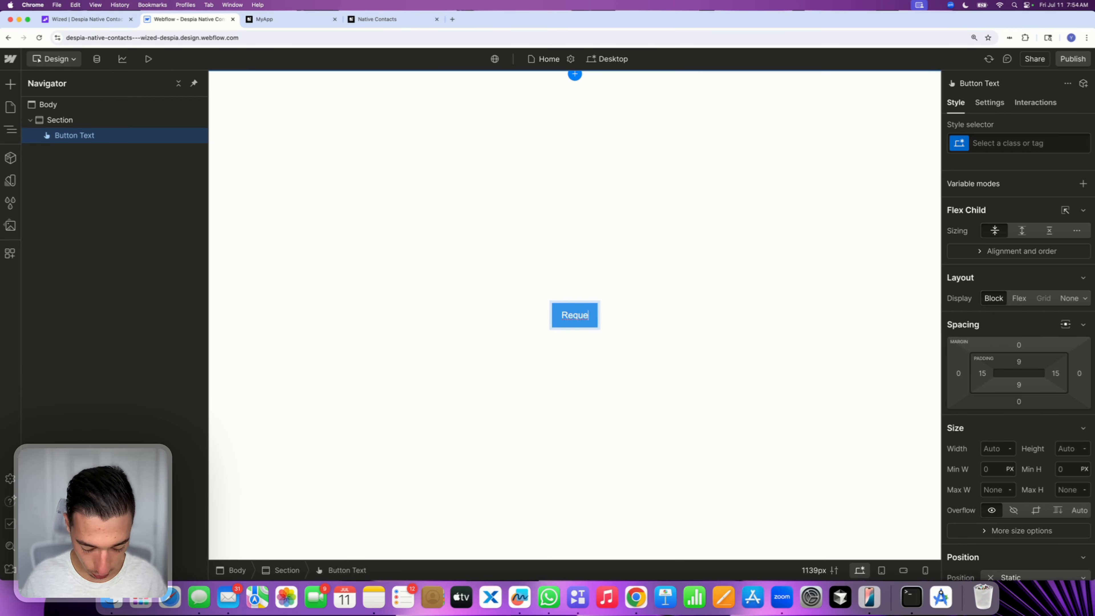
{"action": "type", "text": "st Con"}
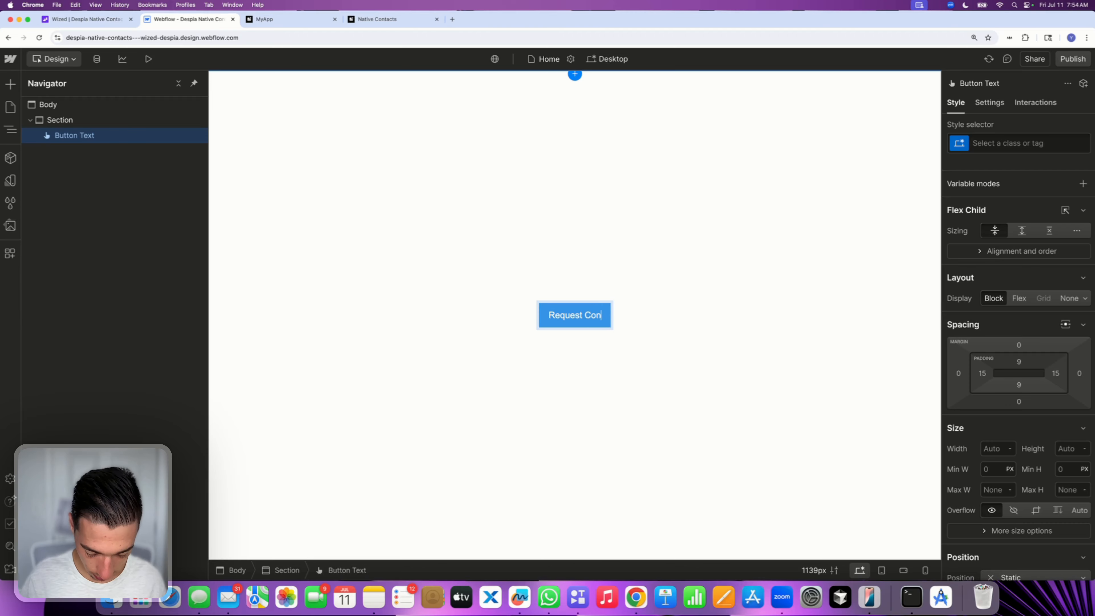
{"action": "type", "text": "tact Access"}
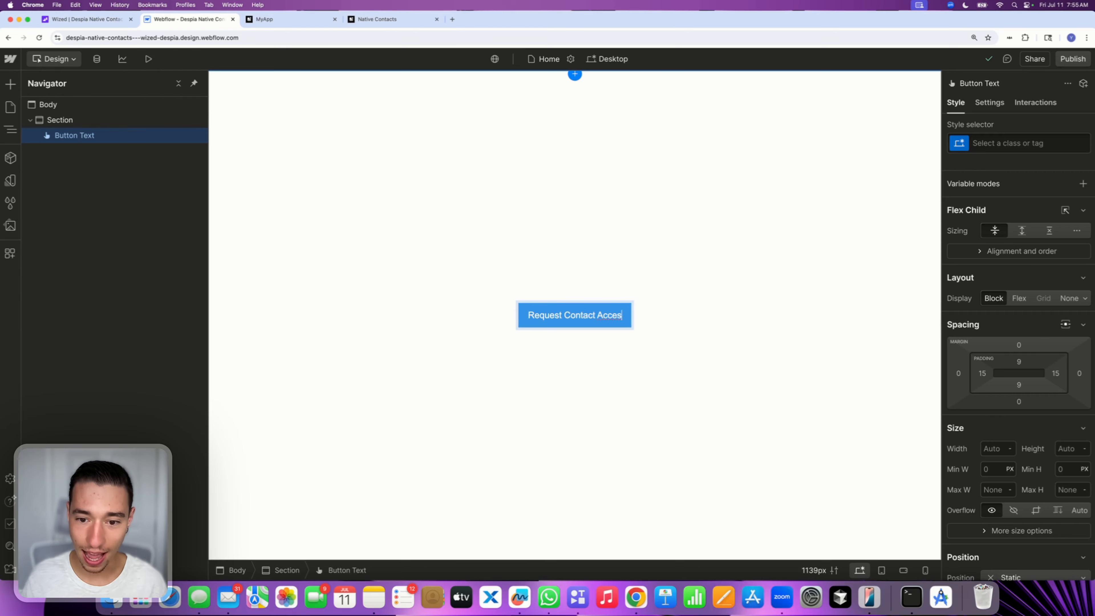
{"action": "left_click", "coordinate": [608, 365]}
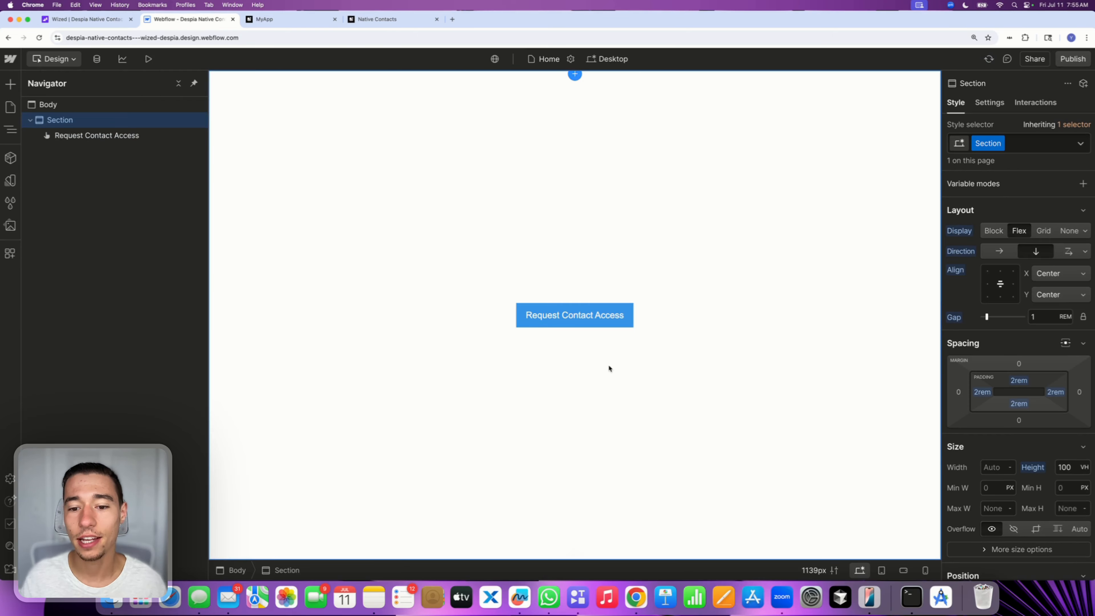
Add a custom attribute named wized with value despia-request-contact-access to the button
{"action": "left_click", "coordinate": [609, 323]}
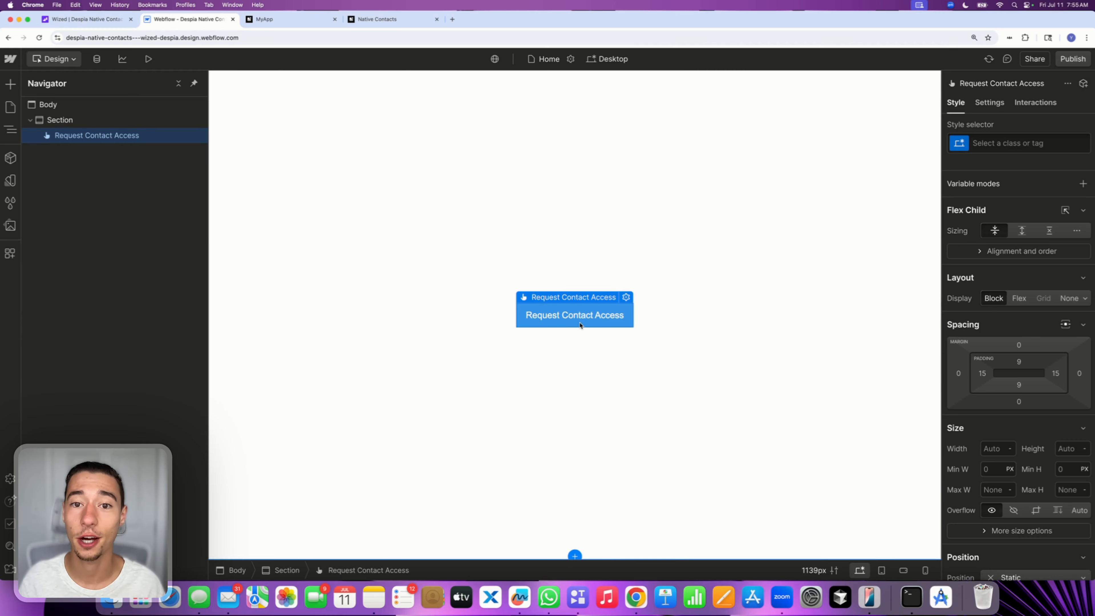
{"action": "left_click", "coordinate": [996, 104]}
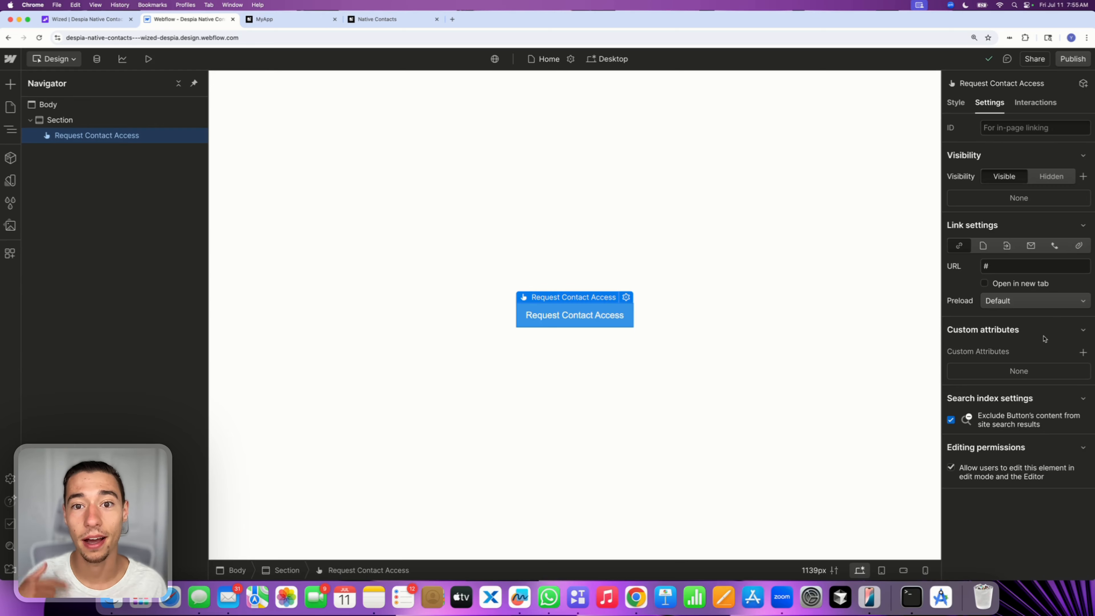
{"action": "left_click", "coordinate": [1082, 353]}
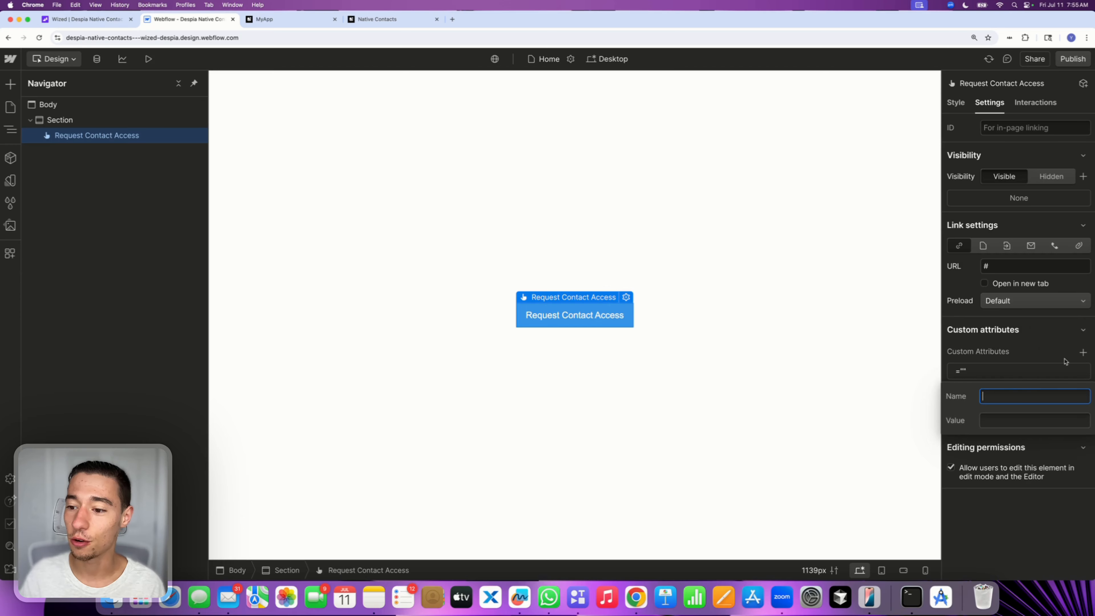
{"action": "type", "text": "wized"}
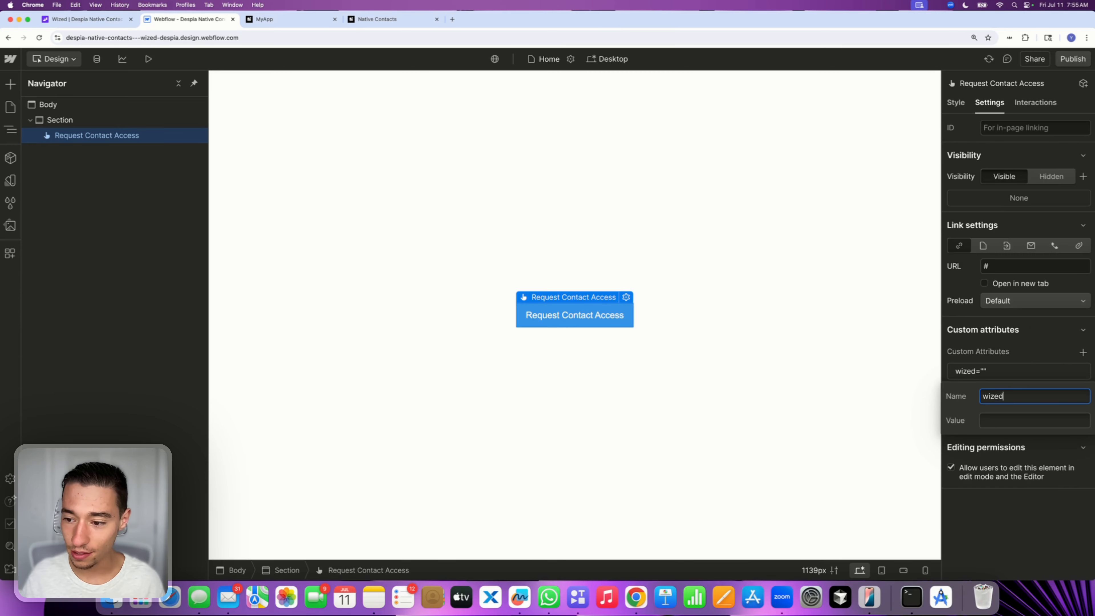
{"action": "left_click", "coordinate": [989, 420]}
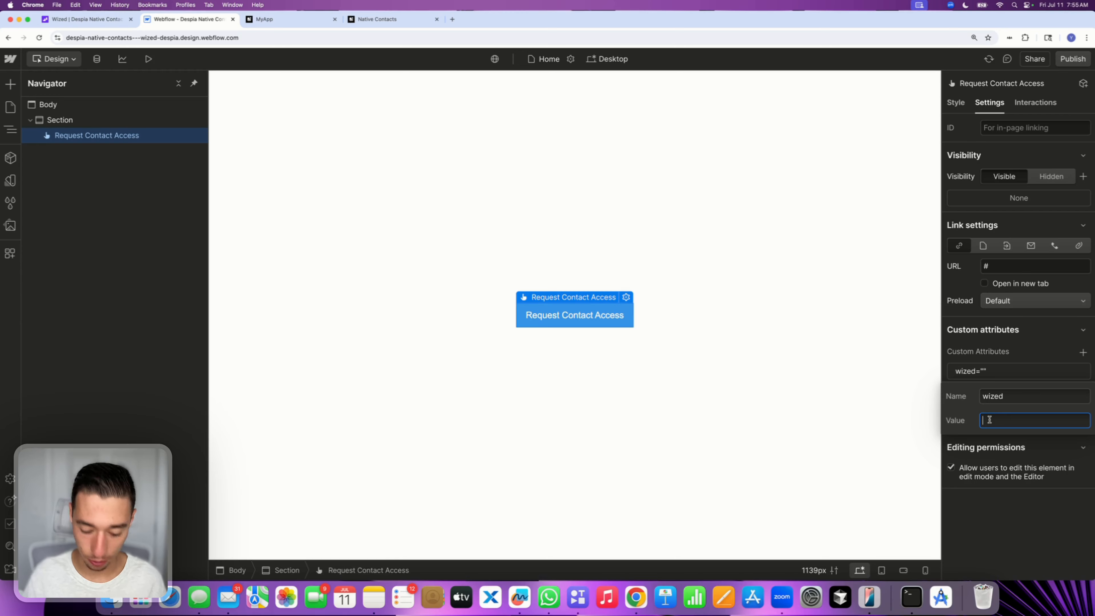
{"action": "type", "text": "despia"}
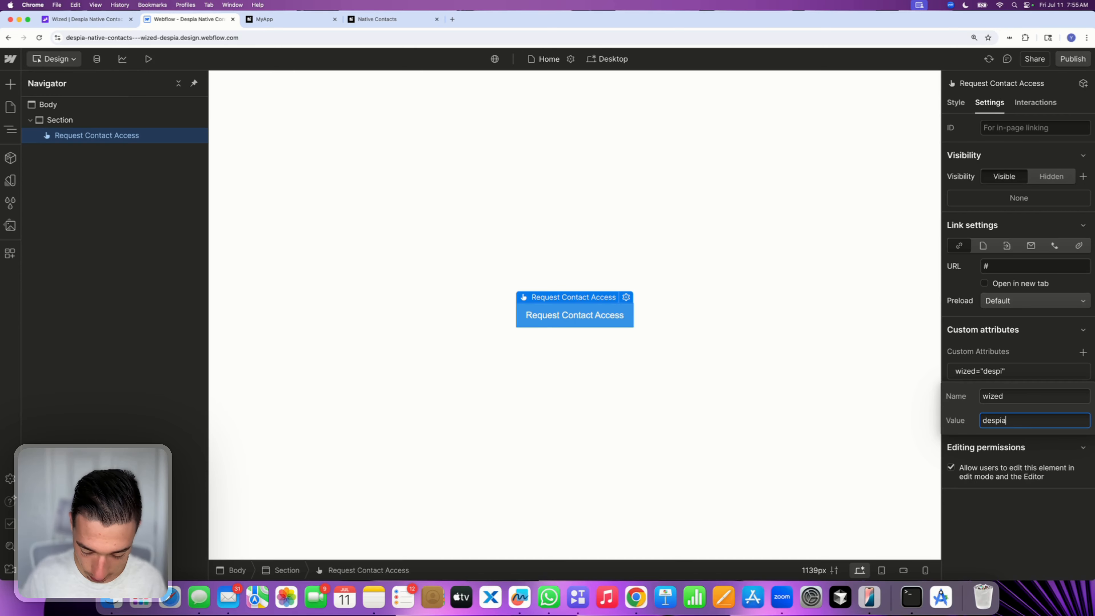
{"action": "type", "text": "-request"}
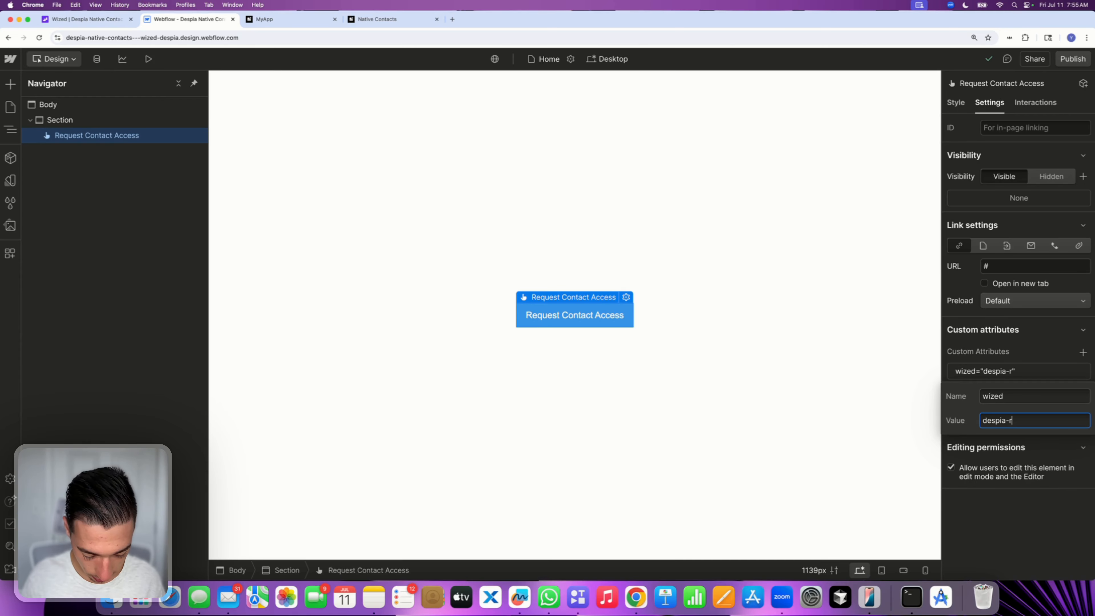
{"action": "key", "text": "BackSpace"}
{"action": "key", "text": "BackSpace"}
{"action": "key", "text": "BackSpace"}
{"action": "key", "text": "BackSpace"}
{"action": "key", "text": "BackSpace"}
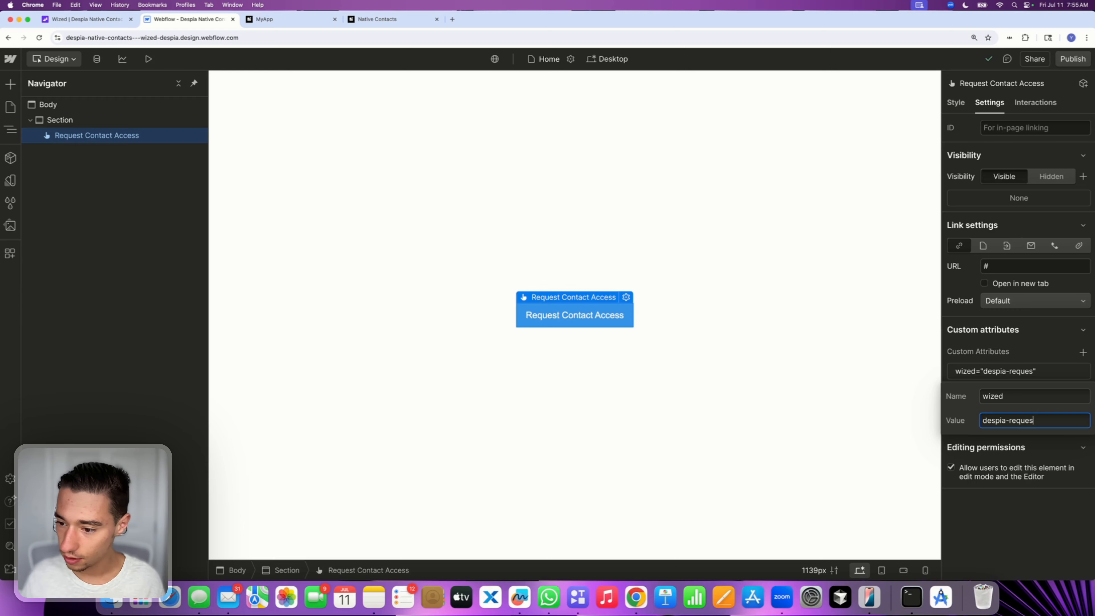
{"action": "type", "text": "que"}
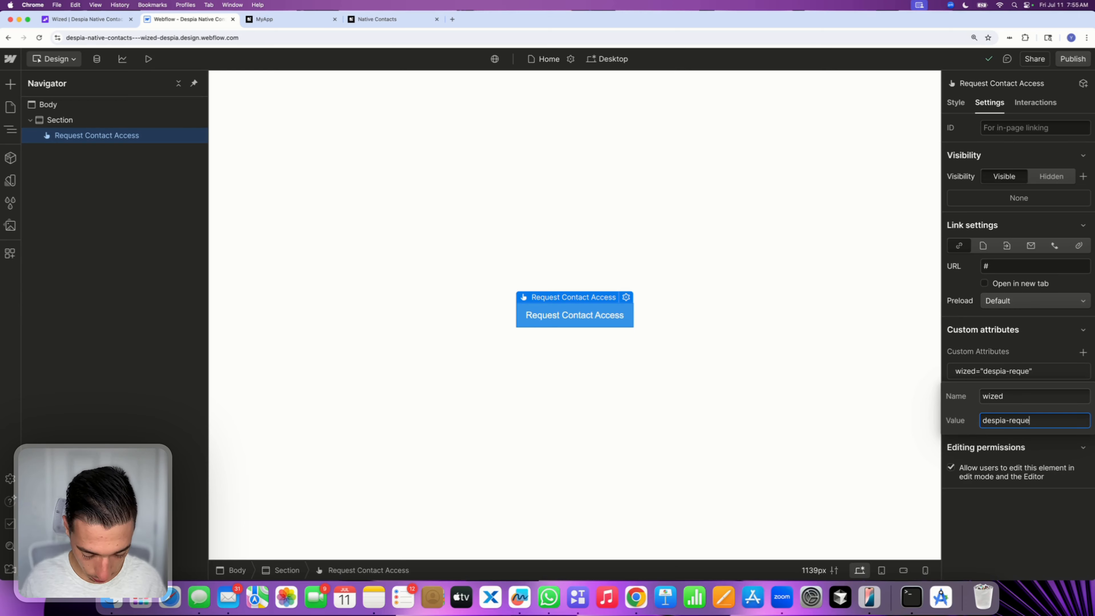
{"action": "type", "text": "st-con"}
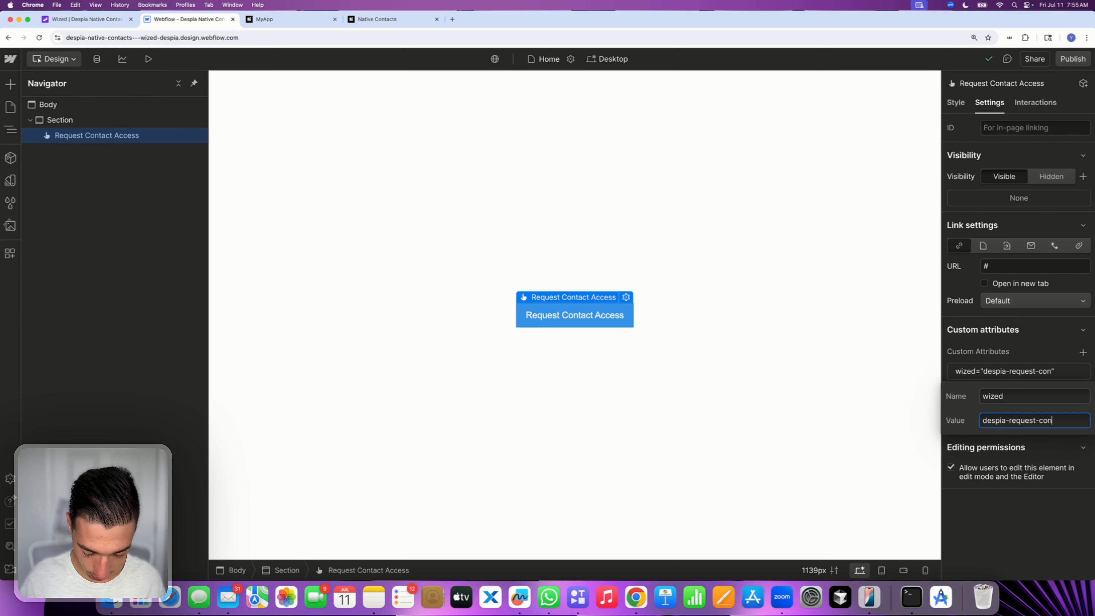
{"action": "type", "text": "tact-access"}
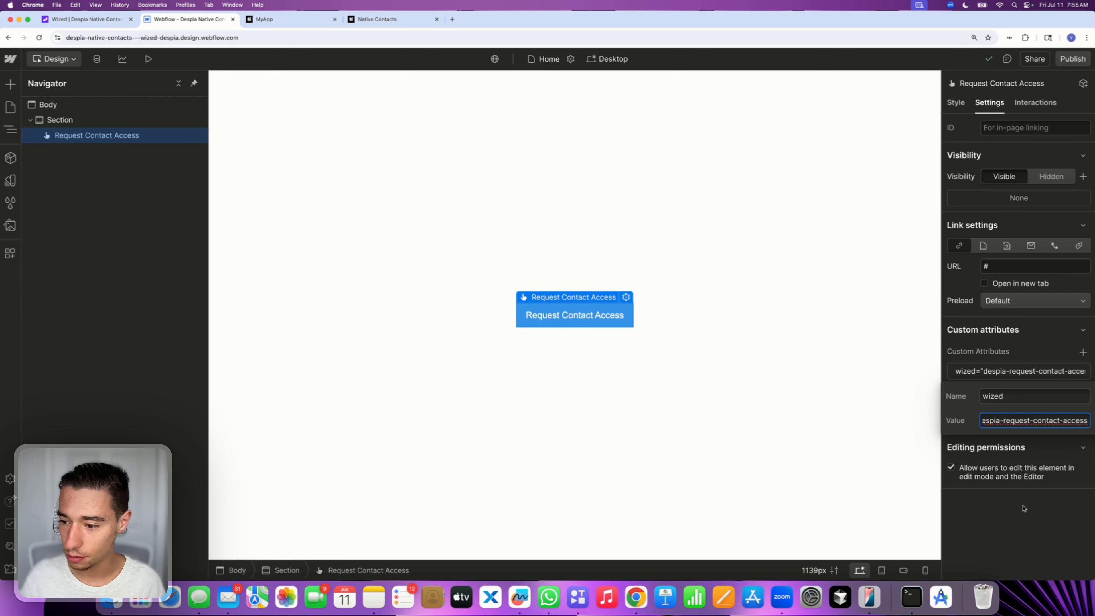
{"action": "left_click", "coordinate": [1017, 522]}
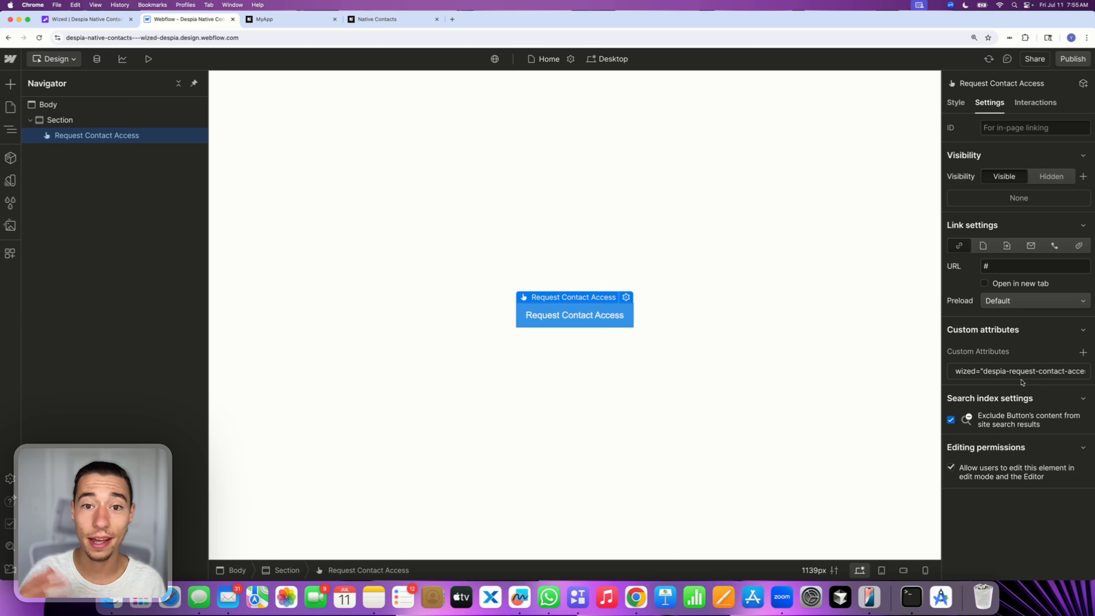
Publish the site to the staging domain and open the published page, then close its tab
{"action": "left_click", "coordinate": [1073, 59]}
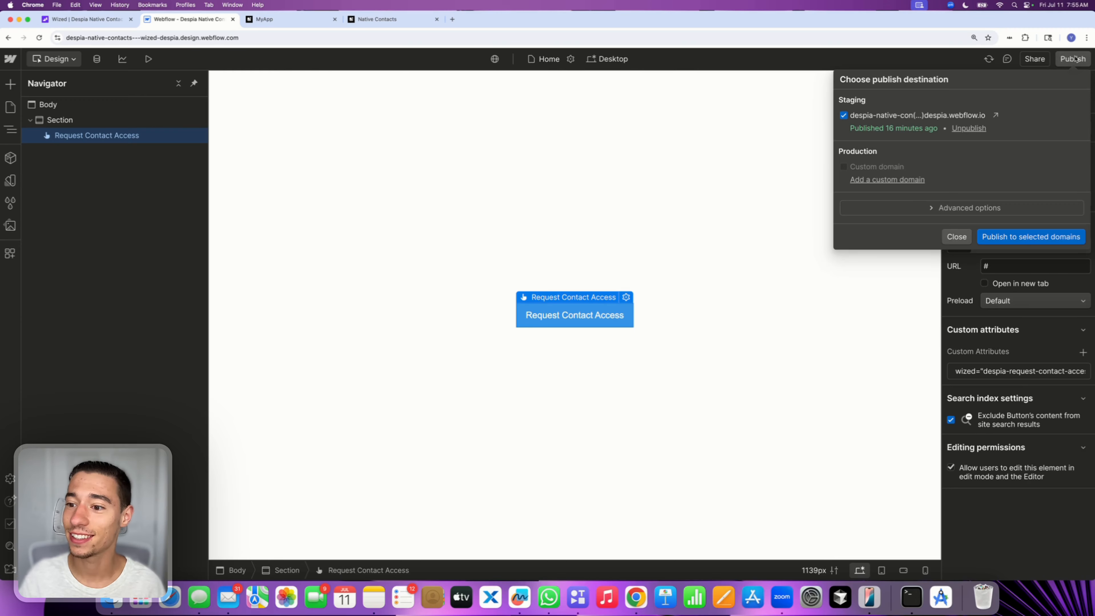
{"action": "left_click", "coordinate": [1006, 239]}
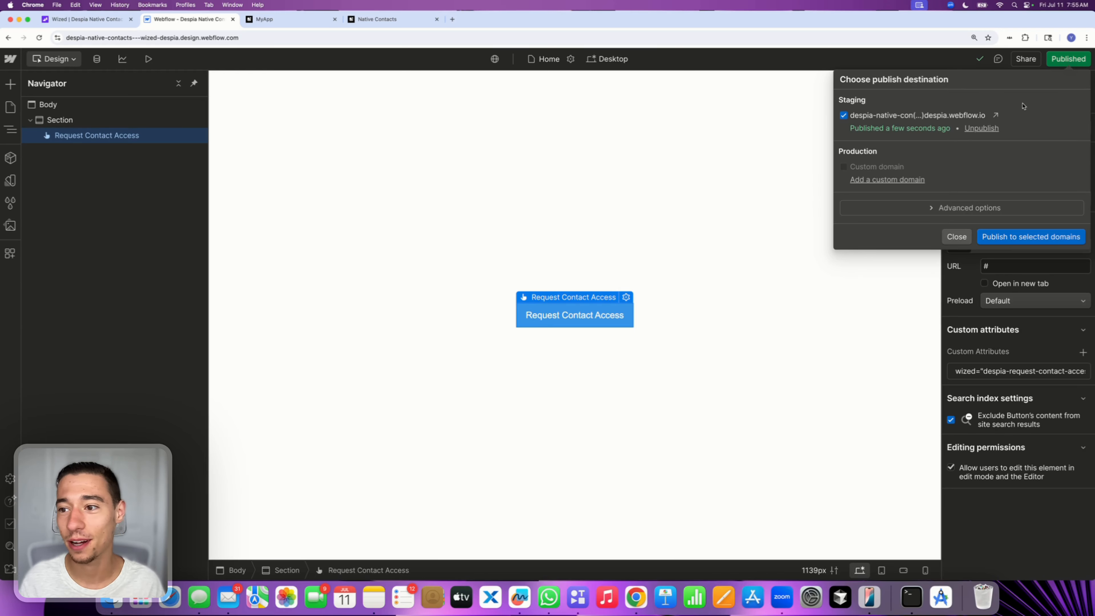
{"action": "left_click", "coordinate": [995, 115]}
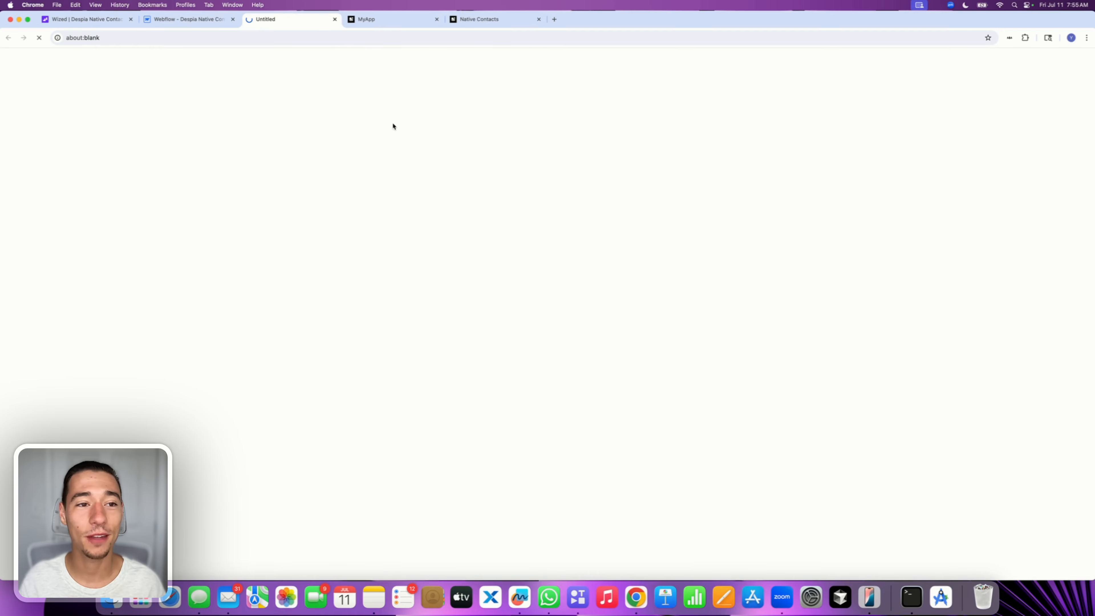
{"action": "left_click", "coordinate": [335, 20]}
Switch to Wized, reload, and add a click event to the despia-request-contact-access element
{"action": "left_click", "coordinate": [95, 19]}
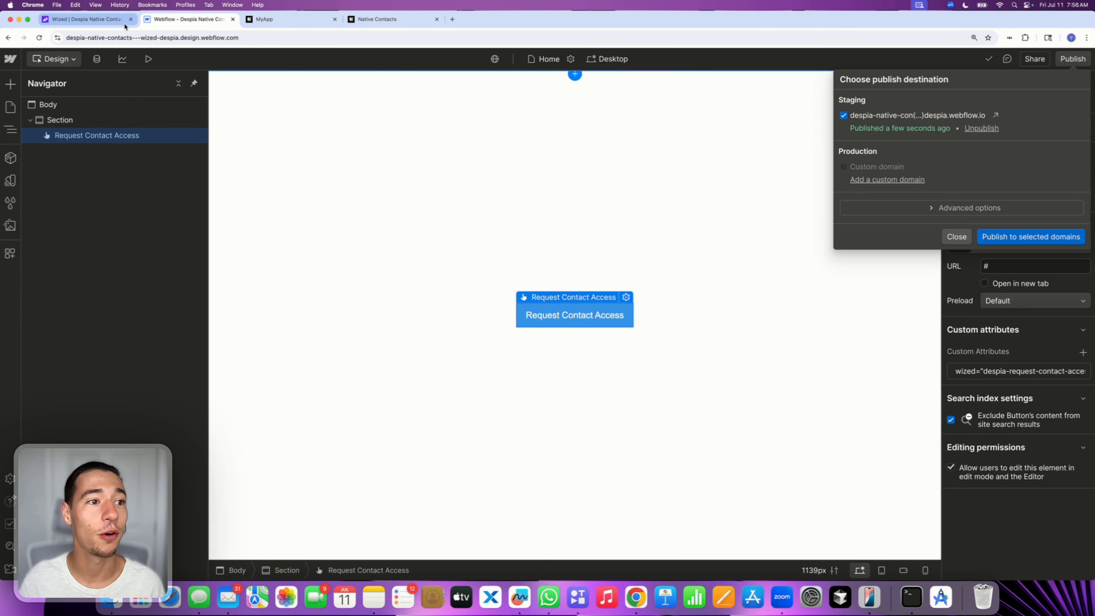
{"action": "left_click", "coordinate": [38, 39]}
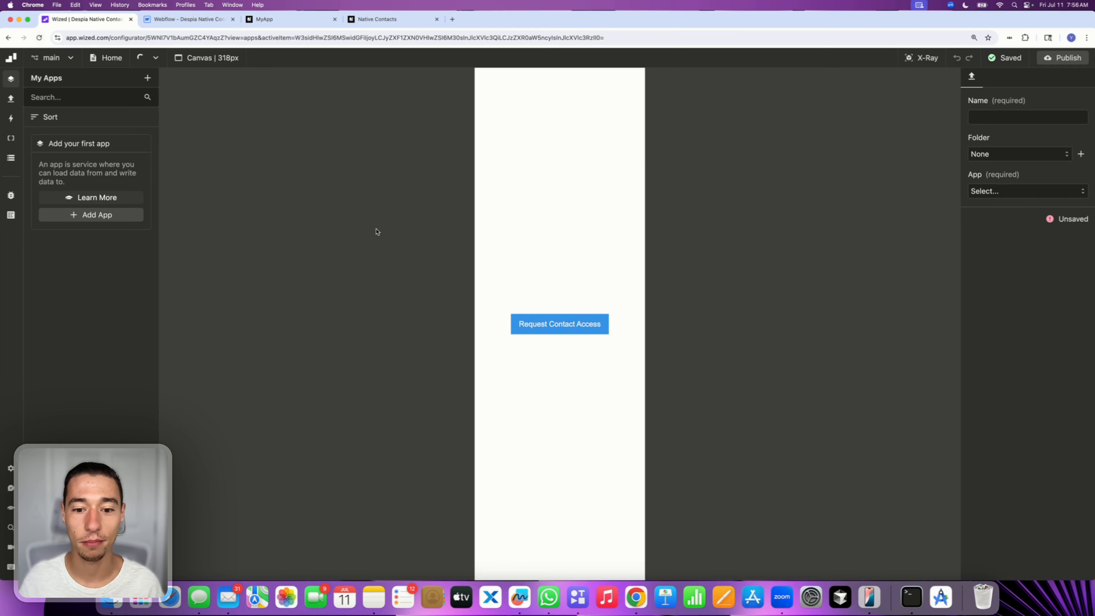
{"action": "left_click", "coordinate": [11, 138]}
{"action": "left_click", "coordinate": [920, 59]}
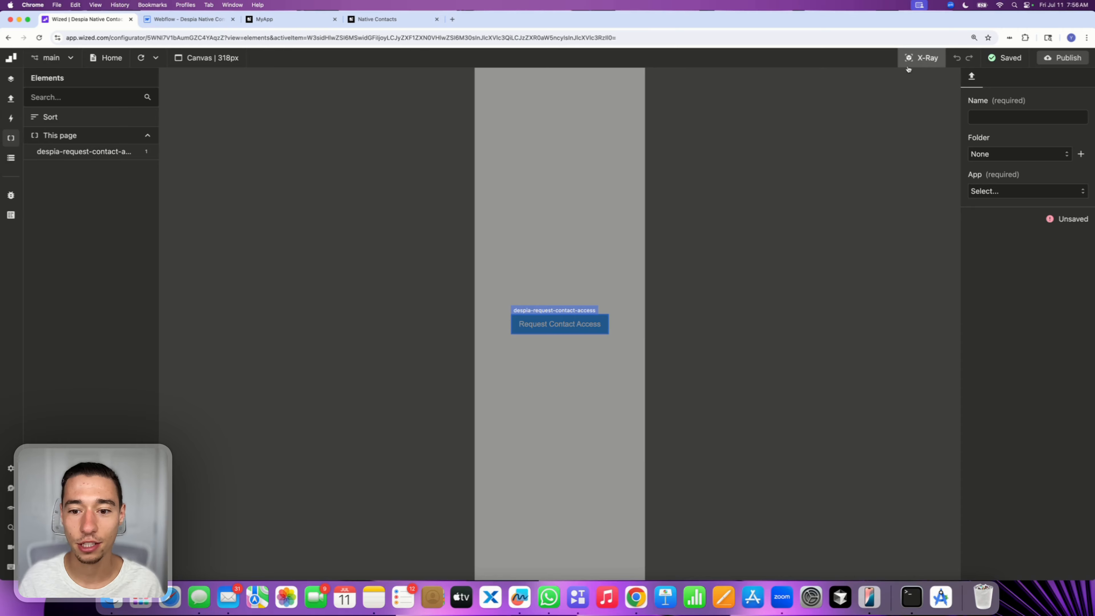
{"action": "left_click", "coordinate": [552, 317]}
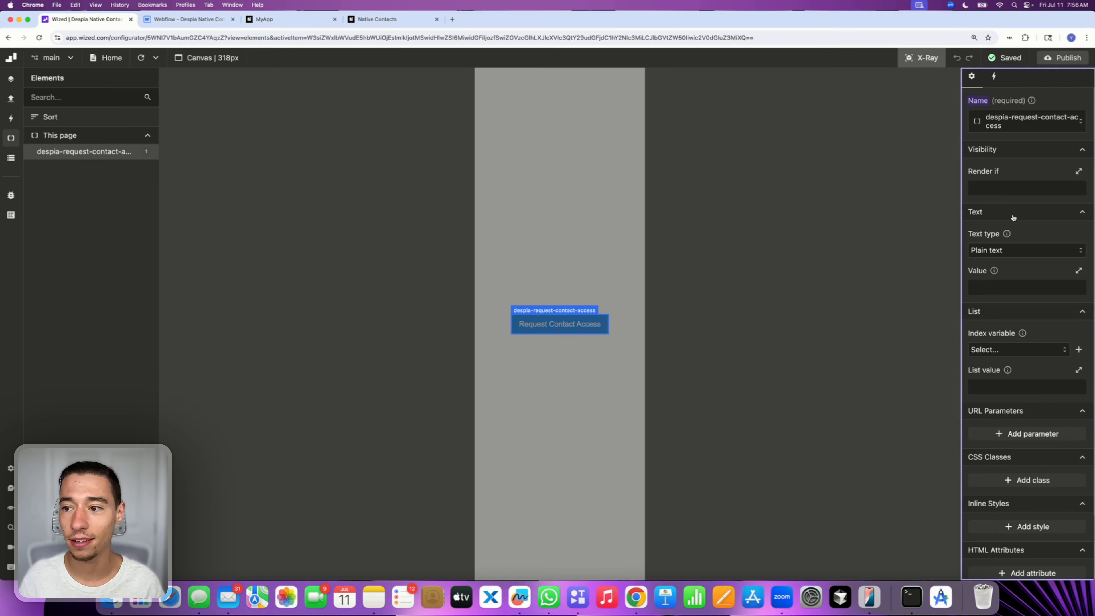
{"action": "left_click", "coordinate": [994, 80]}
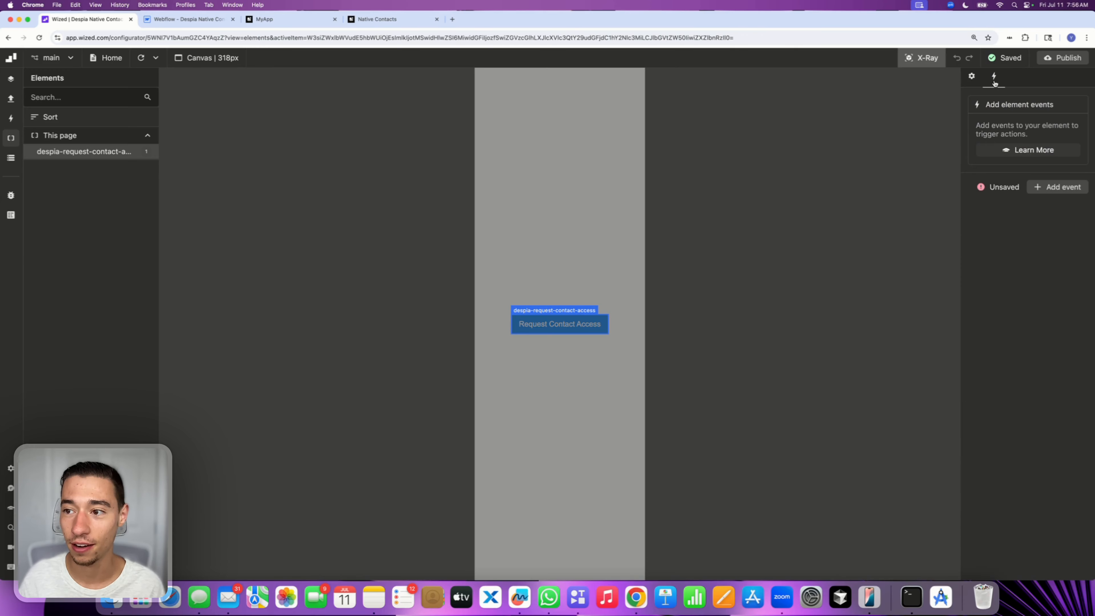
{"action": "left_click", "coordinate": [1051, 191]}
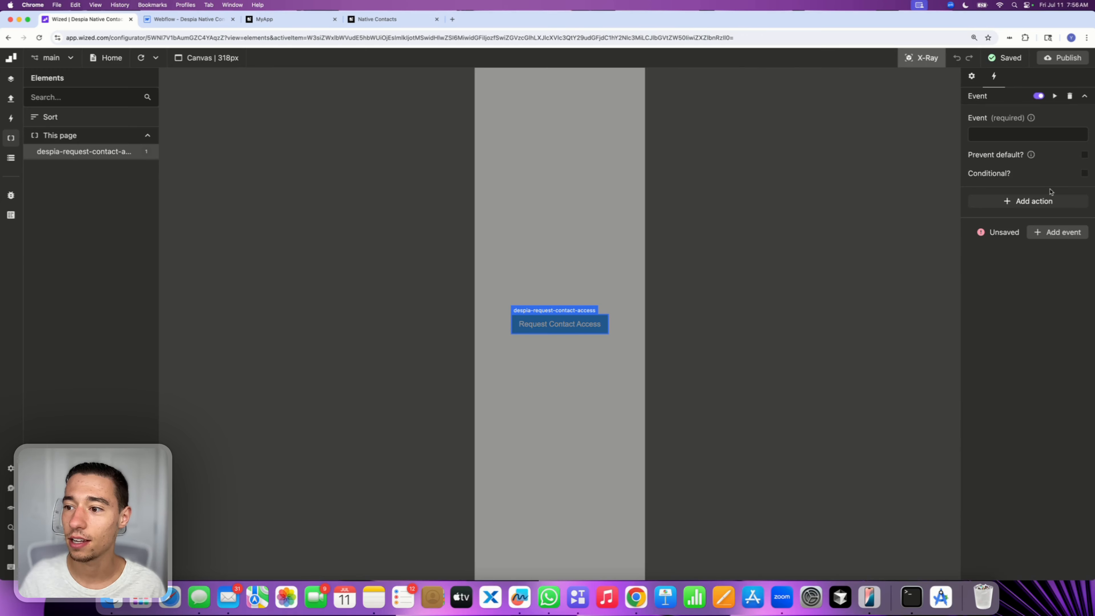
{"action": "left_click", "coordinate": [999, 132]}
{"action": "left_click", "coordinate": [979, 194]}
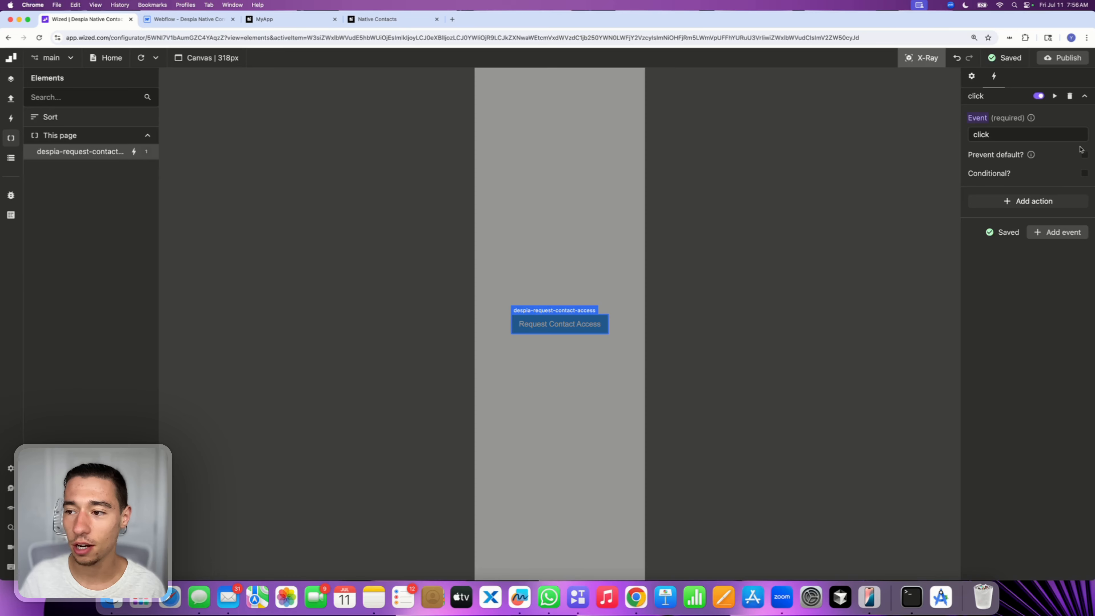
Add a Run function action to the click event and open its function editor
{"action": "left_click", "coordinate": [1042, 199]}
{"action": "left_click", "coordinate": [1010, 242]}
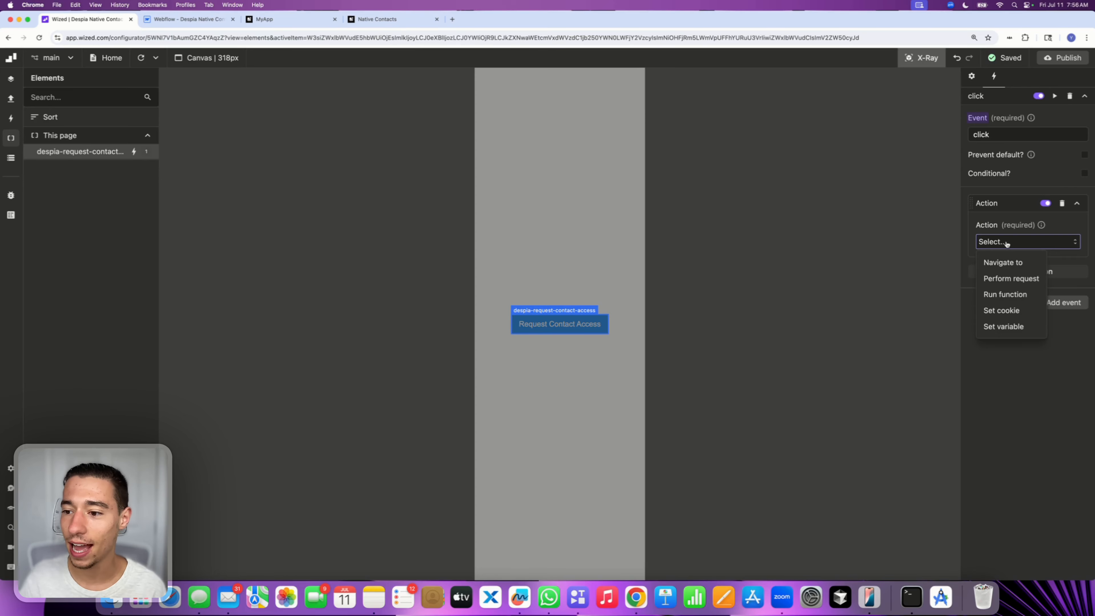
{"action": "left_click", "coordinate": [1005, 295]}
{"action": "left_click", "coordinate": [995, 277]}
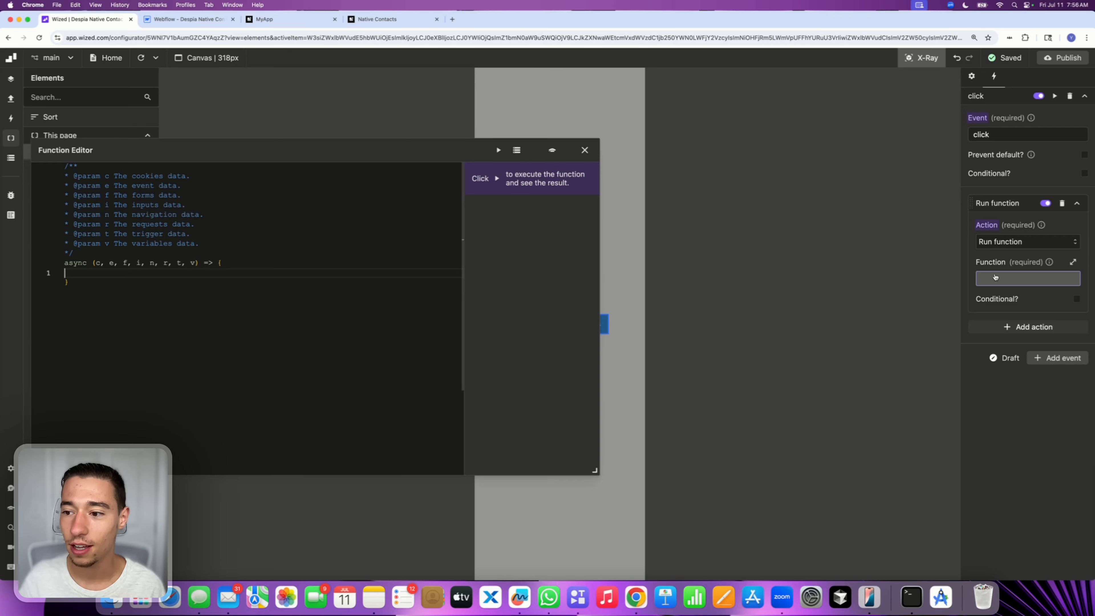
{"action": "left_click_drag", "start_coordinate": [513, 150], "coordinate": [510, 148]}
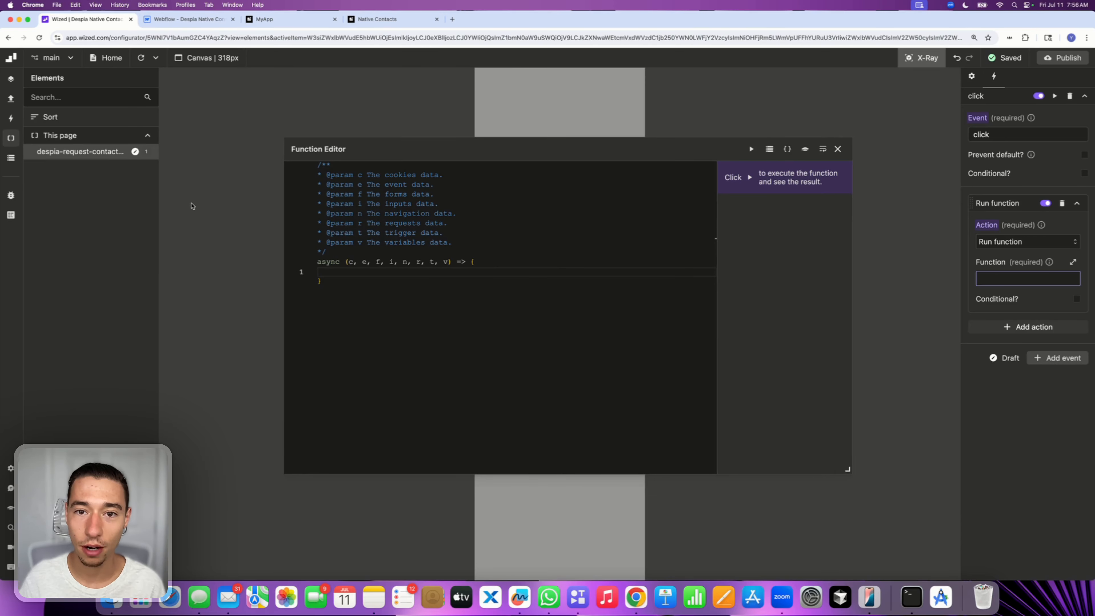
{"action": "left_click", "coordinate": [332, 270]}
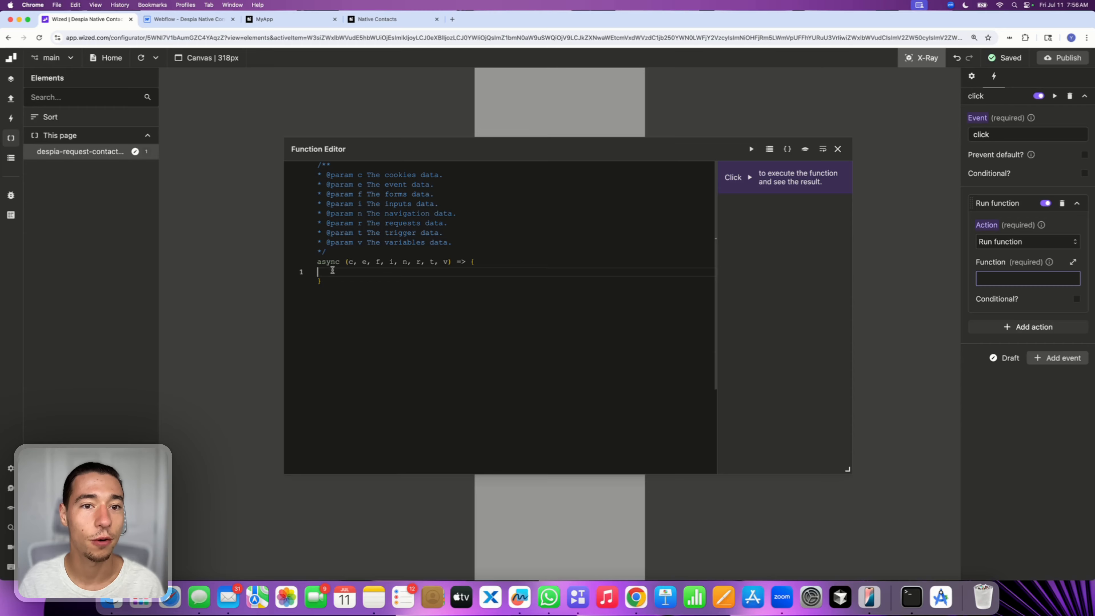
Copy the request contact permission code snippet from the Despia Native Contacts docs
{"action": "left_click", "coordinate": [374, 24]}
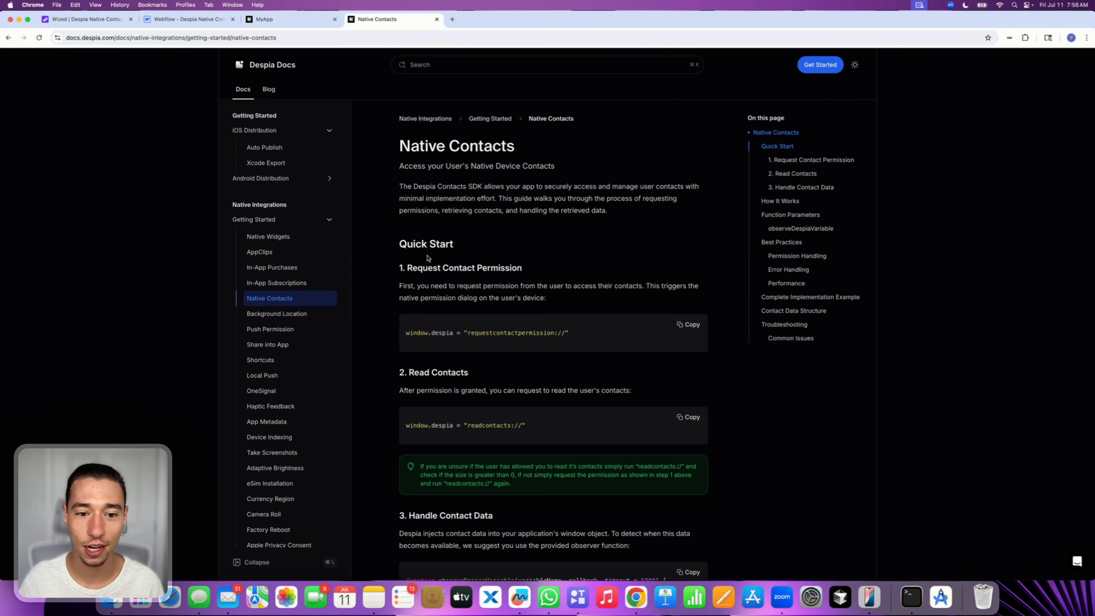
{"action": "left_click_drag", "start_coordinate": [406, 267], "coordinate": [547, 269]}
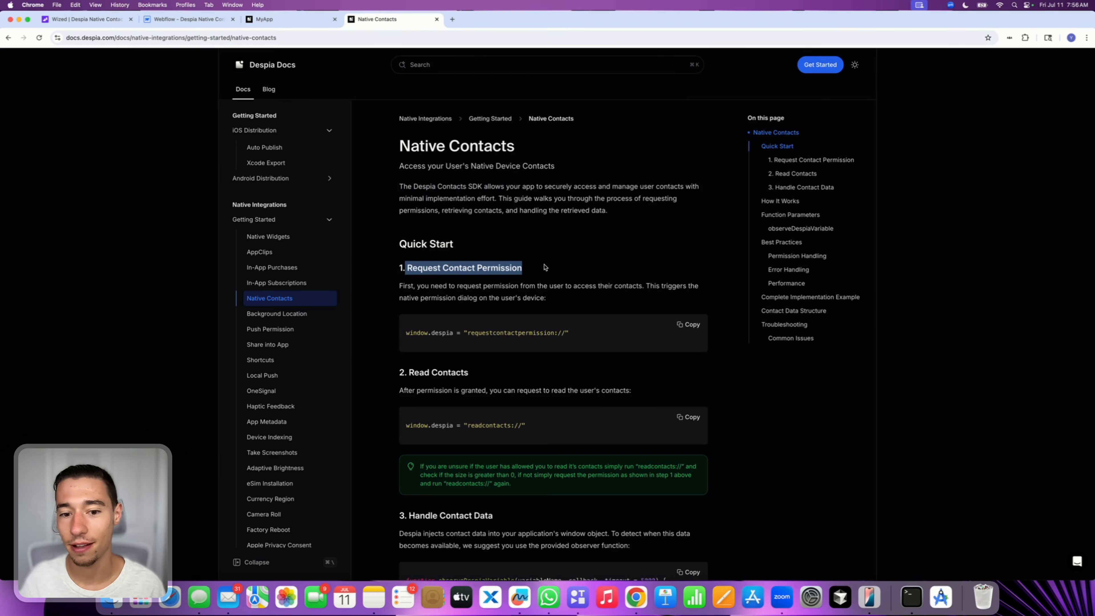
{"action": "left_click", "coordinate": [587, 337]}
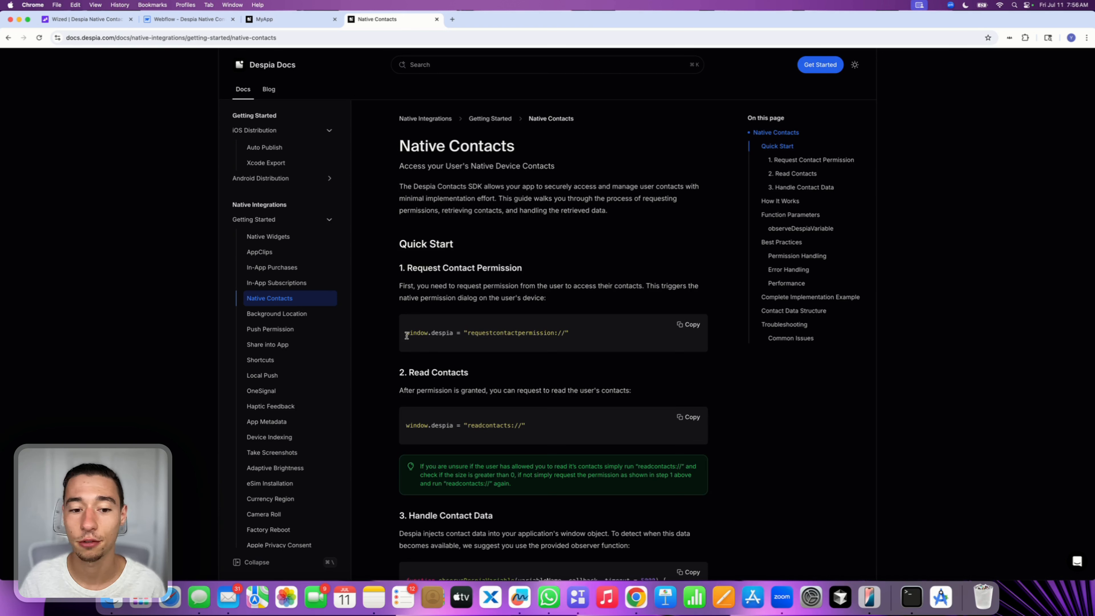
{"action": "left_click_drag", "start_coordinate": [405, 333], "coordinate": [465, 339]}
{"action": "left_click", "coordinate": [491, 340]}
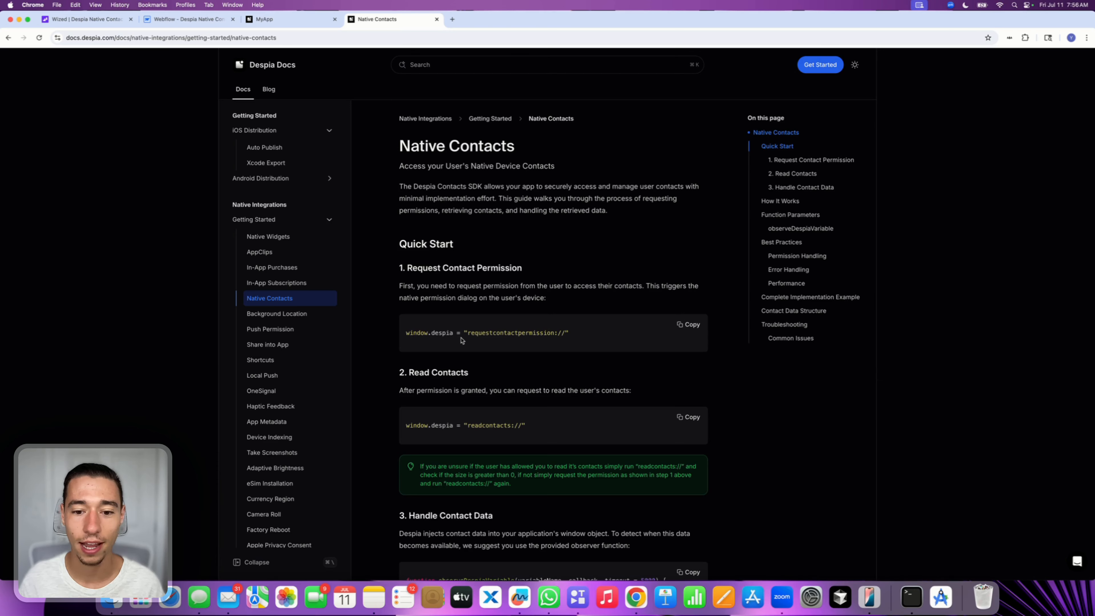
{"action": "left_click", "coordinate": [686, 324]}
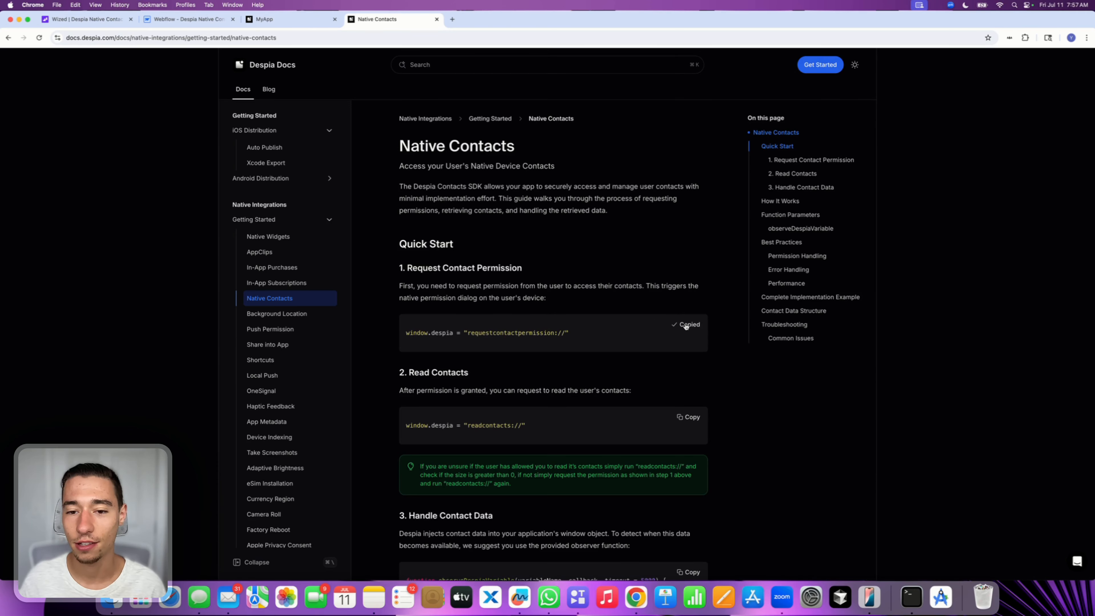
{"action": "left_click", "coordinate": [169, 20]}
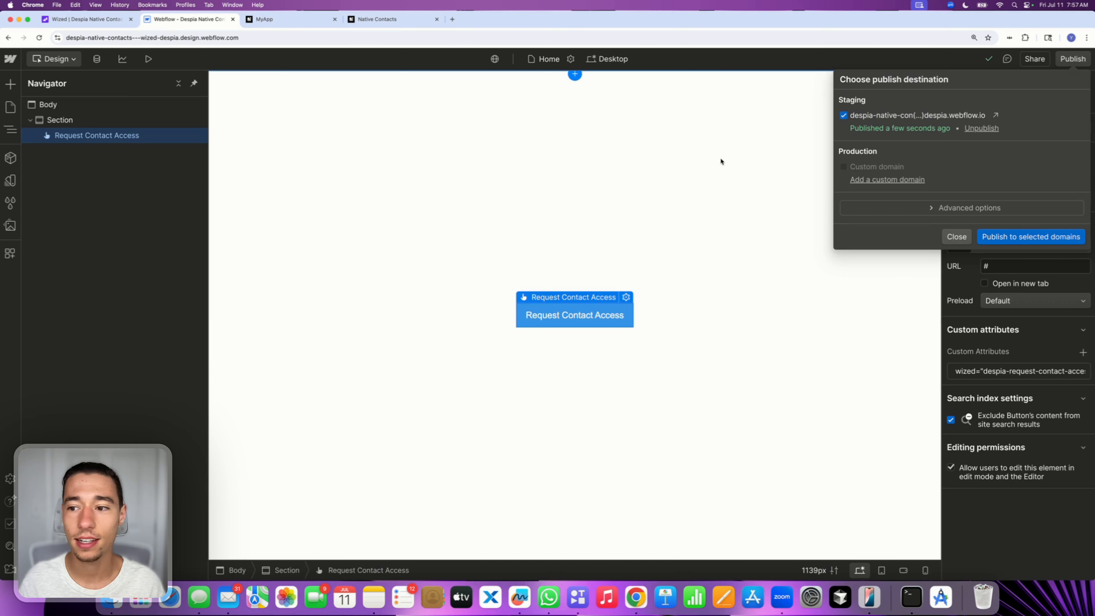
{"action": "left_click", "coordinate": [88, 19]}
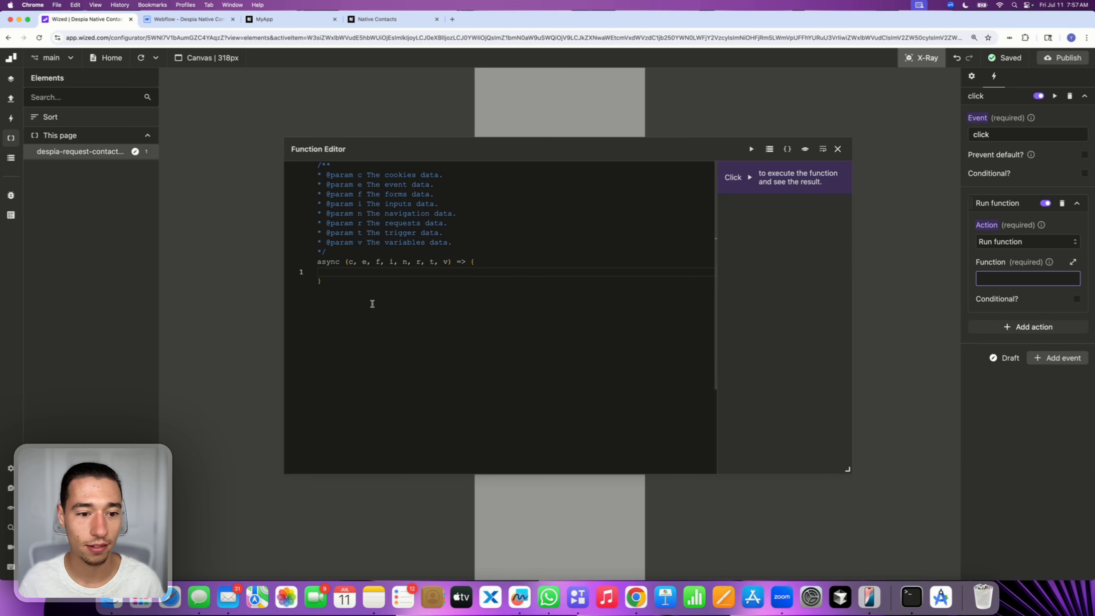
Paste window.despia = "requestcontactpermission://" into the function body and close the function editor
{"action": "key", "text": "super+v"}
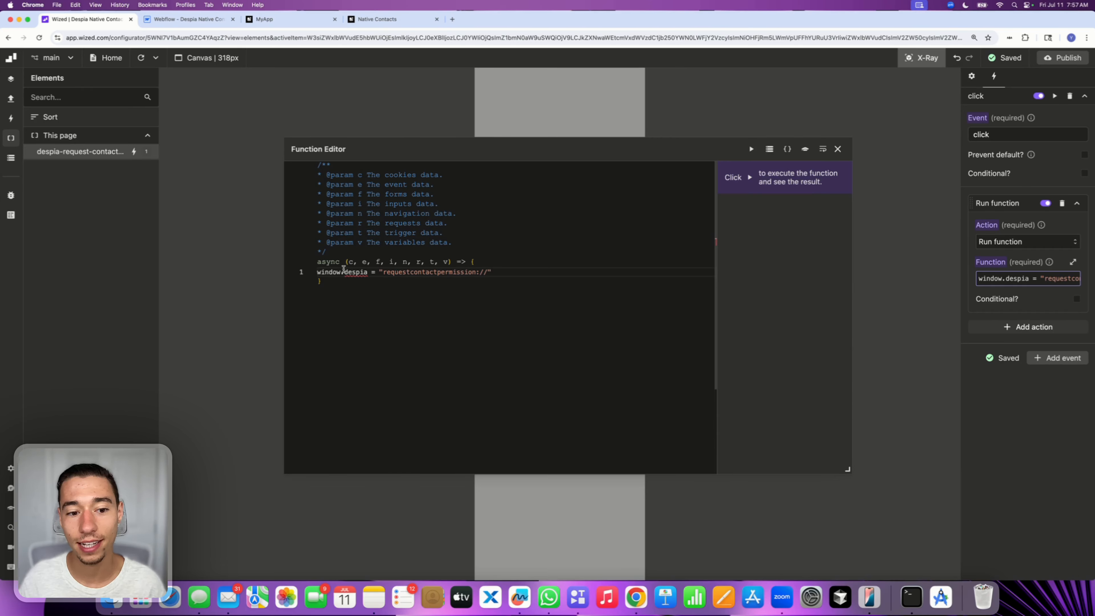
{"action": "mouse_move", "coordinate": [363, 272]}
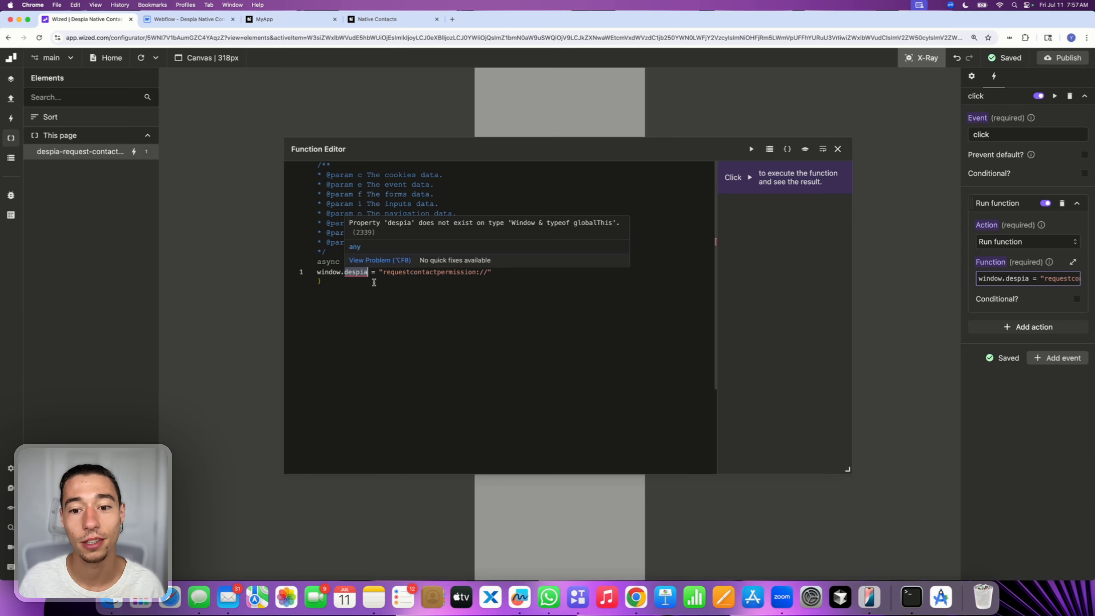
{"action": "double_click", "coordinate": [352, 272]}
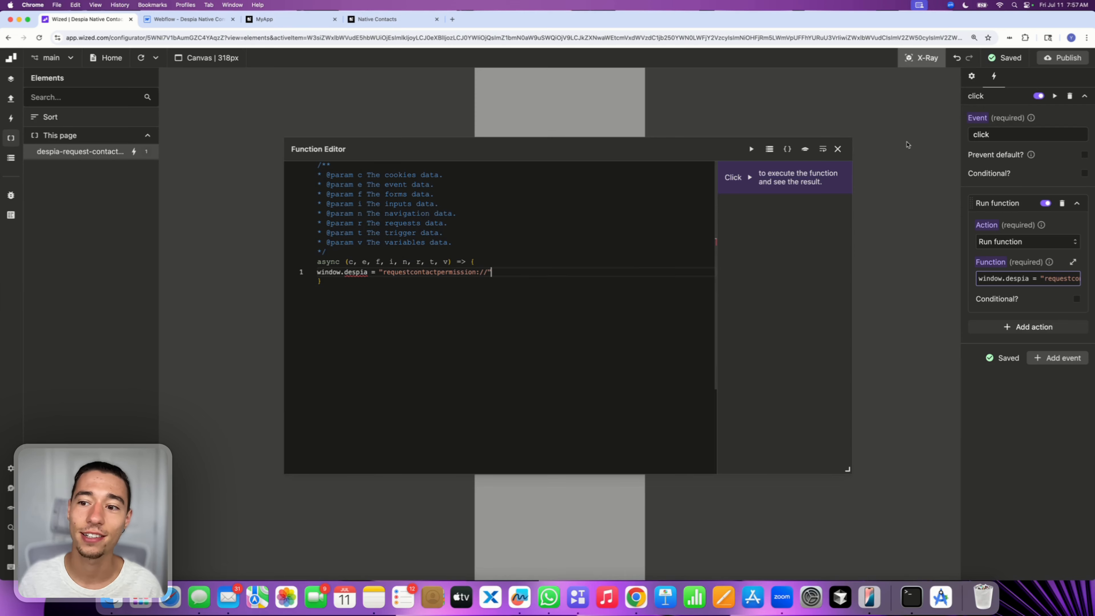
{"action": "left_click", "coordinate": [837, 149]}
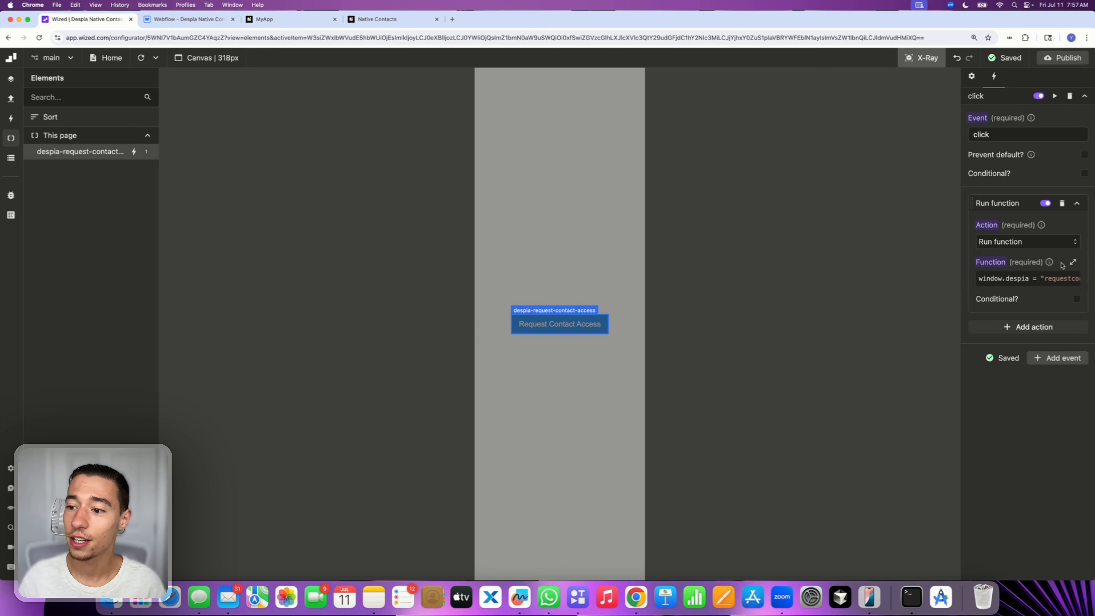
Publish the Wized project to the webflow.io destination
{"action": "left_click", "coordinate": [1064, 58]}
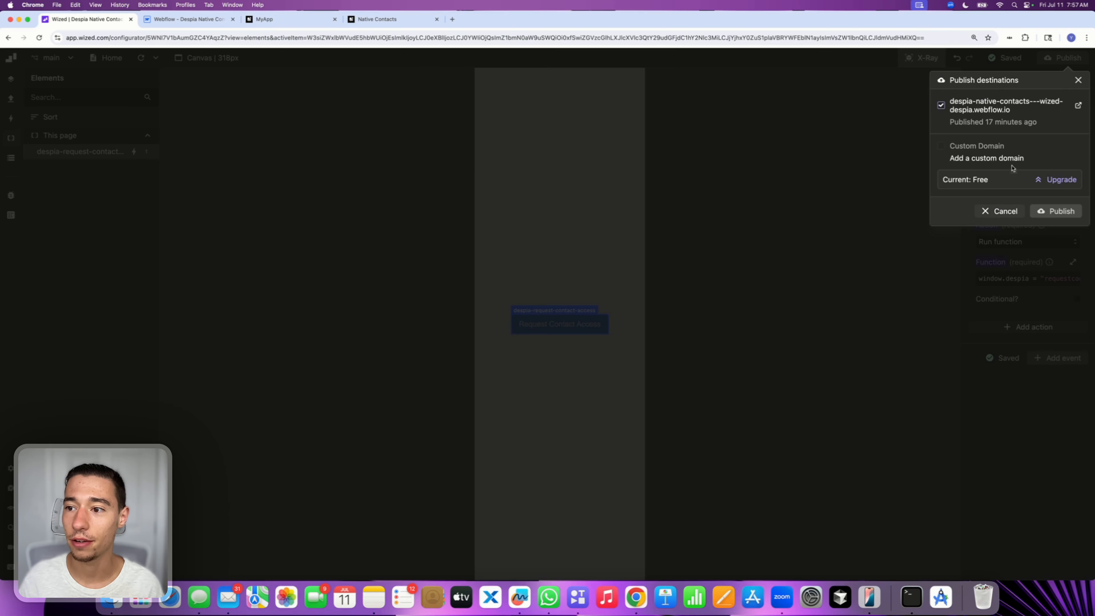
{"action": "left_click", "coordinate": [1050, 211]}
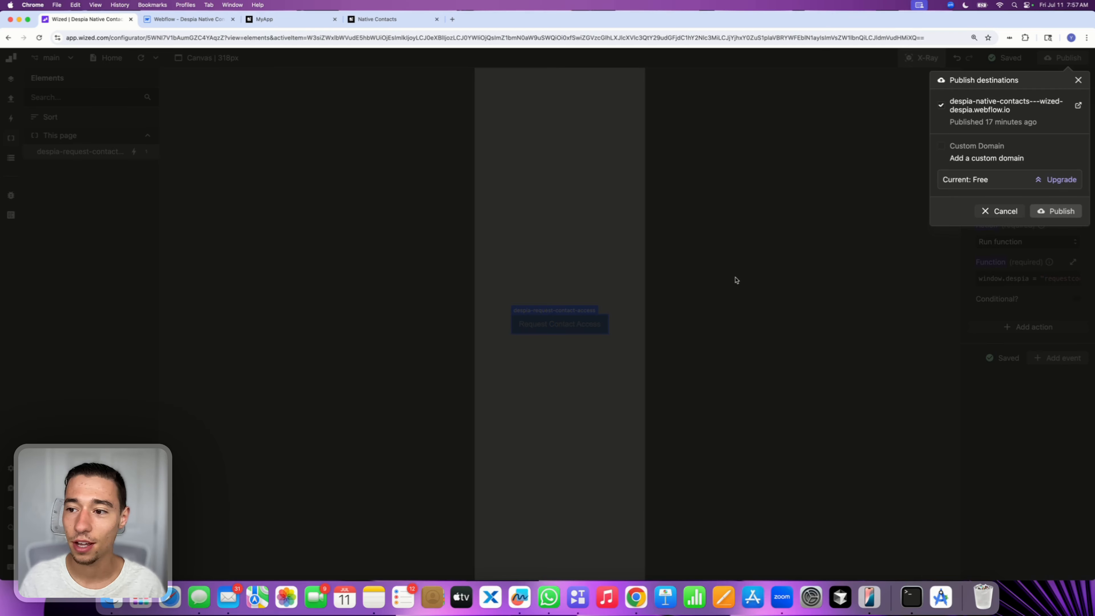
Open MyApp on the mirrored iPhone and tap the Request Contact Access button to test it
{"action": "left_click", "coordinate": [869, 598]}
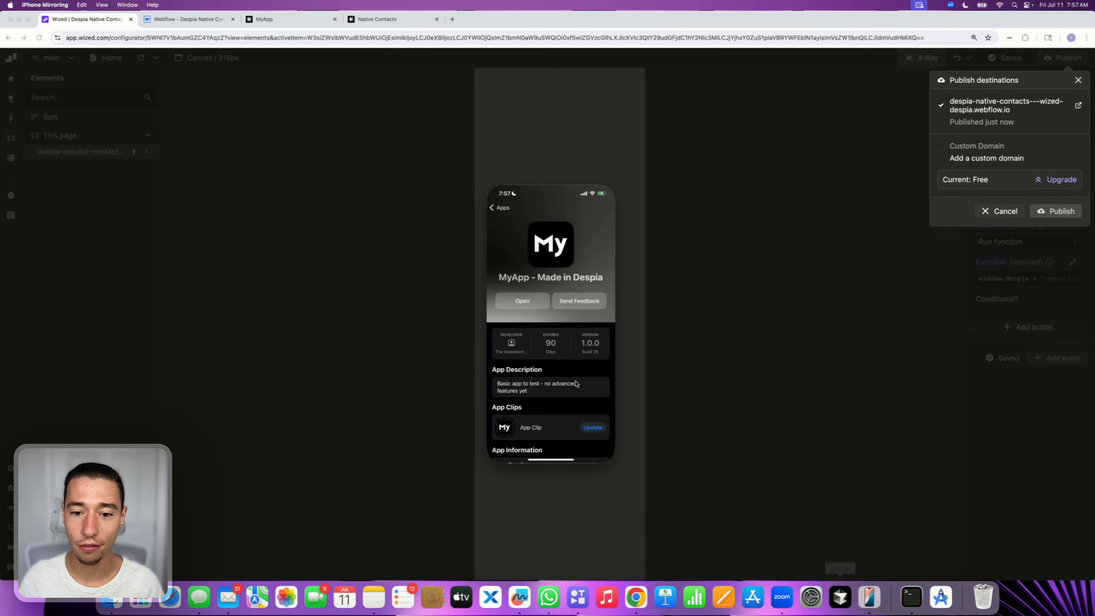
{"action": "left_click", "coordinate": [531, 302]}
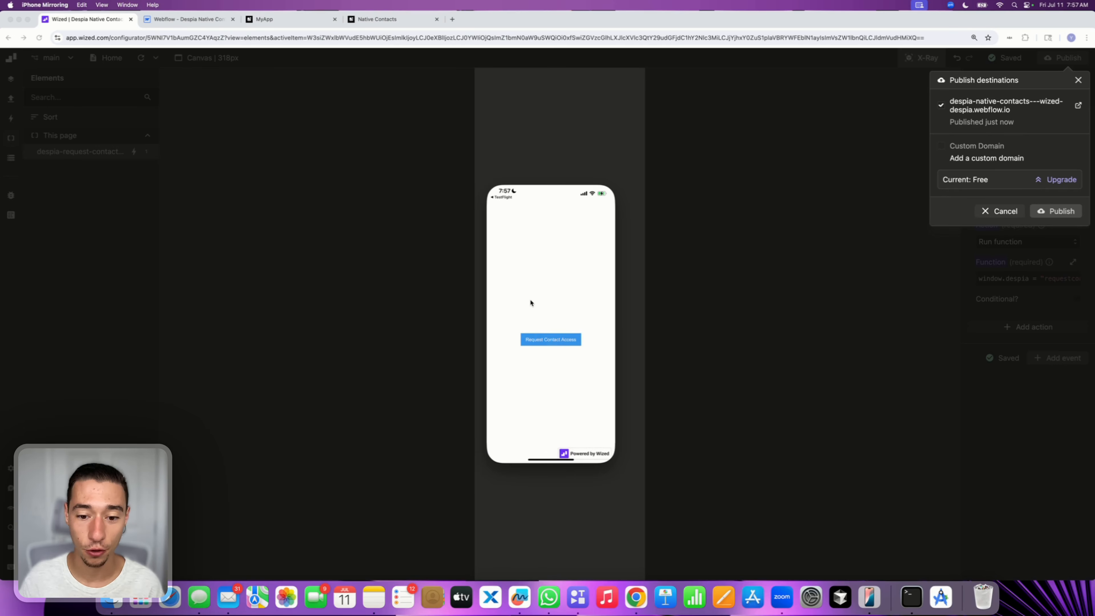
{"action": "left_click", "coordinate": [539, 343]}
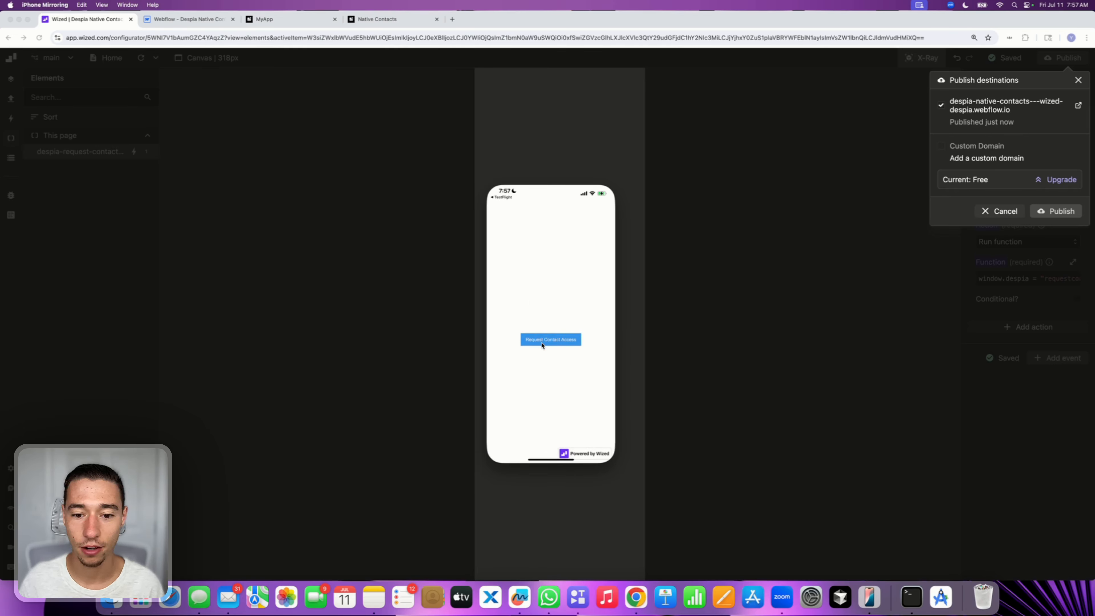
{"action": "left_click", "coordinate": [542, 344]}
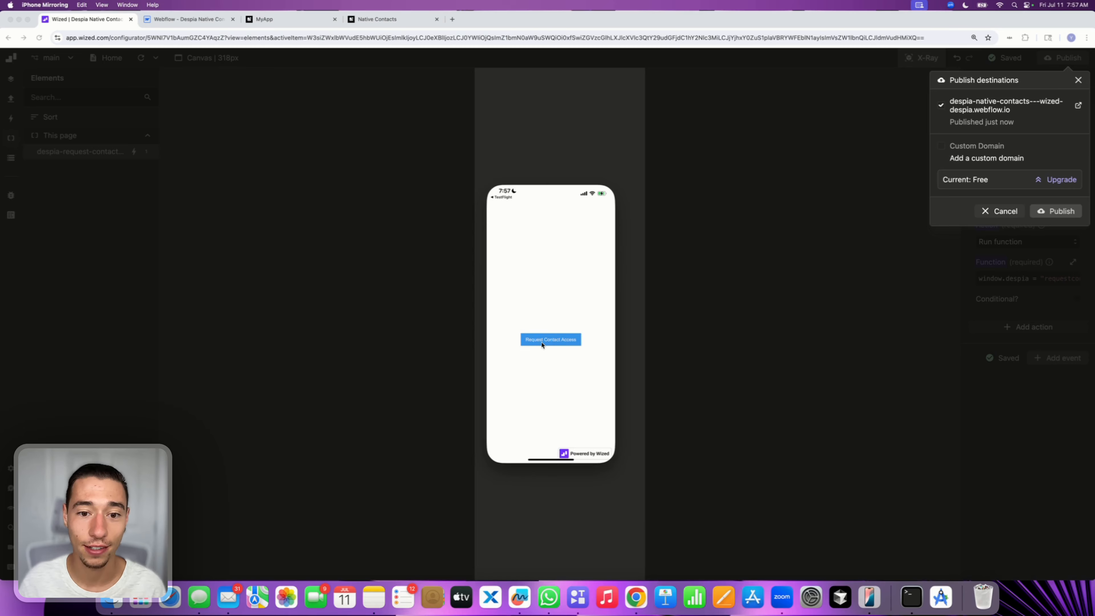
{"action": "left_click", "coordinate": [542, 344]}
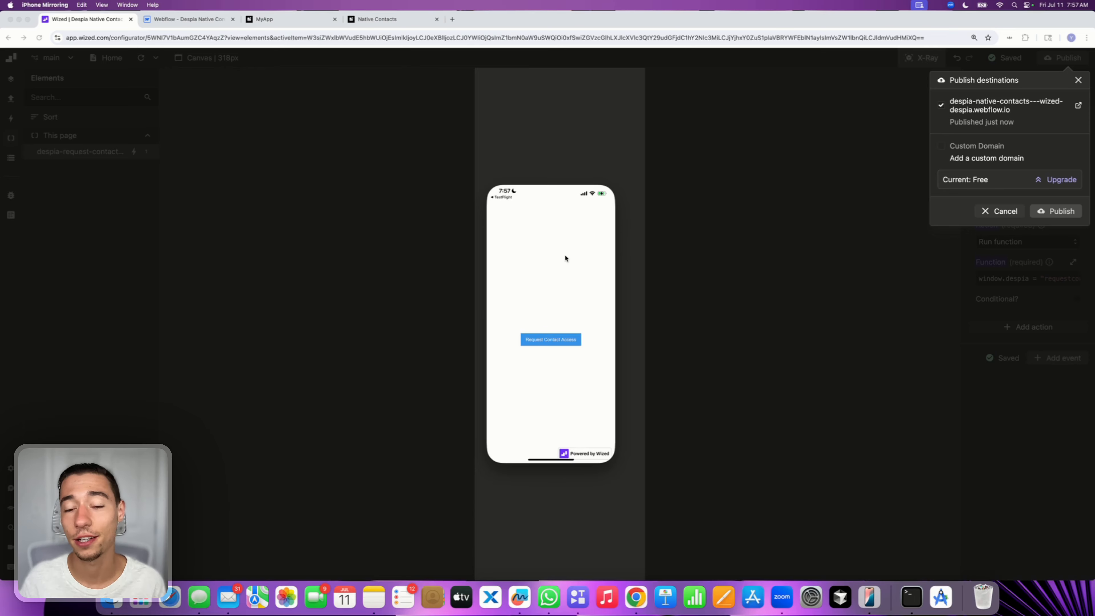
{"action": "left_click", "coordinate": [542, 343]}
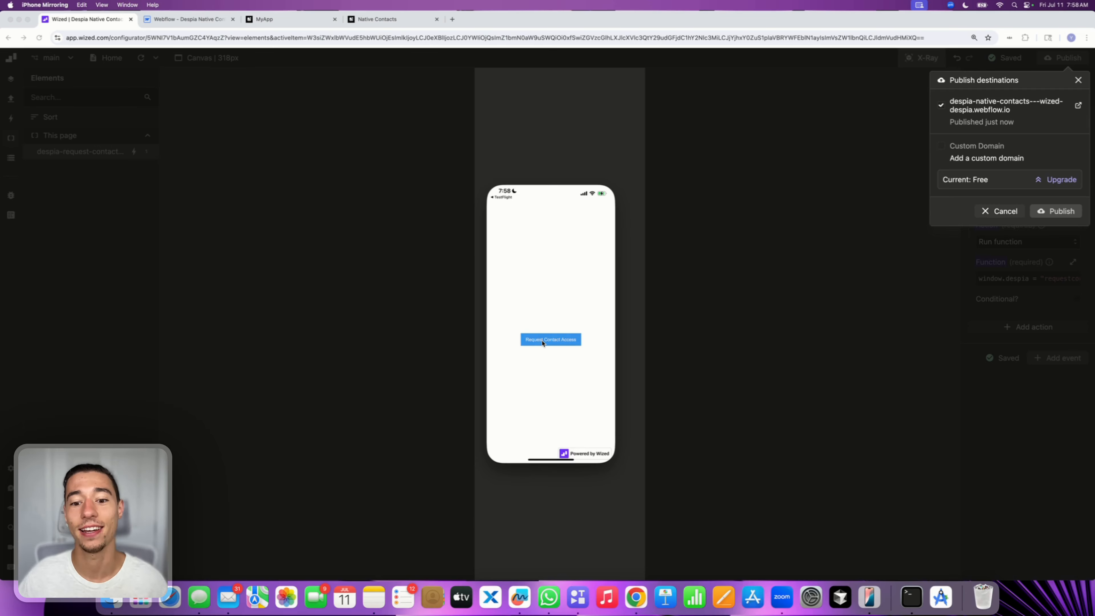
{"action": "left_click", "coordinate": [542, 341]}
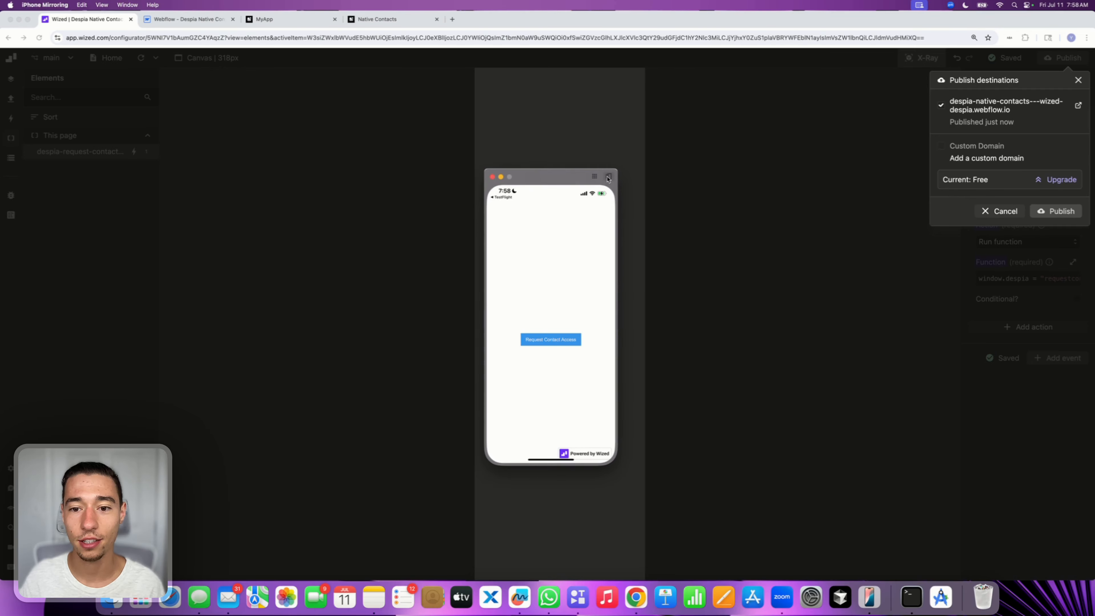
Close MyApp from the app switcher on the mirrored iPhone and return to the browser
{"action": "left_click", "coordinate": [609, 178]}
{"action": "left_click_drag", "start_coordinate": [584, 328], "coordinate": [591, 159]}
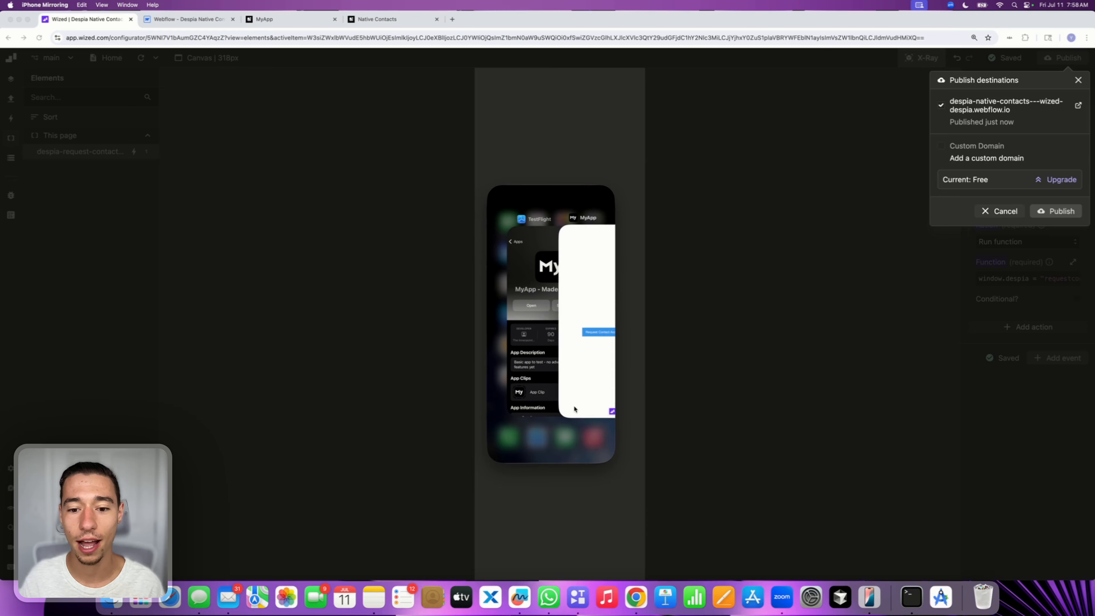
{"action": "left_click", "coordinate": [588, 287]}
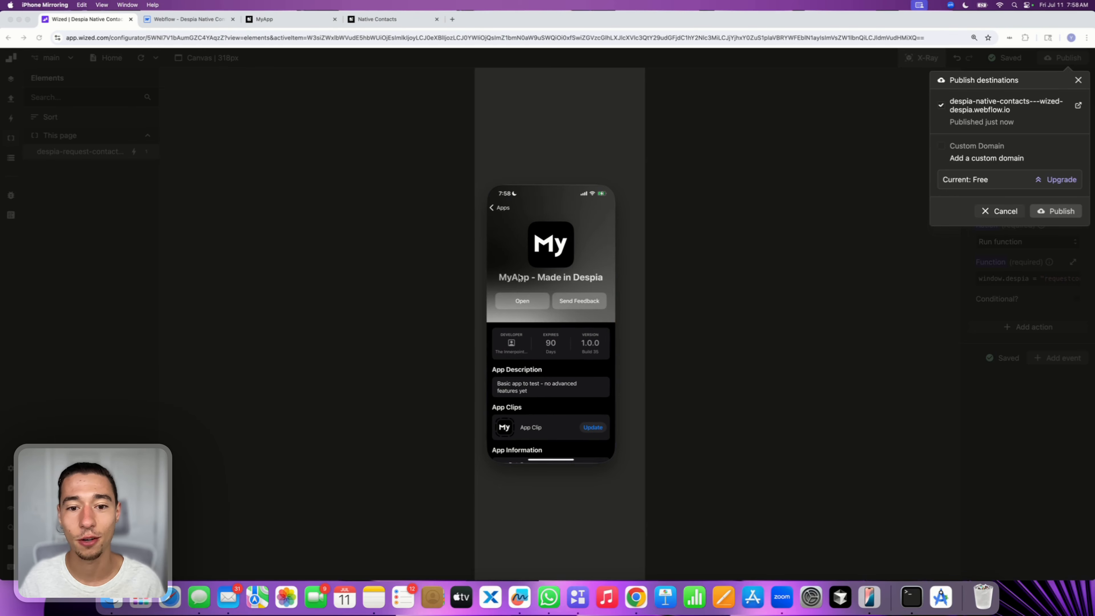
{"action": "left_click", "coordinate": [638, 290]}
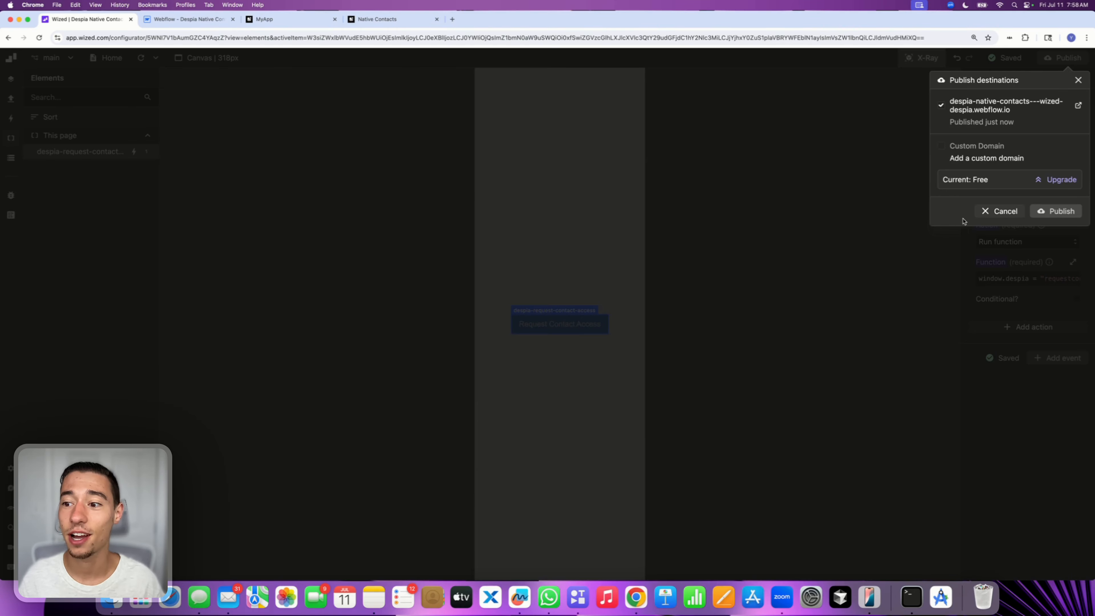
Dismiss the Wized publish destinations dialog and switch to the Webflow designer tab
{"action": "left_click", "coordinate": [999, 211]}
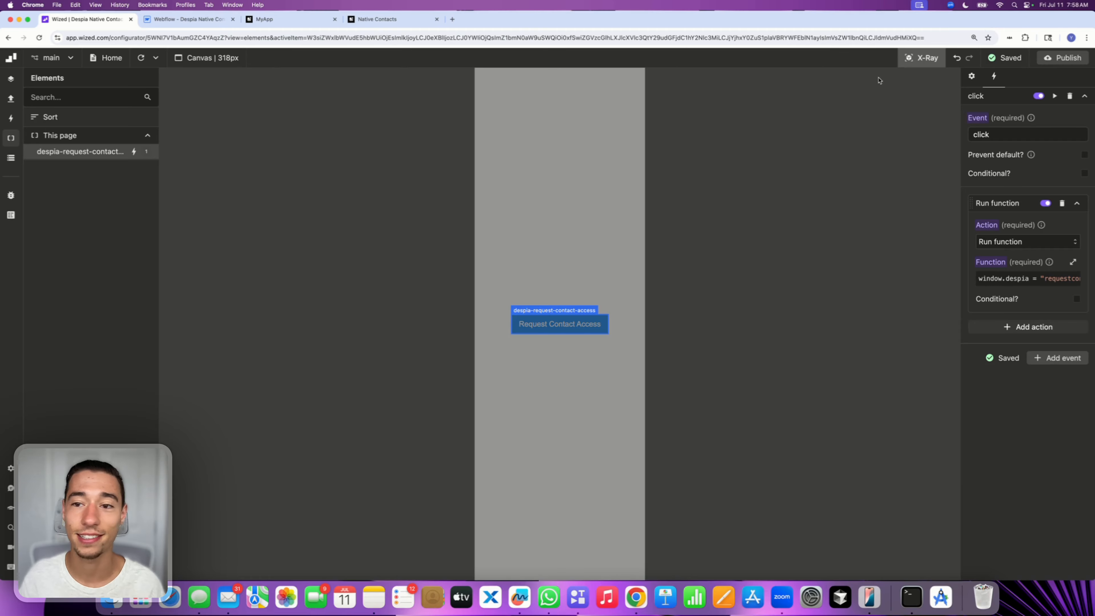
{"action": "left_click", "coordinate": [202, 20]}
{"action": "key", "text": "Escape"}
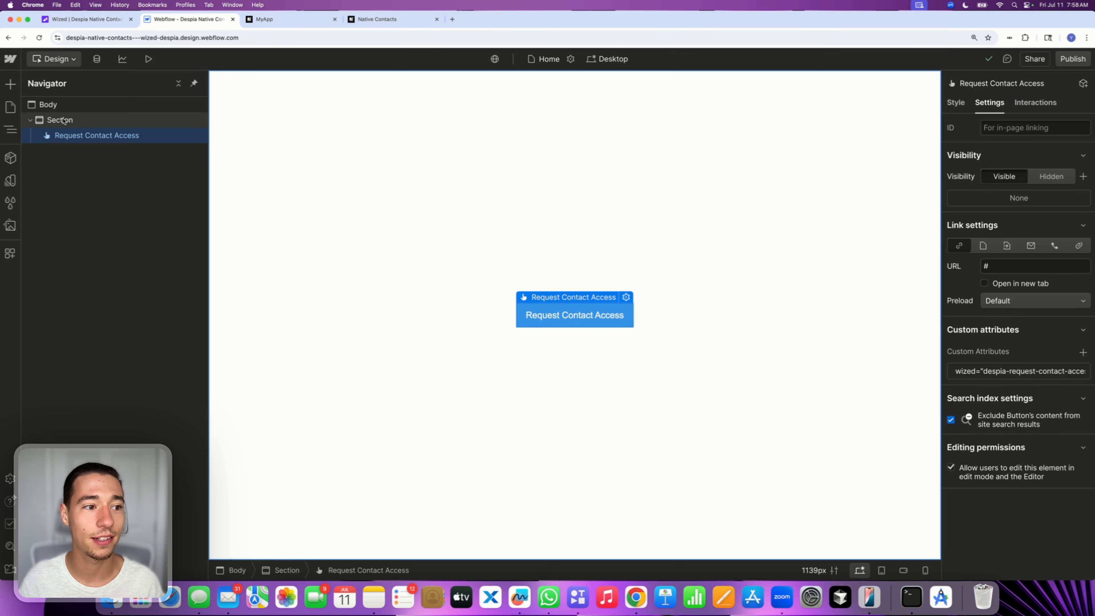
Add a second button inside the section and change its label to Read Contacts
{"action": "left_click", "coordinate": [63, 121]}
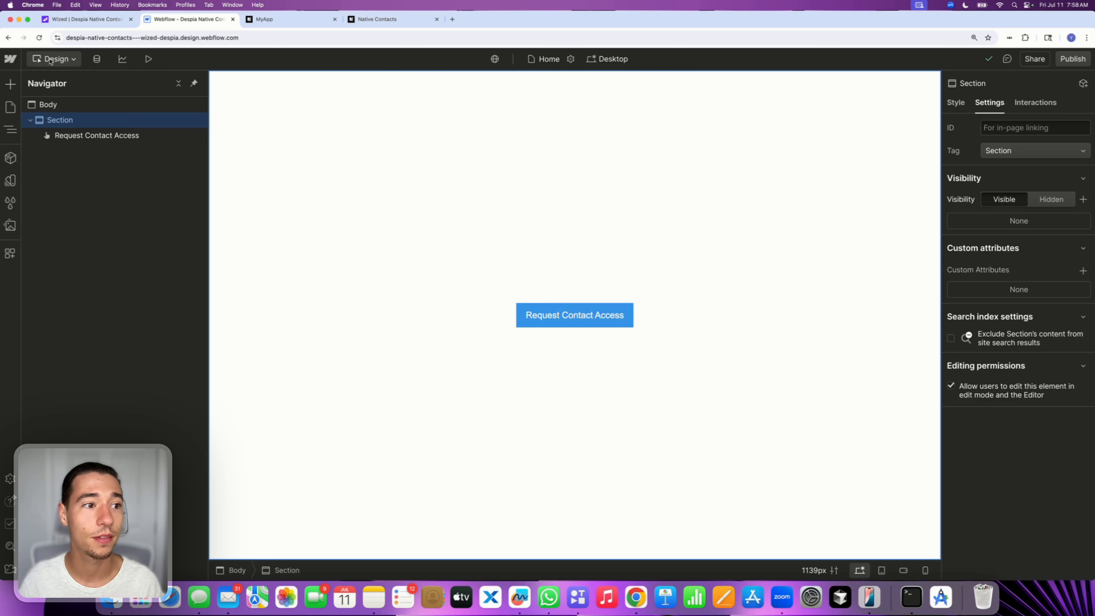
{"action": "left_click", "coordinate": [10, 84]}
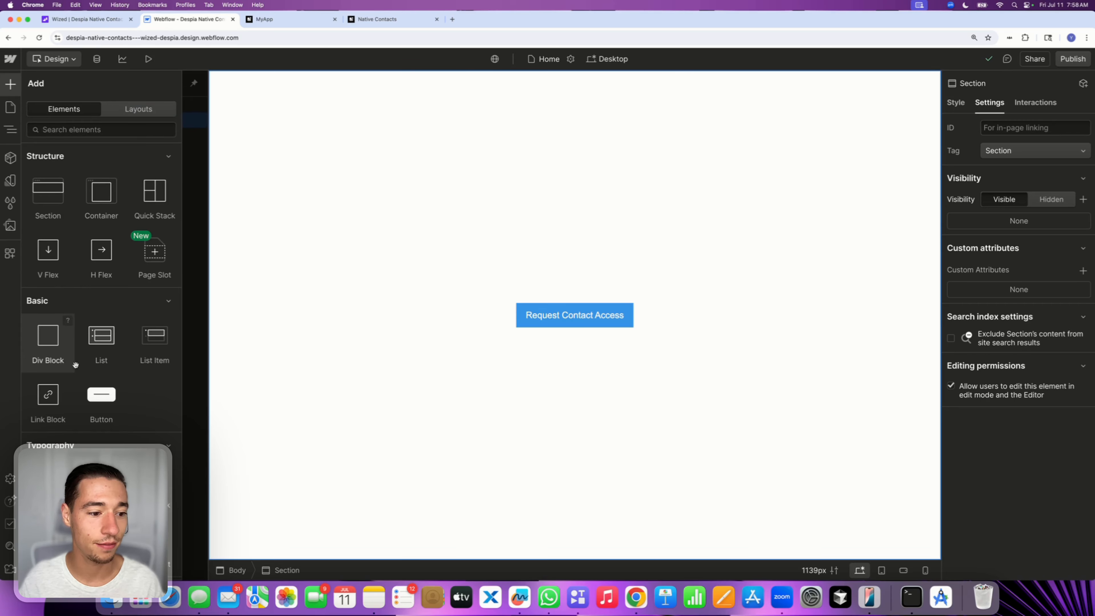
{"action": "left_click", "coordinate": [101, 394]}
{"action": "double_click", "coordinate": [585, 334]}
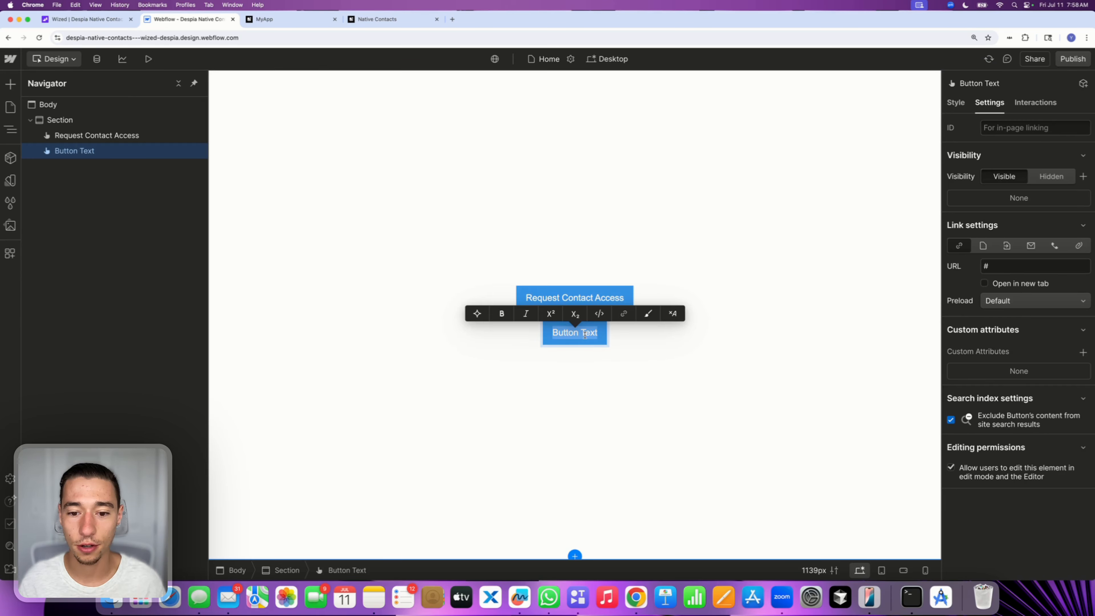
{"action": "type", "text": "Read "}
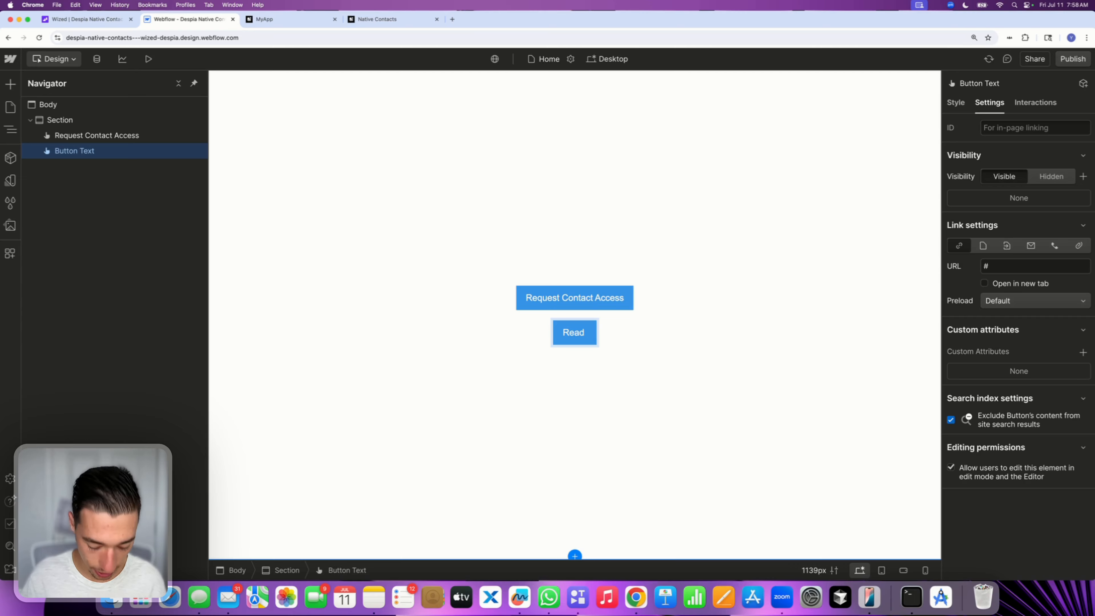
{"action": "type", "text": "Contacts"}
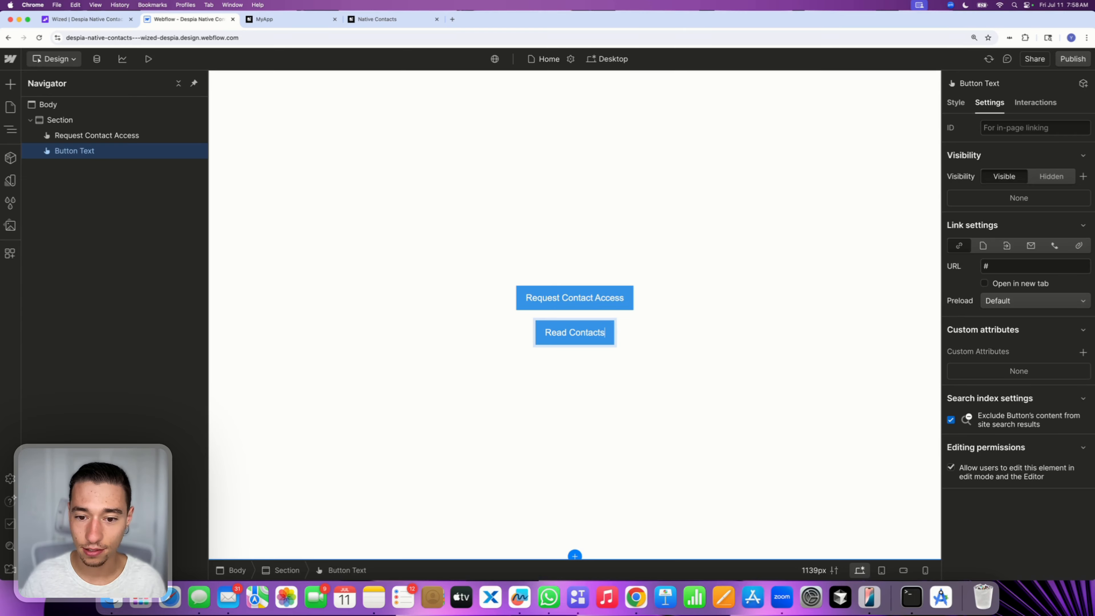
{"action": "left_click", "coordinate": [635, 437]}
{"action": "left_click", "coordinate": [636, 439]}
{"action": "left_click", "coordinate": [586, 334]}
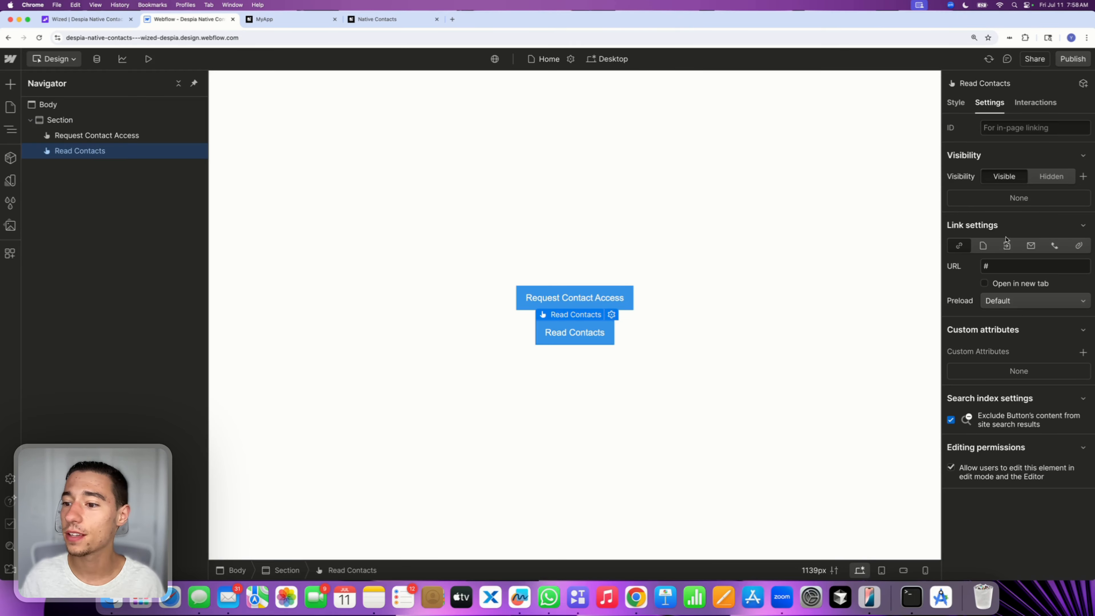
Add a custom attribute named wized with value despia-read-contacts to the Read Contacts button
{"action": "left_click", "coordinate": [1082, 352]}
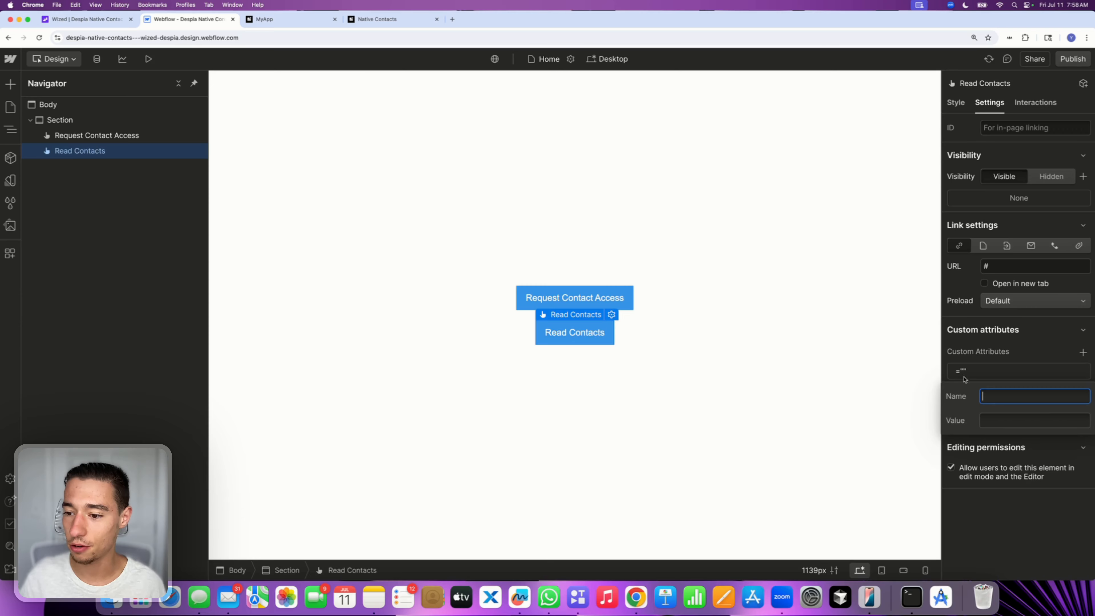
{"action": "type", "text": "wized"}
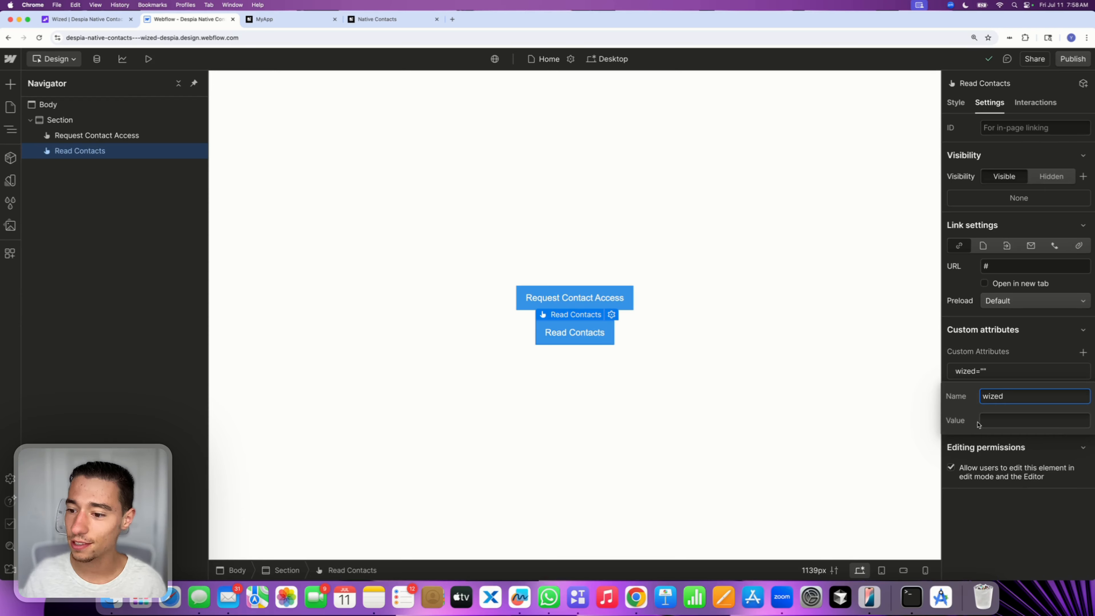
{"action": "left_click", "coordinate": [979, 424]}
{"action": "type", "text": "desp"}
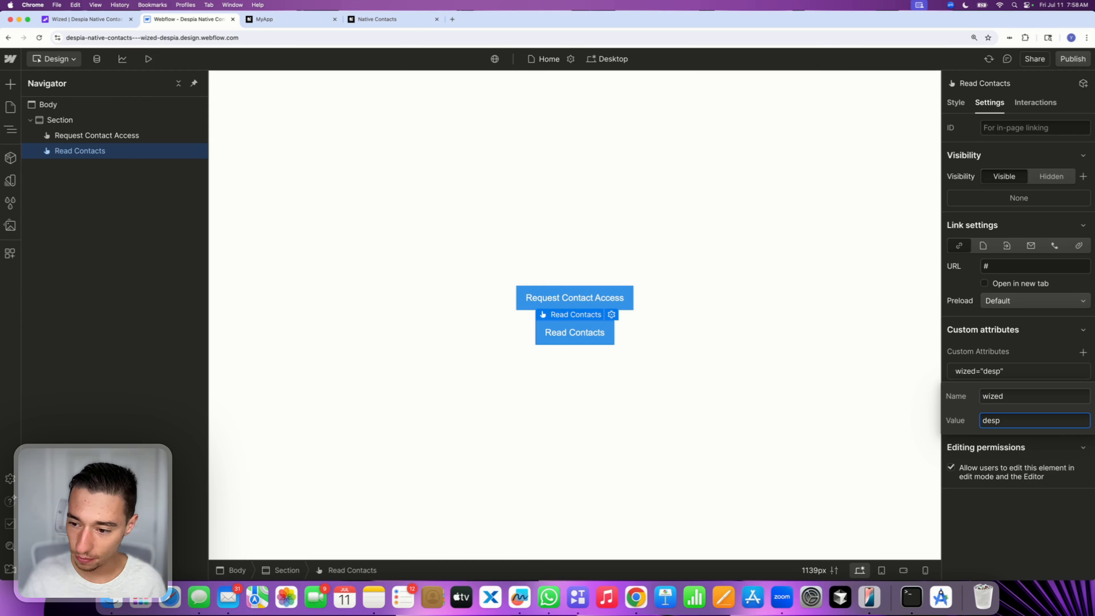
{"action": "type", "text": "ia-raed"}
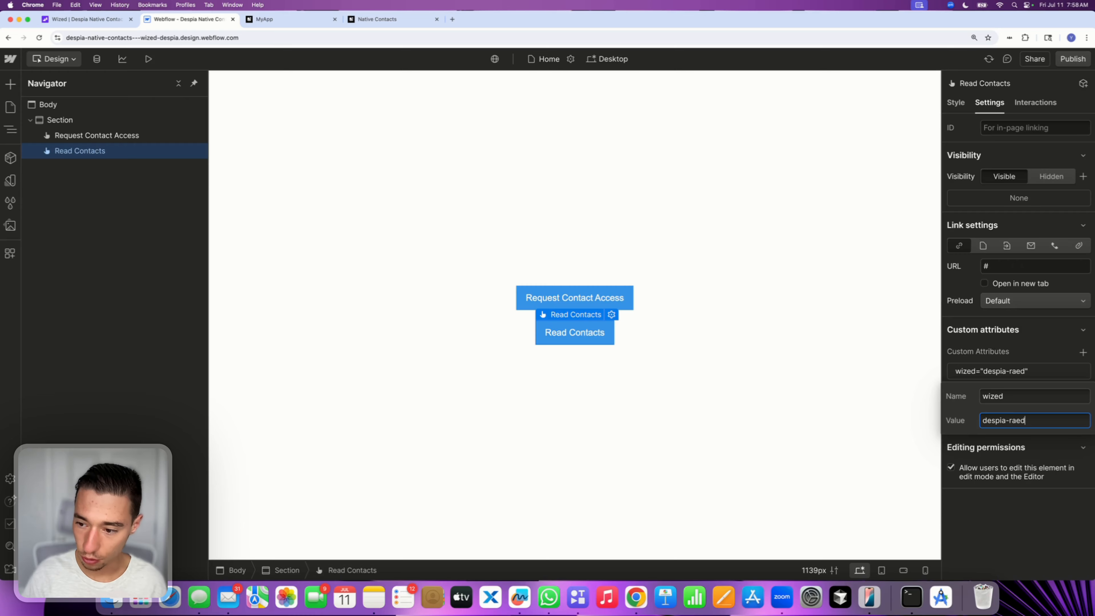
{"action": "key", "text": "BackSpace"}
{"action": "key", "text": "BackSpace"}
{"action": "key", "text": "BackSpace"}
{"action": "key", "text": "BackSpace"}
{"action": "type", "text": "rea"}
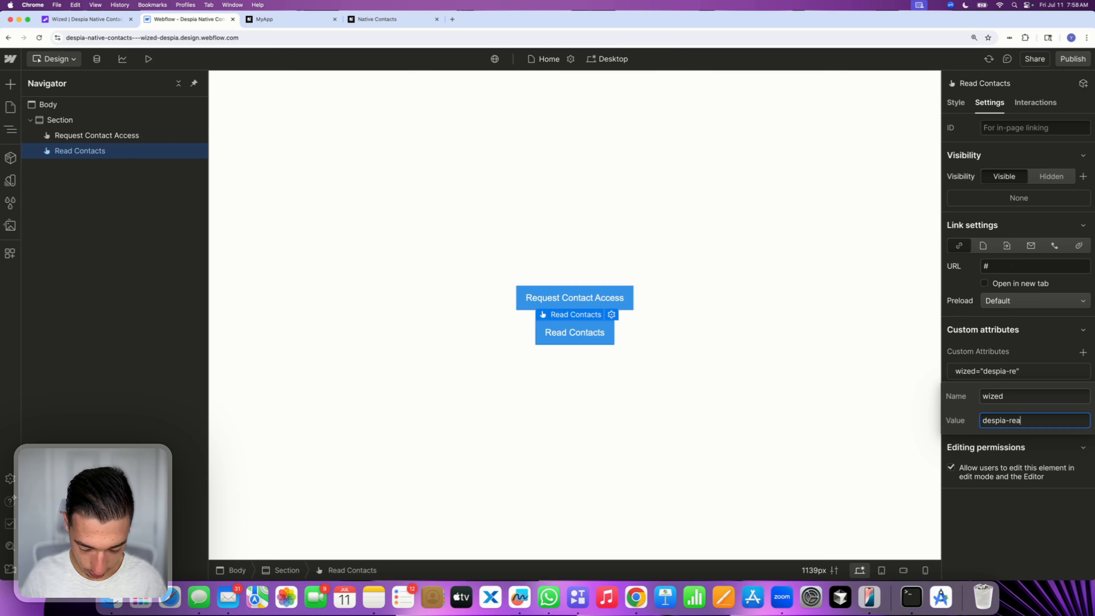
{"action": "type", "text": "d-contactr"}
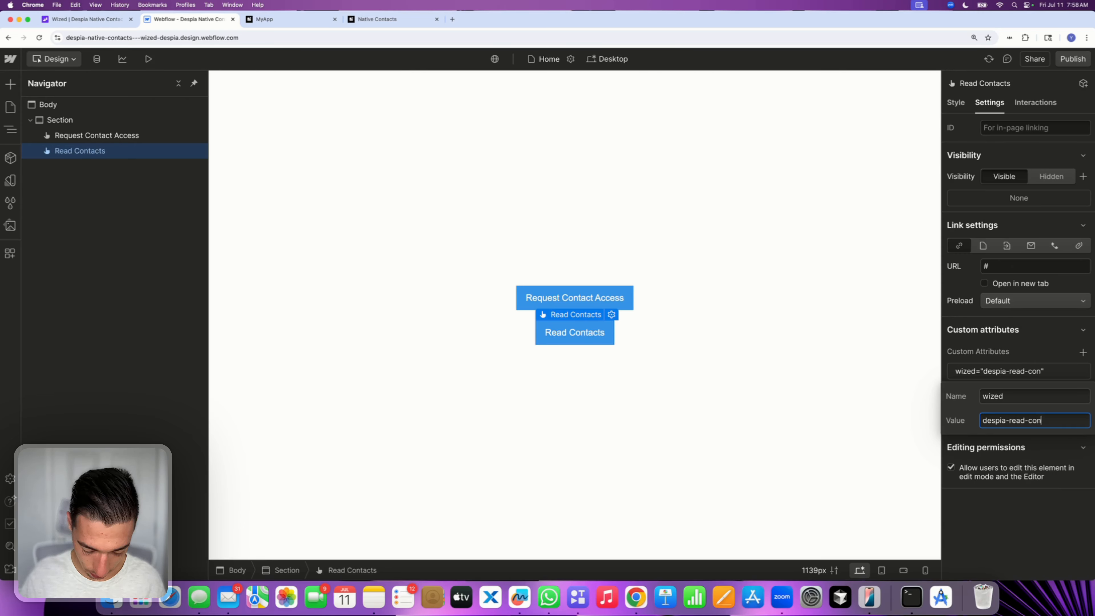
{"action": "key", "text": "BackSpace"}
{"action": "key", "text": "BackSpace"}
{"action": "key", "text": "BackSpace"}
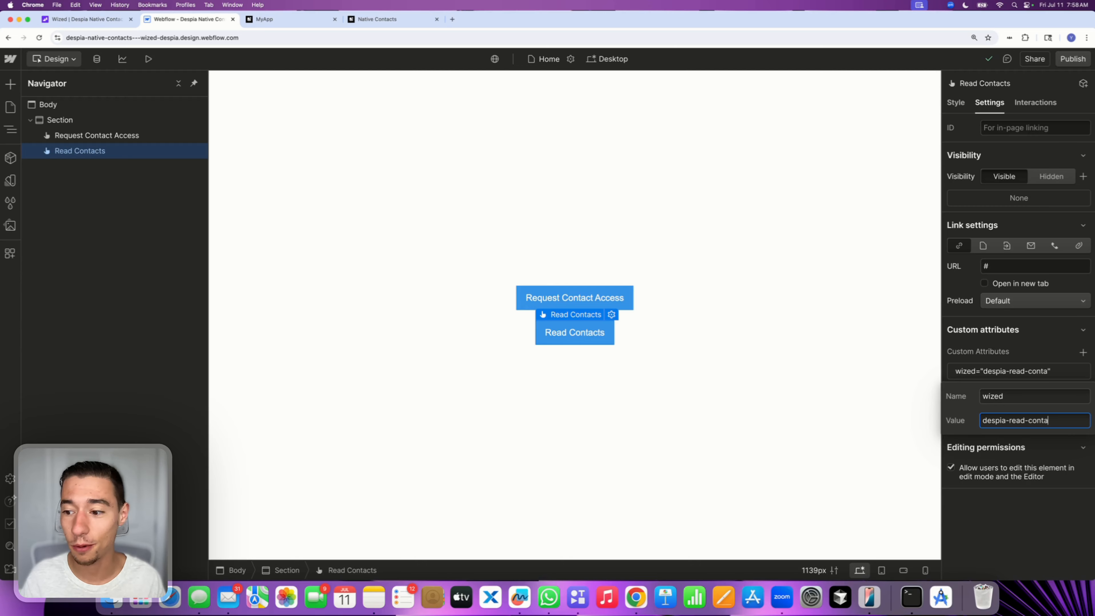
{"action": "type", "text": "cts"}
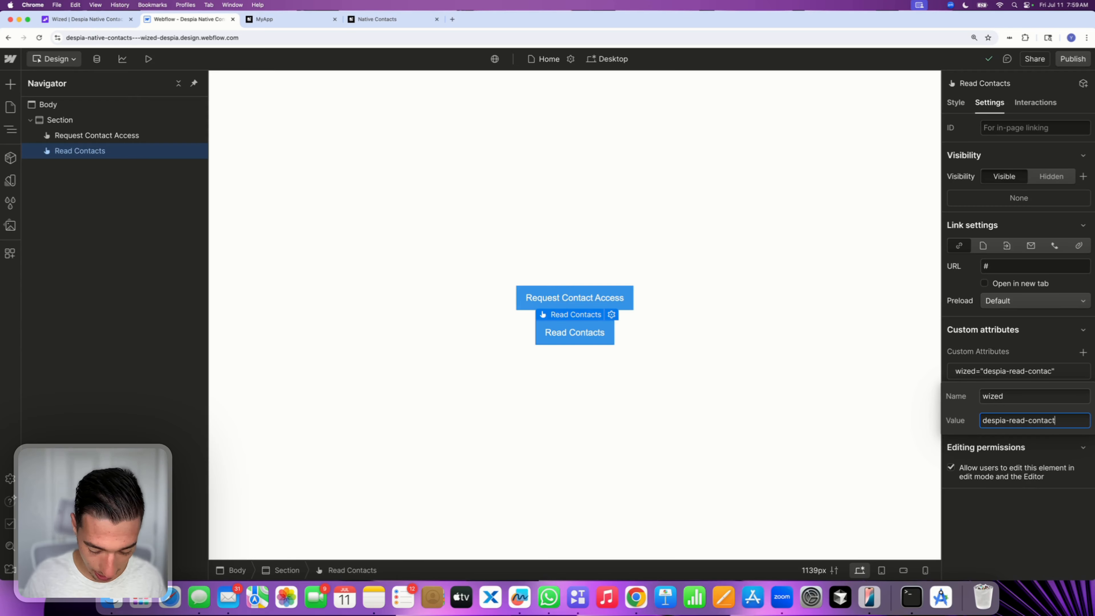
{"action": "key", "text": "BackSpace"}
{"action": "key", "text": "BackSpace"}
{"action": "key", "text": "BackSpace"}
{"action": "key", "text": "BackSpace"}
{"action": "key", "text": "BackSpace"}
{"action": "type", "text": "tacts"}
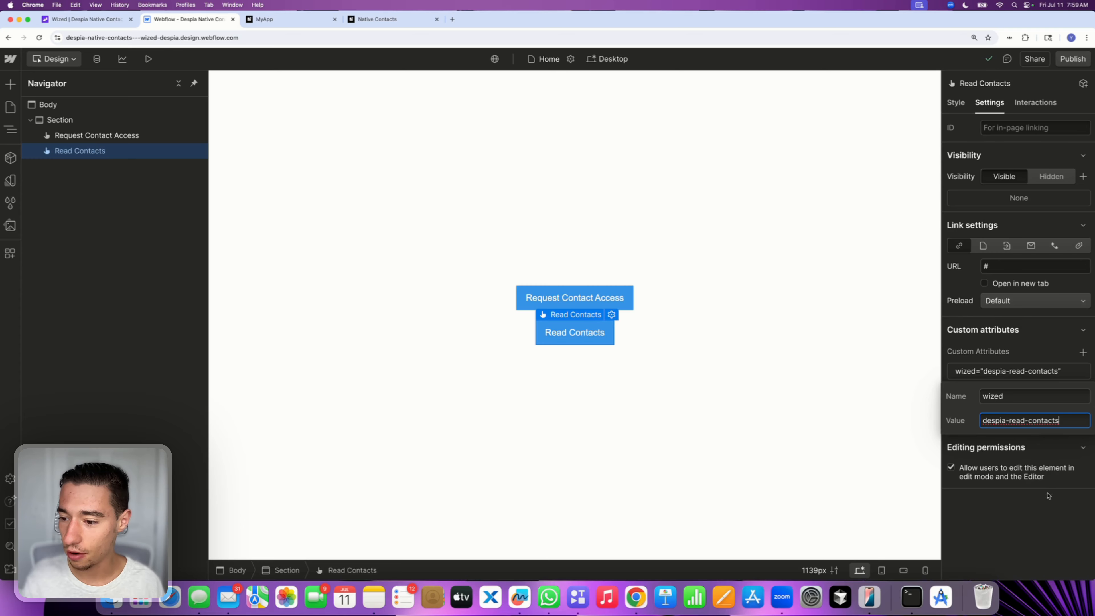
{"action": "left_click", "coordinate": [1031, 521]}
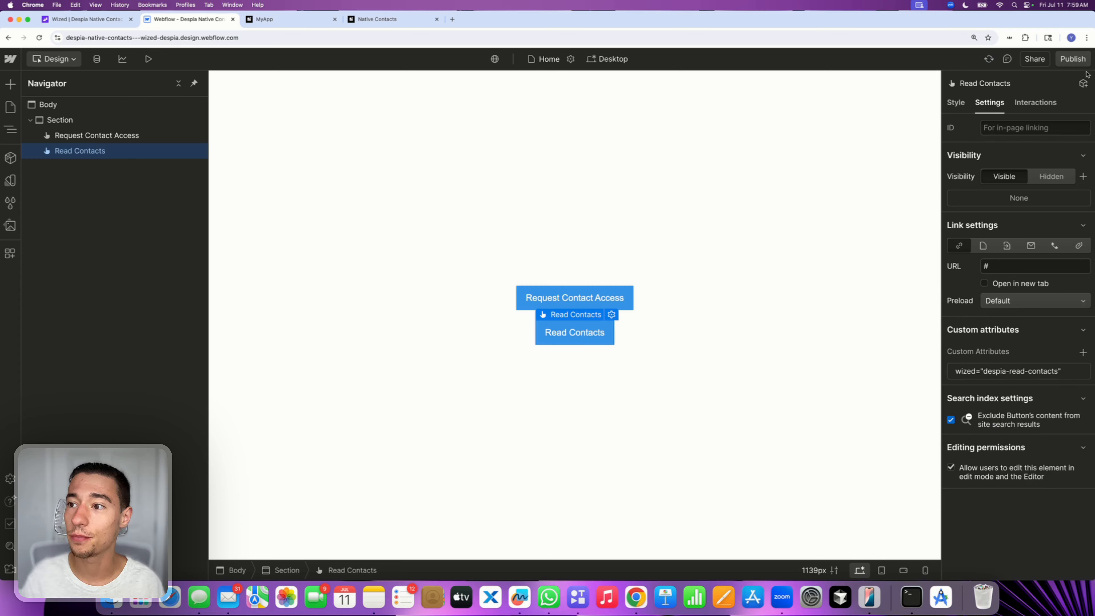
Publish the Webflow site to the staging webflow.io domain and close the publish panel
{"action": "left_click", "coordinate": [1076, 61]}
{"action": "left_click", "coordinate": [990, 233]}
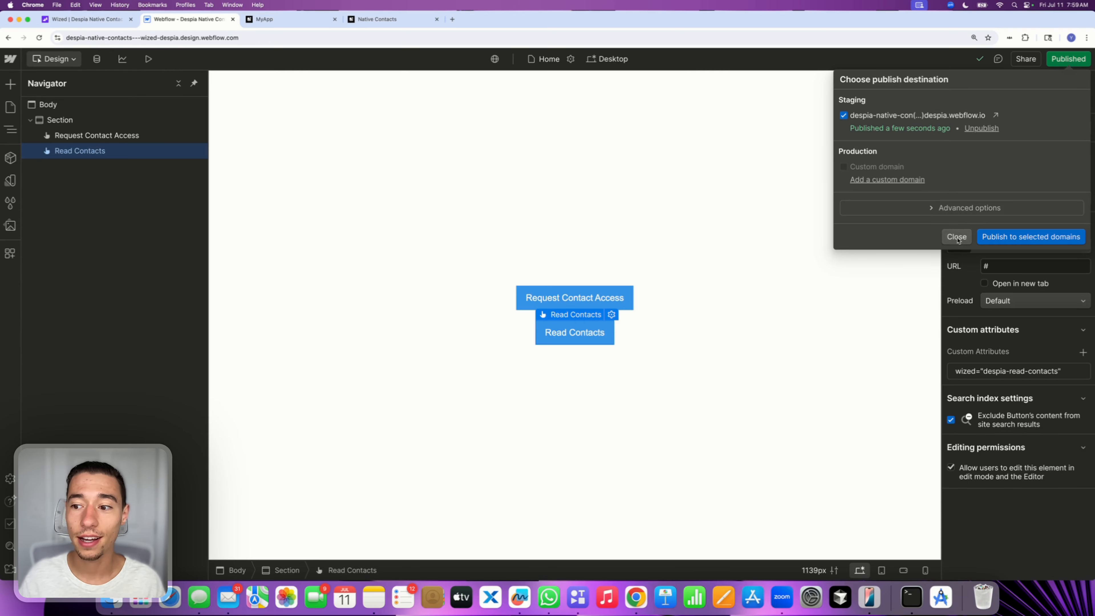
{"action": "left_click", "coordinate": [957, 236]}
Try to place a Text Area element in the section below the buttons
{"action": "left_click", "coordinate": [581, 399]}
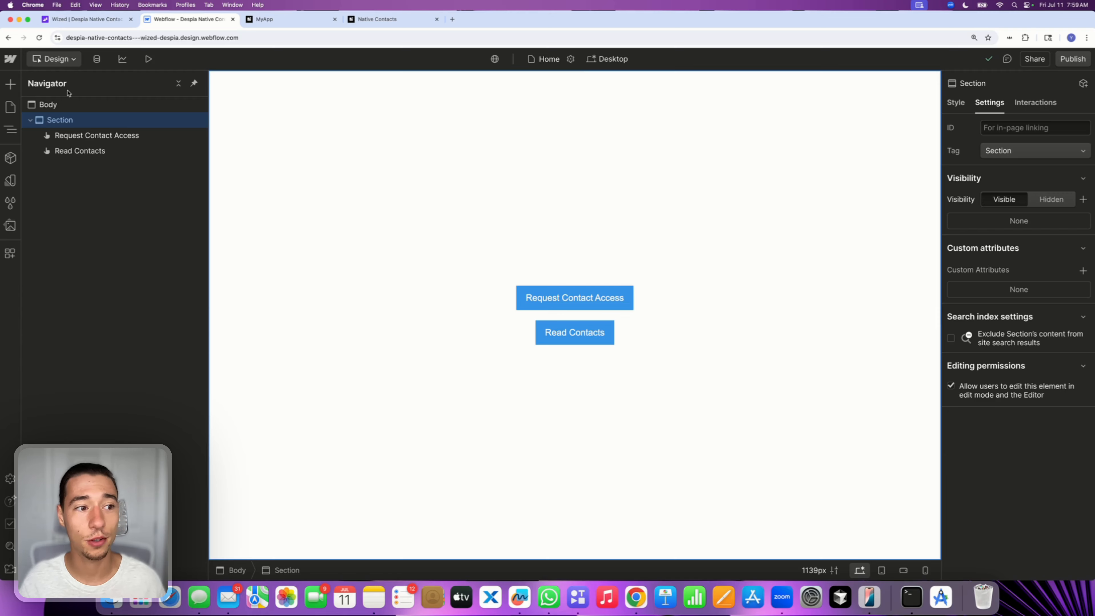
{"action": "left_click", "coordinate": [10, 84]}
{"action": "left_click", "coordinate": [87, 129]}
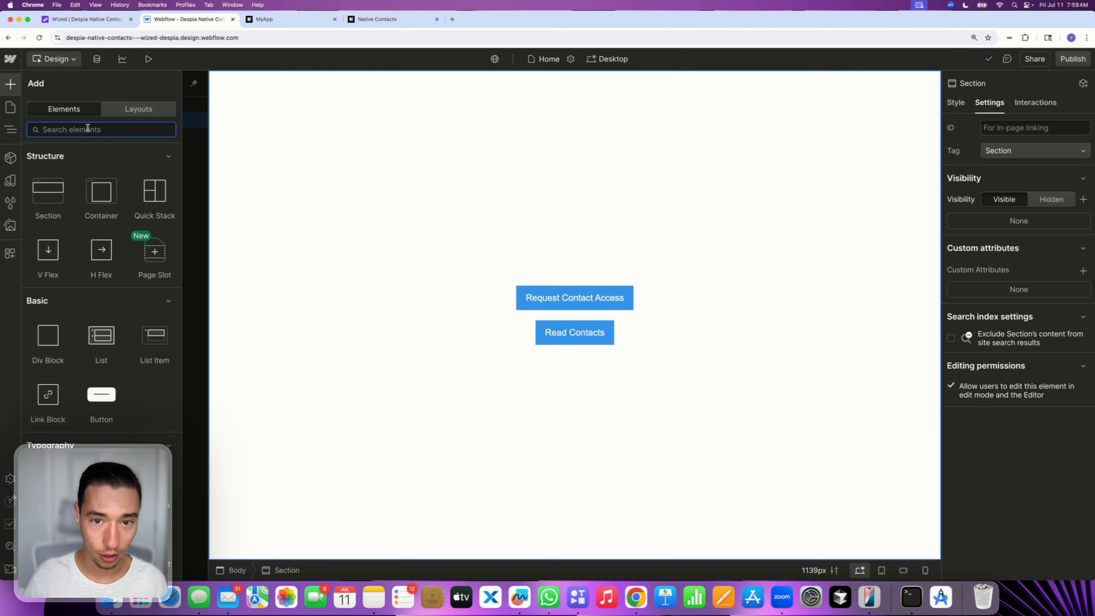
{"action": "type", "text": "te"}
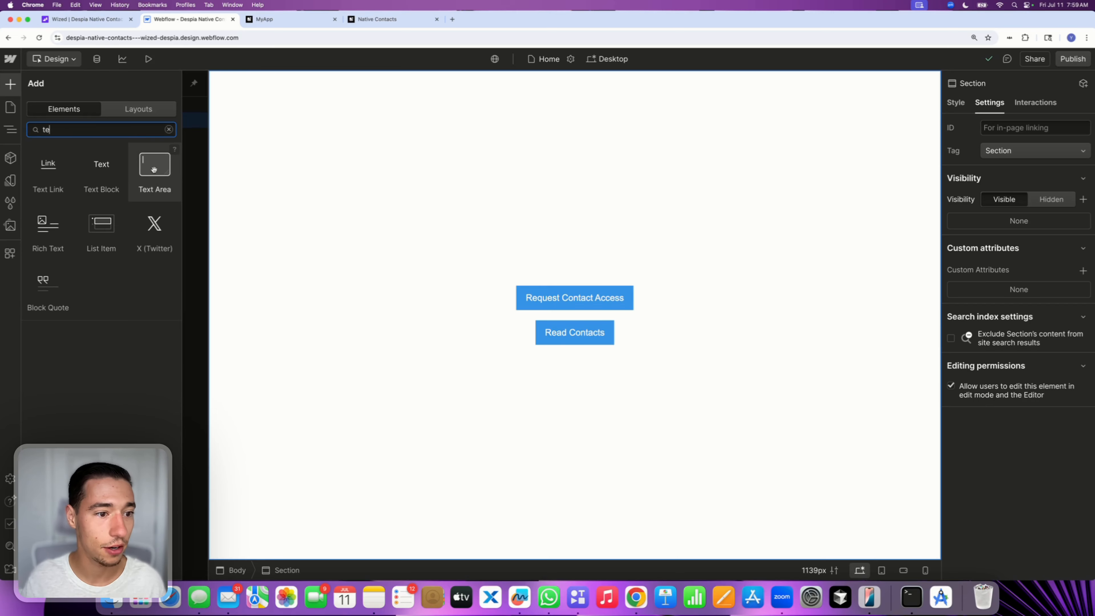
{"action": "left_click_drag", "start_coordinate": [154, 166], "coordinate": [685, 418]}
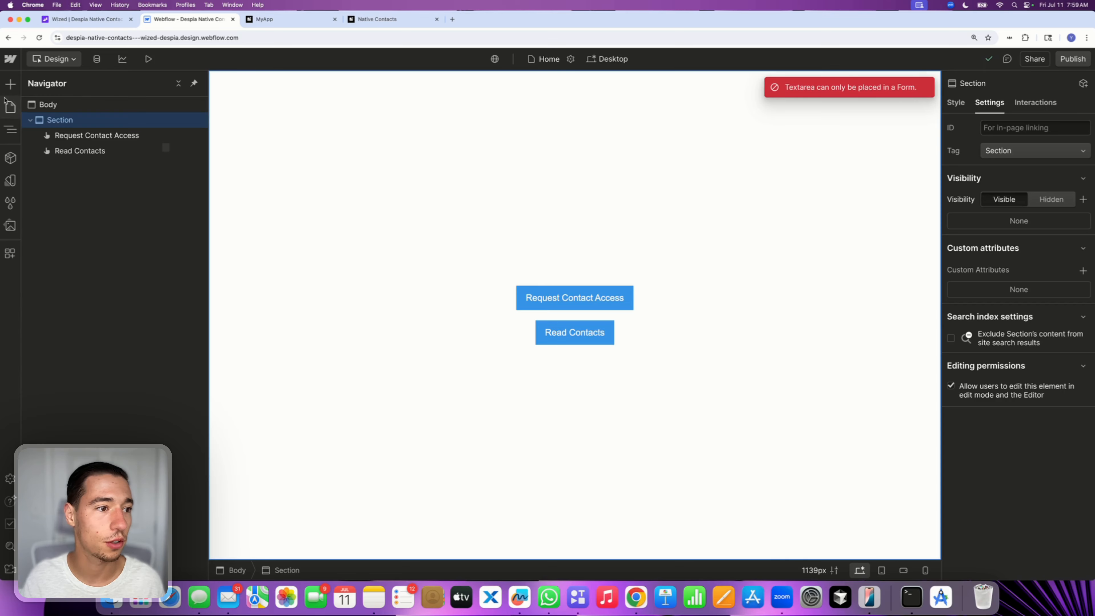
{"action": "left_click", "coordinate": [10, 84]}
{"action": "double_click", "coordinate": [61, 128]}
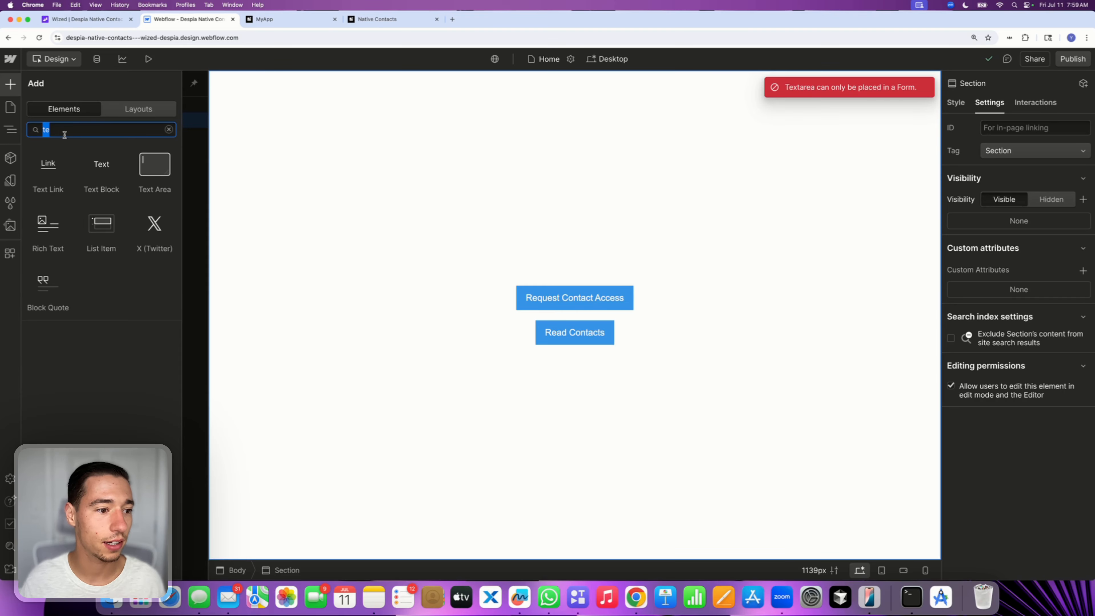
{"action": "left_click", "coordinate": [41, 173]}
{"action": "left_click", "coordinate": [82, 170]}
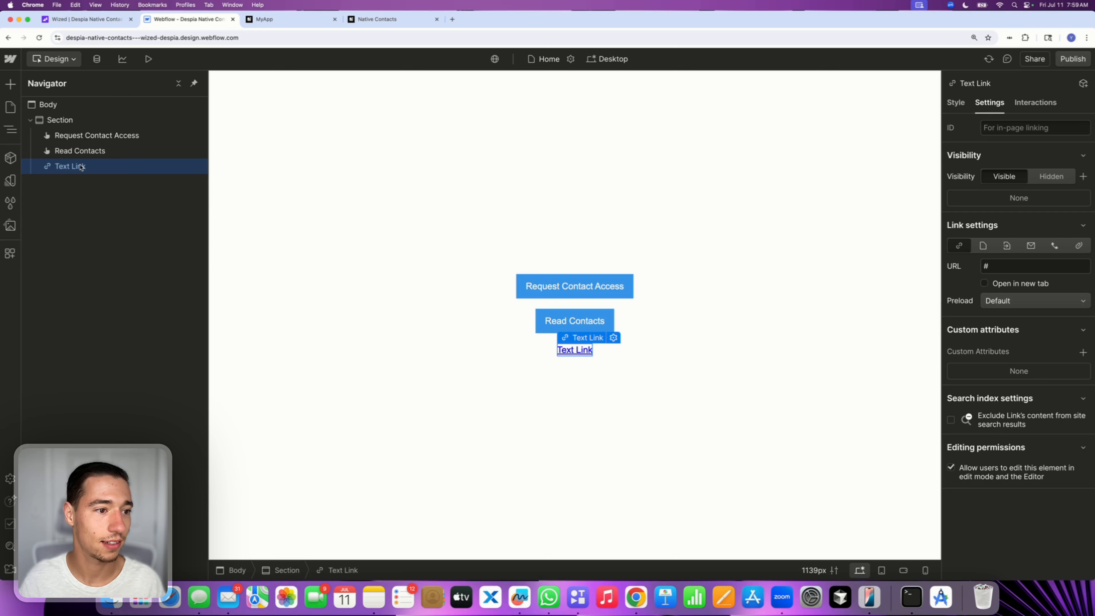
{"action": "key", "text": "Delete"}
Add a Text Block element below the Read Contacts button
{"action": "left_click", "coordinate": [9, 80]}
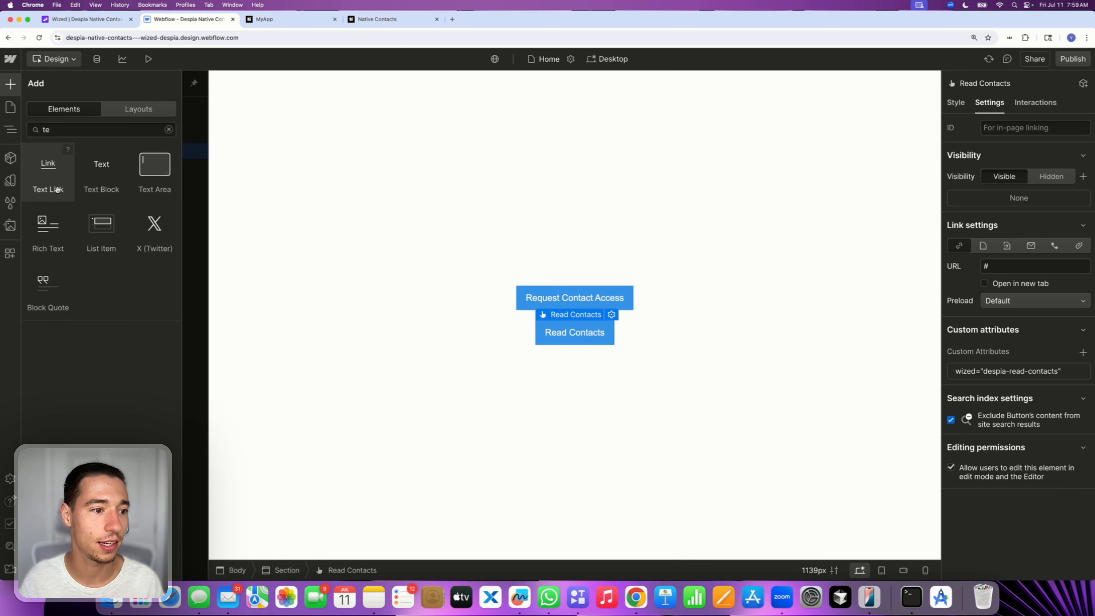
{"action": "left_click_drag", "start_coordinate": [101, 172], "coordinate": [559, 379]}
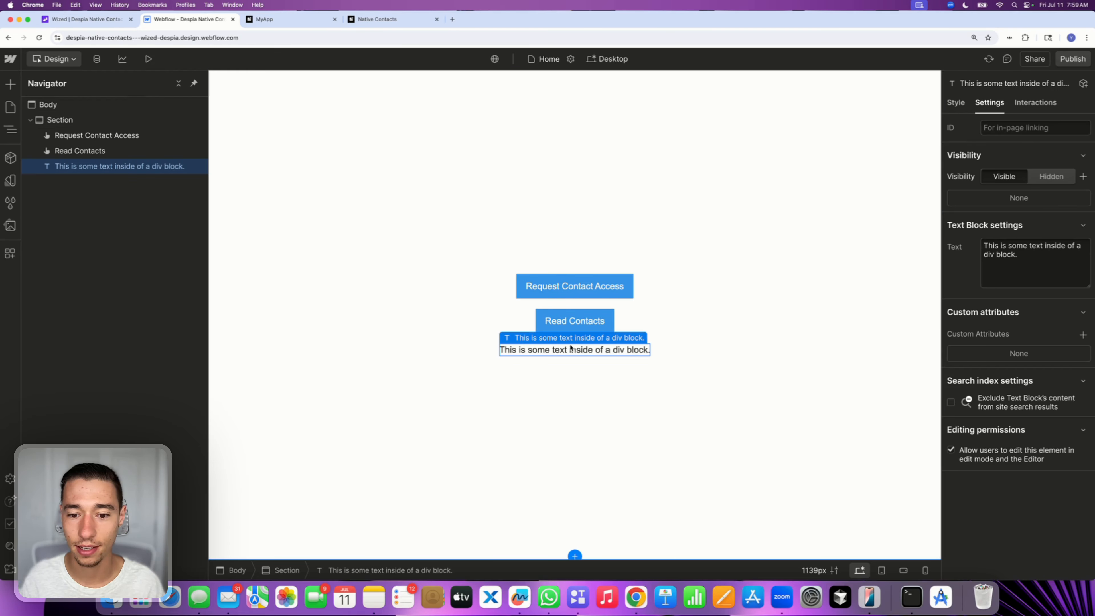
{"action": "double_click", "coordinate": [570, 348]}
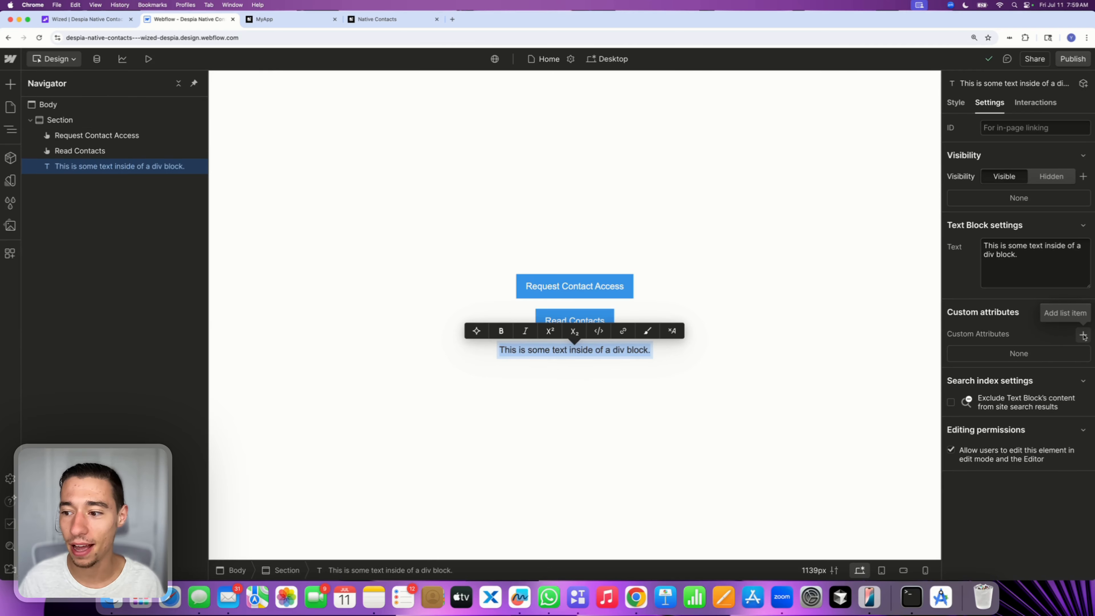
Add a custom attribute named wized with value contact-data-sample to the text block
{"action": "left_click", "coordinate": [1083, 336]}
{"action": "type", "text": "woi"}
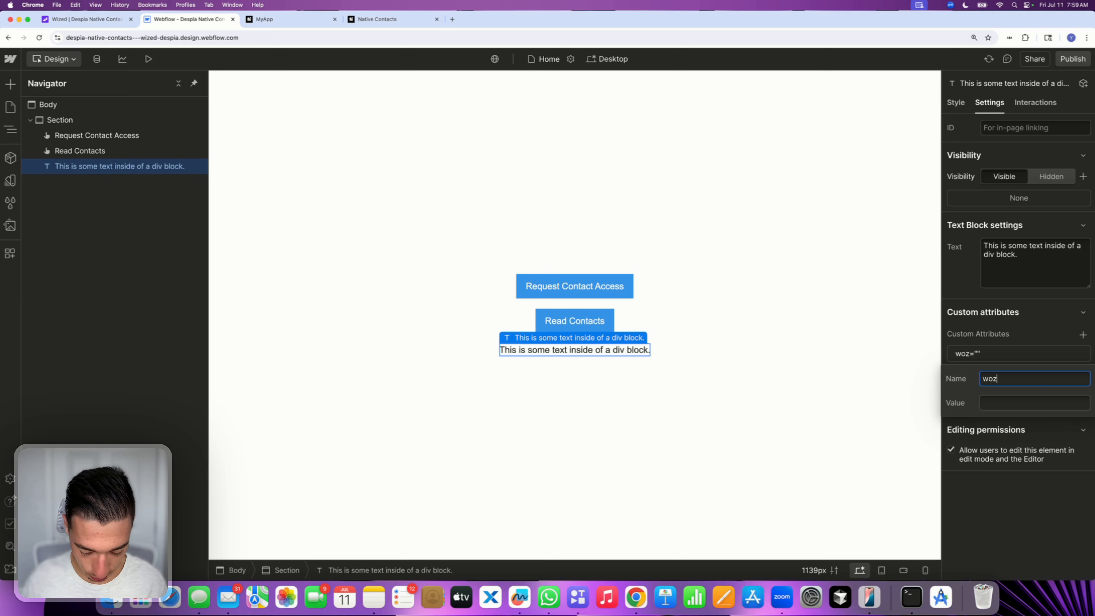
{"action": "key", "text": "BackSpace"}
{"action": "key", "text": "BackSpace"}
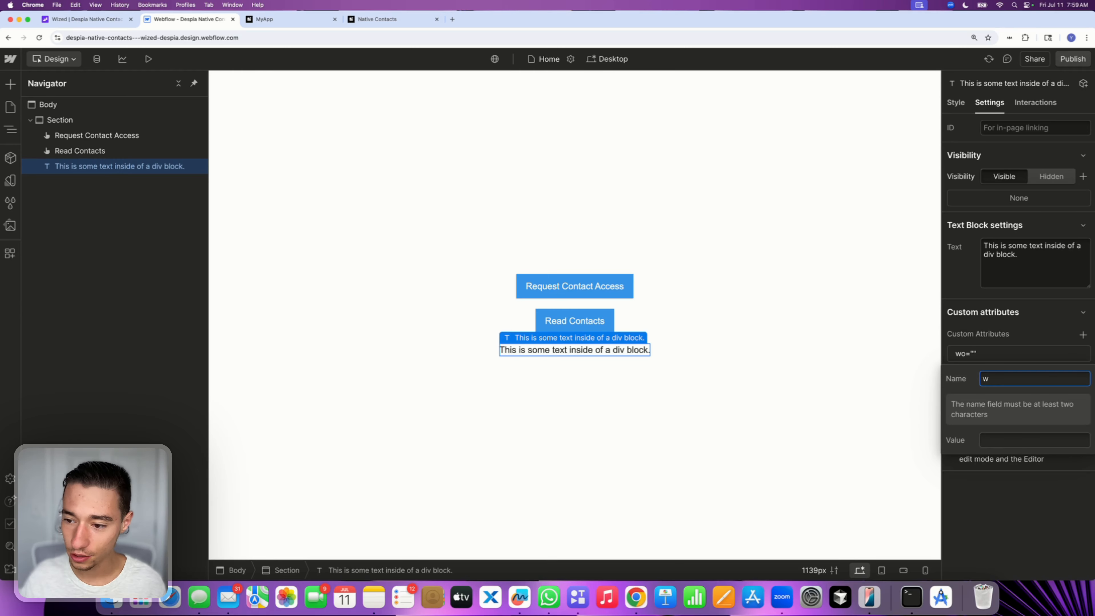
{"action": "type", "text": "ized"}
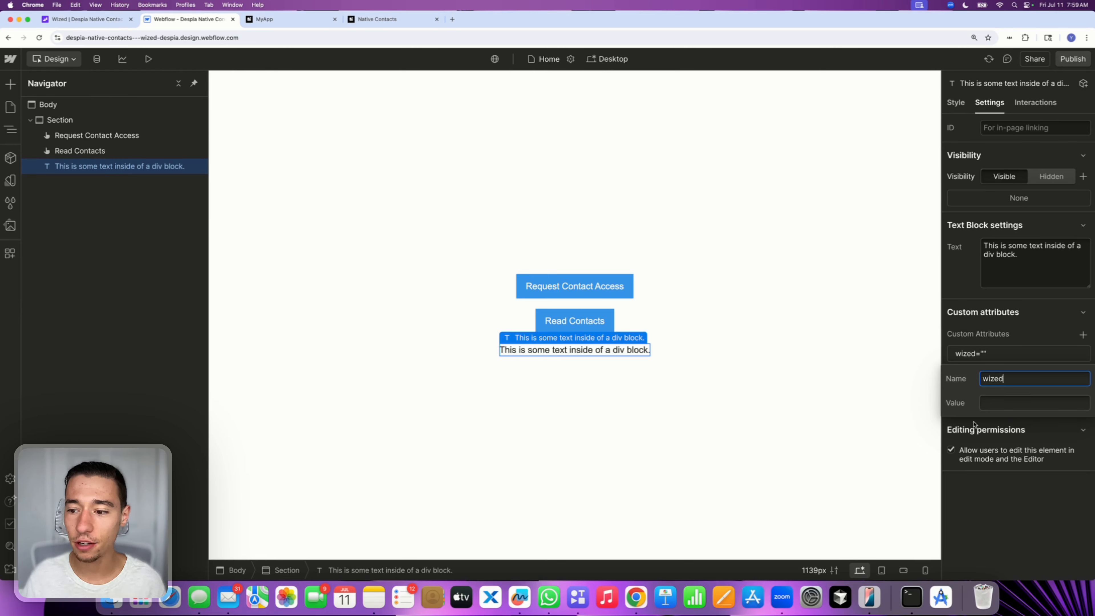
{"action": "left_click", "coordinate": [1000, 401]}
{"action": "type", "text": "co"}
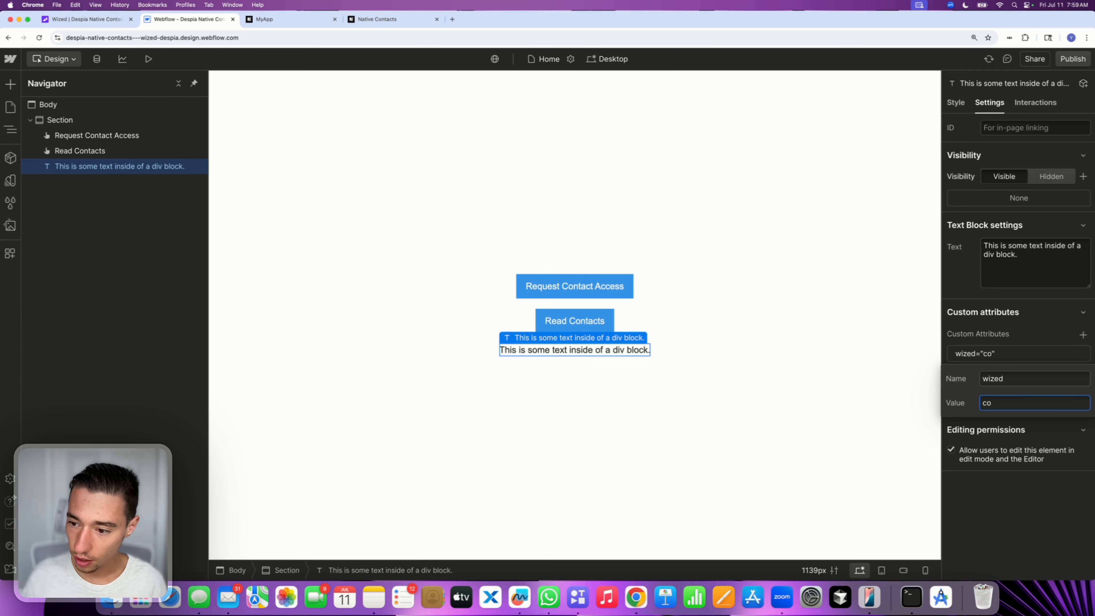
{"action": "type", "text": "ntact-"}
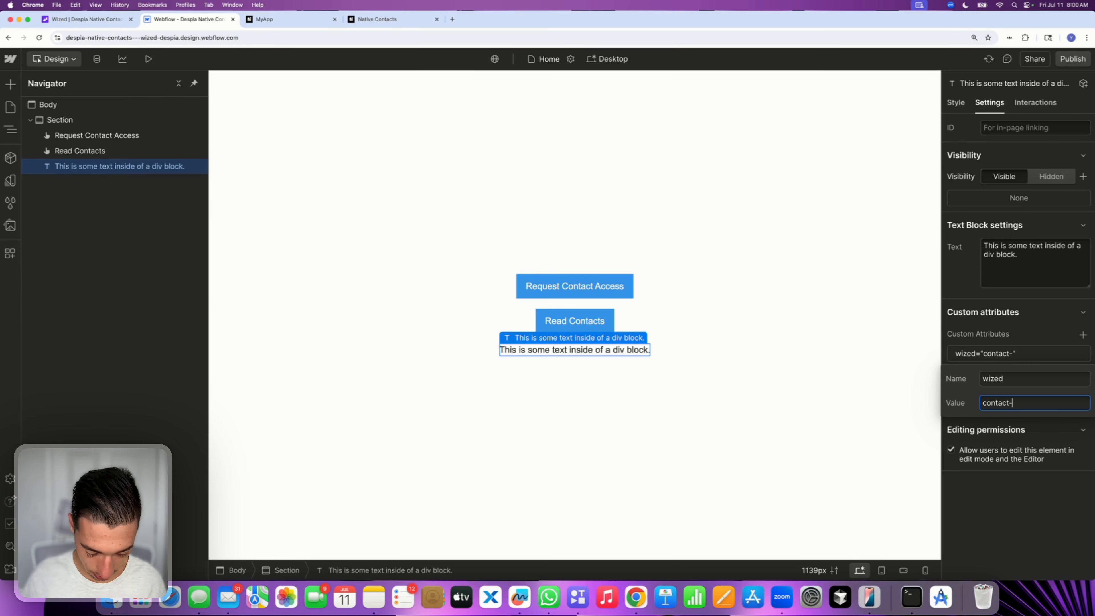
{"action": "type", "text": "data-sample"}
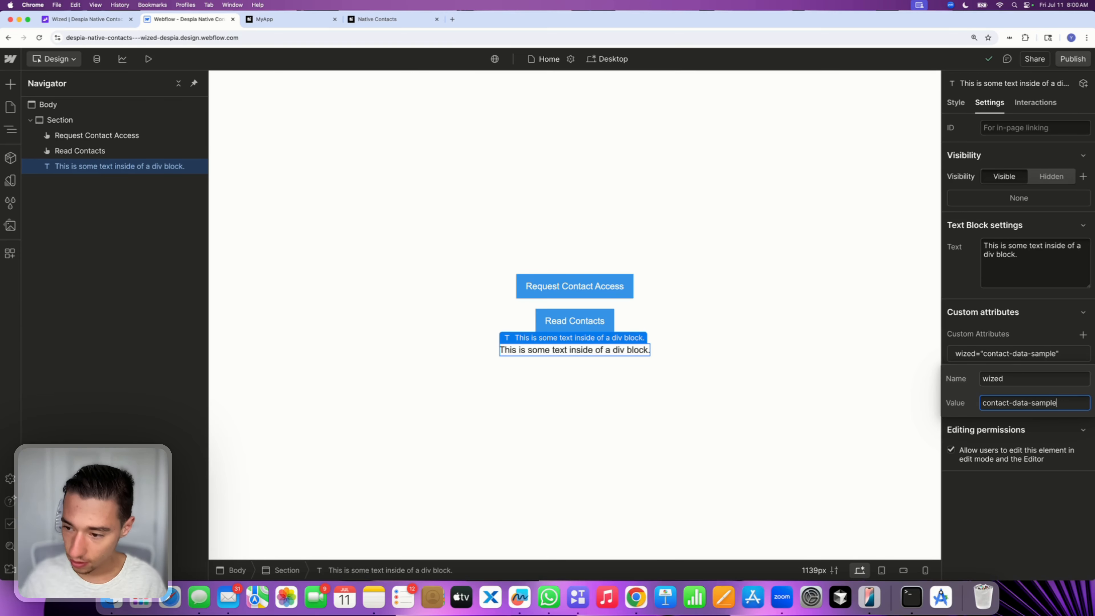
{"action": "key", "text": "Return"}
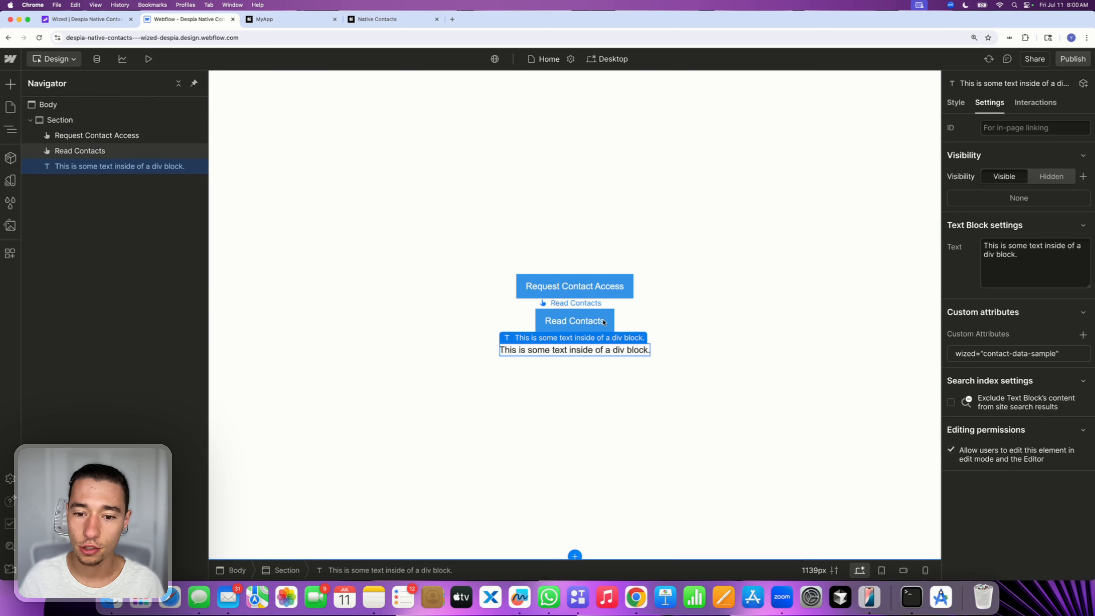
Republish the Webflow site to the staging webflow.io domain and close the publish panel
{"action": "left_click", "coordinate": [574, 322]}
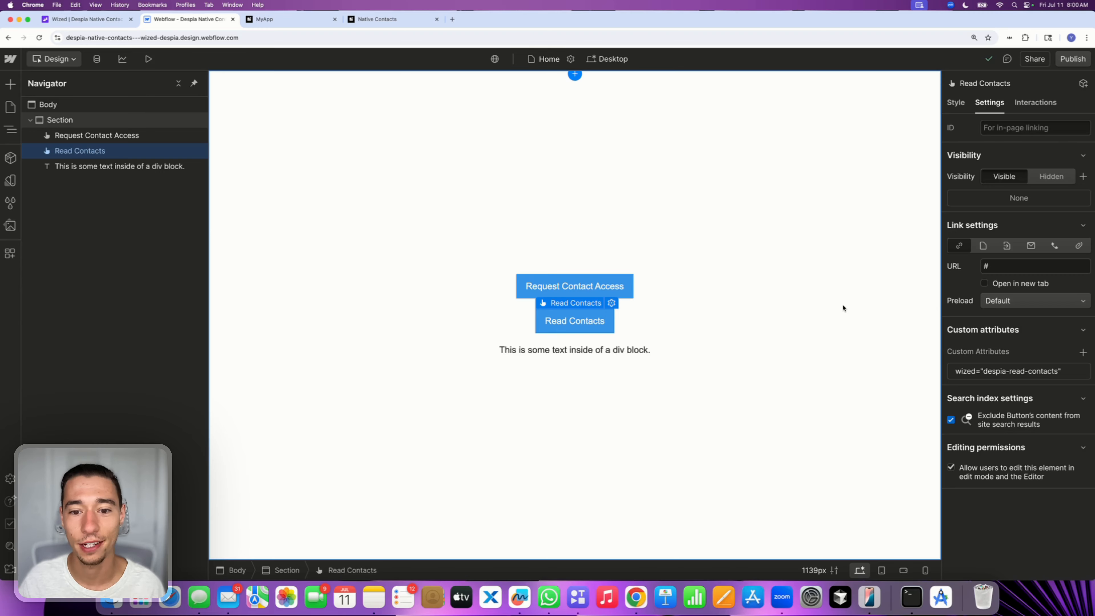
{"action": "left_click", "coordinate": [547, 350]}
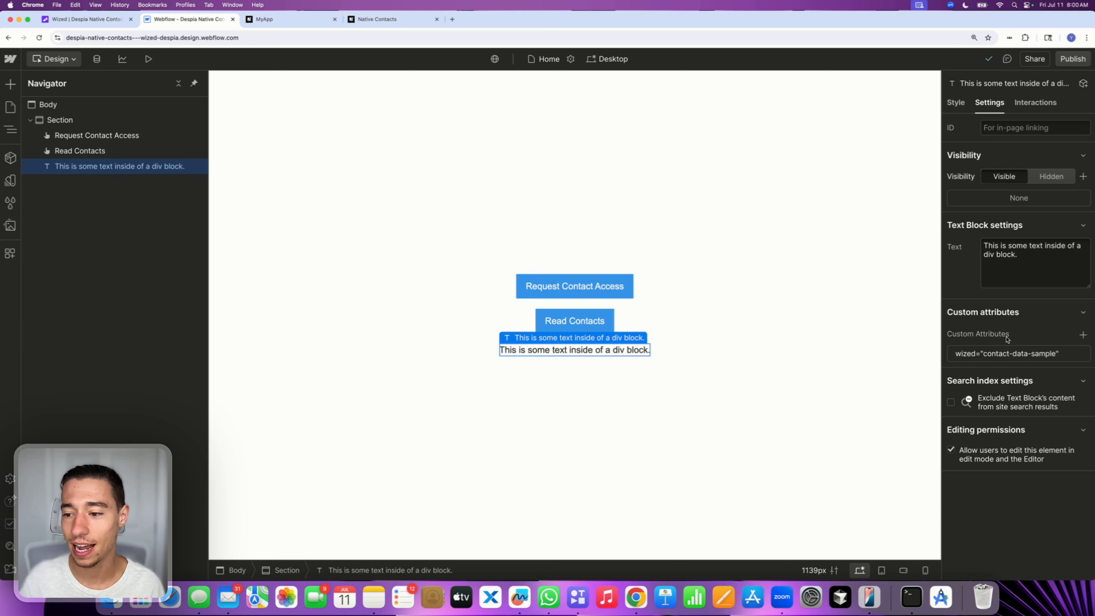
{"action": "left_click", "coordinate": [1073, 60]}
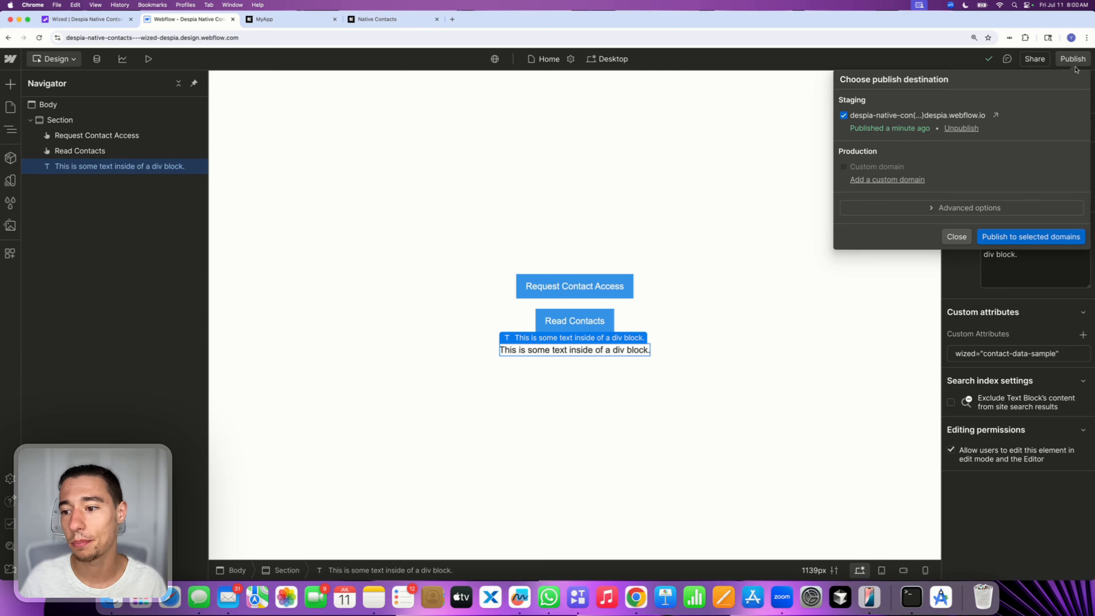
{"action": "left_click", "coordinate": [996, 237]}
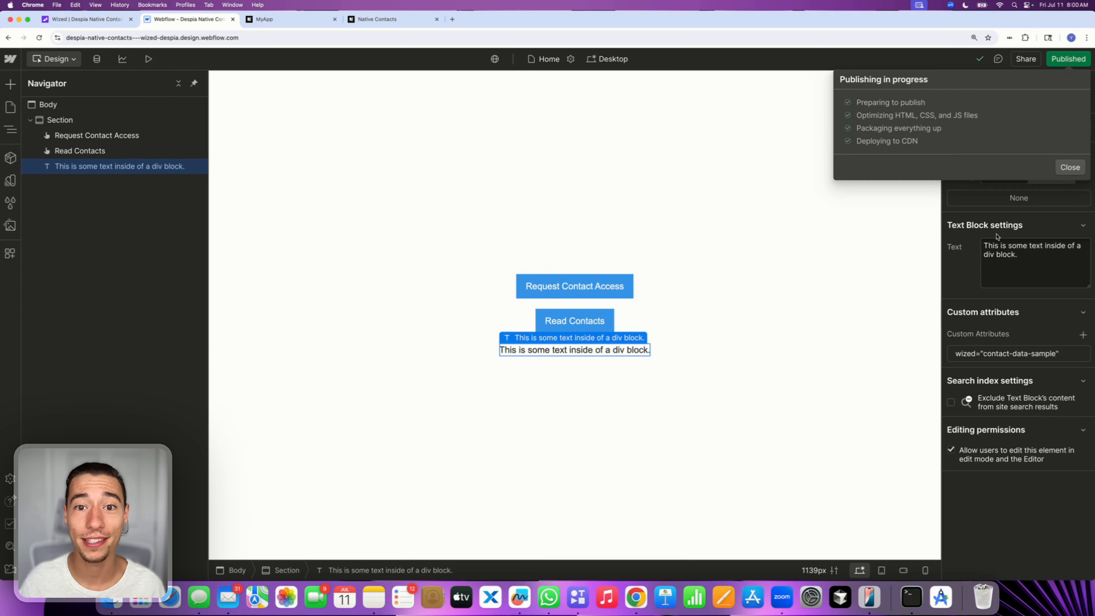
{"action": "left_click", "coordinate": [957, 236]}
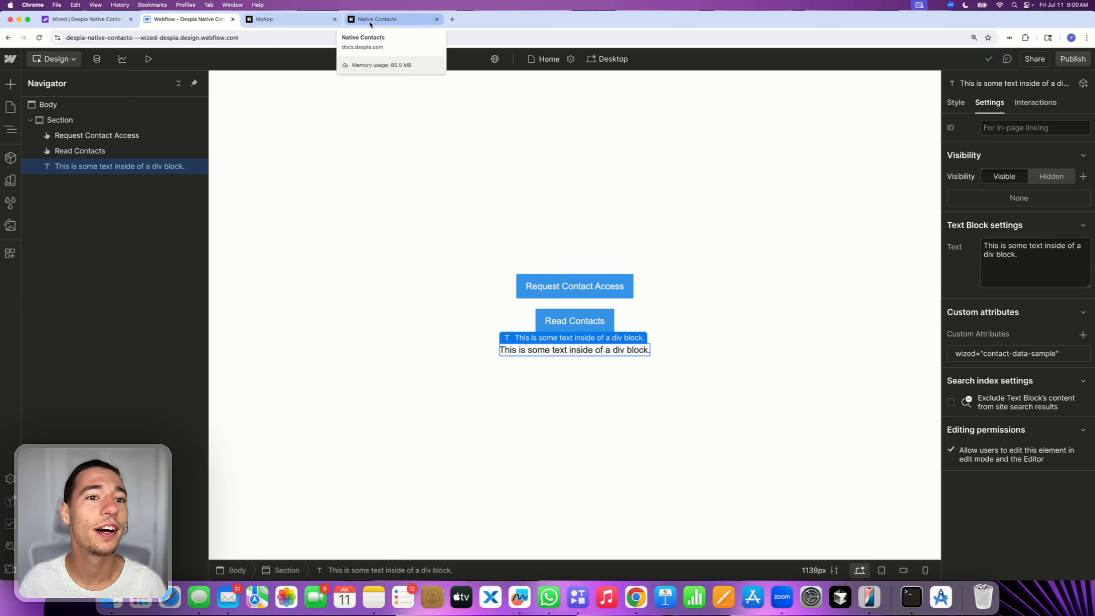
Switch to Wized, reload the page elements and add a click event to the despia-read-contacts element
{"action": "left_click", "coordinate": [93, 19]}
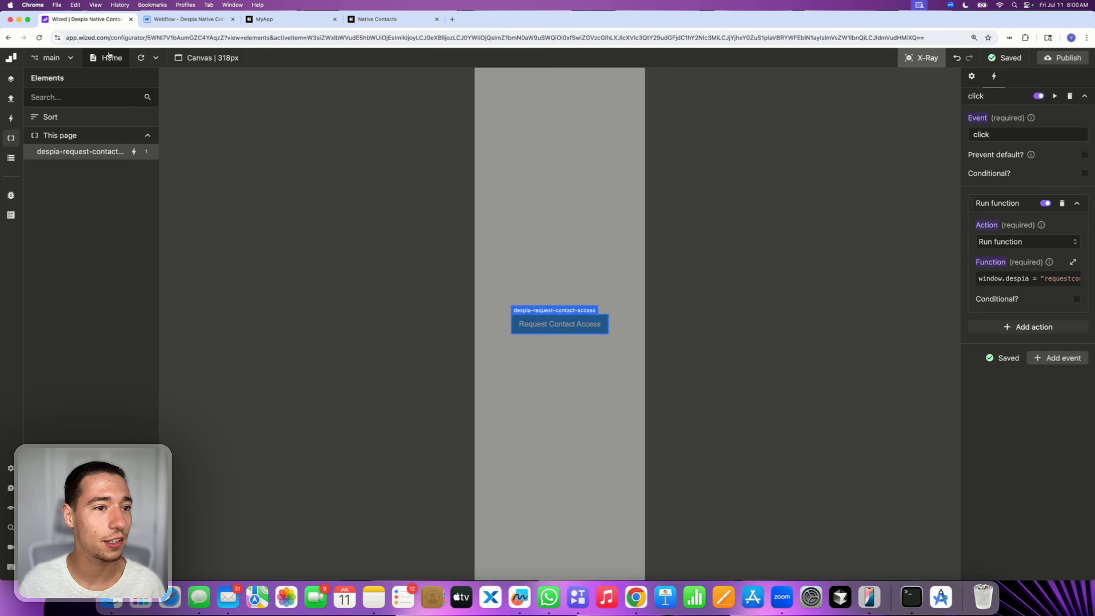
{"action": "left_click", "coordinate": [139, 61]}
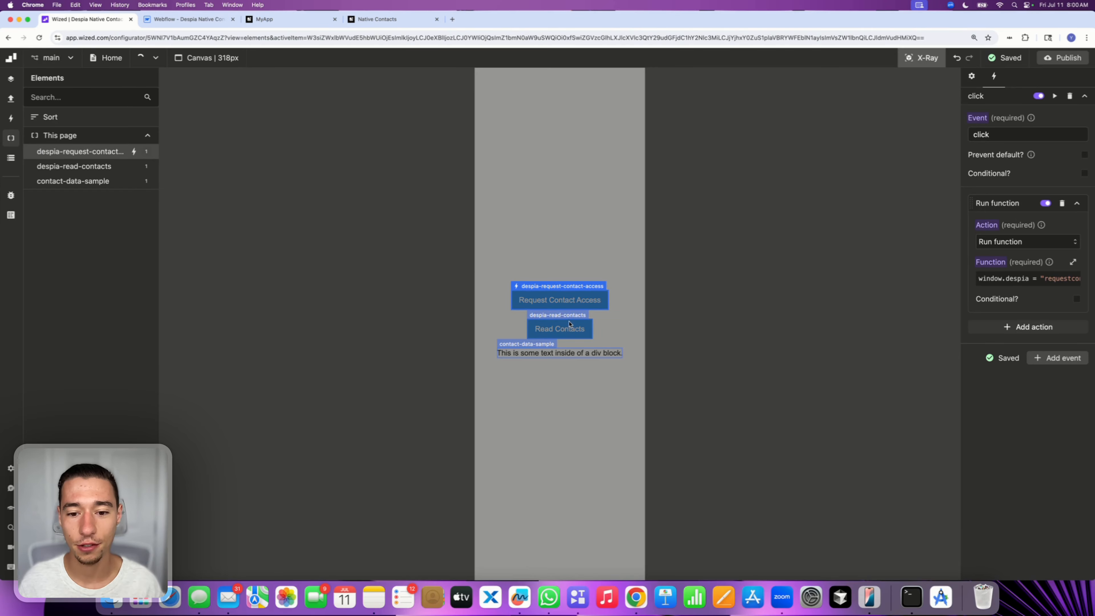
{"action": "left_click", "coordinate": [557, 318]}
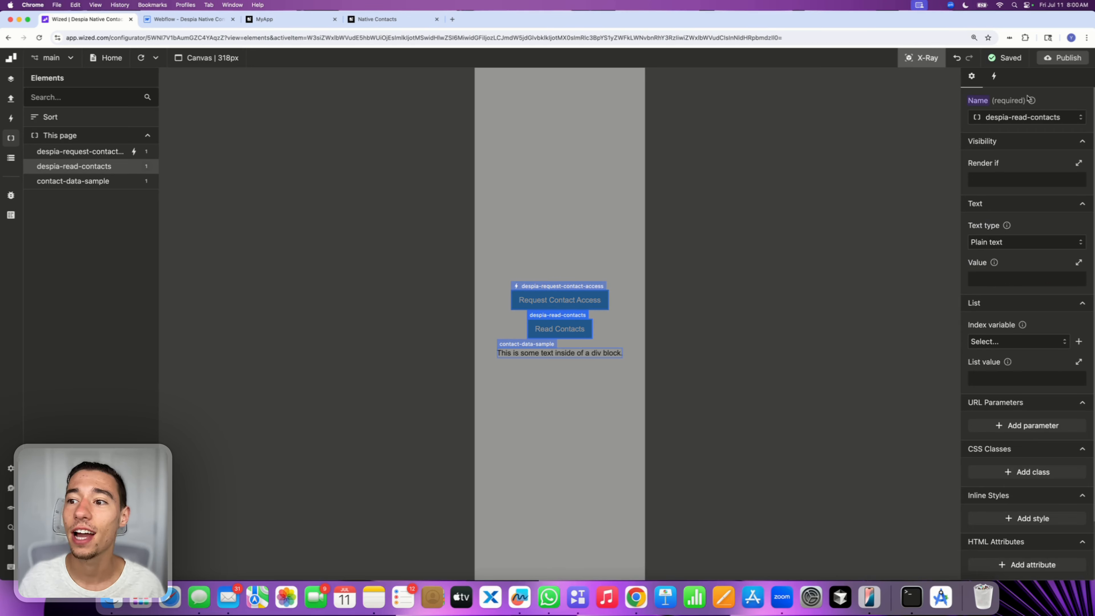
{"action": "left_click", "coordinate": [994, 78]}
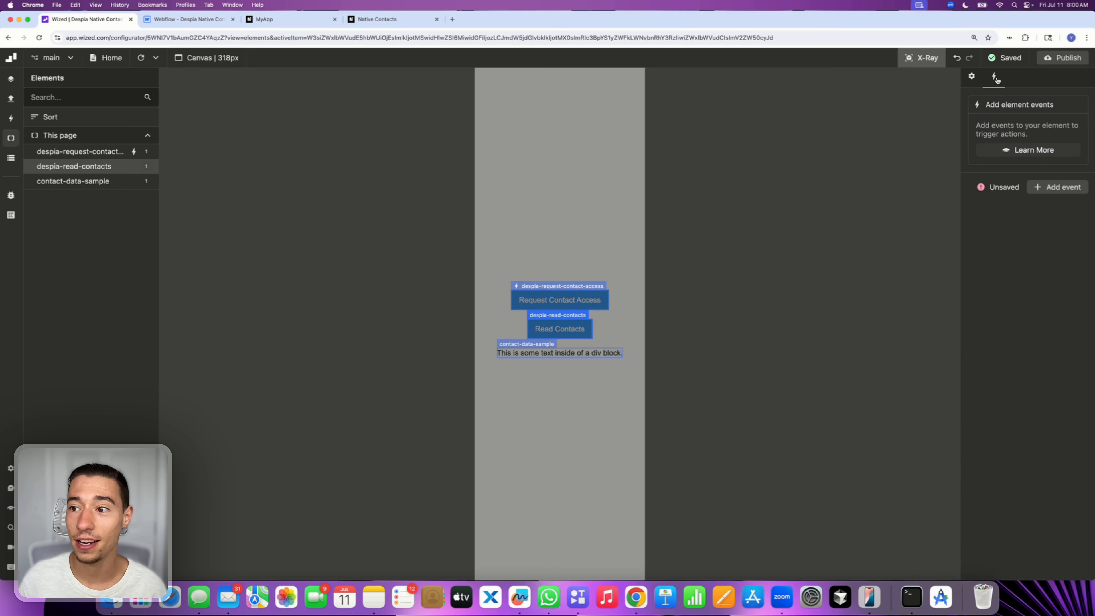
{"action": "left_click", "coordinate": [1042, 187]}
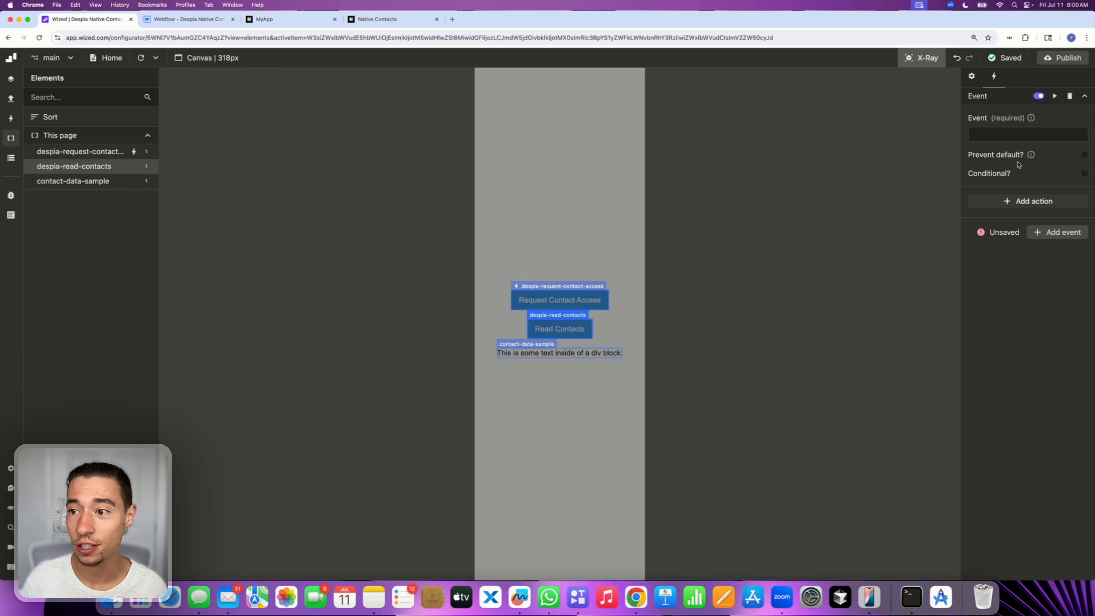
{"action": "left_click", "coordinate": [1000, 138]}
{"action": "left_click", "coordinate": [977, 194]}
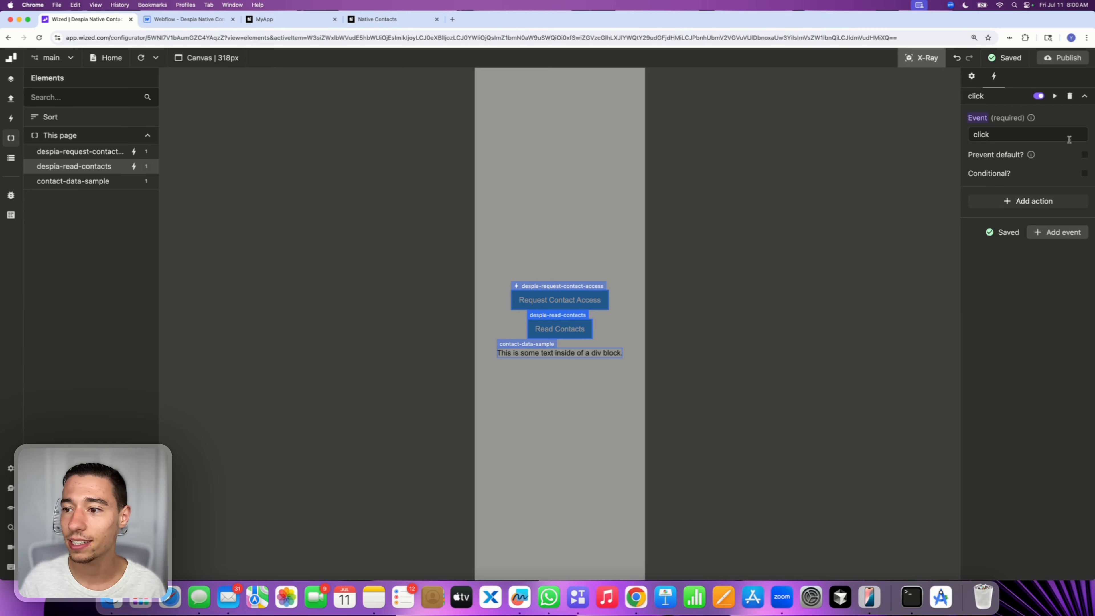
Add a Run function action to the despia-read-contacts click event and open its function editor
{"action": "left_click", "coordinate": [563, 293]}
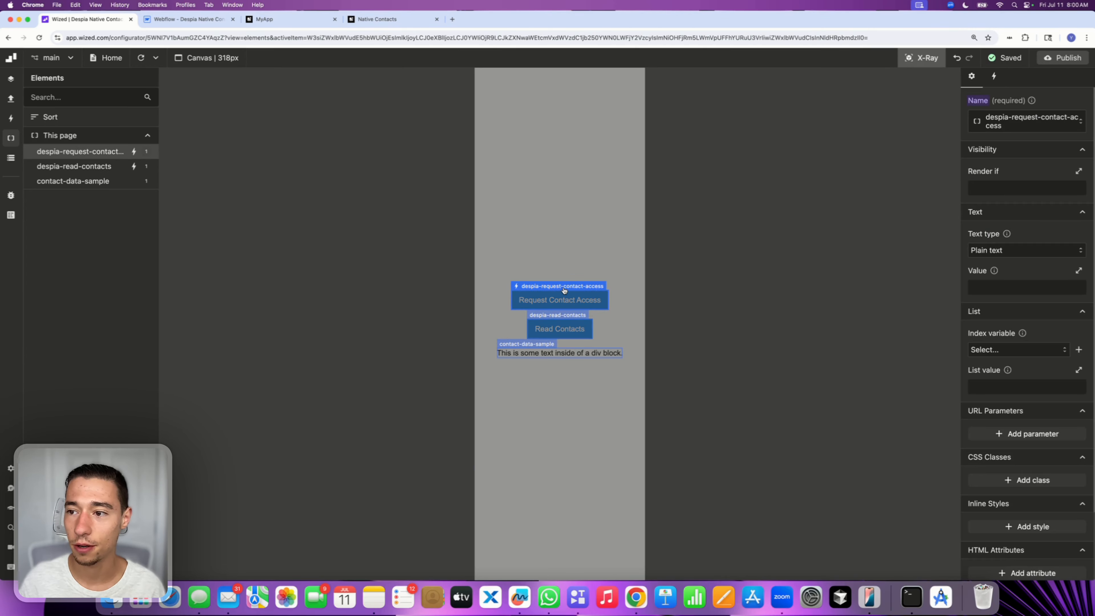
{"action": "left_click", "coordinate": [994, 76]}
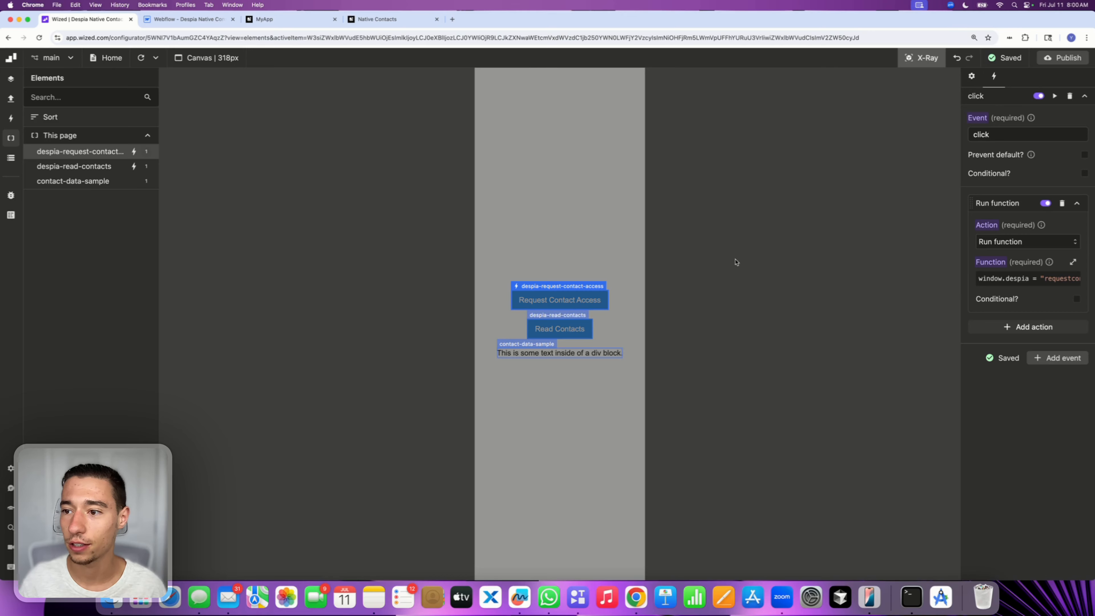
{"action": "left_click", "coordinate": [579, 315]}
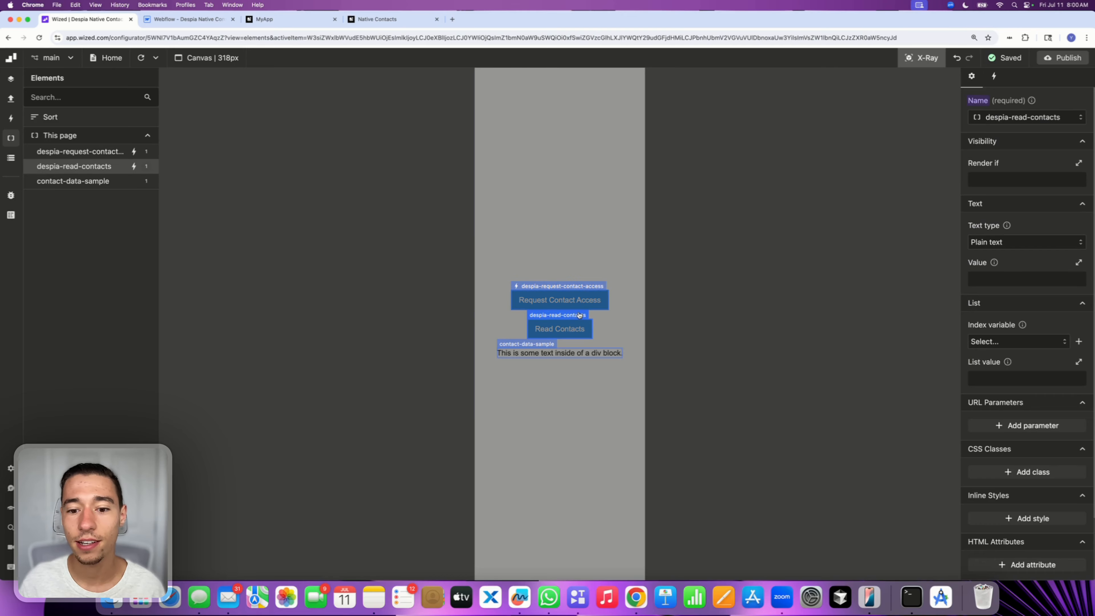
{"action": "left_click", "coordinate": [999, 79]}
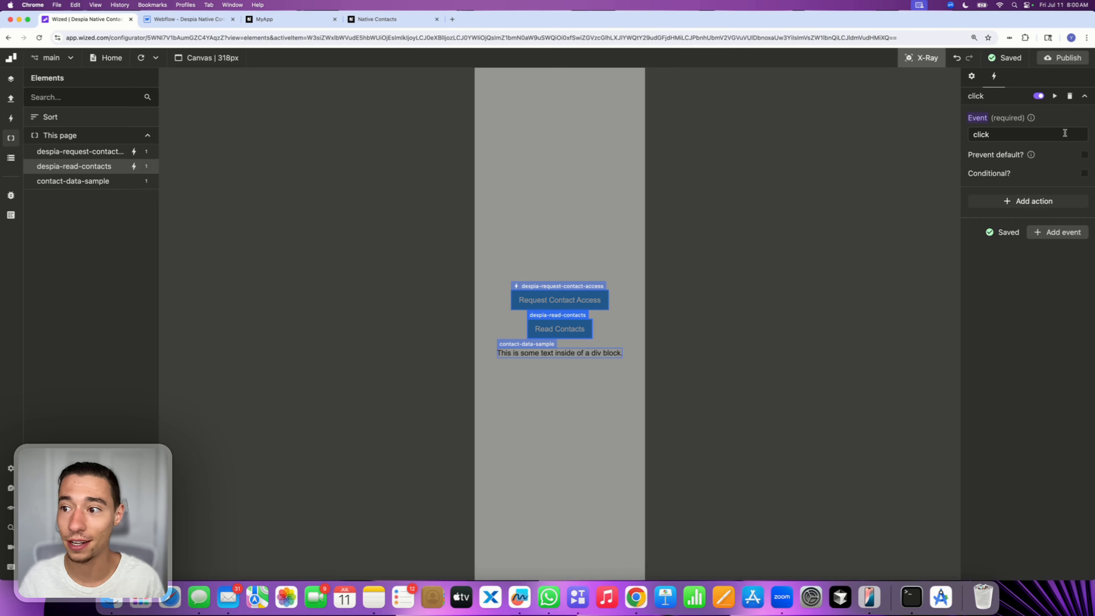
{"action": "left_click", "coordinate": [1044, 201]}
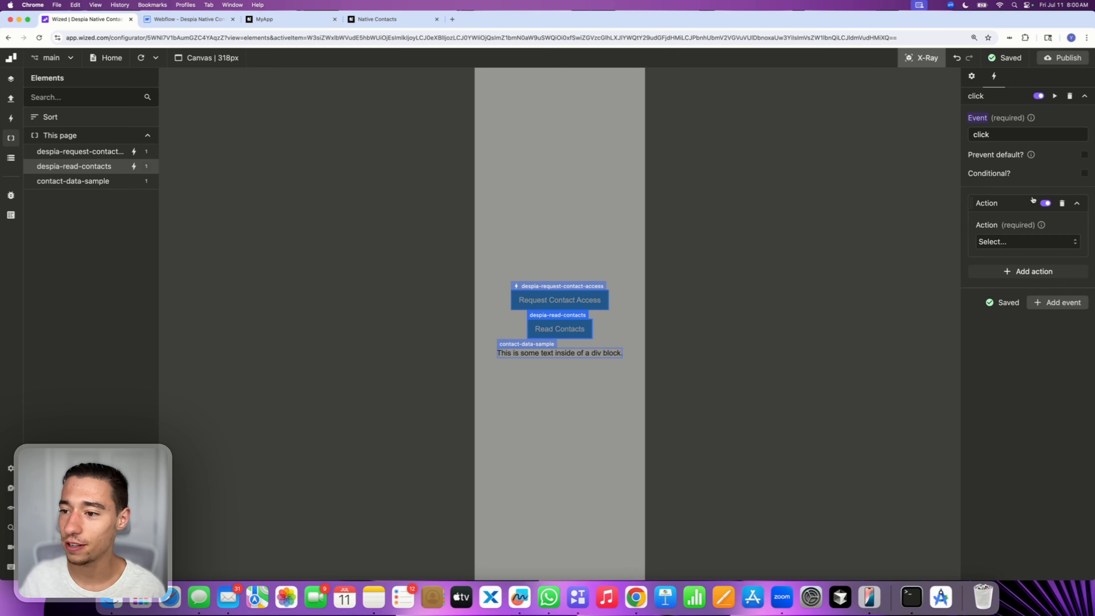
{"action": "left_click", "coordinate": [990, 242]}
{"action": "left_click", "coordinate": [1005, 294]}
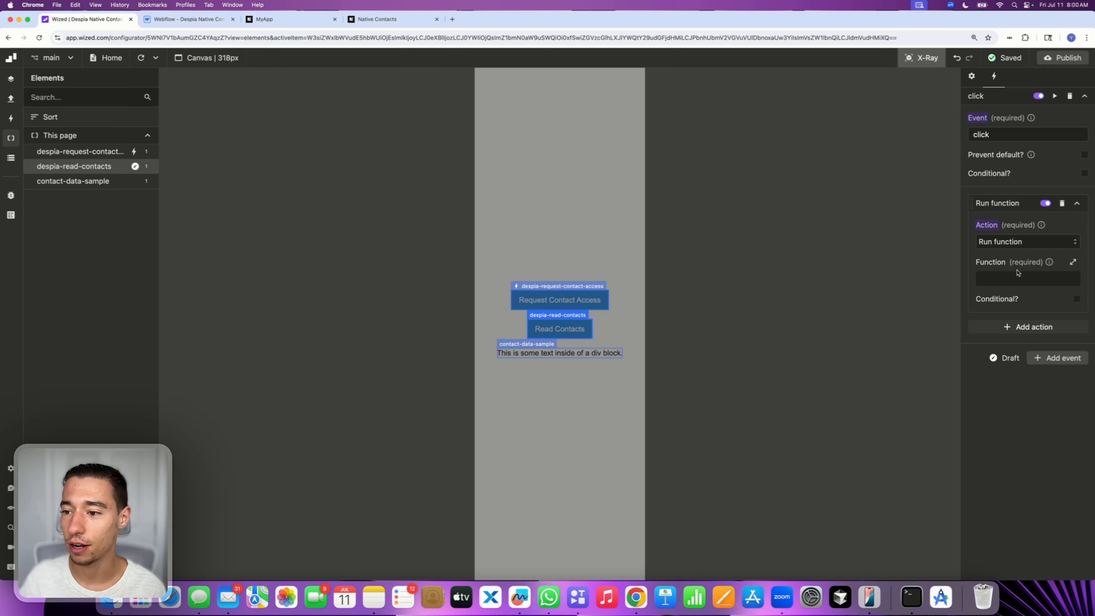
{"action": "left_click", "coordinate": [1028, 278]}
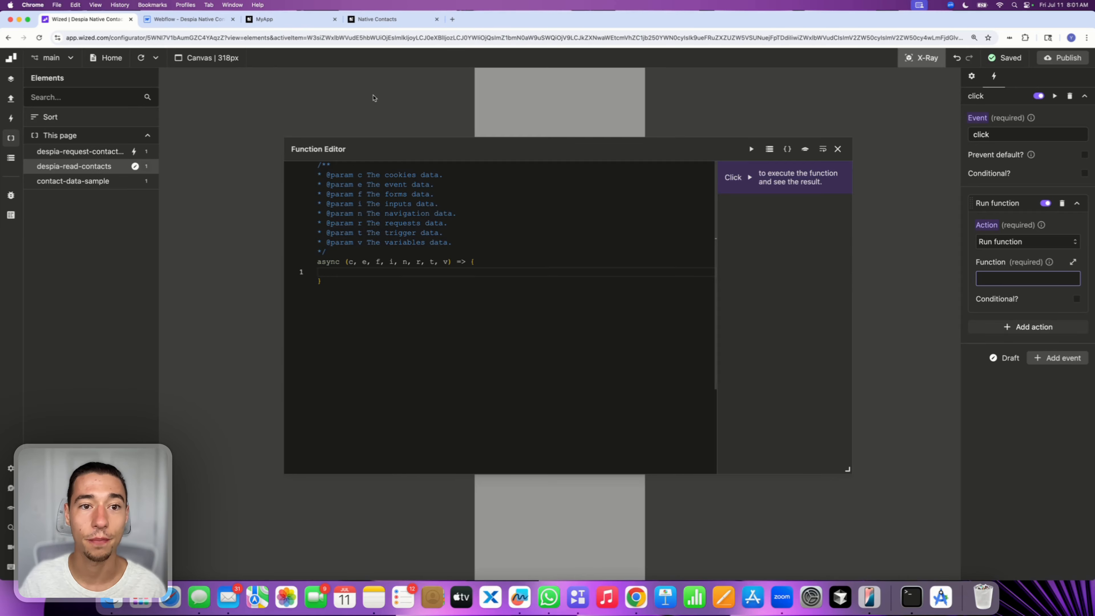
Copy the window.despia = "readcontacts://" snippet from the Despia Native Contacts docs and return to Wized
{"action": "left_click", "coordinate": [374, 25]}
{"action": "scroll", "coordinate": [470, 361], "scroll_direction": "down", "scroll_amount": 3}
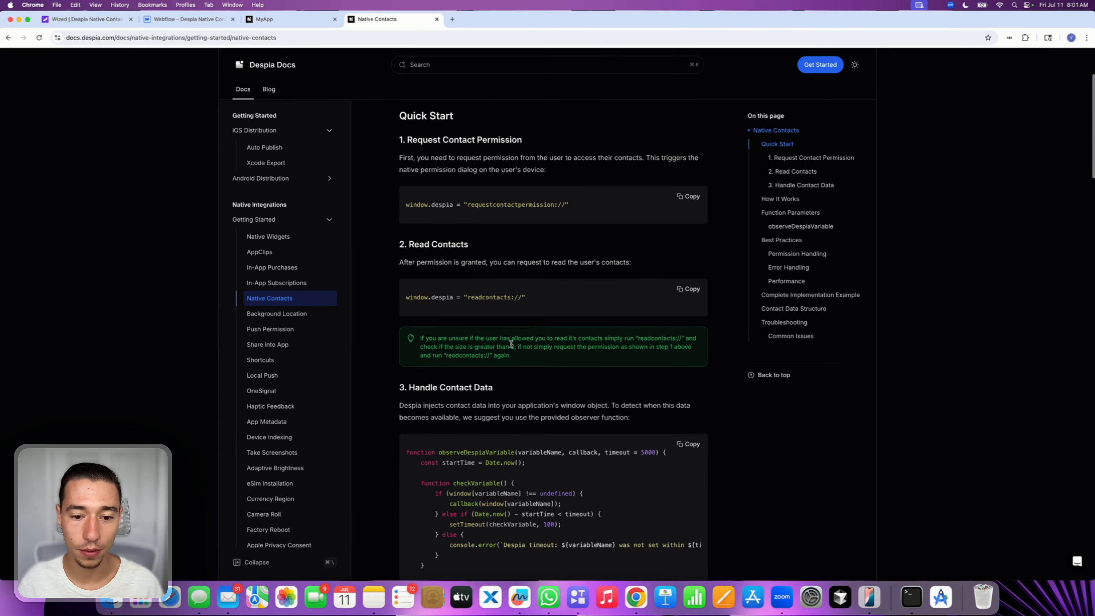
{"action": "left_click_drag", "start_coordinate": [407, 297], "coordinate": [565, 298]}
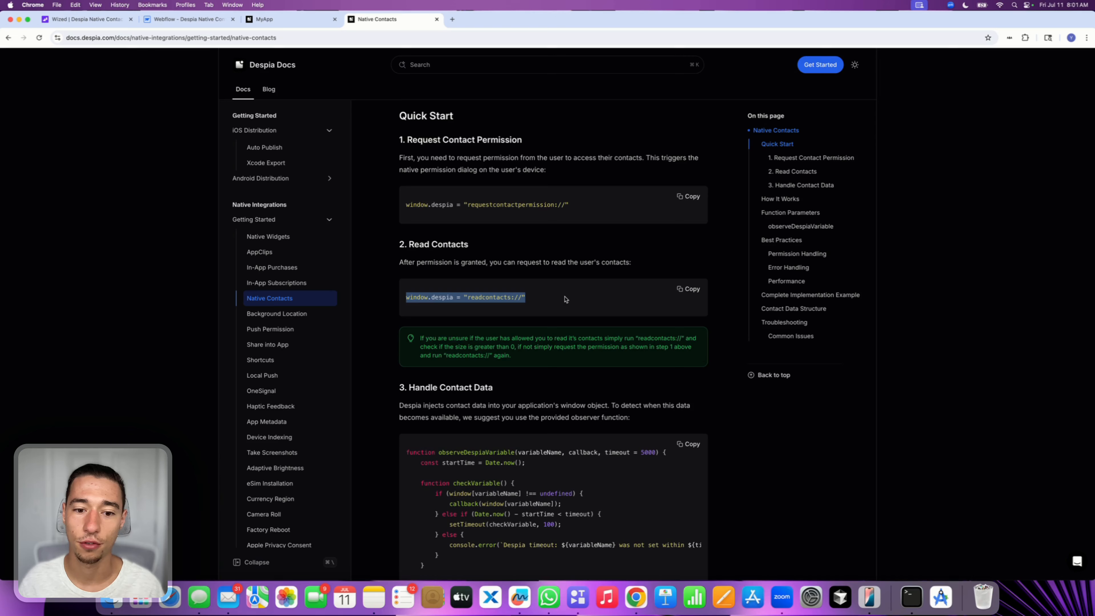
{"action": "left_click", "coordinate": [690, 289]}
{"action": "left_click", "coordinate": [288, 19]}
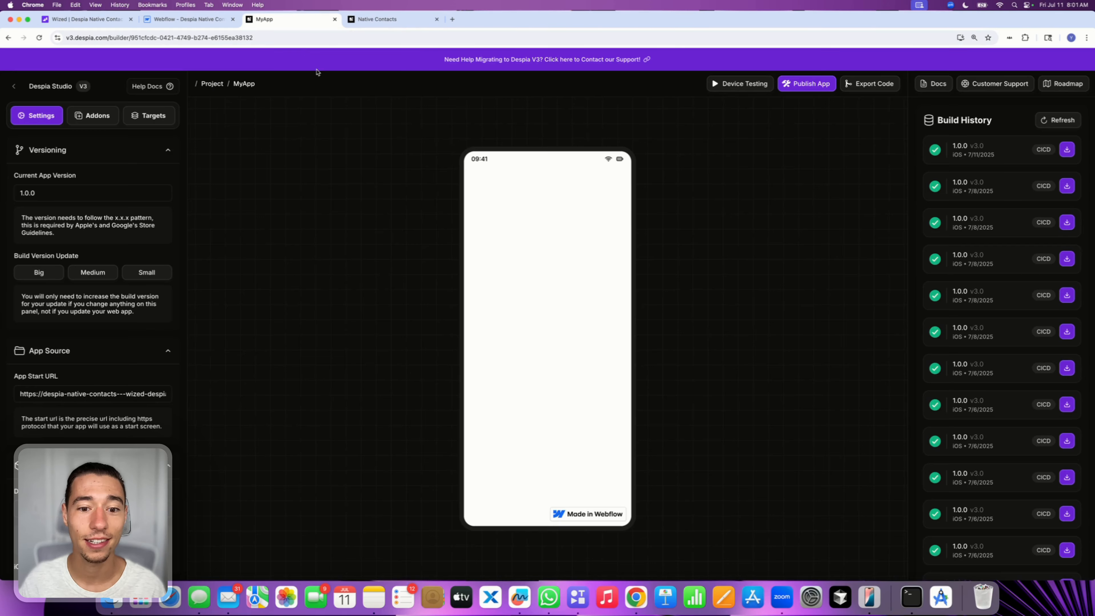
{"action": "left_click", "coordinate": [174, 17]}
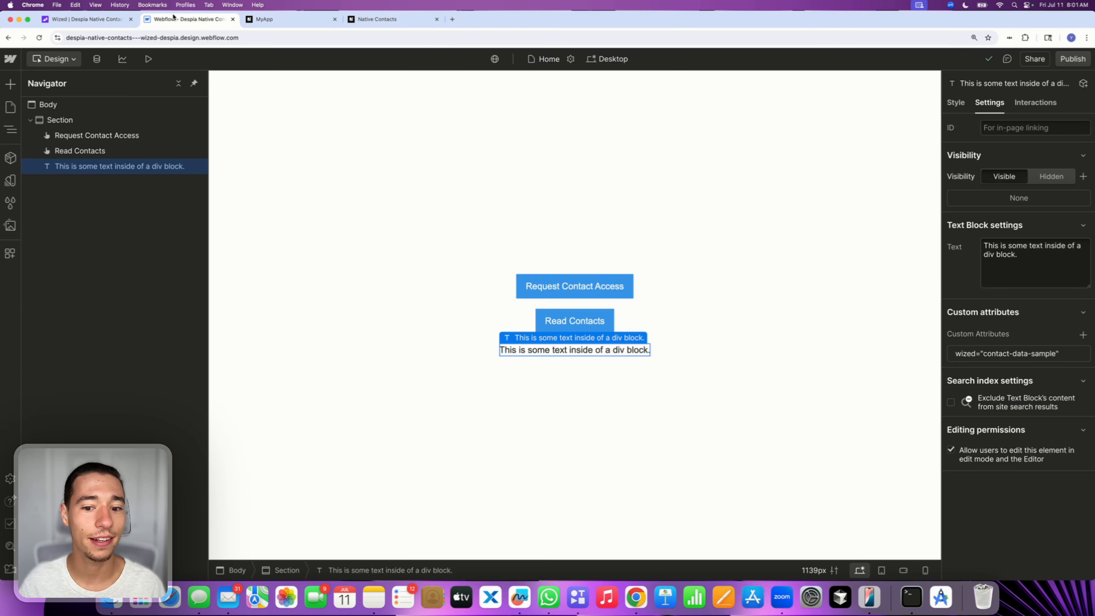
{"action": "left_click", "coordinate": [86, 19]}
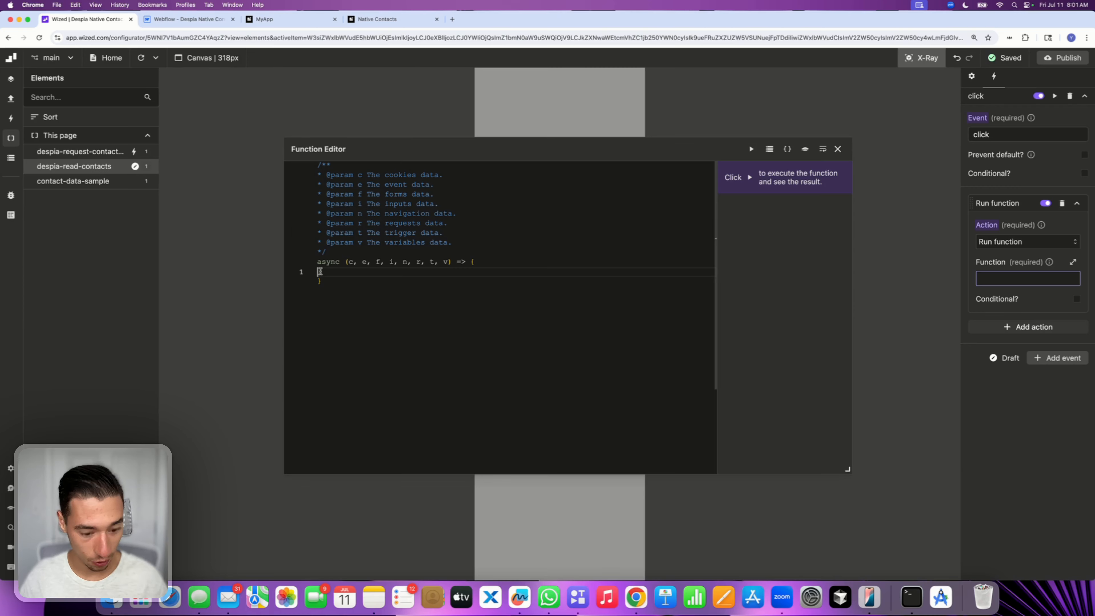
Paste window.despia = "readcontacts://" into the function body and close the function editor
{"action": "key", "text": "super+v"}
{"action": "key", "text": "Return"}
{"action": "key", "text": "Return"}
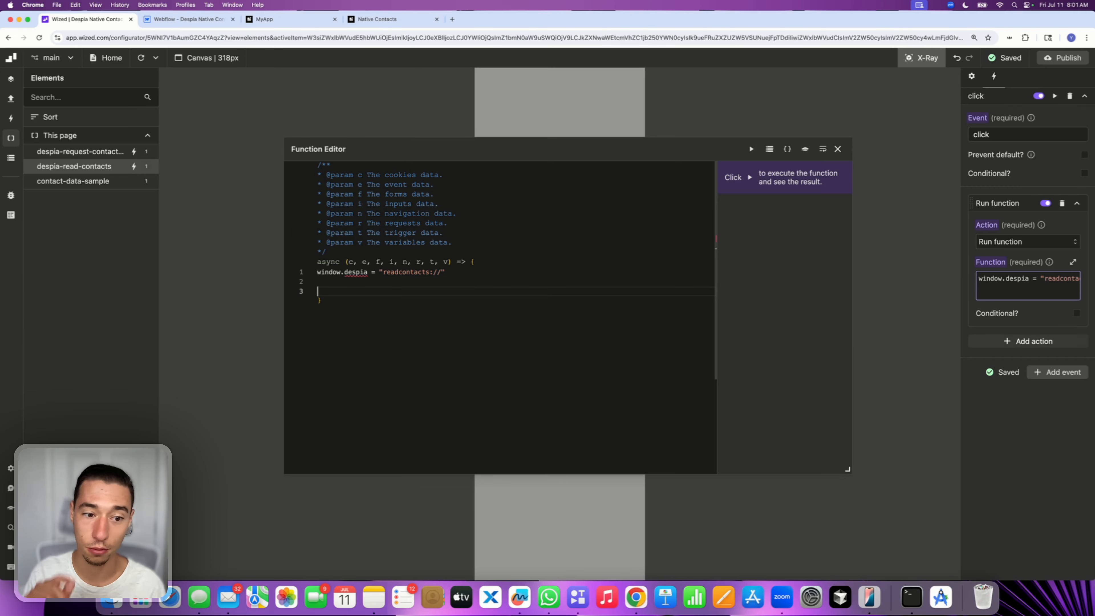
{"action": "key", "text": "BackSpace"}
{"action": "key", "text": "BackSpace"}
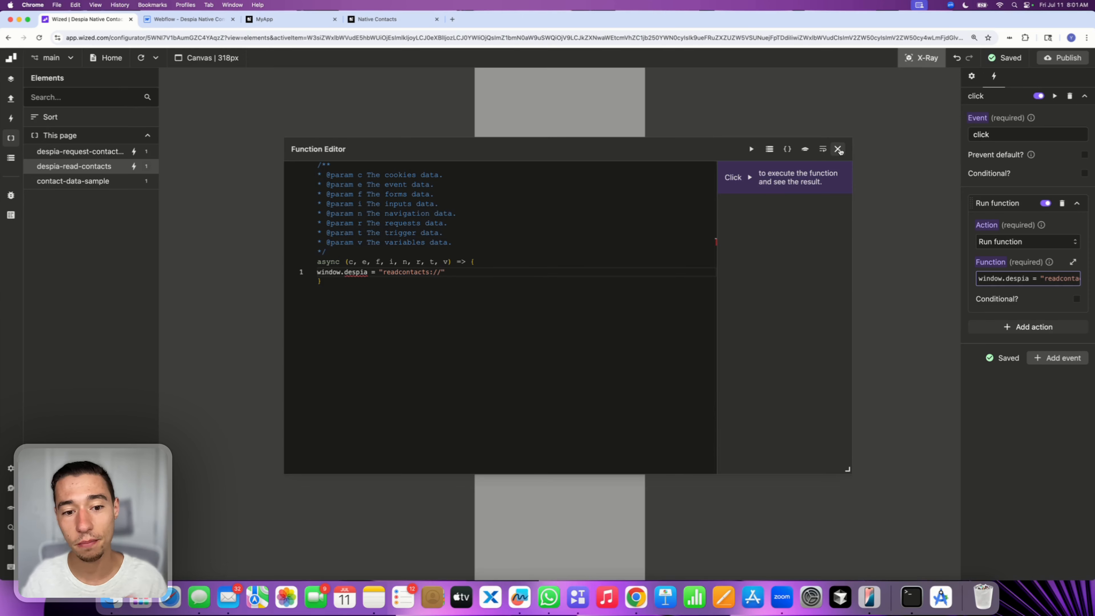
{"action": "left_click", "coordinate": [838, 149]}
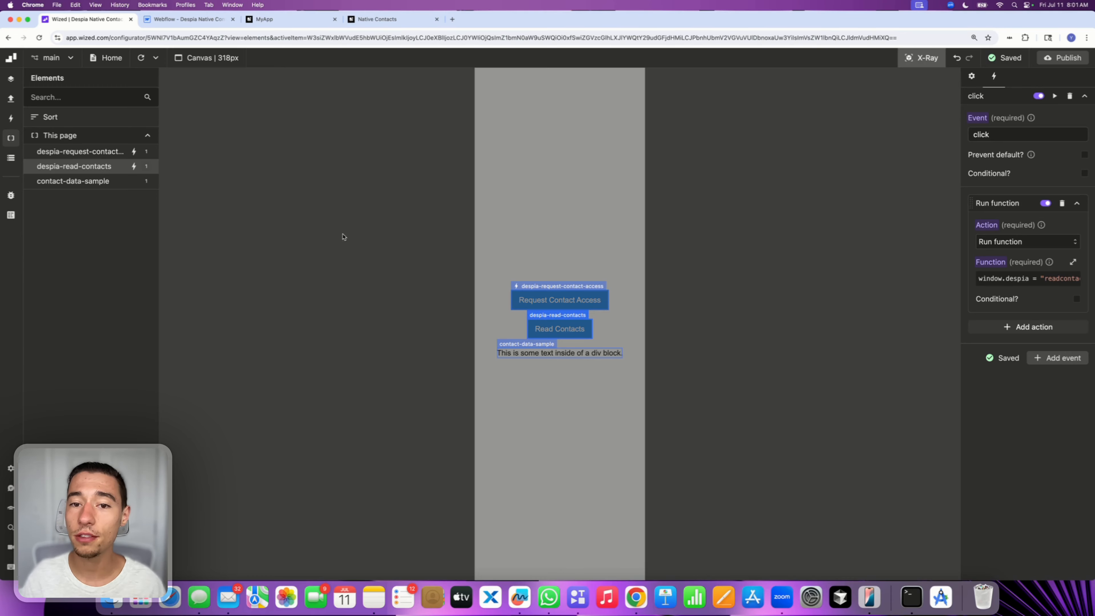
Create a data store variable named contacts with an initial value of return []
{"action": "left_click", "coordinate": [11, 158]}
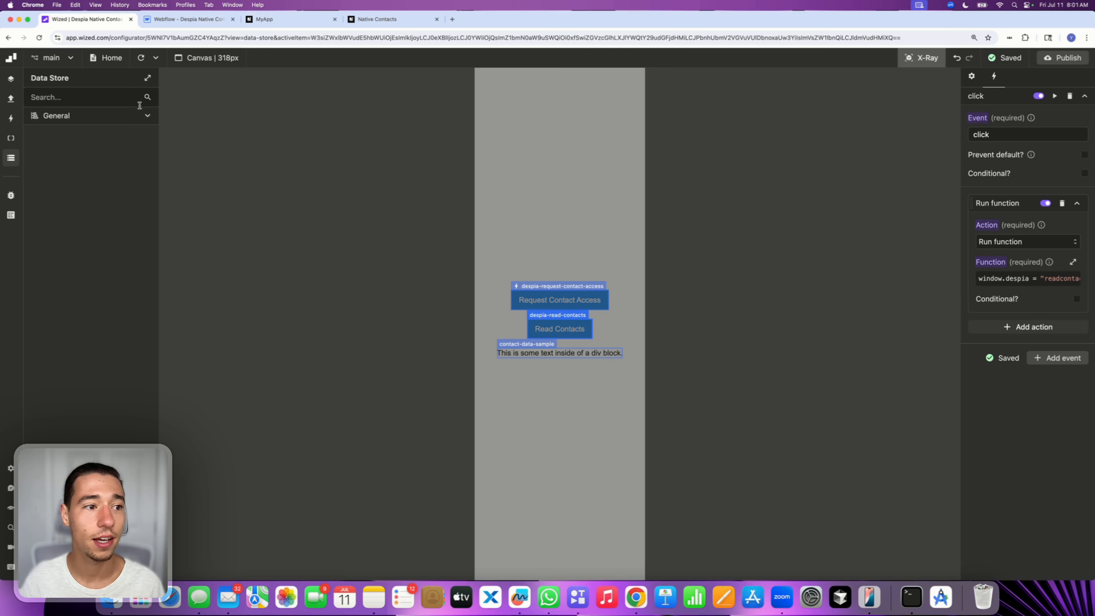
{"action": "left_click", "coordinate": [146, 115]}
{"action": "left_click", "coordinate": [131, 139]}
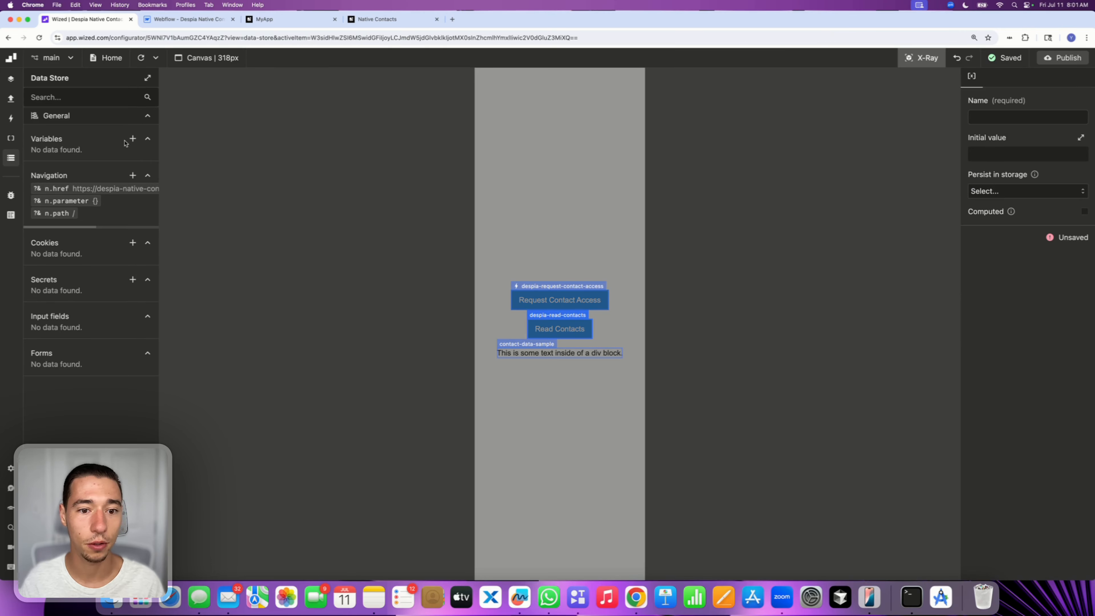
{"action": "left_click", "coordinate": [986, 112]}
{"action": "type", "text": "contacts"}
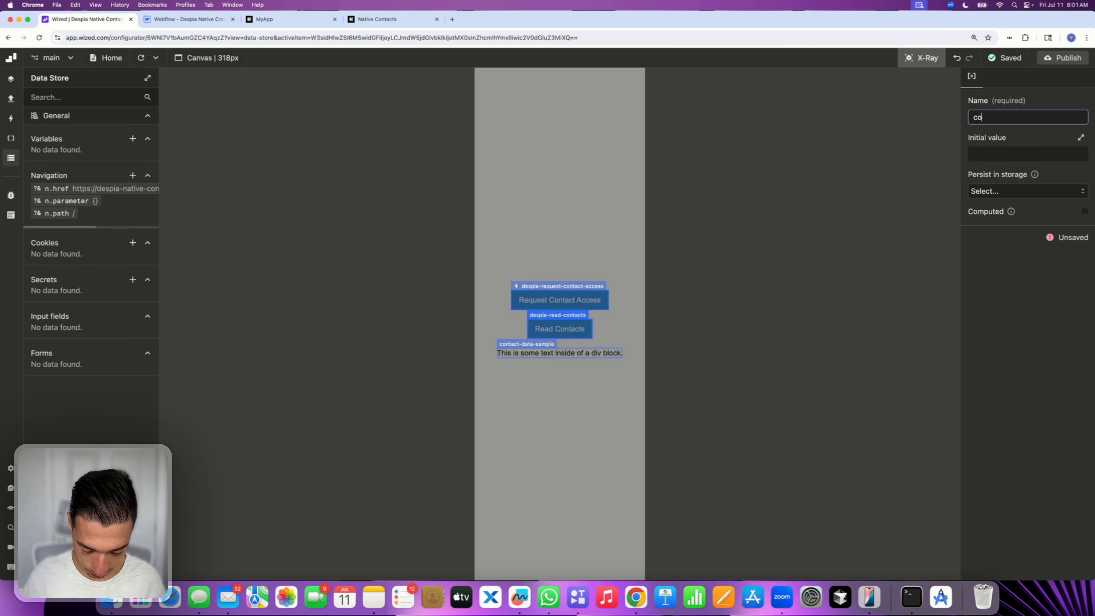
{"action": "left_click", "coordinate": [1001, 153]}
{"action": "left_click", "coordinate": [350, 256]}
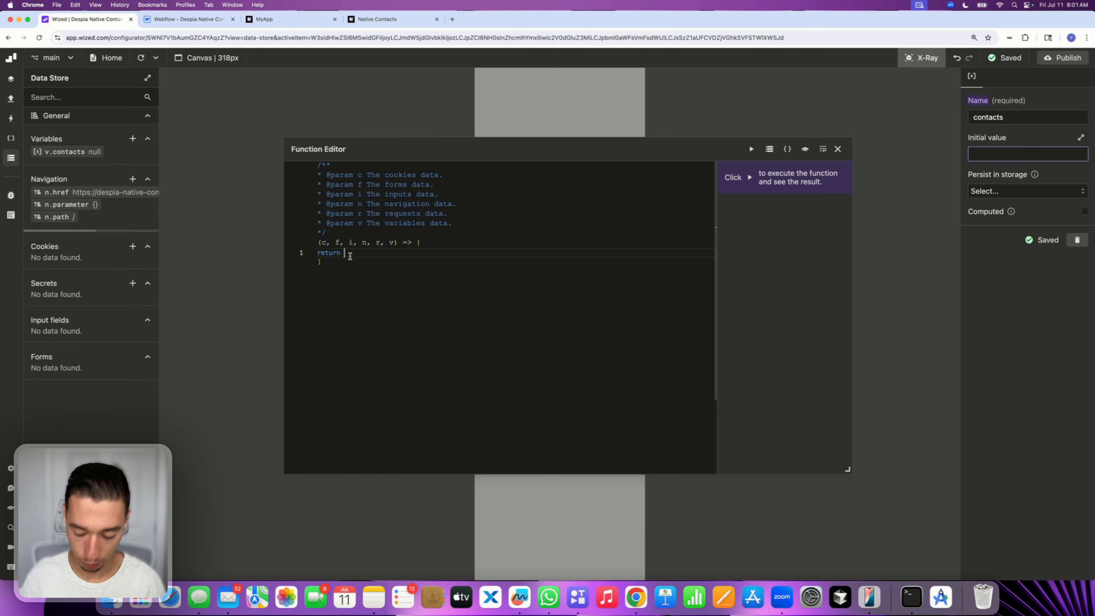
{"action": "type", "text": "[]"}
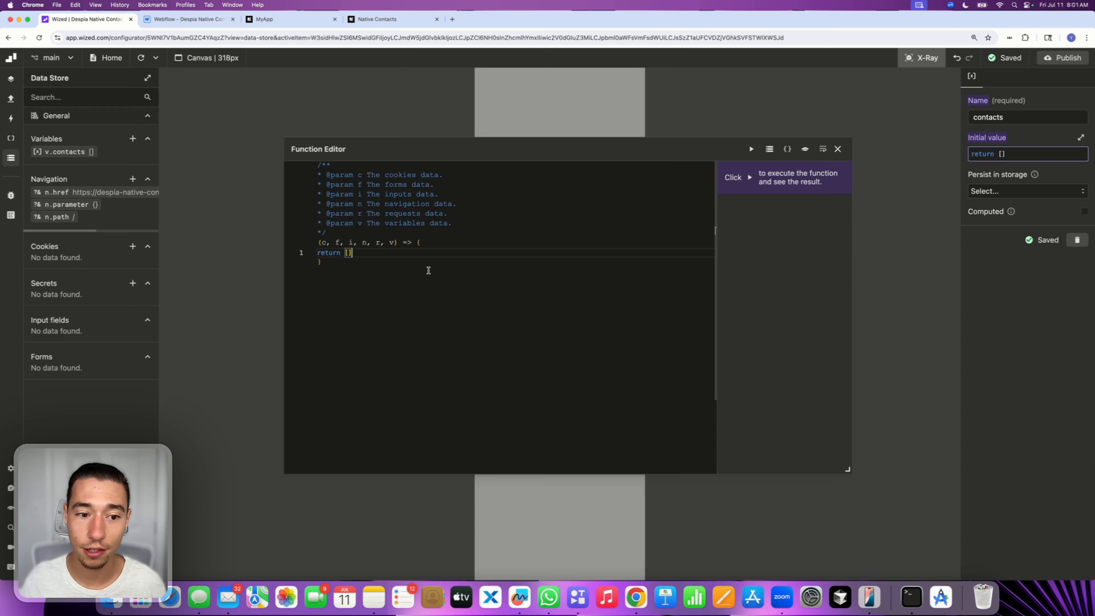
{"action": "left_click", "coordinate": [839, 148]}
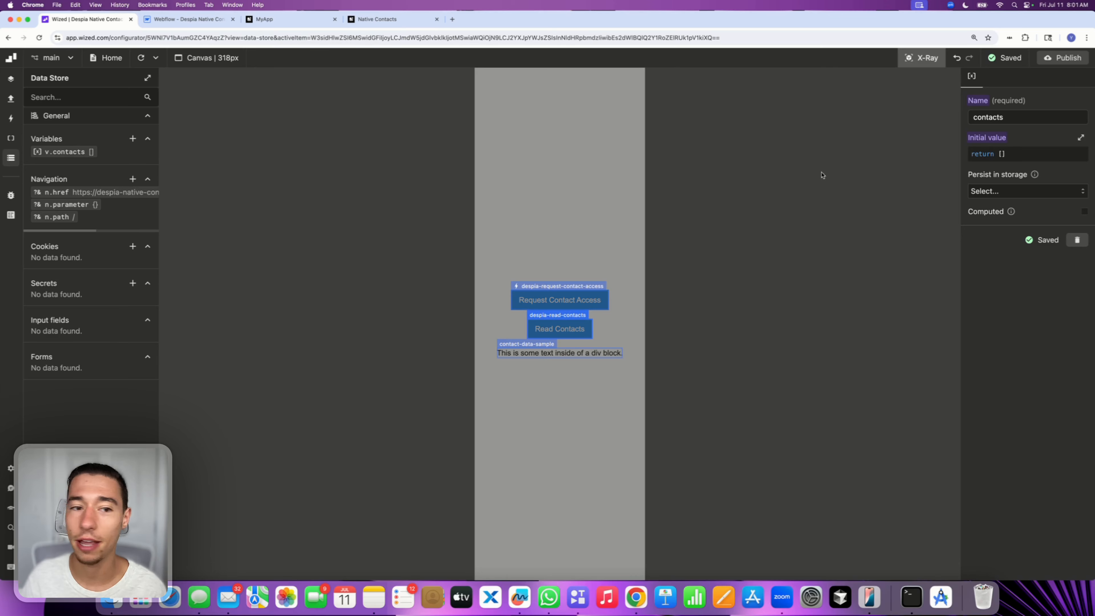
Review the despia-read-contacts click function against the permission and read snippets in the Despia Native Contacts docs
{"action": "left_click", "coordinate": [559, 316]}
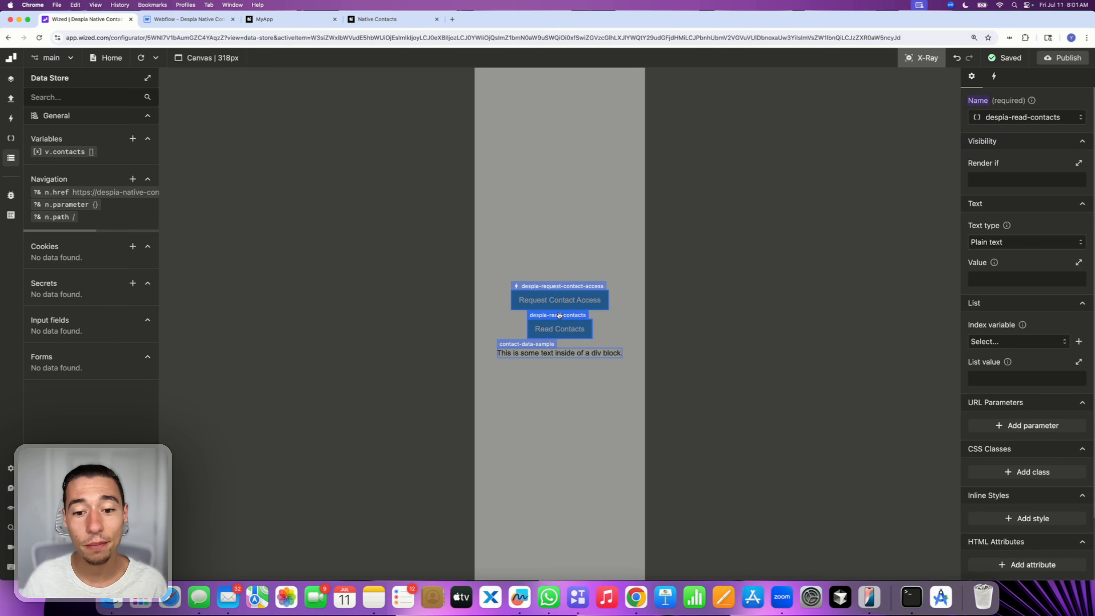
{"action": "left_click", "coordinate": [994, 78]}
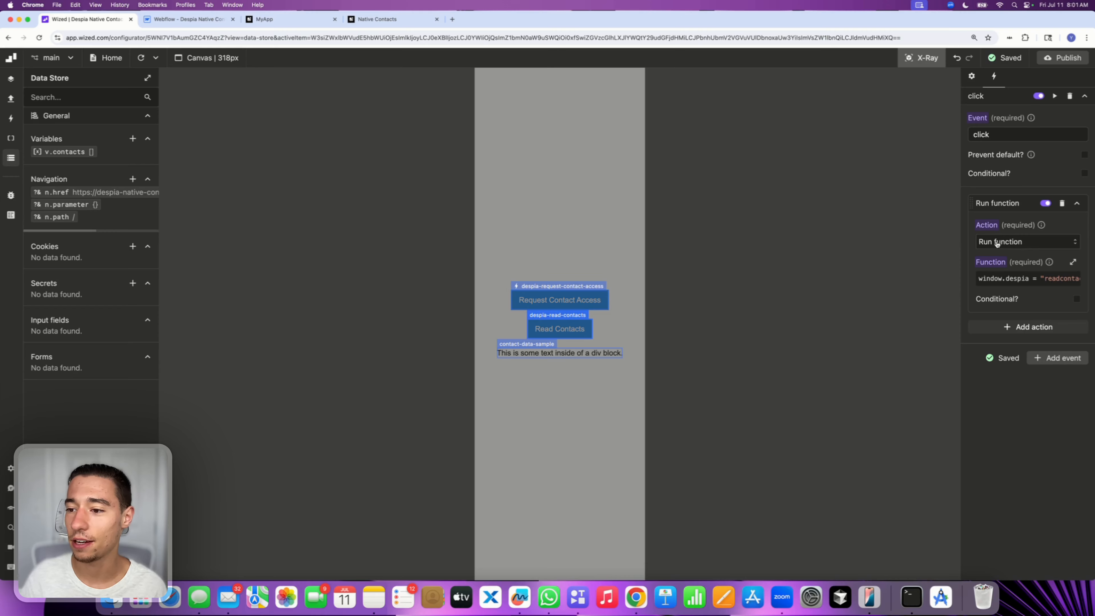
{"action": "left_click", "coordinate": [1019, 279]}
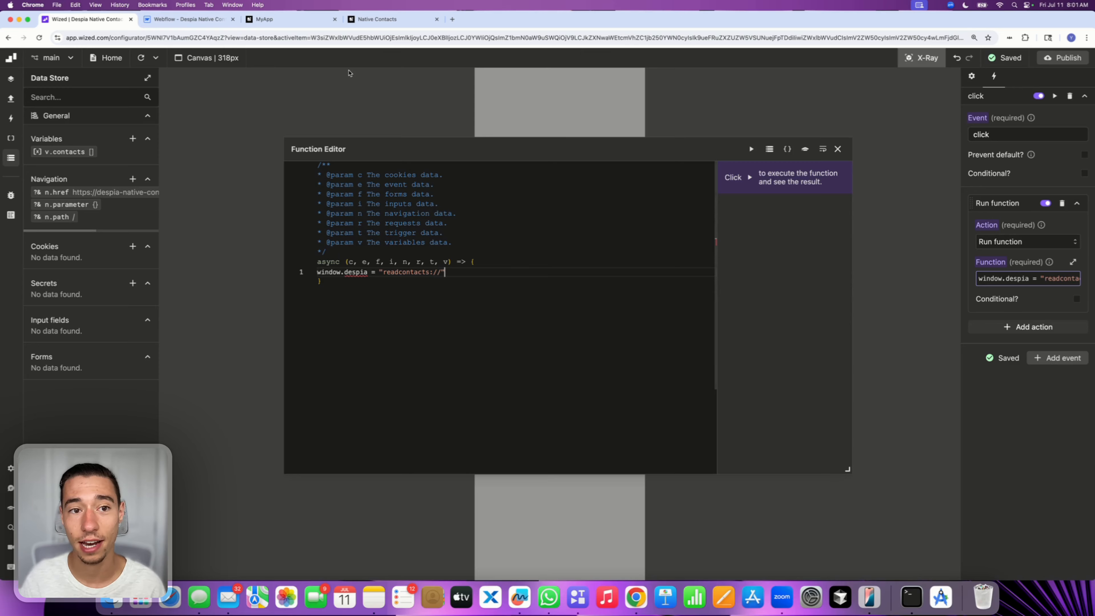
{"action": "left_click", "coordinate": [374, 19]}
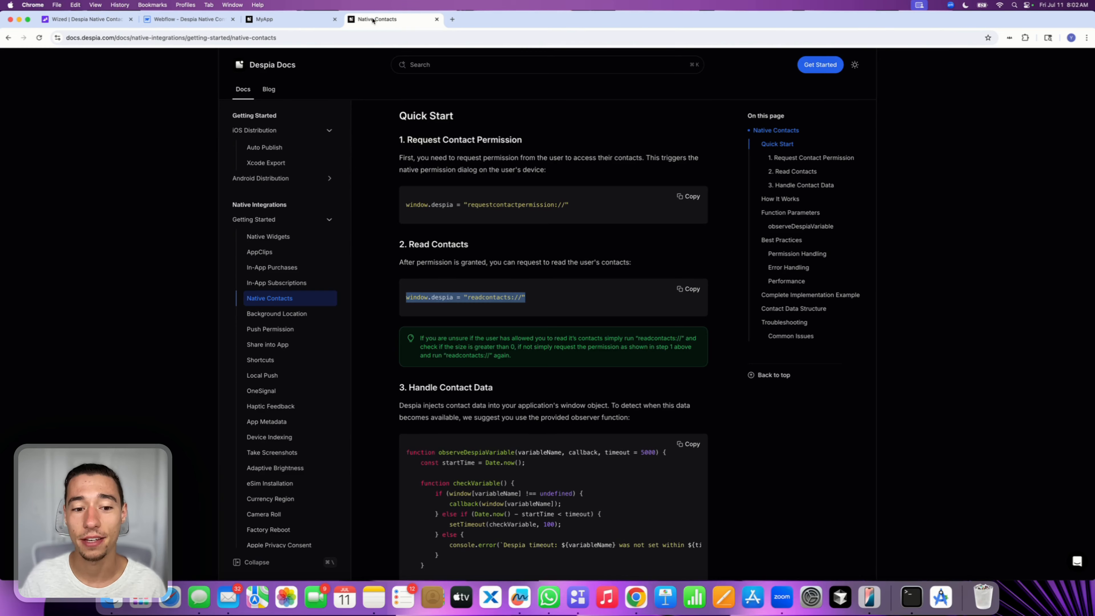
{"action": "left_click", "coordinate": [443, 251]}
{"action": "left_click_drag", "start_coordinate": [407, 244], "coordinate": [492, 249]}
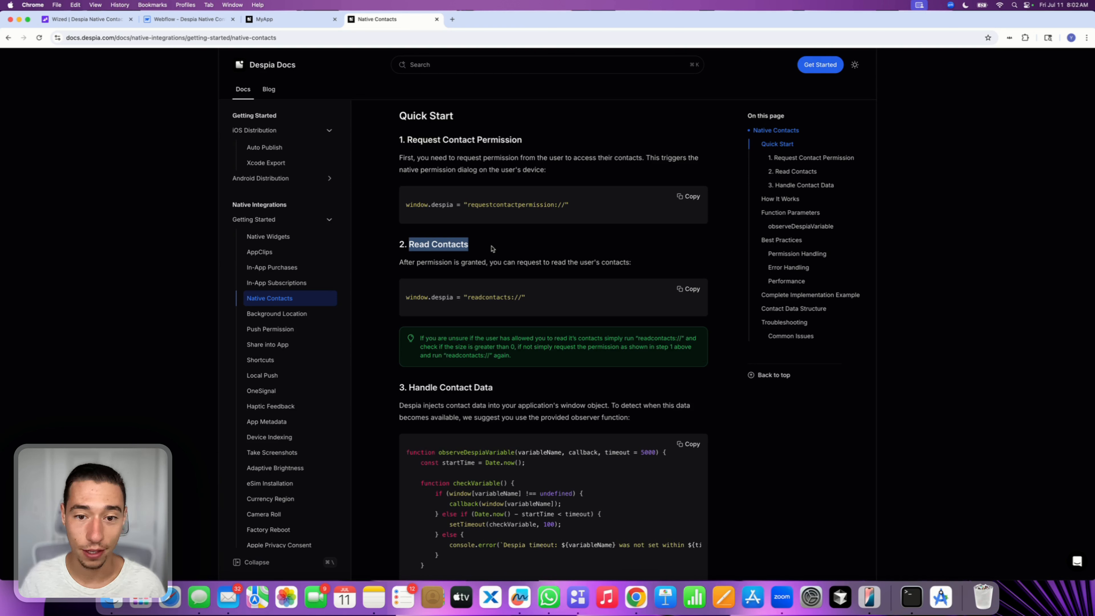
{"action": "left_click_drag", "start_coordinate": [464, 204], "coordinate": [563, 204]}
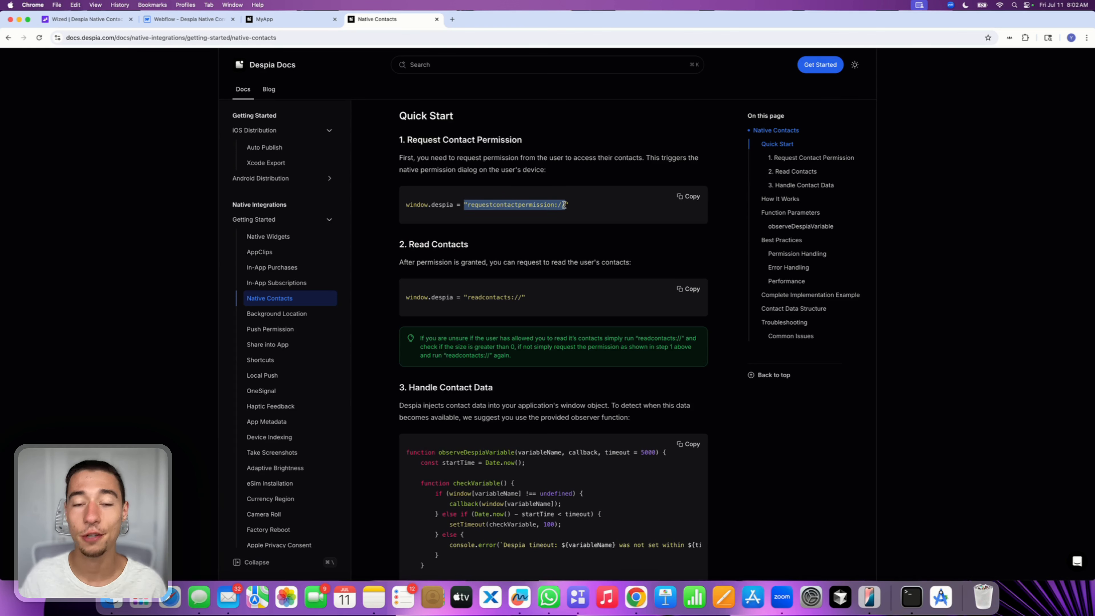
{"action": "left_click", "coordinate": [563, 233]}
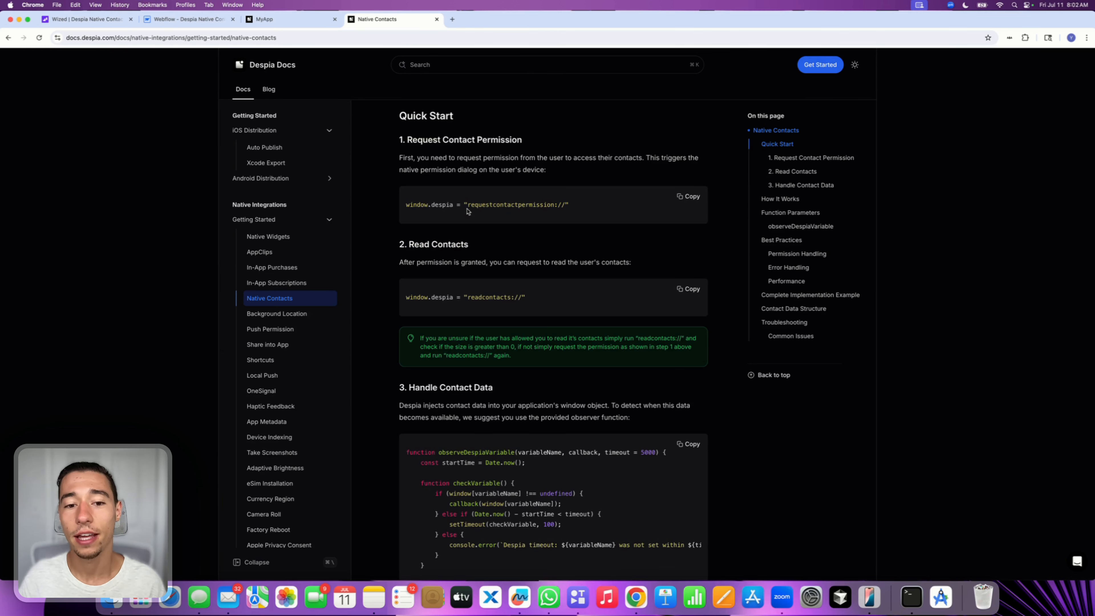
{"action": "left_click_drag", "start_coordinate": [467, 206], "coordinate": [574, 210]}
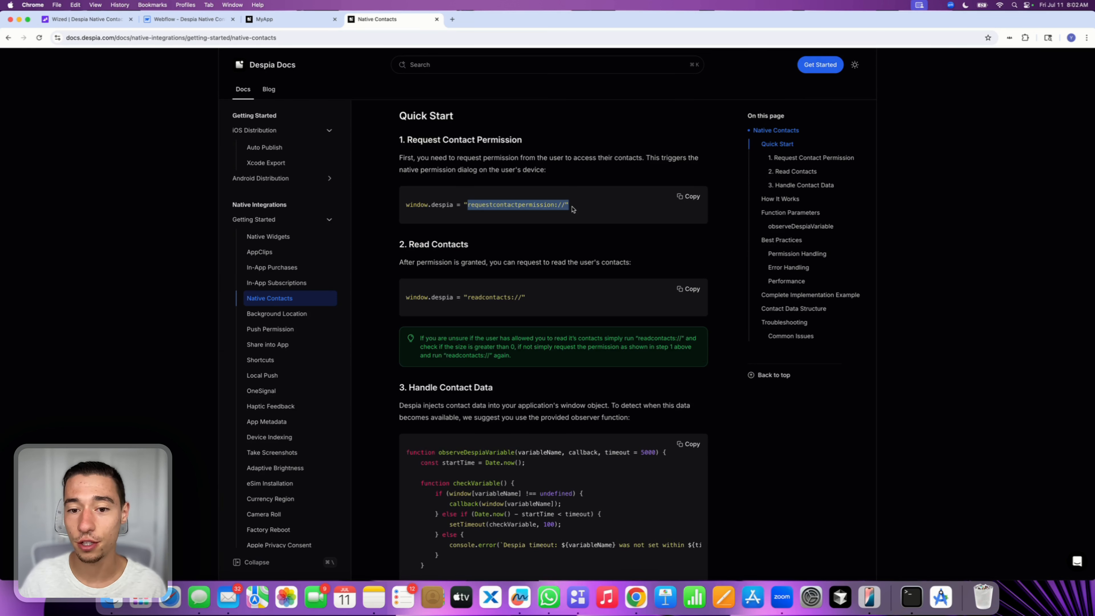
{"action": "left_click", "coordinate": [501, 259]}
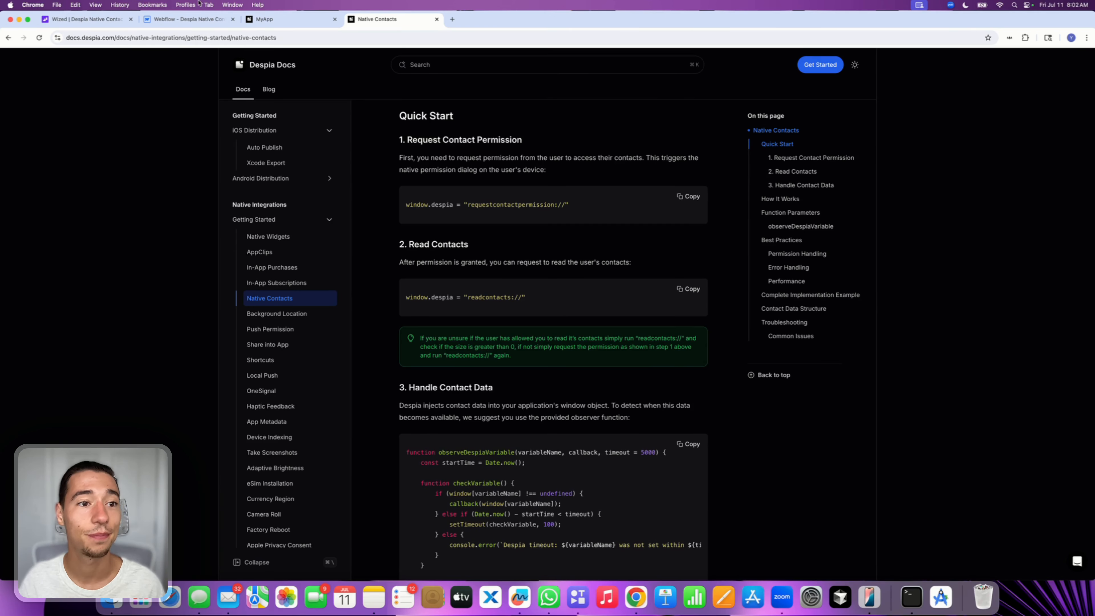
{"action": "left_click", "coordinate": [96, 20]}
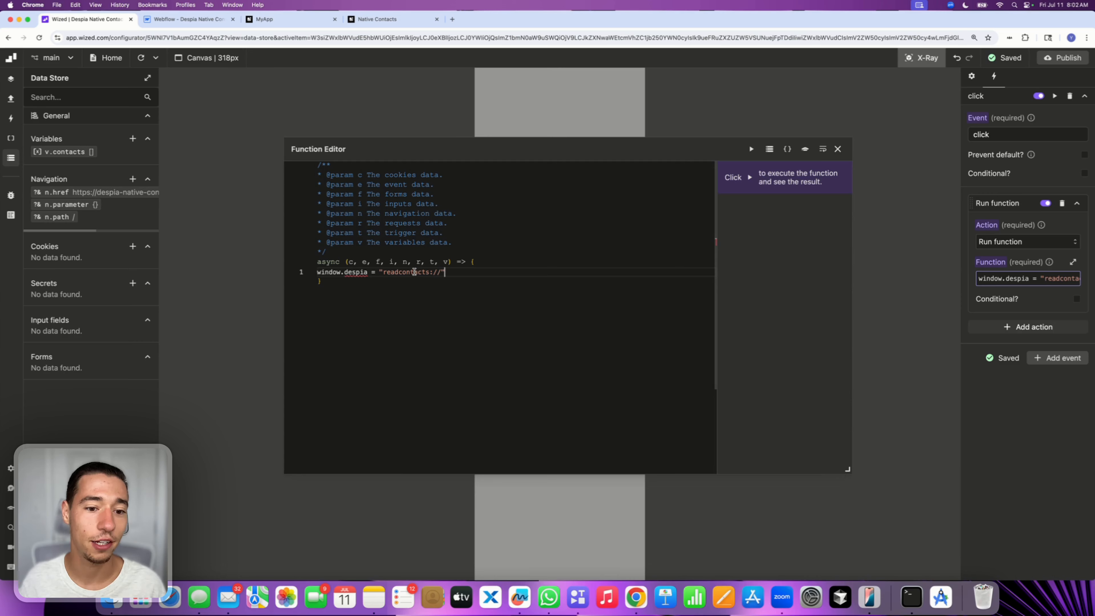
{"action": "left_click_drag", "start_coordinate": [452, 276], "coordinate": [304, 275]}
{"action": "left_click", "coordinate": [356, 282]}
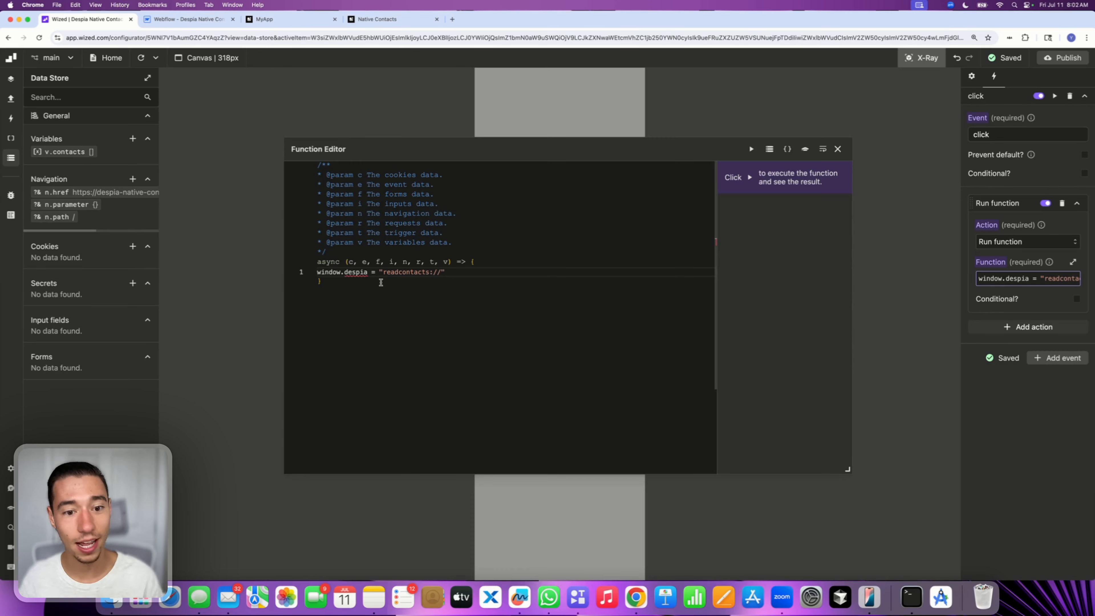
{"action": "left_click", "coordinate": [836, 149]}
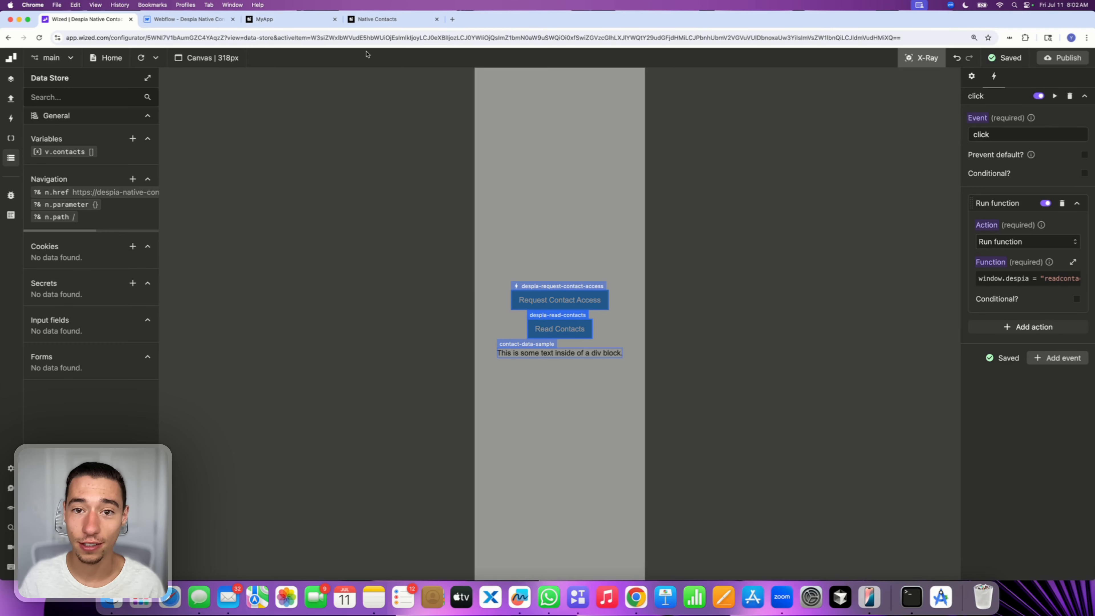
Copy the full Handle Contact Data observer snippet from the Despia docs and return to Wized
{"action": "left_click", "coordinate": [372, 20]}
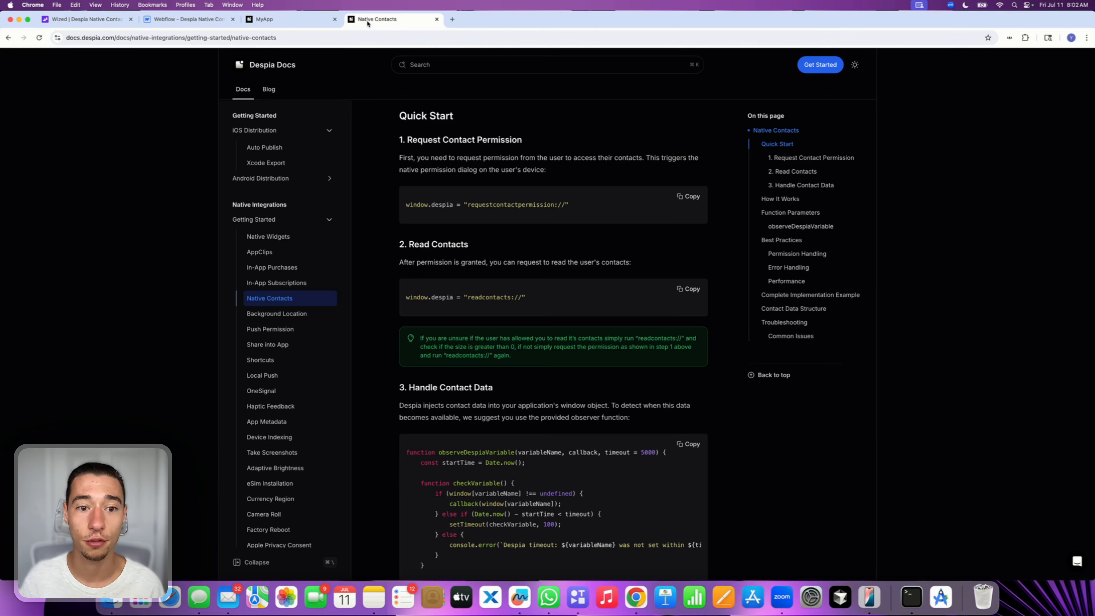
{"action": "scroll", "coordinate": [374, 341], "scroll_direction": "down", "scroll_amount": 10}
{"action": "scroll", "coordinate": [396, 310], "scroll_direction": "up", "scroll_amount": 3}
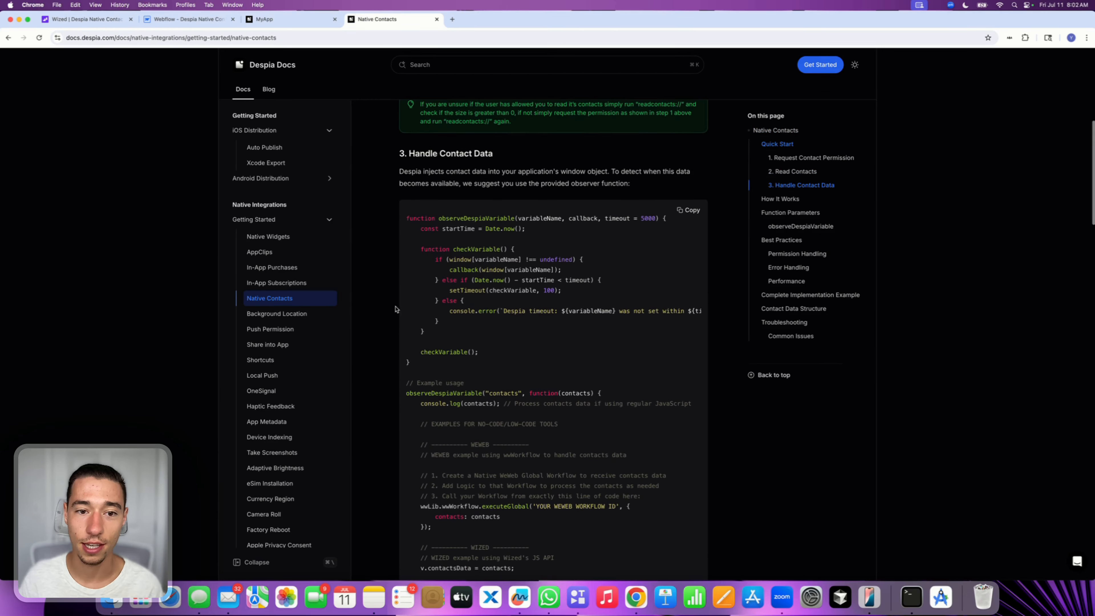
{"action": "left_click_drag", "start_coordinate": [408, 152], "coordinate": [505, 168]}
{"action": "left_click", "coordinate": [475, 244]}
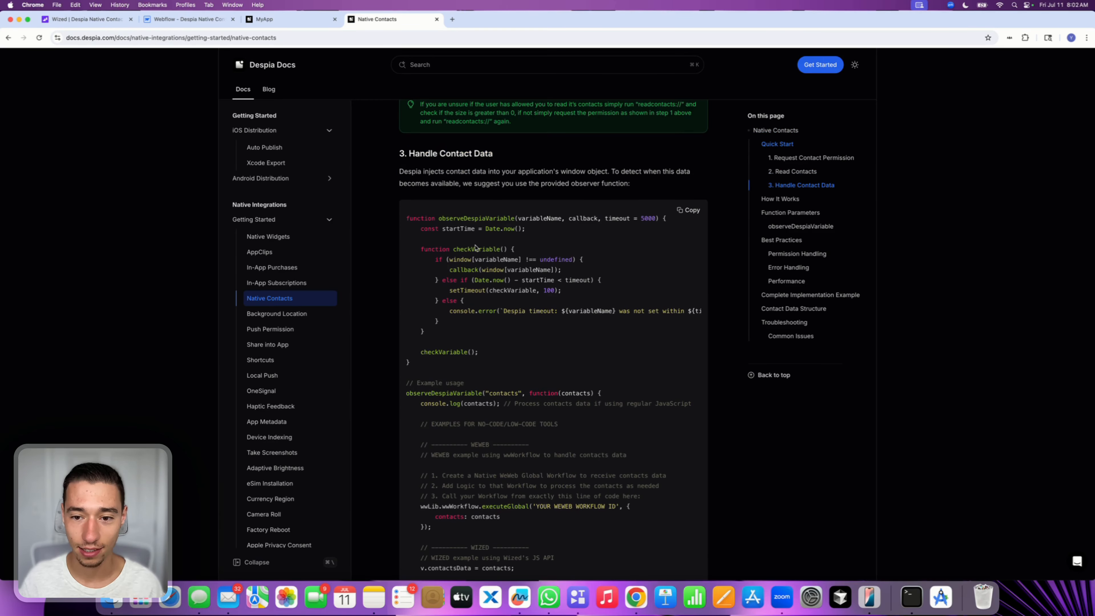
{"action": "scroll", "coordinate": [475, 245], "scroll_direction": "down", "scroll_amount": 6}
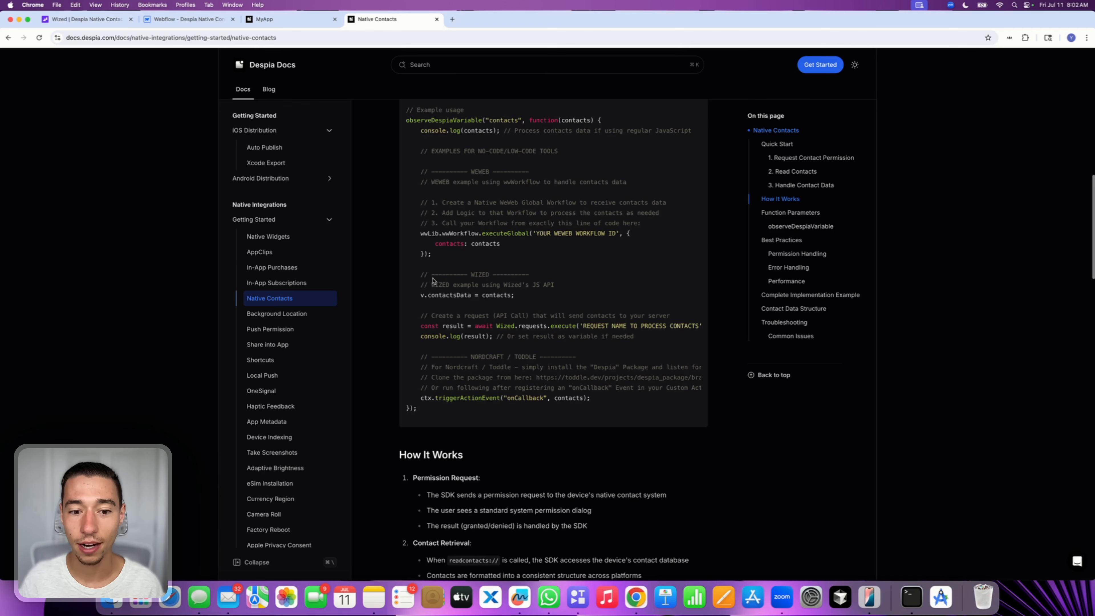
{"action": "left_click_drag", "start_coordinate": [424, 275], "coordinate": [539, 313]}
{"action": "scroll", "coordinate": [539, 310], "scroll_direction": "up", "scroll_amount": 6}
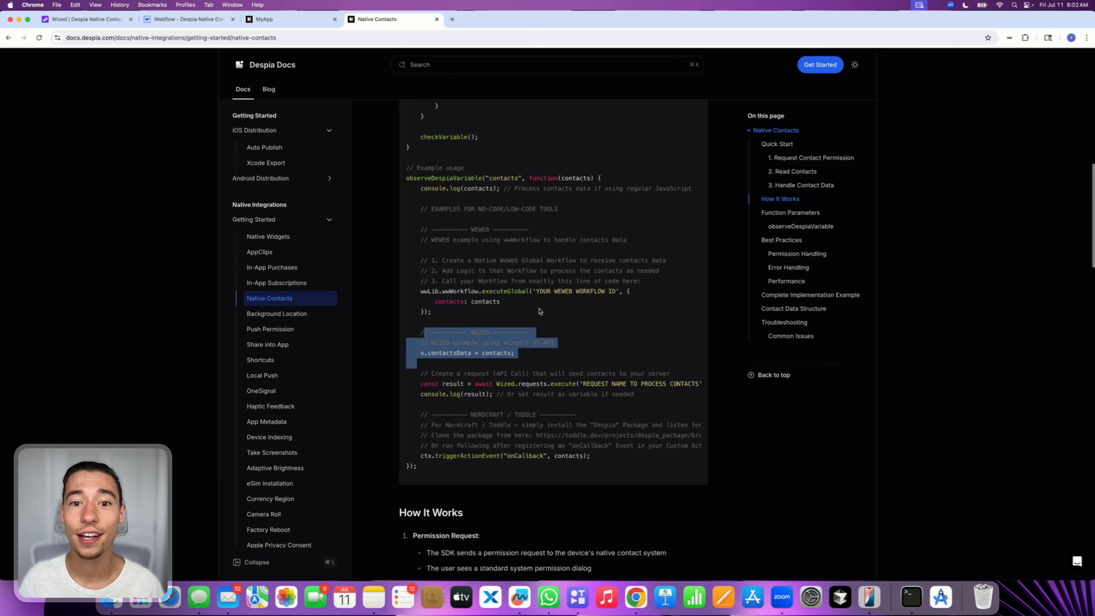
{"action": "left_click", "coordinate": [685, 211]}
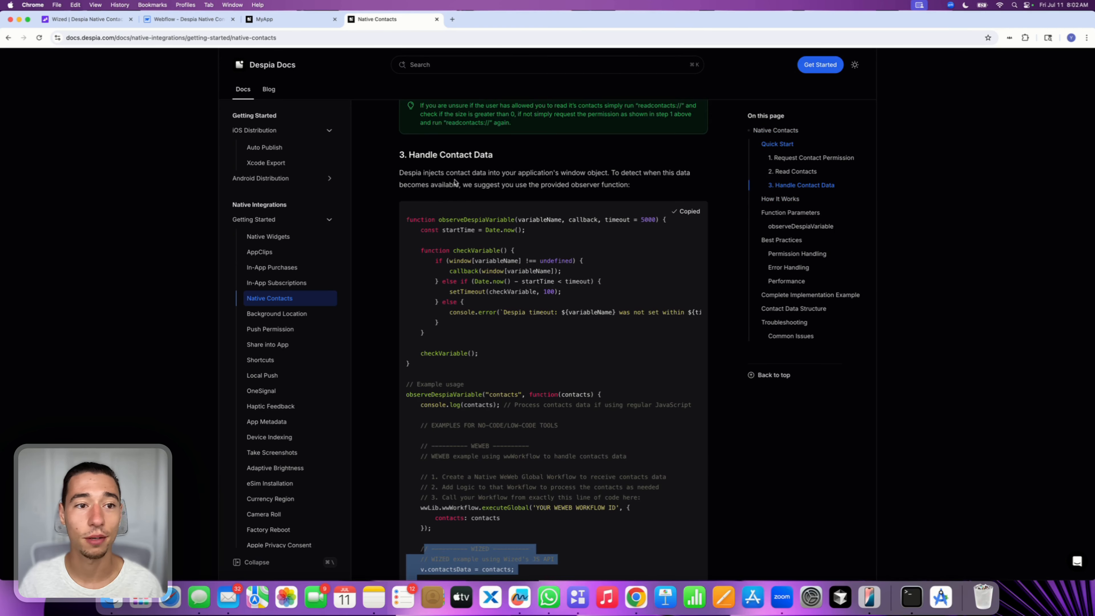
{"action": "left_click", "coordinate": [90, 24]}
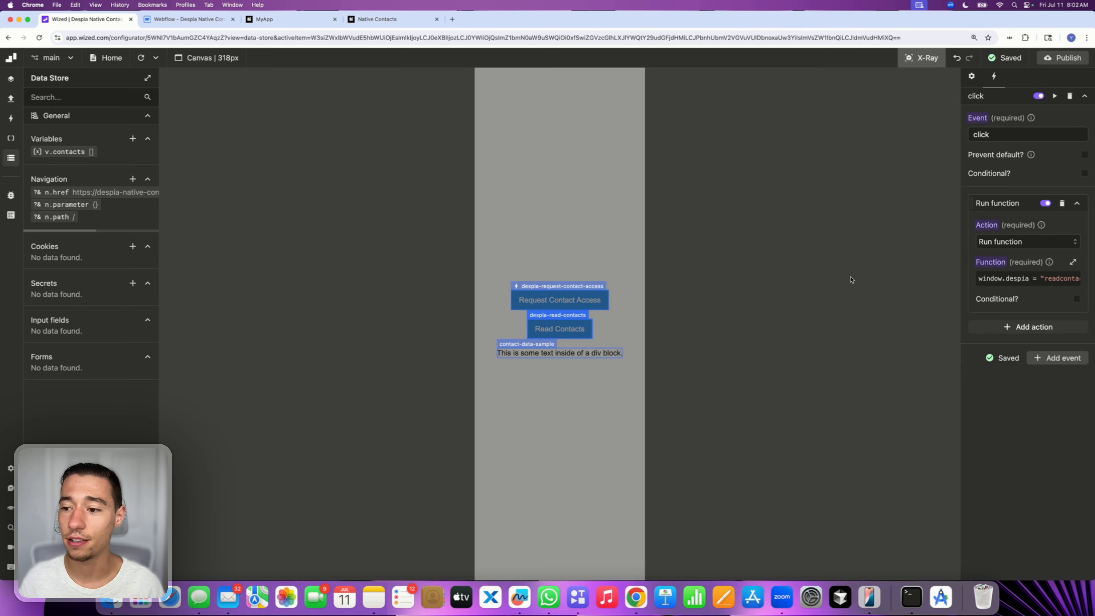
Add a second Run function action to the read-contacts click event and paste the observer snippet into its function
{"action": "left_click", "coordinate": [1020, 328]}
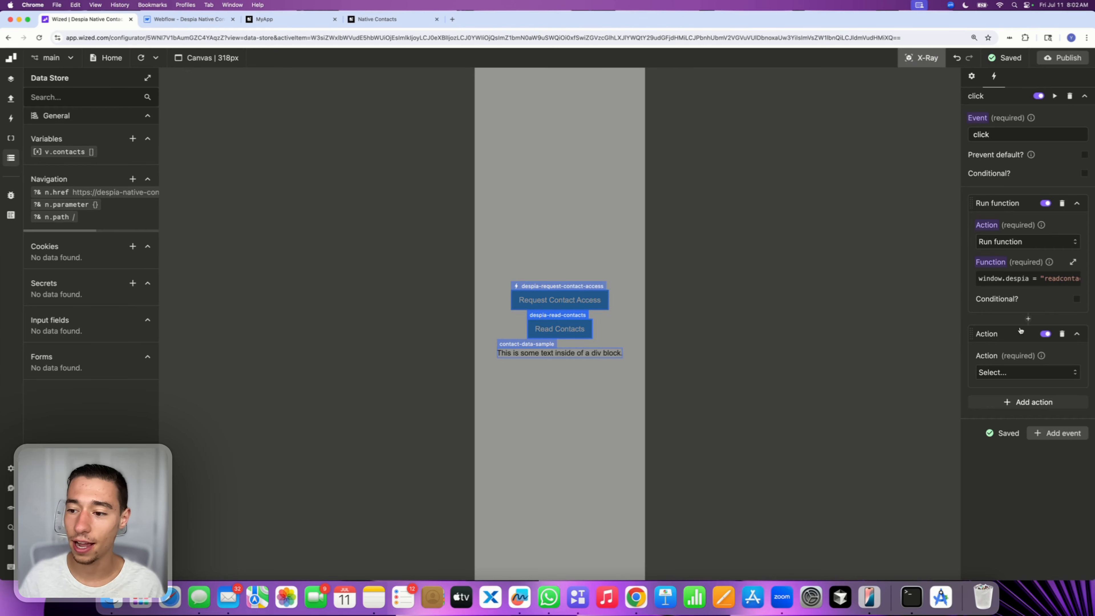
{"action": "left_click", "coordinate": [997, 366]}
{"action": "left_click", "coordinate": [998, 427]}
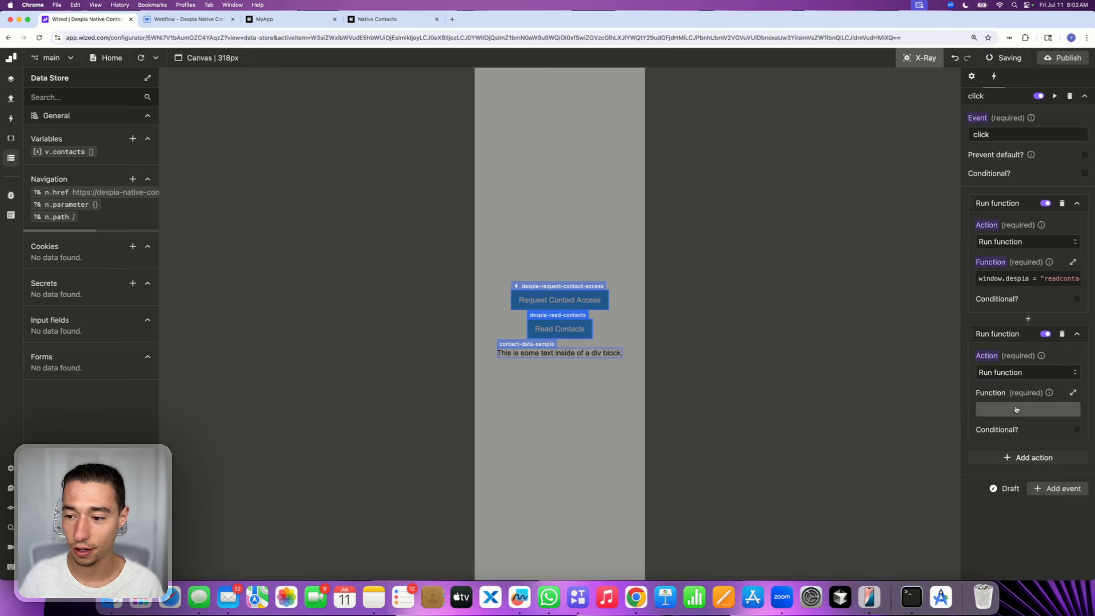
{"action": "left_click", "coordinate": [999, 408]}
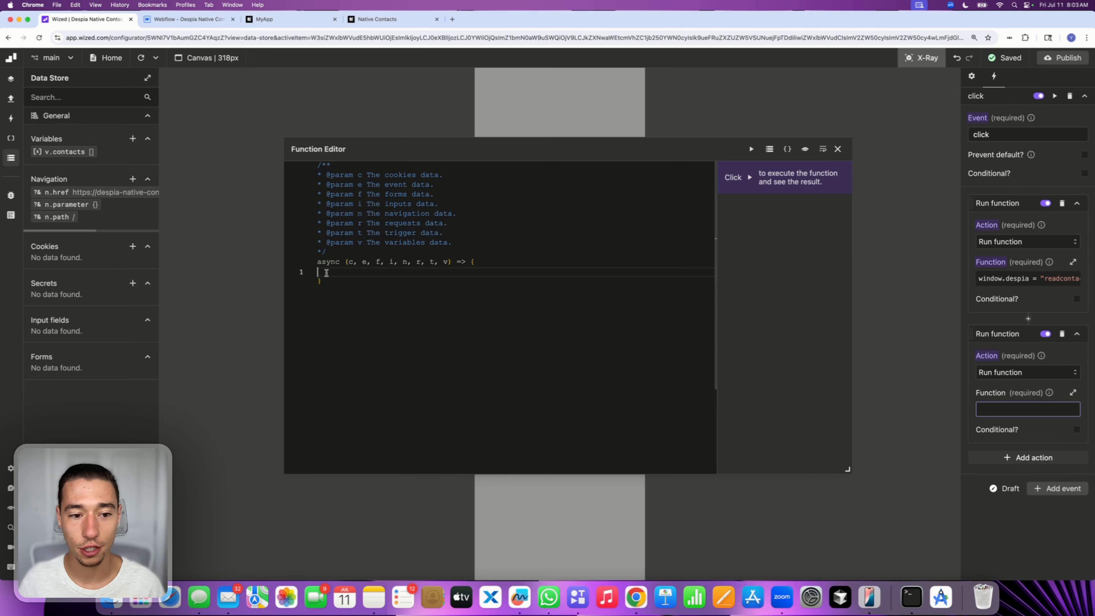
{"action": "key", "text": "super+v"}
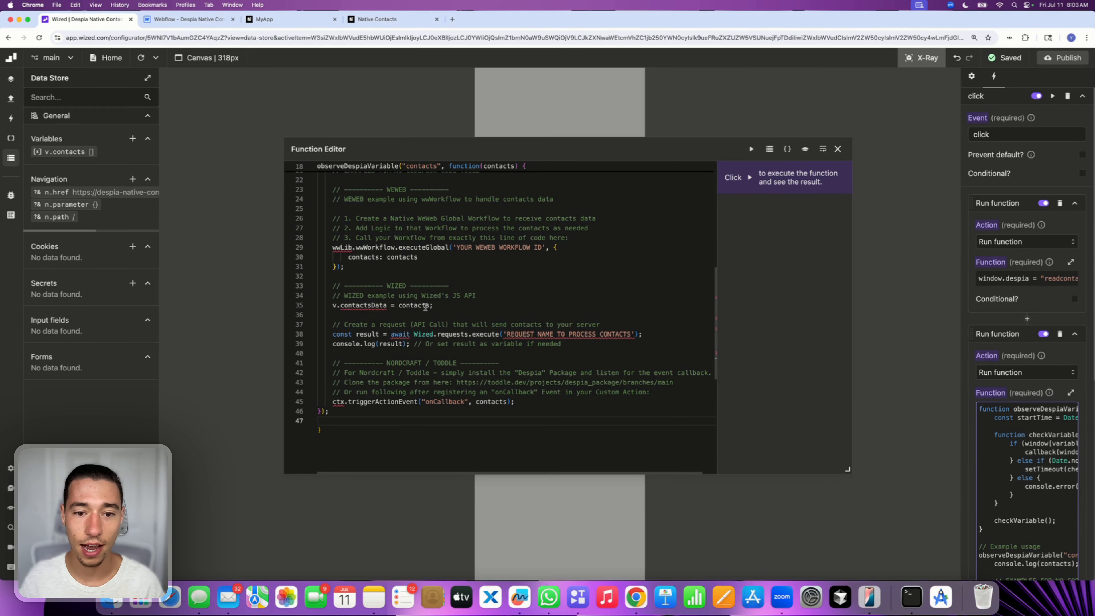
Delete the Nordcraft/Toddle example and the Wized API request lines from the pasted code
{"action": "scroll", "coordinate": [425, 307], "scroll_direction": "down", "scroll_amount": 4}
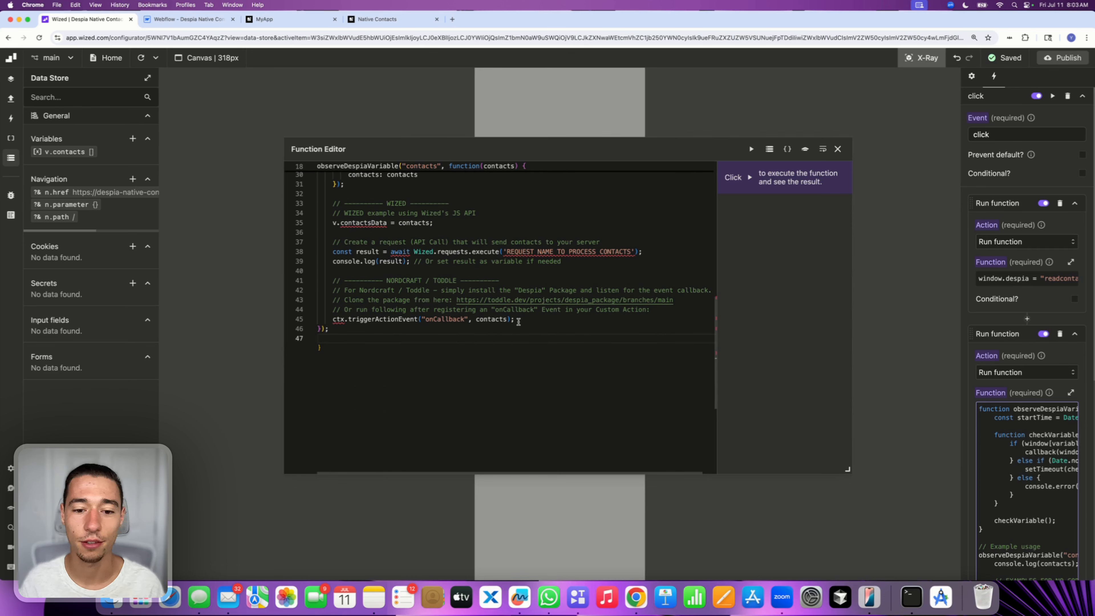
{"action": "left_click_drag", "start_coordinate": [517, 321], "coordinate": [314, 279]}
{"action": "key", "text": "BackSpace"}
{"action": "key", "text": "BackSpace"}
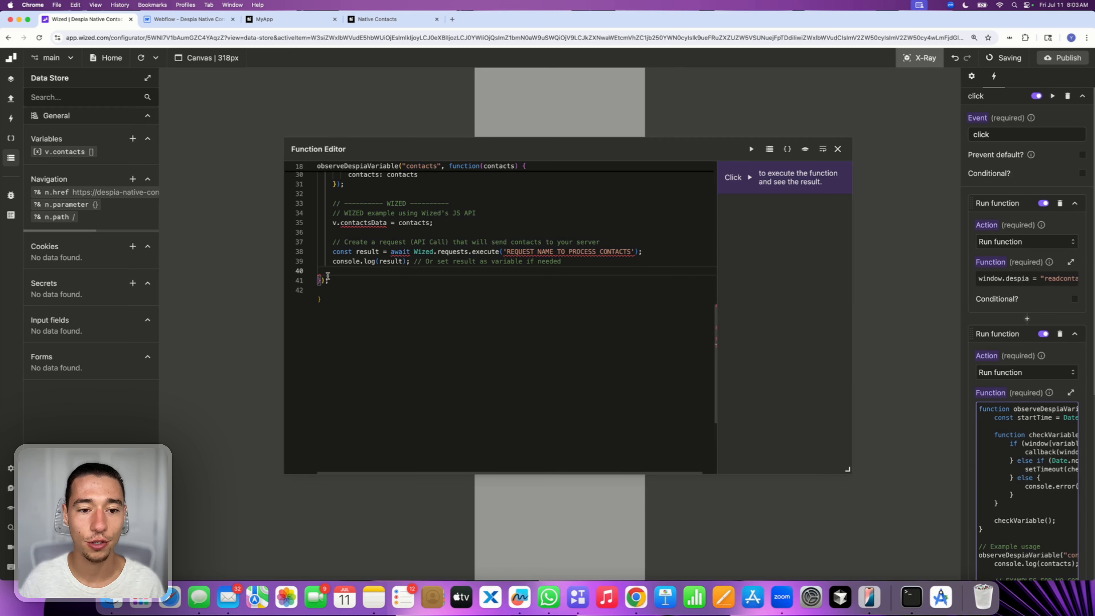
{"action": "left_click_drag", "start_coordinate": [576, 264], "coordinate": [317, 242]}
{"action": "key", "text": "BackSpace"}
{"action": "key", "text": "BackSpace"}
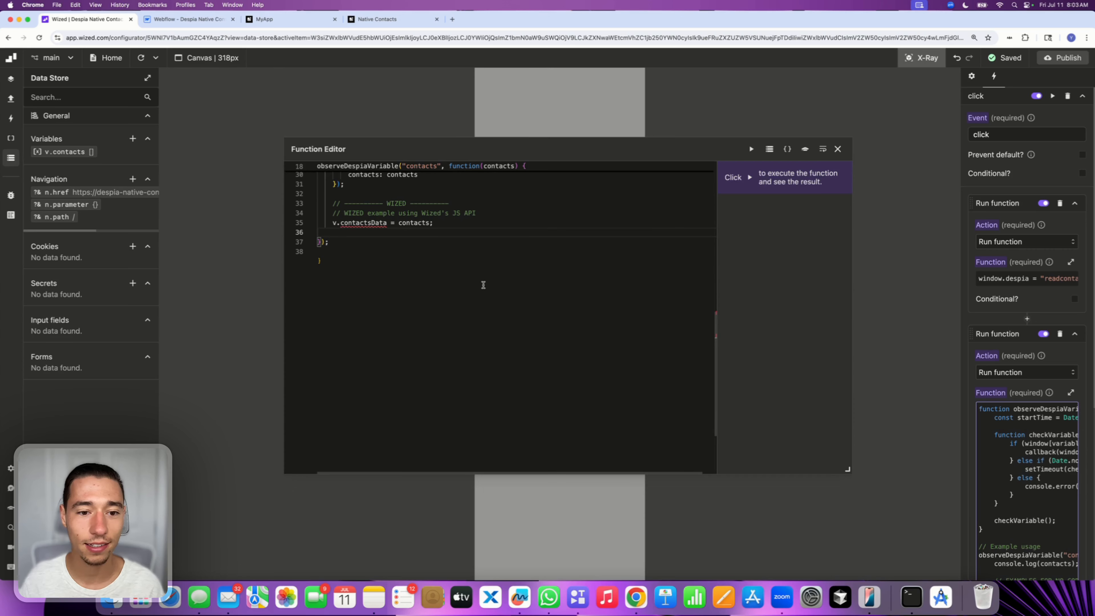
Delete the remaining example lines, the no-code/low-code comment and the console.log line from the observer callback
{"action": "scroll", "coordinate": [481, 281], "scroll_direction": "up", "scroll_amount": 5}
{"action": "left_click", "coordinate": [349, 319]}
{"action": "left_click_drag", "start_coordinate": [348, 319], "coordinate": [290, 239]}
{"action": "key", "text": "BackSpace"}
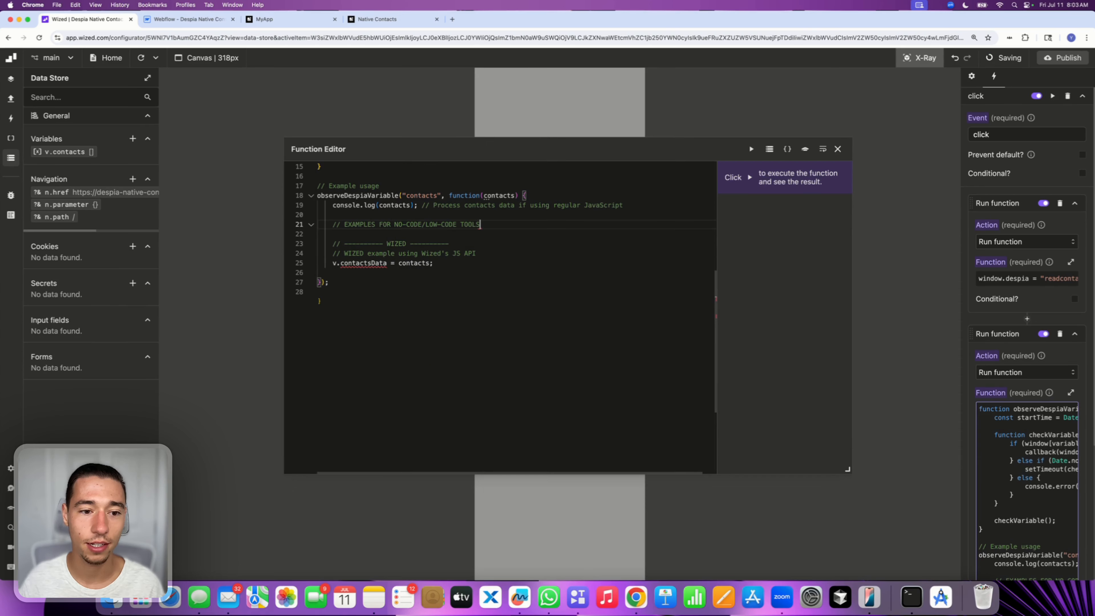
{"action": "triple_click", "coordinate": [359, 225]}
{"action": "key", "text": "BackSpace"}
{"action": "key", "text": "BackSpace"}
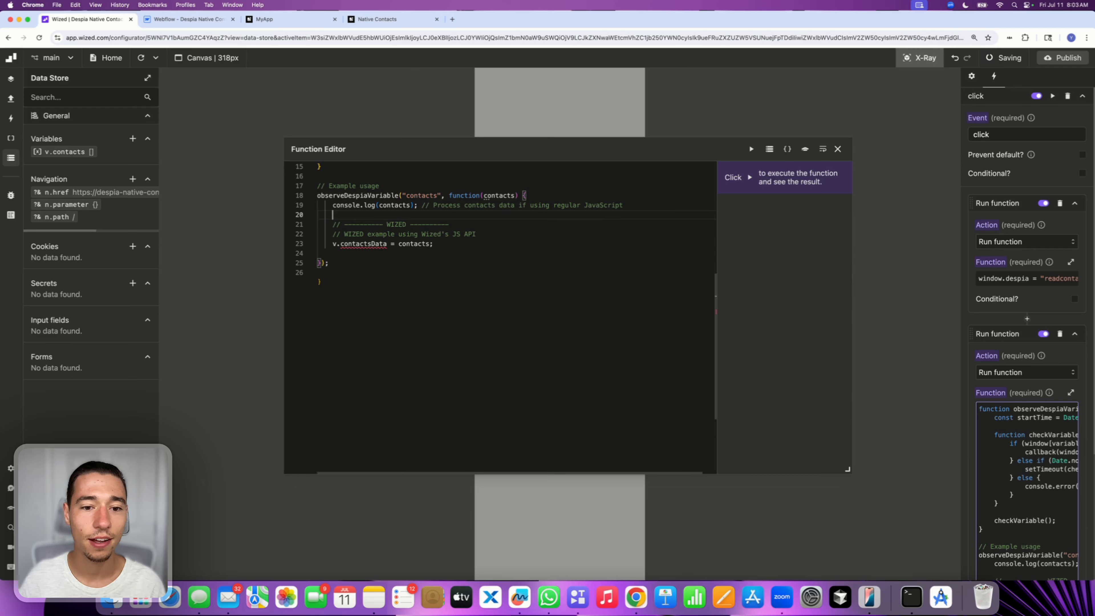
{"action": "triple_click", "coordinate": [436, 201]}
{"action": "key", "text": "BackSpace"}
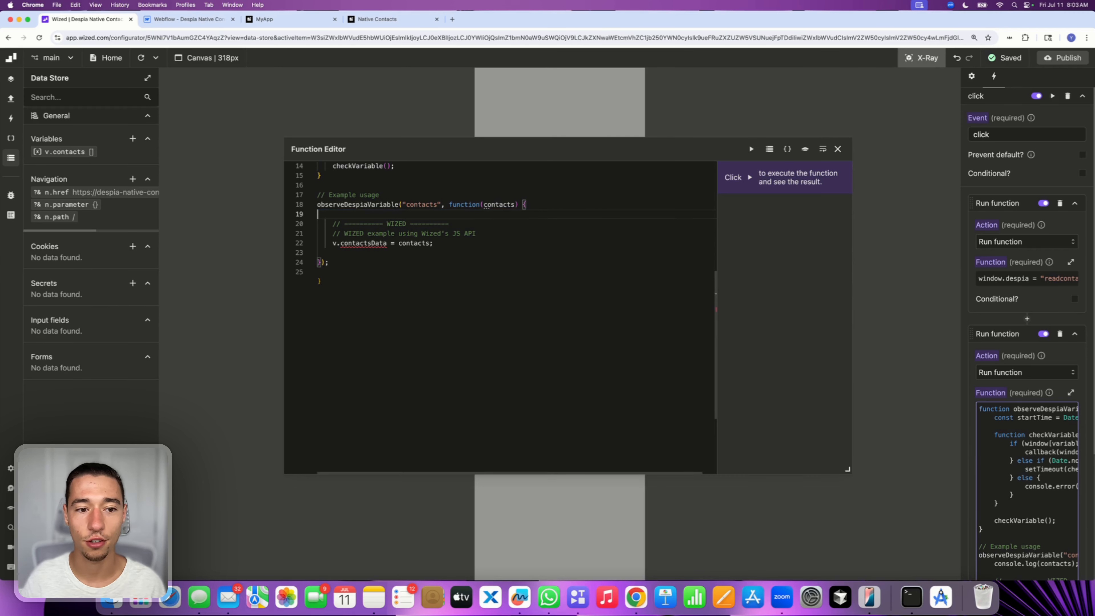
Review the observeDespiaVariable helper function code in the function editor
{"action": "scroll", "coordinate": [502, 244], "scroll_direction": "up", "scroll_amount": 1}
{"action": "scroll", "coordinate": [502, 243], "scroll_direction": "up", "scroll_amount": 10}
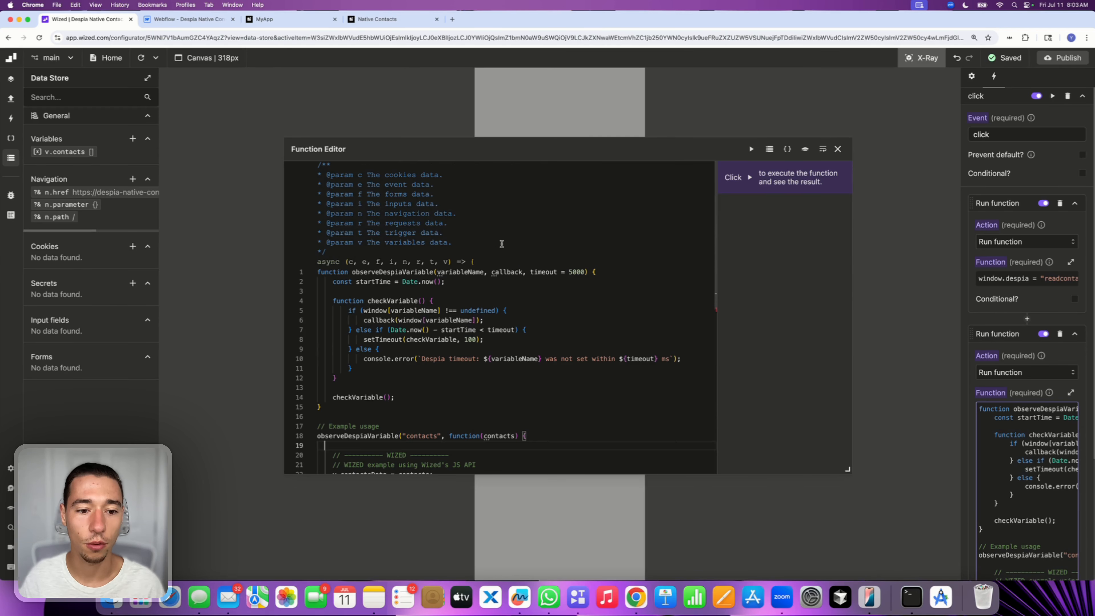
{"action": "scroll", "coordinate": [363, 293], "scroll_direction": "down", "scroll_amount": 3}
{"action": "left_click_drag", "start_coordinate": [319, 349], "coordinate": [308, 214]}
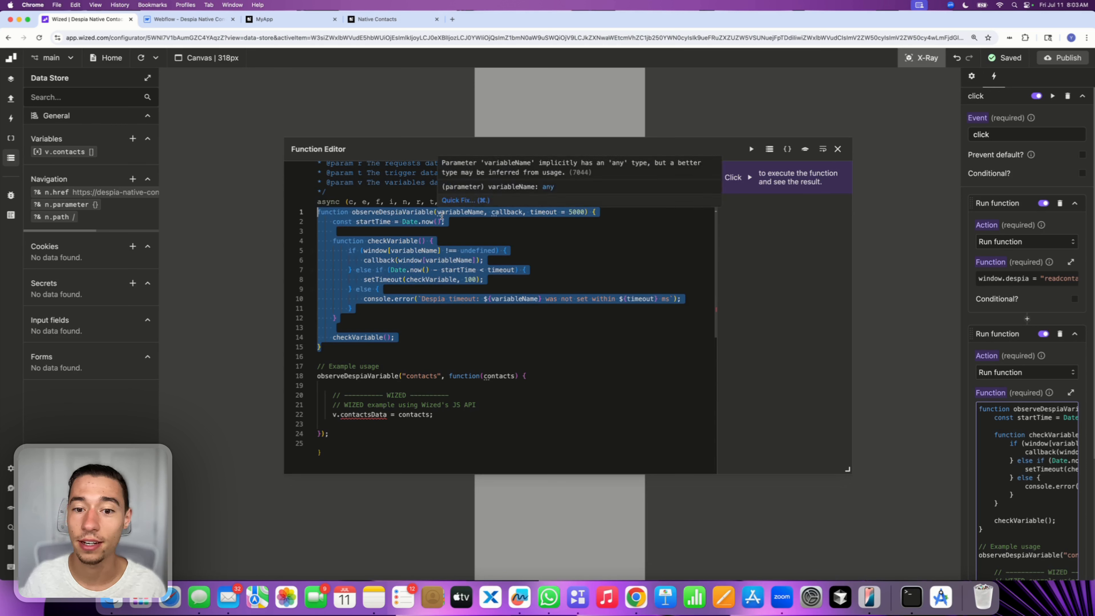
{"action": "left_click", "coordinate": [451, 306]}
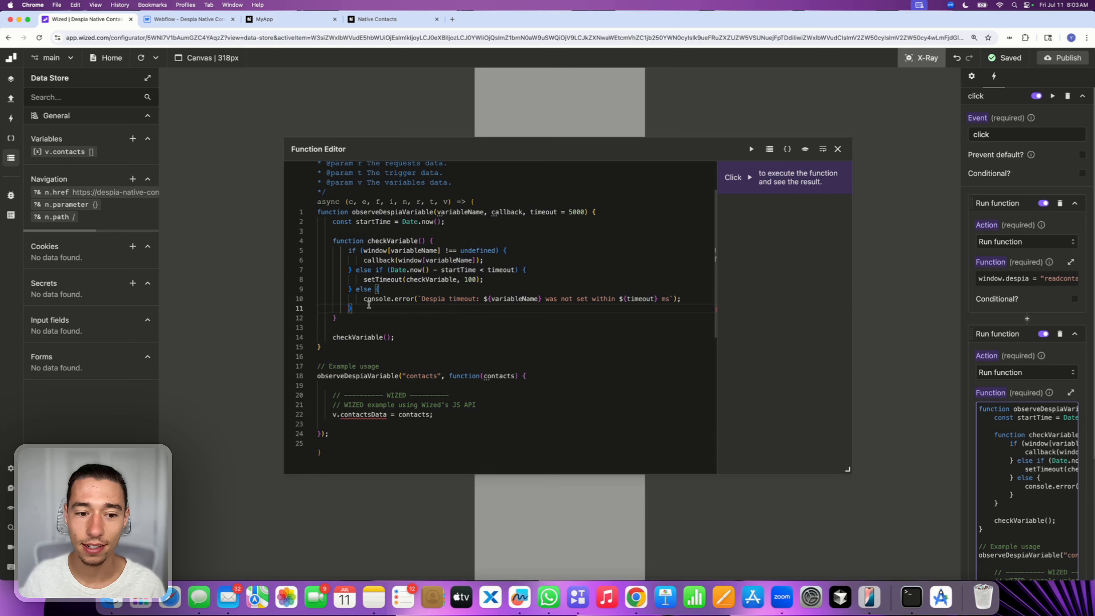
{"action": "left_click_drag", "start_coordinate": [363, 300], "coordinate": [674, 299]}
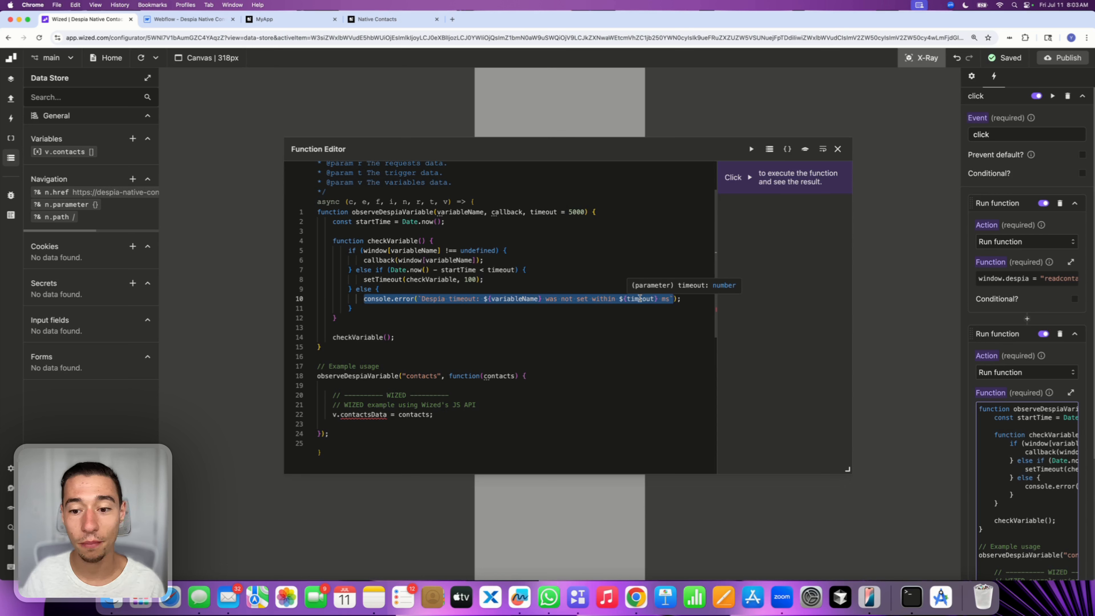
{"action": "left_click", "coordinate": [591, 323]}
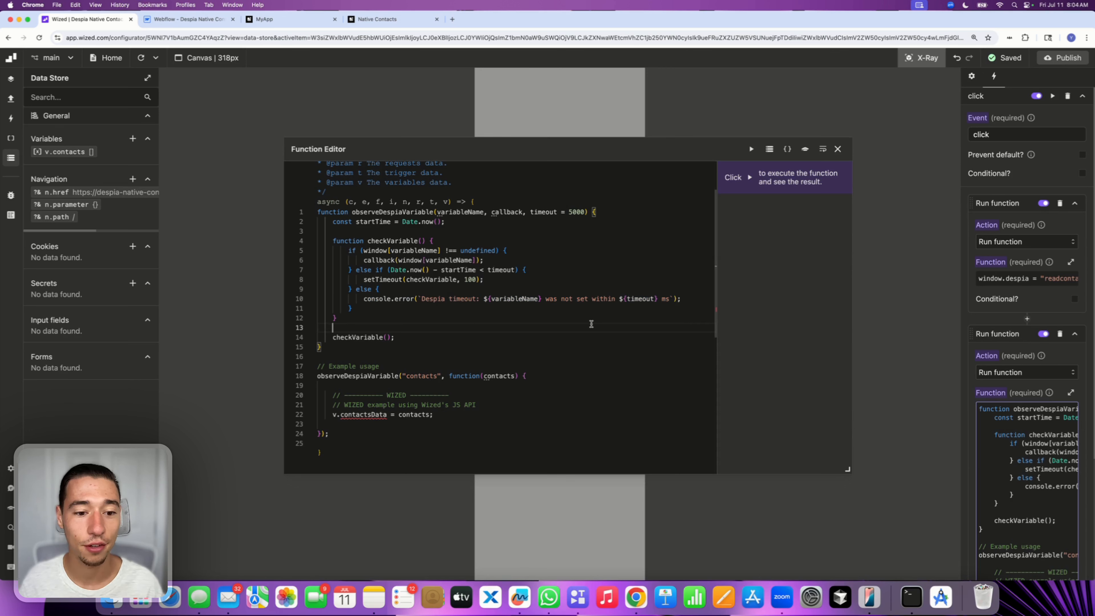
Delete the Example usage comment and the Wized example comment lines above the assignment
{"action": "scroll", "coordinate": [590, 321], "scroll_direction": "down", "scroll_amount": 5}
{"action": "double_click", "coordinate": [344, 206]}
{"action": "triple_click", "coordinate": [356, 206]}
{"action": "key", "text": "BackSpace"}
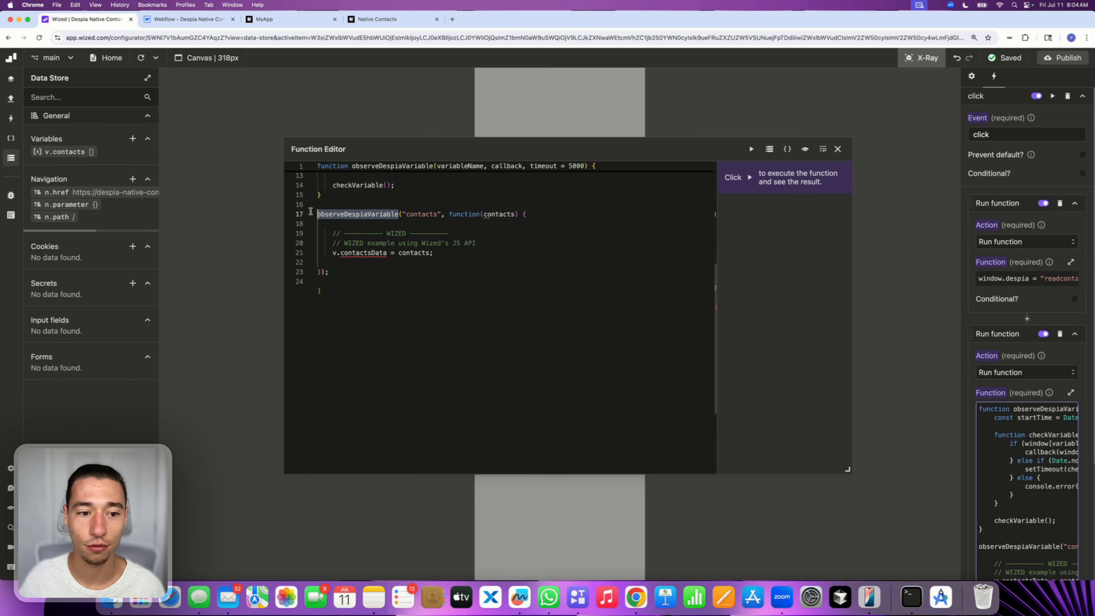
{"action": "double_click", "coordinate": [417, 214]}
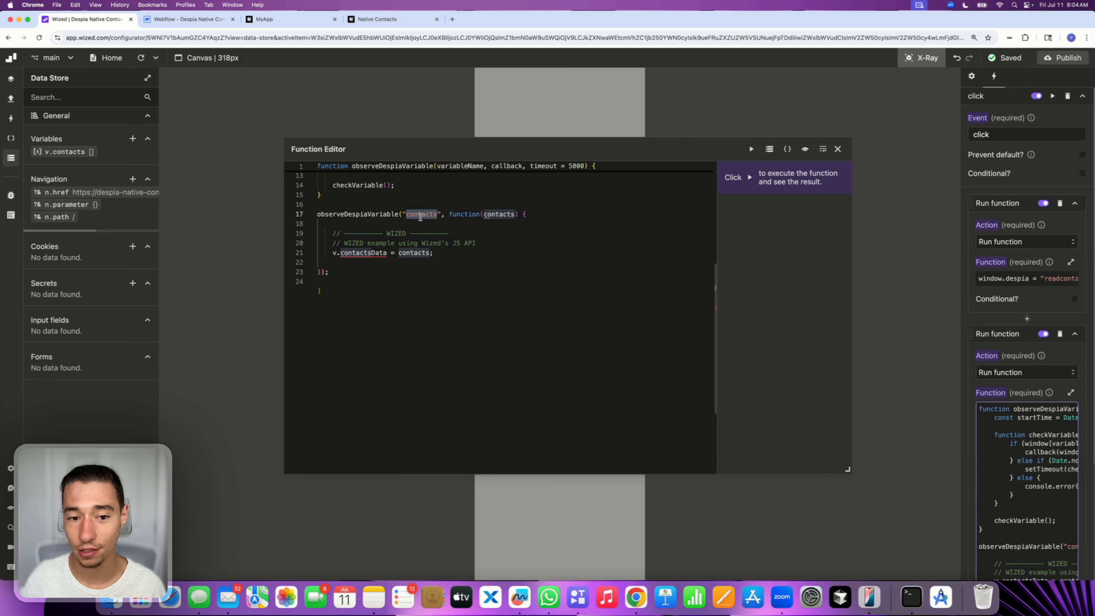
{"action": "left_click_drag", "start_coordinate": [477, 243], "coordinate": [325, 225]}
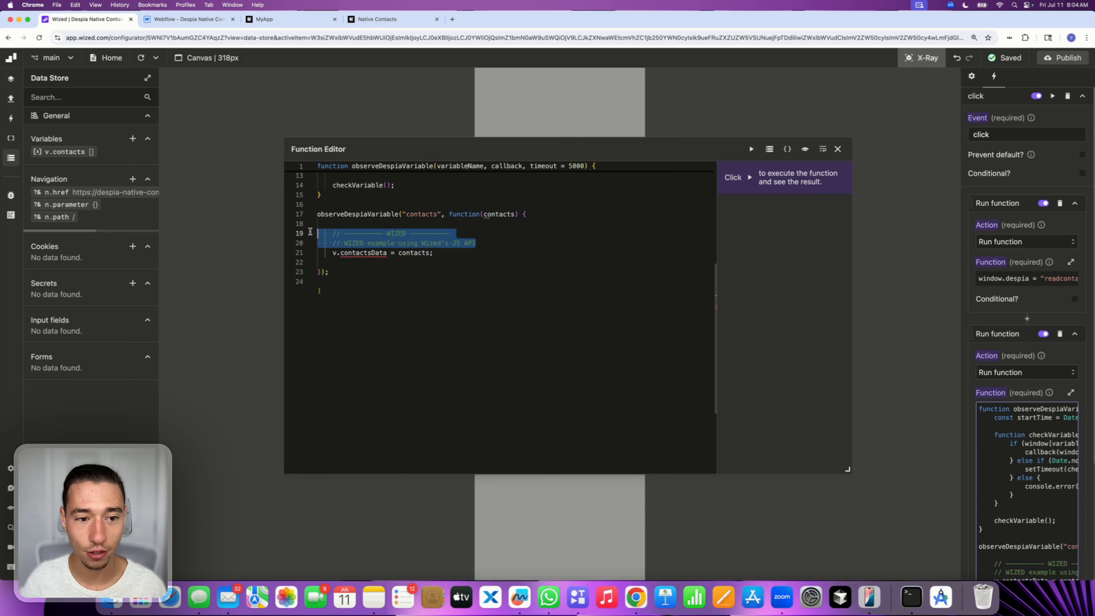
{"action": "key", "text": "BackSpace"}
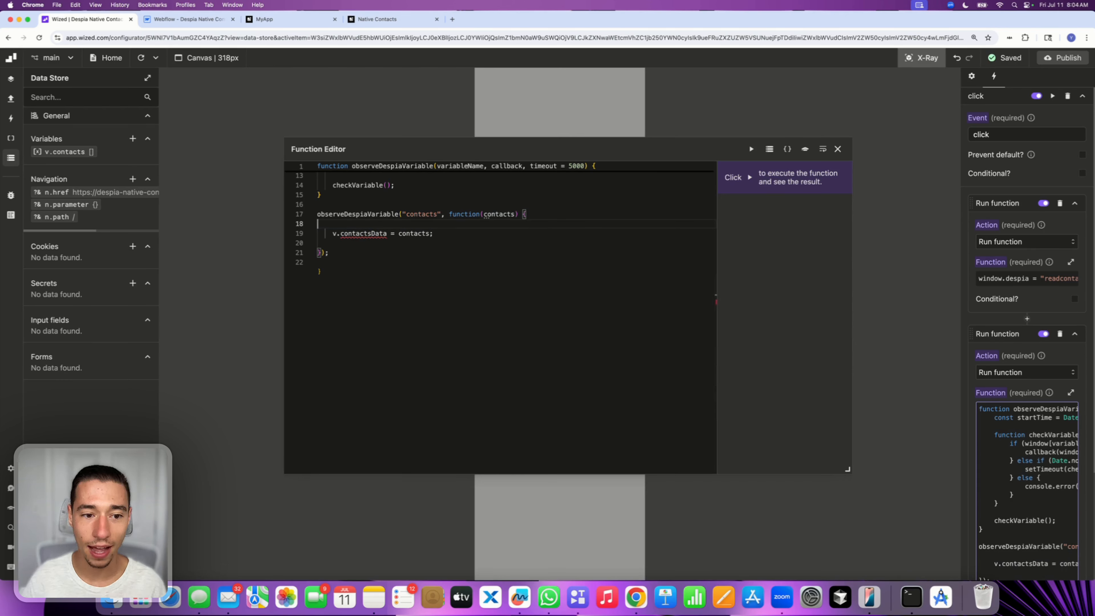
Add the comment "// Set Wized Variable with Native Contact Data" above the assignment line
{"action": "type", "text": "// Set Wized Variable wi"}
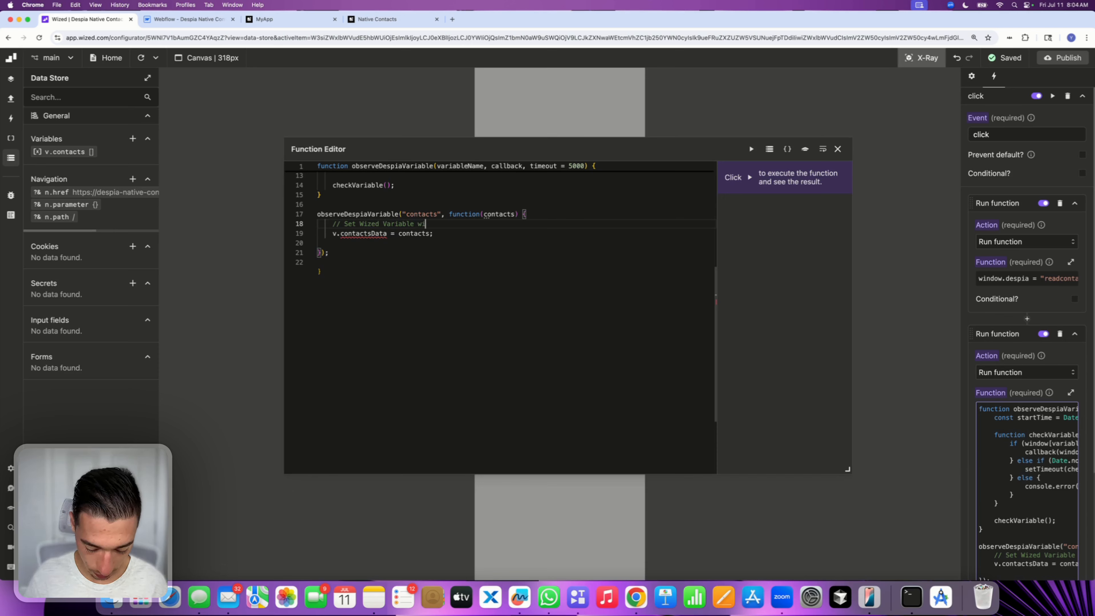
{"action": "type", "text": "th Native Con"}
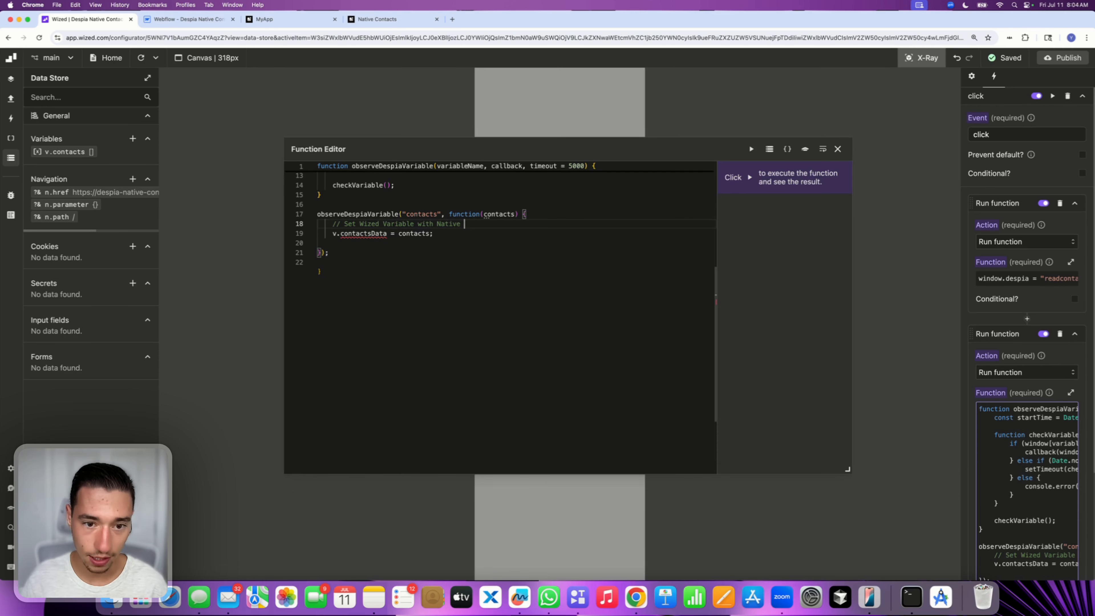
{"action": "type", "text": "tact Data"}
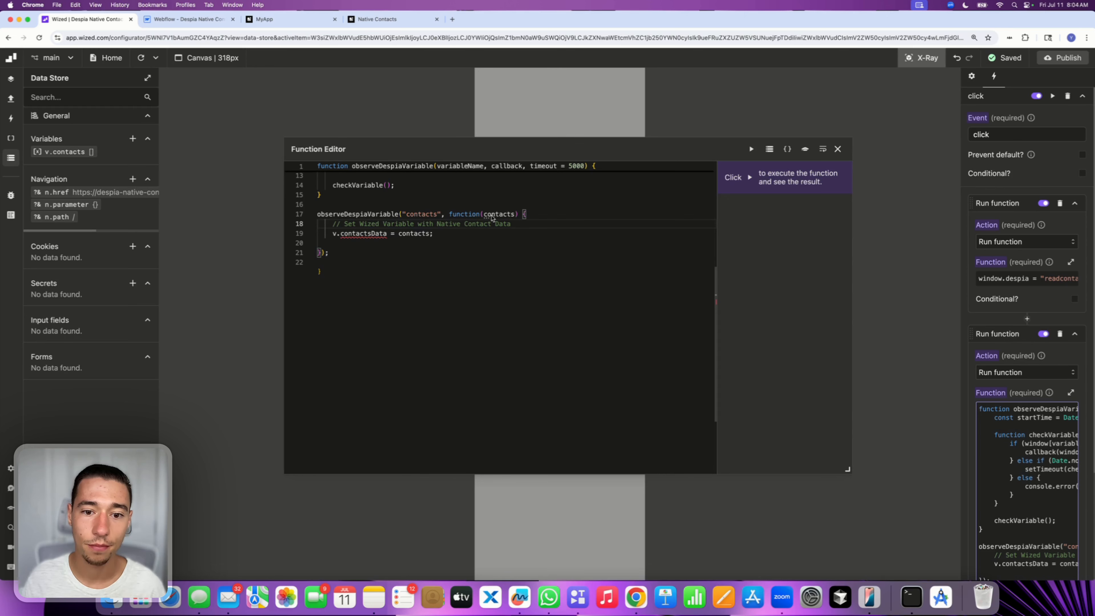
{"action": "key", "text": "Up"}
{"action": "key", "text": "End"}
{"action": "key", "text": "Return"}
Change the assignment to v.contacts = contacts and close the function editor
{"action": "left_click", "coordinate": [368, 243]}
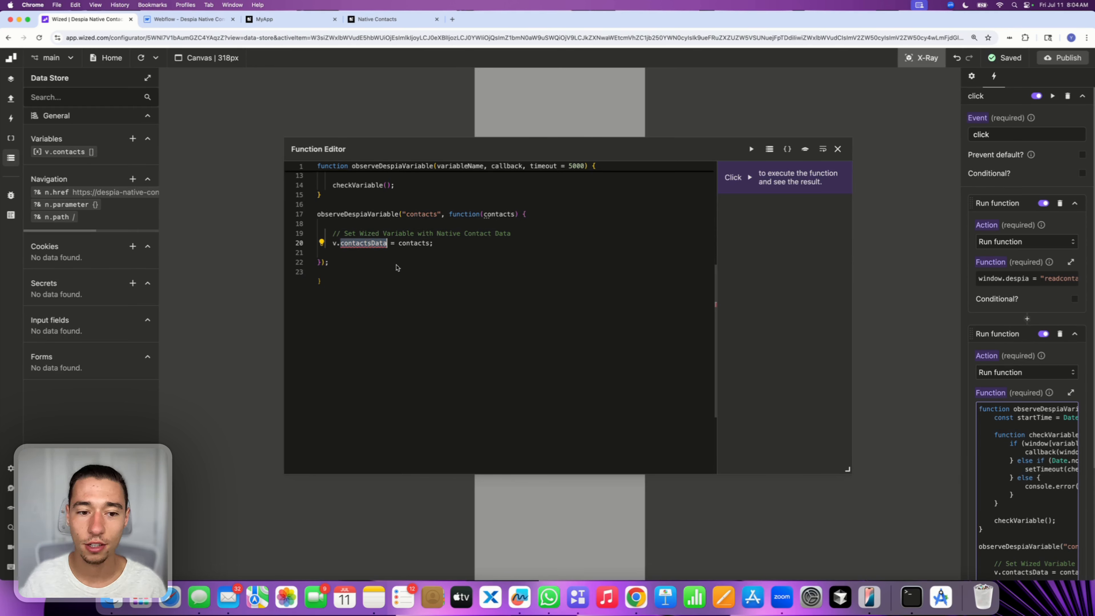
{"action": "key", "text": "BackSpace"}
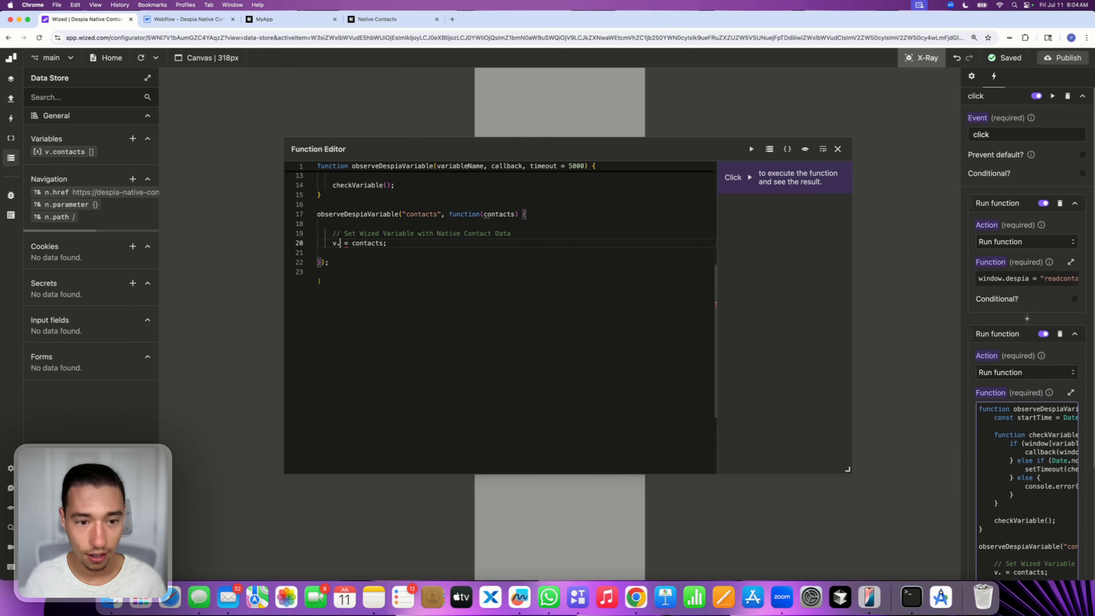
{"action": "type", "text": "contacts"}
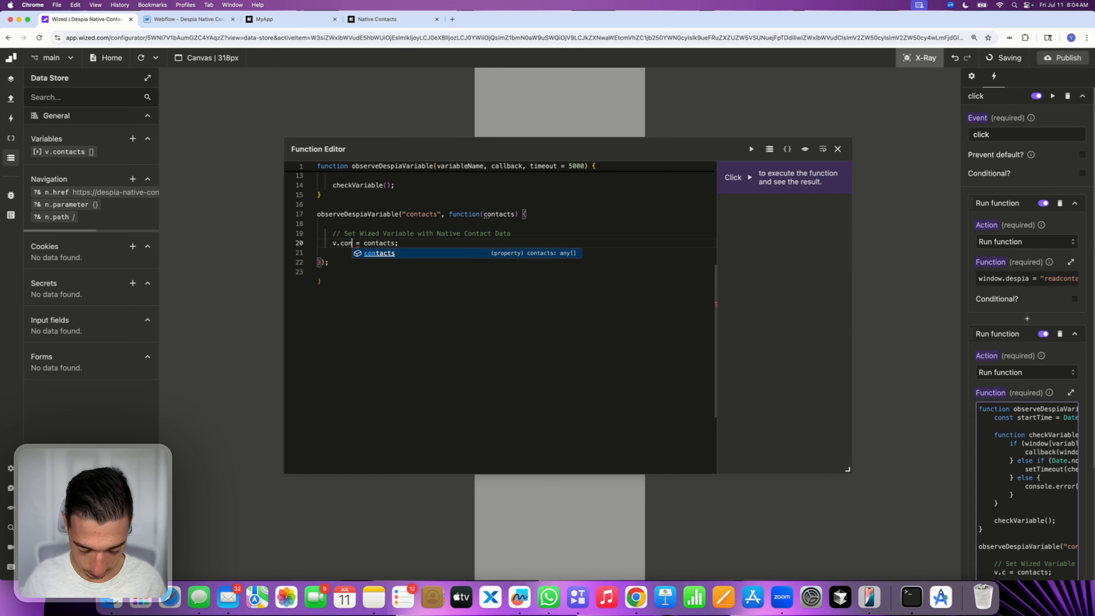
{"action": "left_click", "coordinate": [399, 244]}
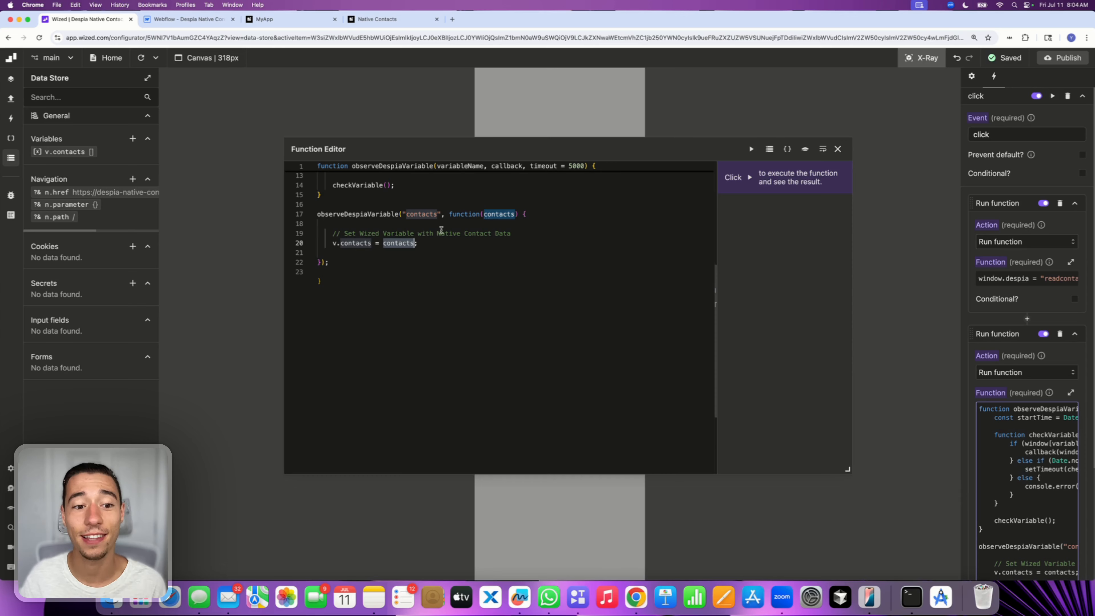
{"action": "left_click", "coordinate": [455, 248]}
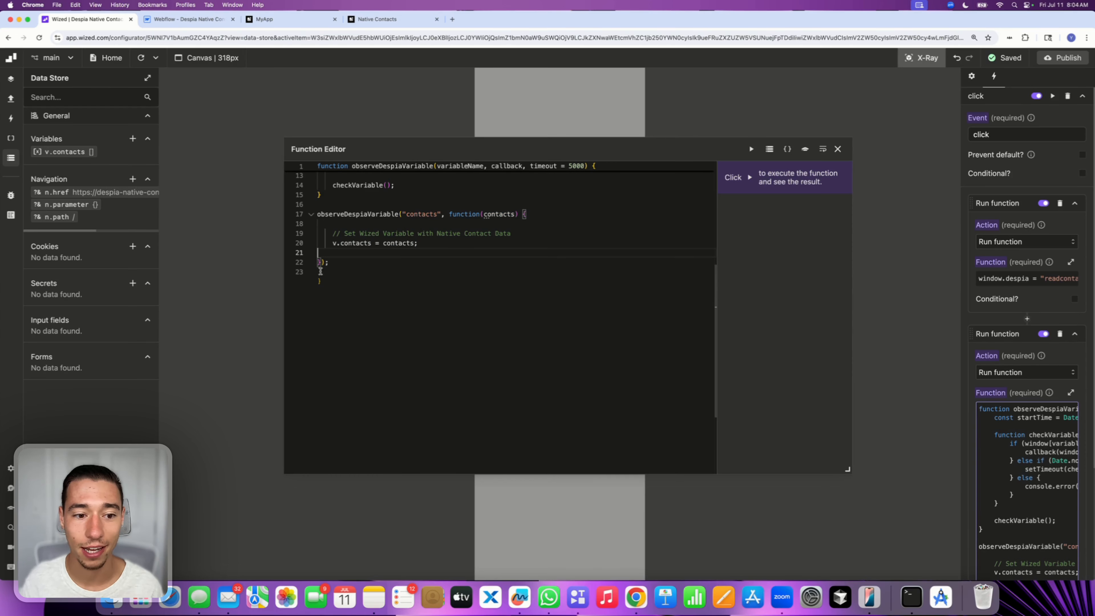
{"action": "scroll", "coordinate": [354, 305], "scroll_direction": "up", "scroll_amount": 5}
{"action": "scroll", "coordinate": [440, 300], "scroll_direction": "down", "scroll_amount": 2}
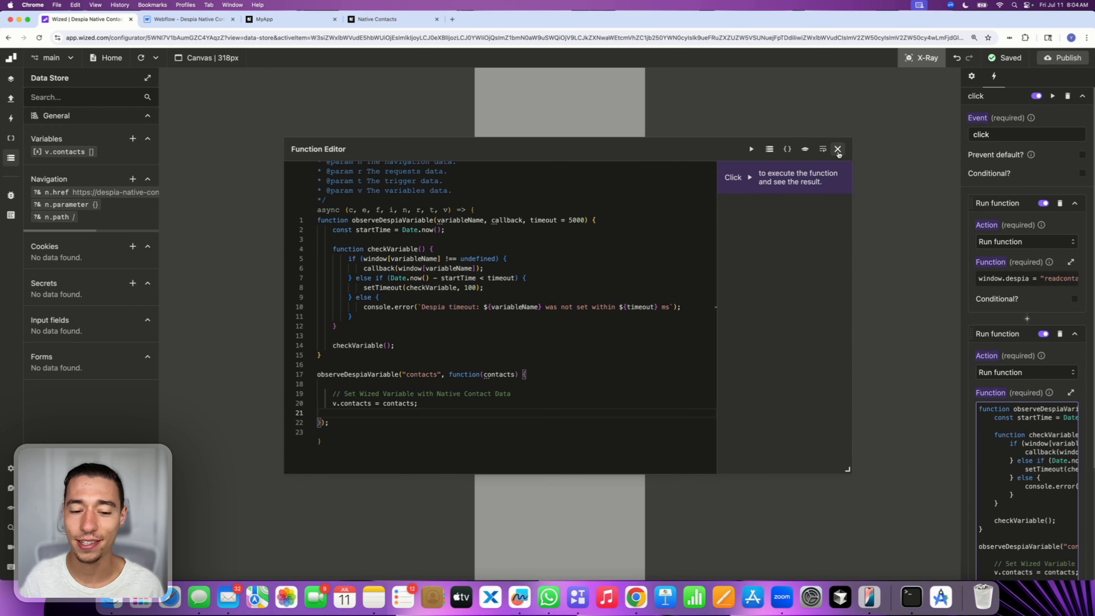
{"action": "left_click", "coordinate": [837, 149]}
Set the contact-data-sample text element's value to return v.contacts
{"action": "left_click", "coordinate": [541, 351]}
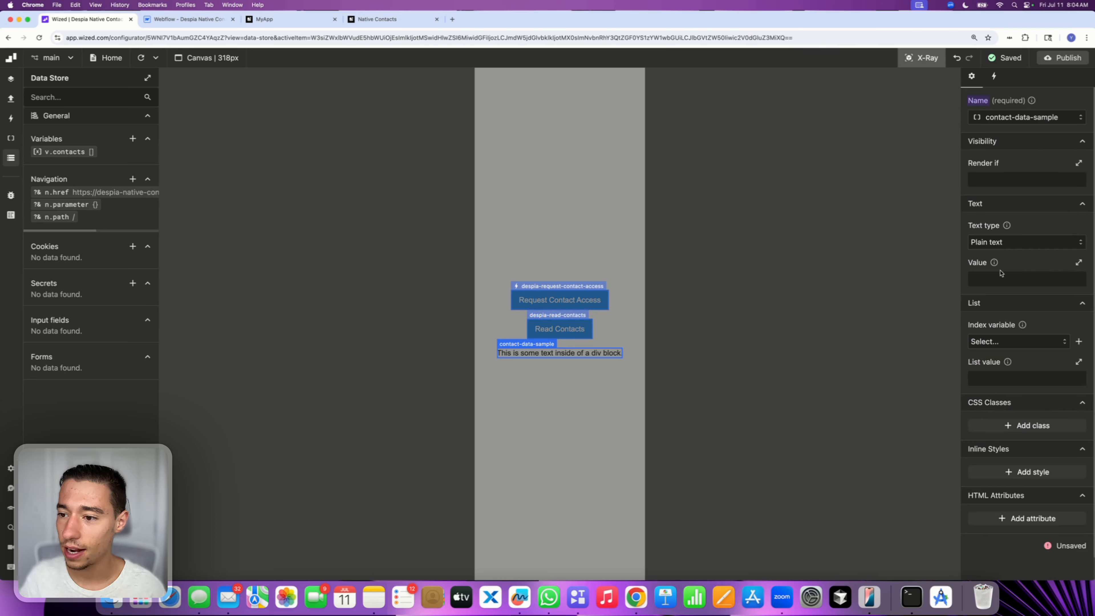
{"action": "left_click", "coordinate": [995, 246]}
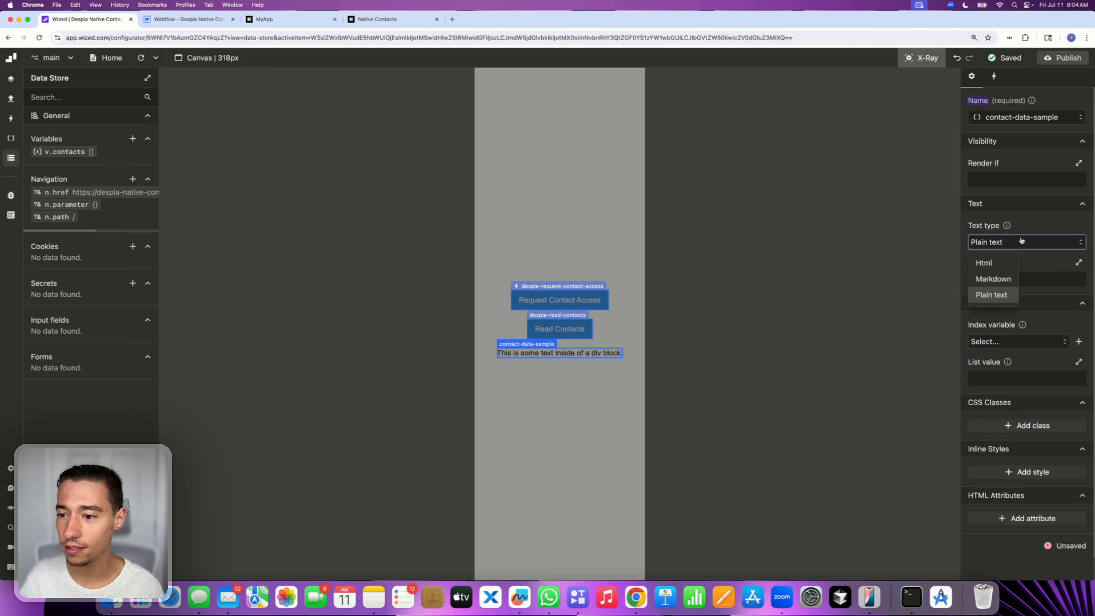
{"action": "left_click", "coordinate": [1058, 206]}
{"action": "left_click", "coordinate": [995, 203]}
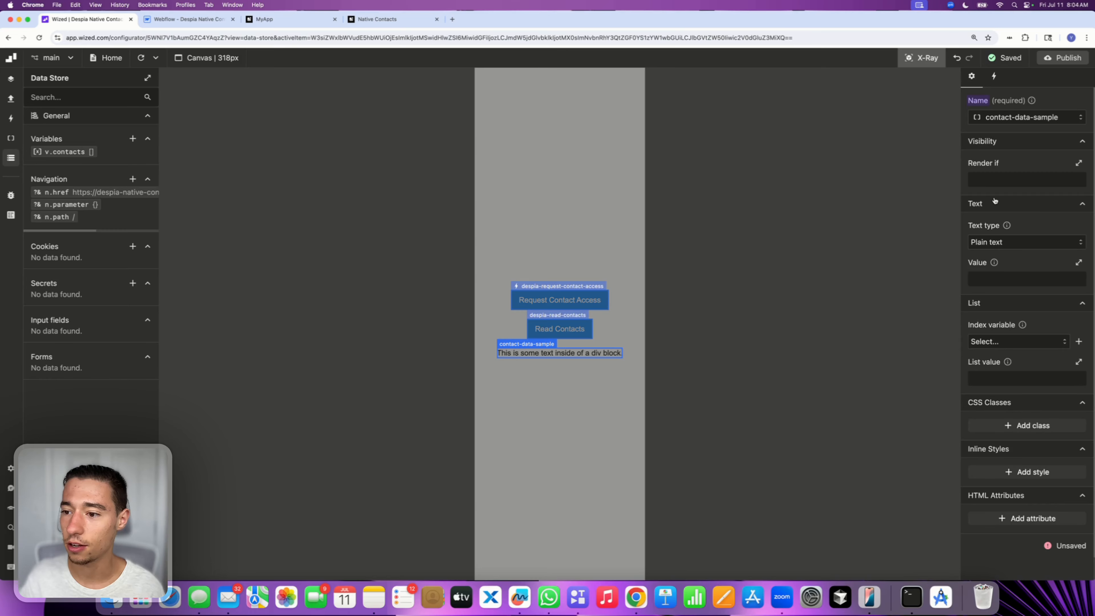
{"action": "left_click", "coordinate": [1066, 276]}
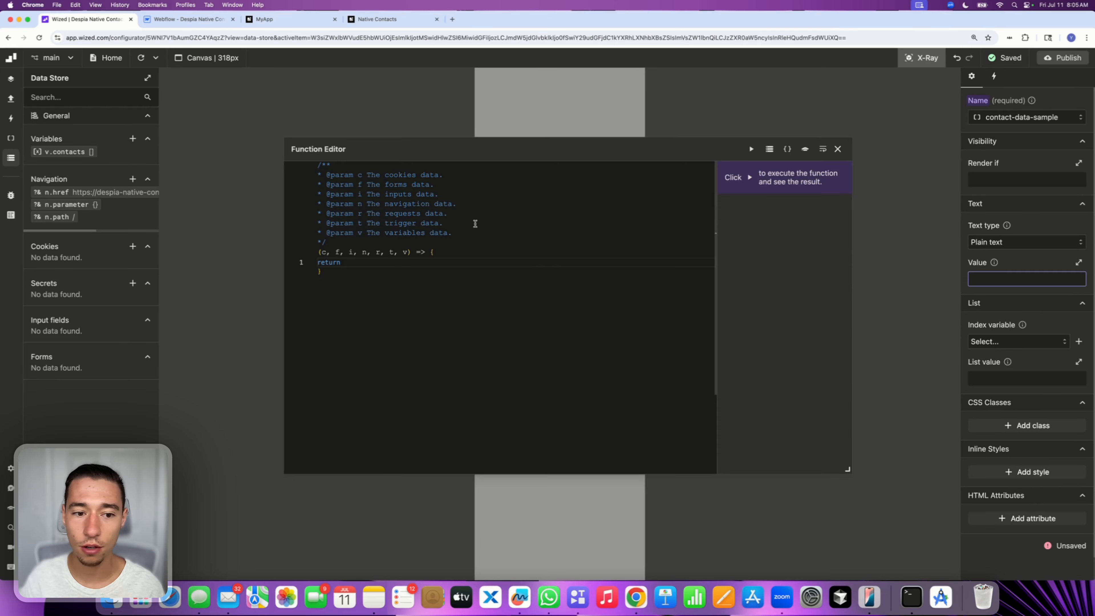
{"action": "type", "text": "v.contacts"}
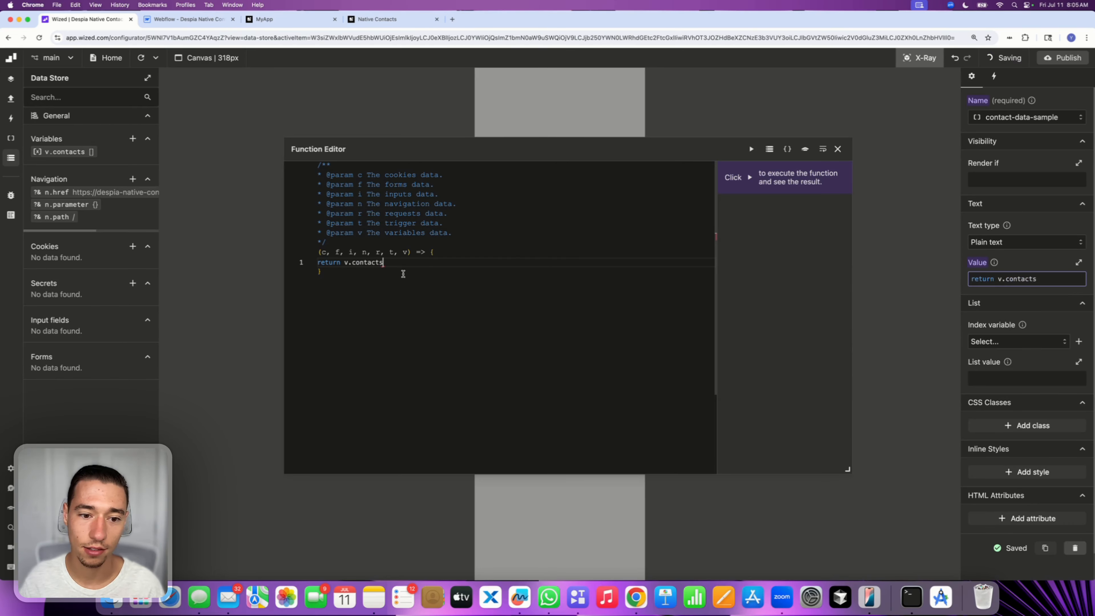
{"action": "left_click", "coordinate": [838, 149]}
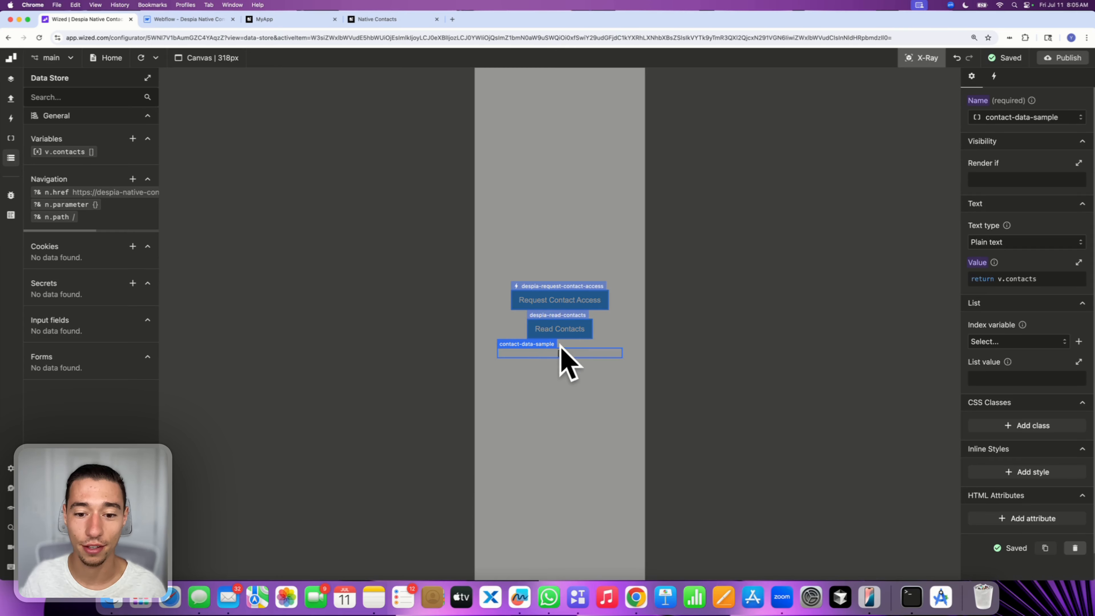
Publish the project to the despia-native-contacts webflow.io domain and open MyApp on the mirrored iPhone
{"action": "left_click", "coordinate": [1063, 57]}
{"action": "left_click", "coordinate": [1053, 211]}
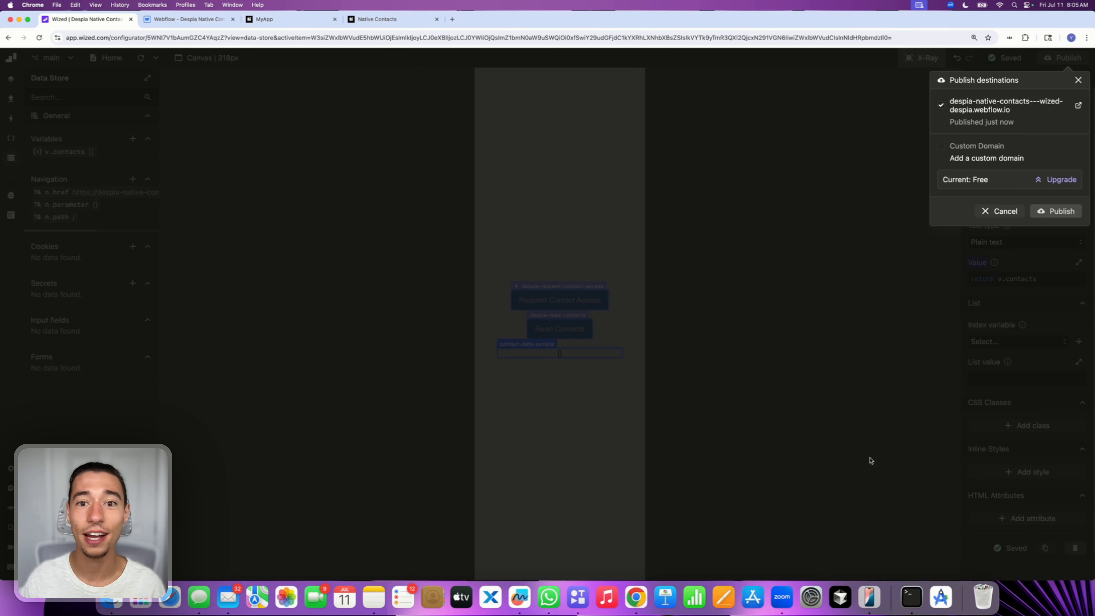
{"action": "left_click", "coordinate": [869, 596]}
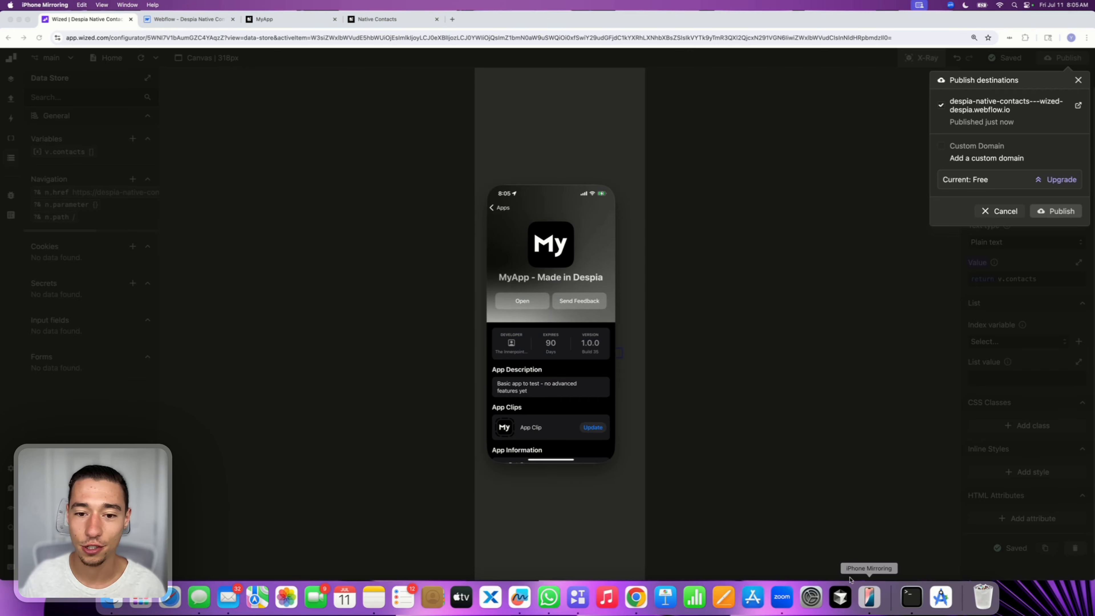
{"action": "left_click", "coordinate": [525, 297]}
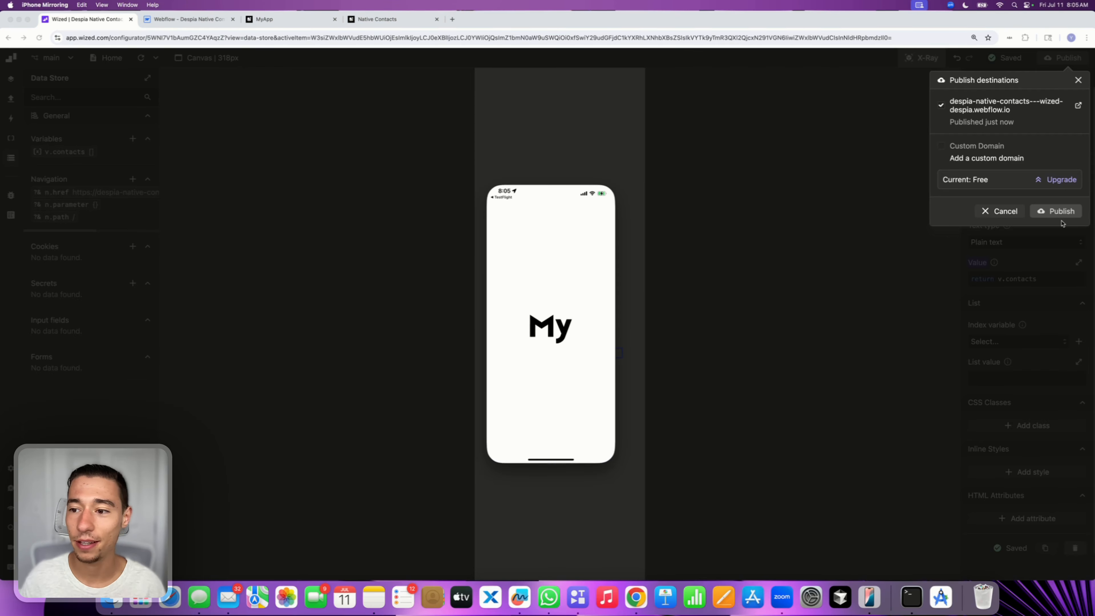
{"action": "left_click", "coordinate": [1007, 214]}
{"action": "left_click", "coordinate": [1005, 211]}
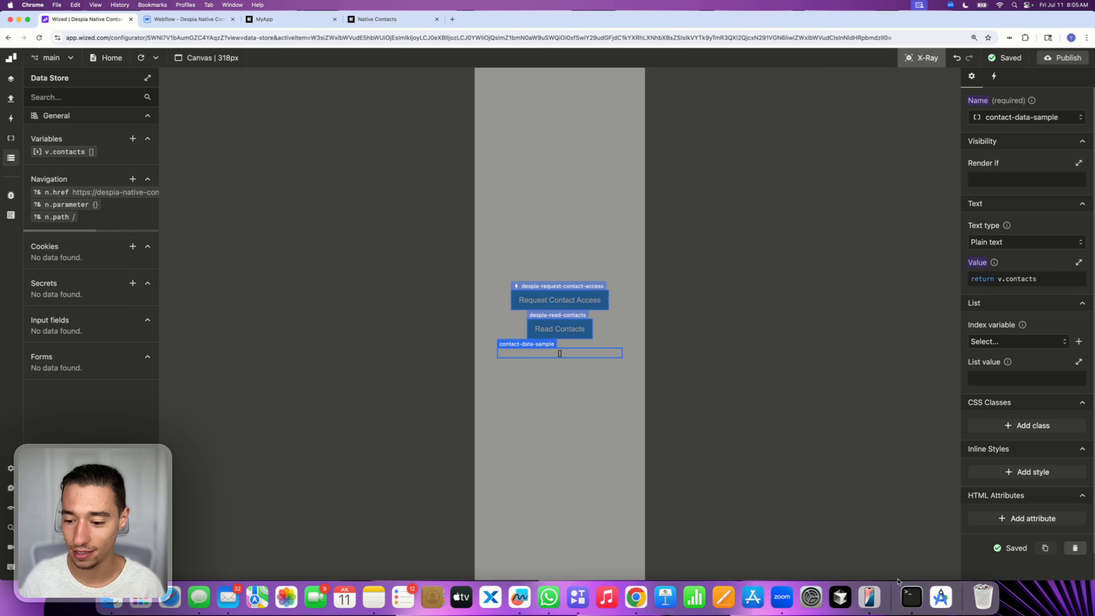
Tap Read Contacts in the mirrored app to test the contact display, then return to the Despia docs tab
{"action": "left_click", "coordinate": [869, 596]}
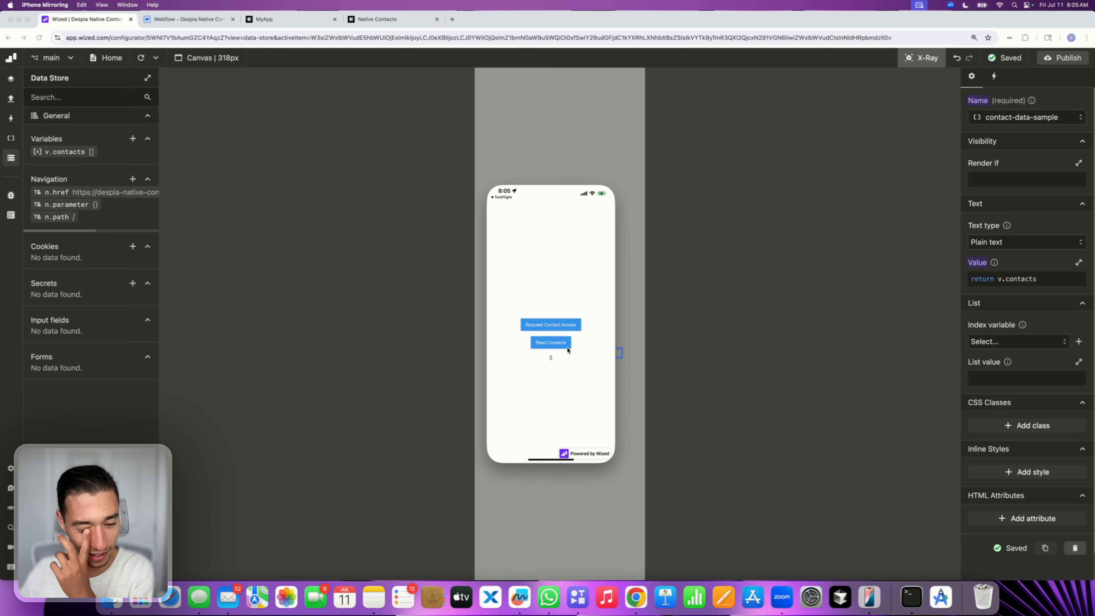
{"action": "left_click", "coordinate": [559, 344]}
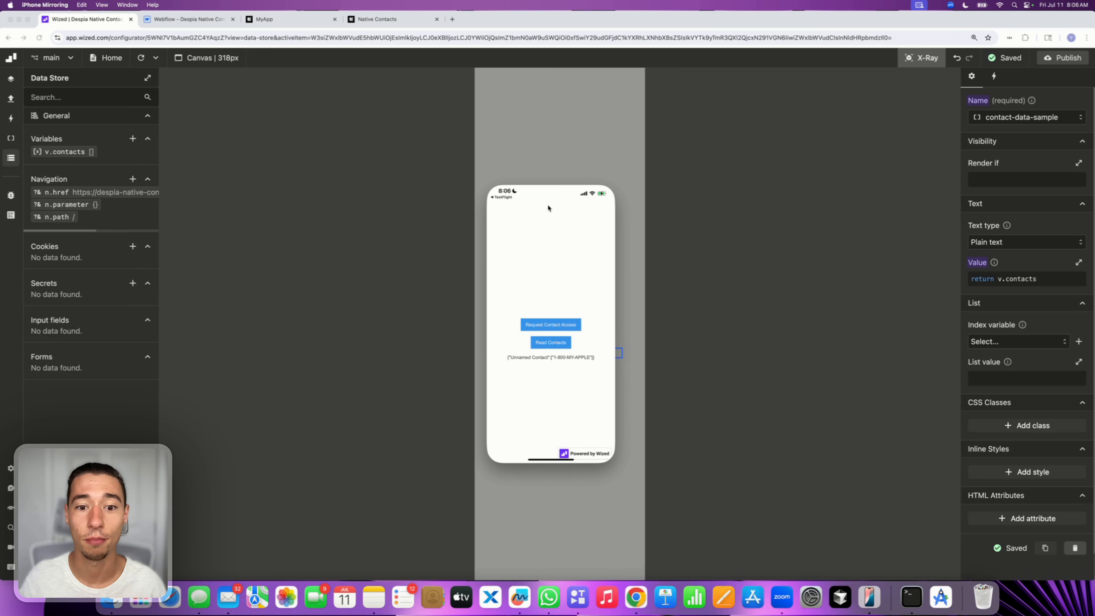
{"action": "left_click_drag", "start_coordinate": [548, 176], "coordinate": [557, 175]}
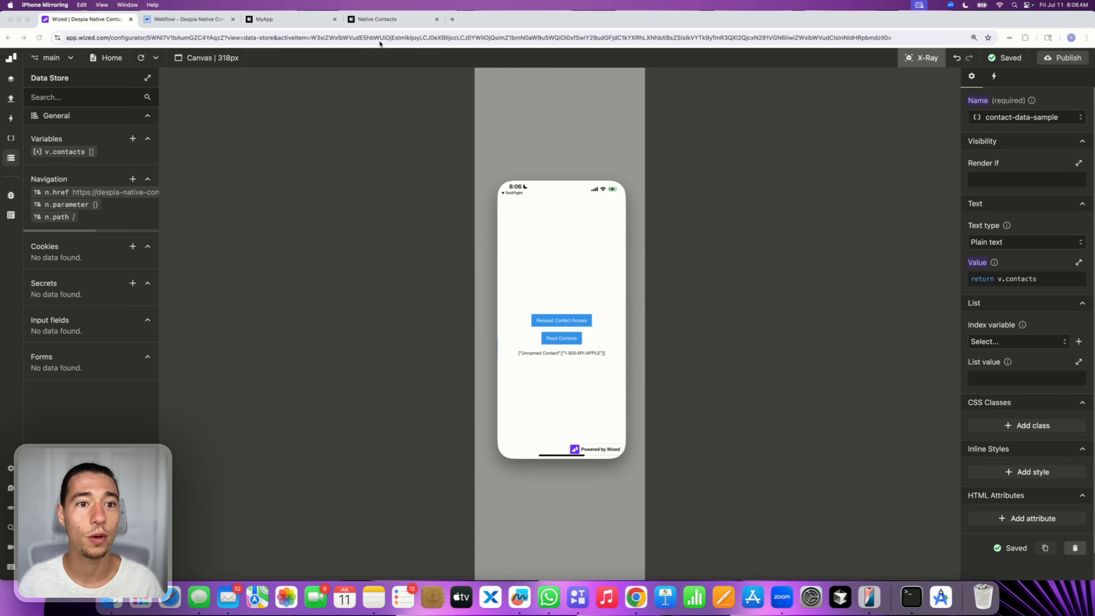
{"action": "left_click", "coordinate": [380, 20]}
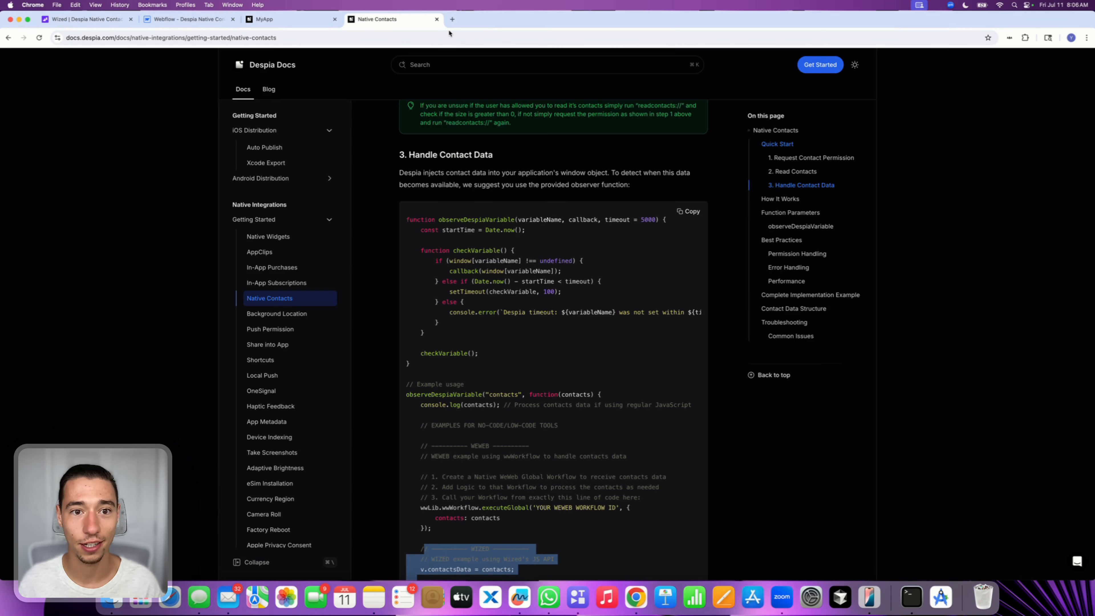
Duplicate the Native Contacts documentation tab
{"action": "left_click", "coordinate": [359, 35]}
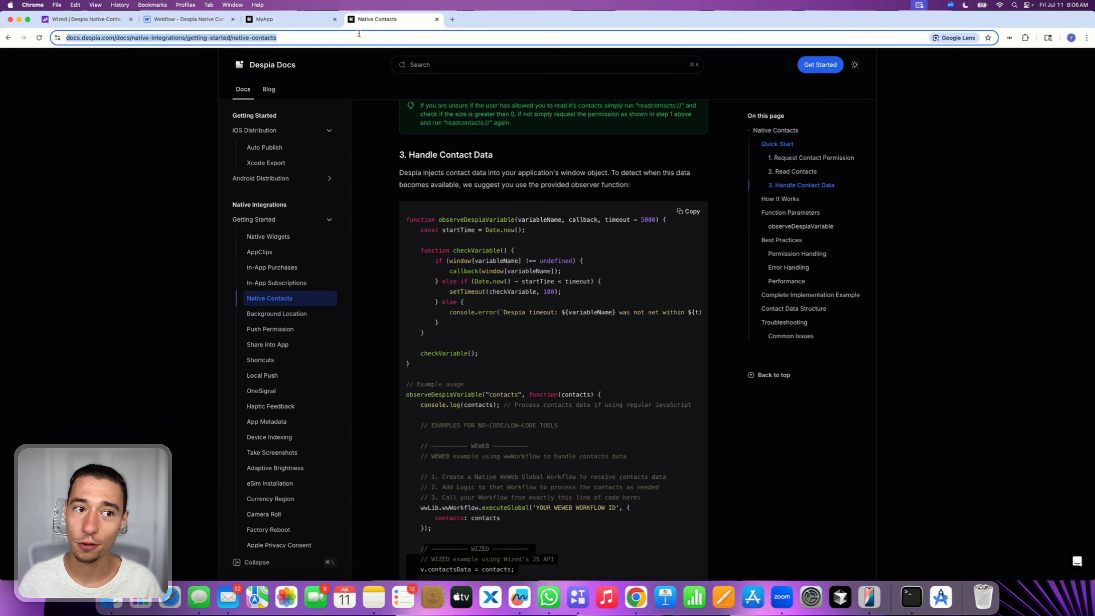
{"action": "right_click", "coordinate": [417, 28]}
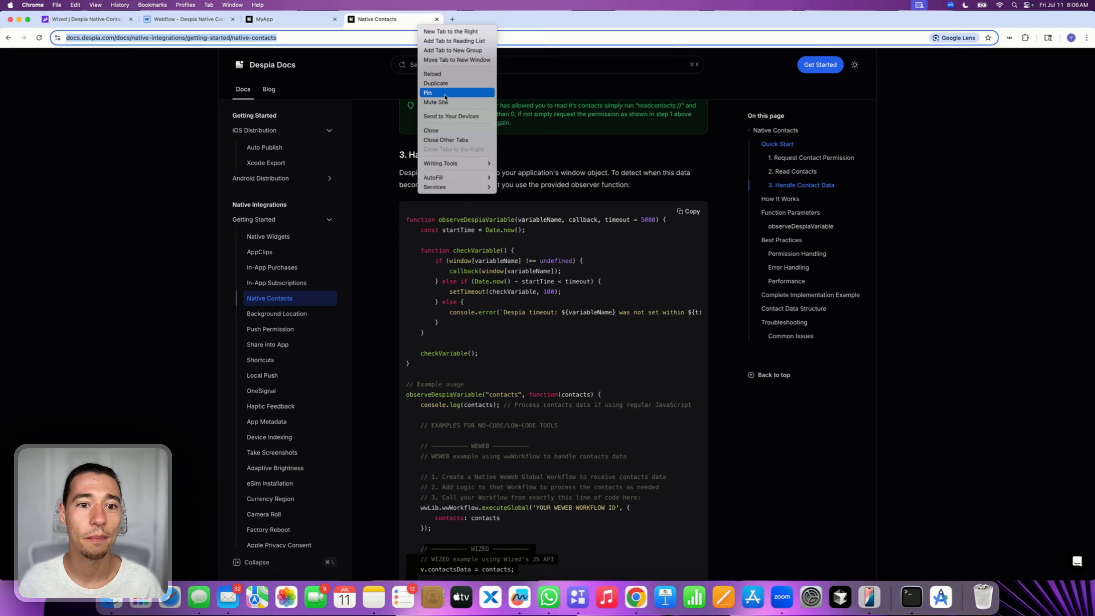
{"action": "left_click", "coordinate": [436, 83]}
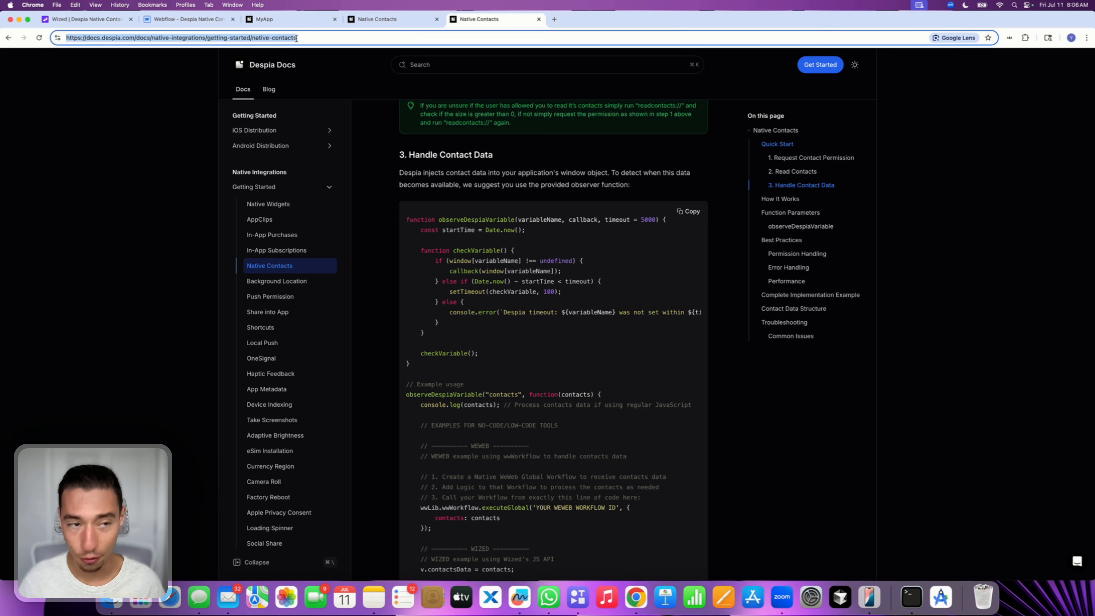
Open weweb.despia.com/default-guide/integrations/native-contacts in the duplicated tab
{"action": "left_click", "coordinate": [296, 38]}
{"action": "type", "text": "wizw"}
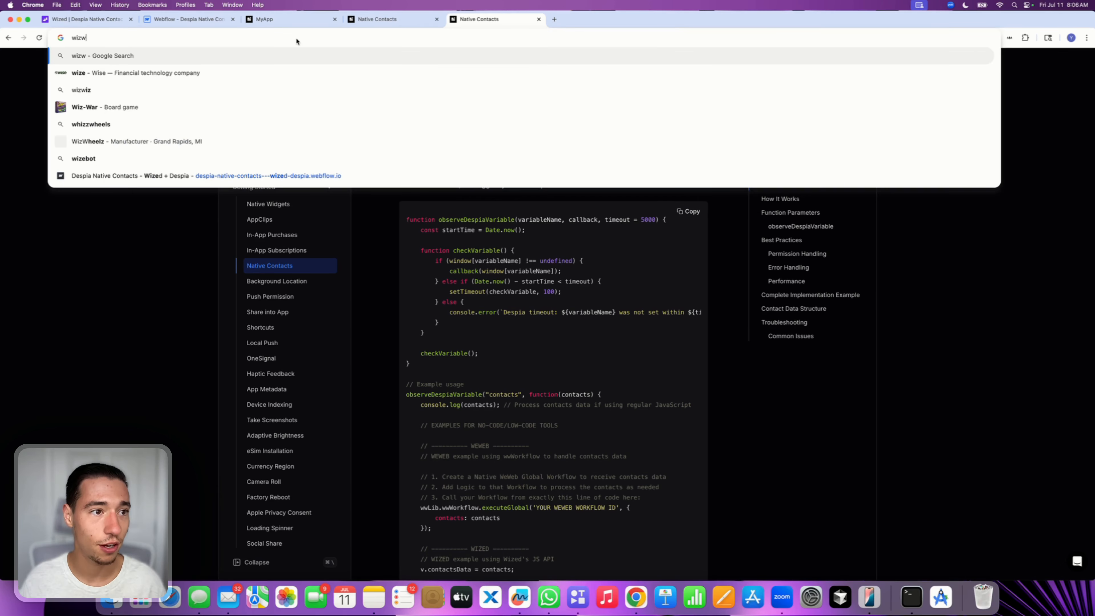
{"action": "key", "text": "BackSpace"}
{"action": "type", "text": "e"}
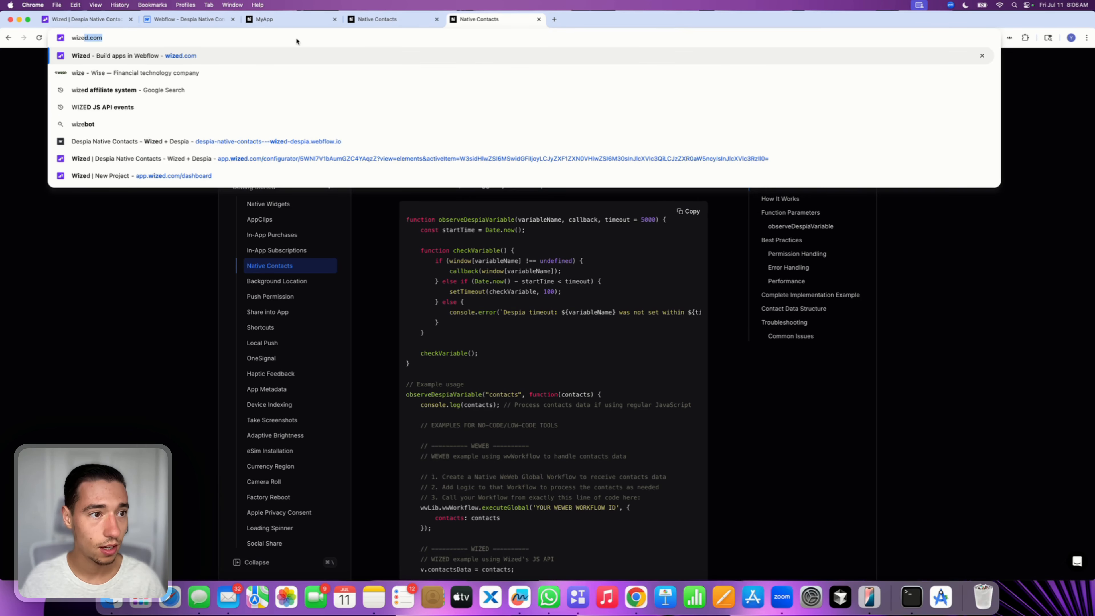
{"action": "key", "text": "BackSpace"}
{"action": "key", "text": "BackSpace"}
{"action": "key", "text": "BackSpace"}
{"action": "key", "text": "BackSpace"}
{"action": "type", "text": "we"}
{"action": "key", "text": "BackSpace"}
{"action": "key", "text": "BackSpace"}
{"action": "type", "text": "eweb.despia.com/default-guide/integrations/native-contacts"}
{"action": "key", "text": "Return"}
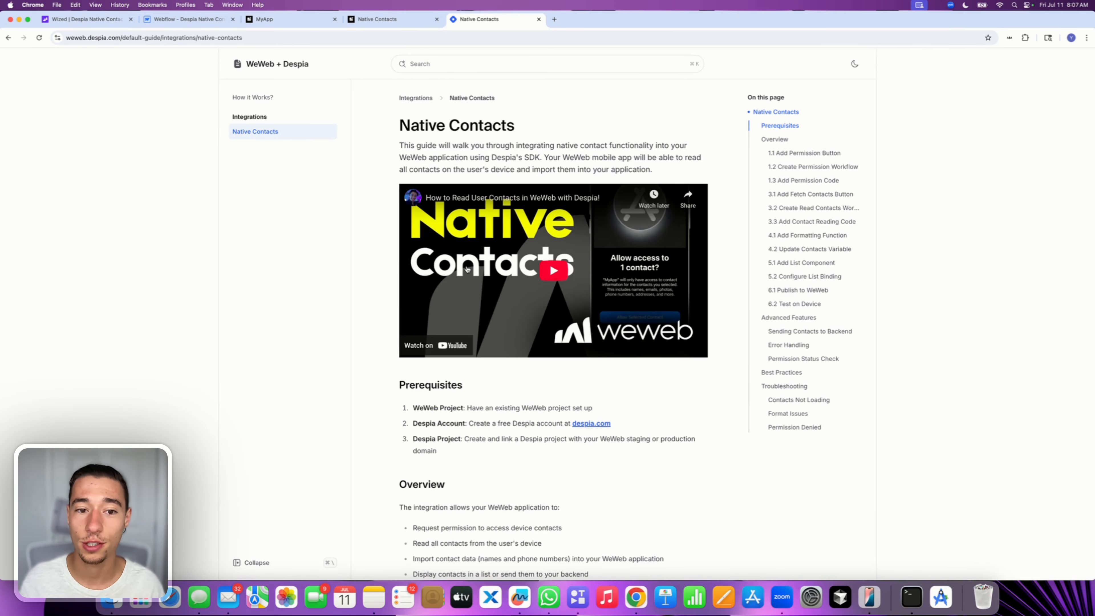
Scroll through the WeWeb Native Contacts guide to the Format Contact Data section
{"action": "scroll", "coordinate": [467, 276], "scroll_direction": "down", "scroll_amount": 10}
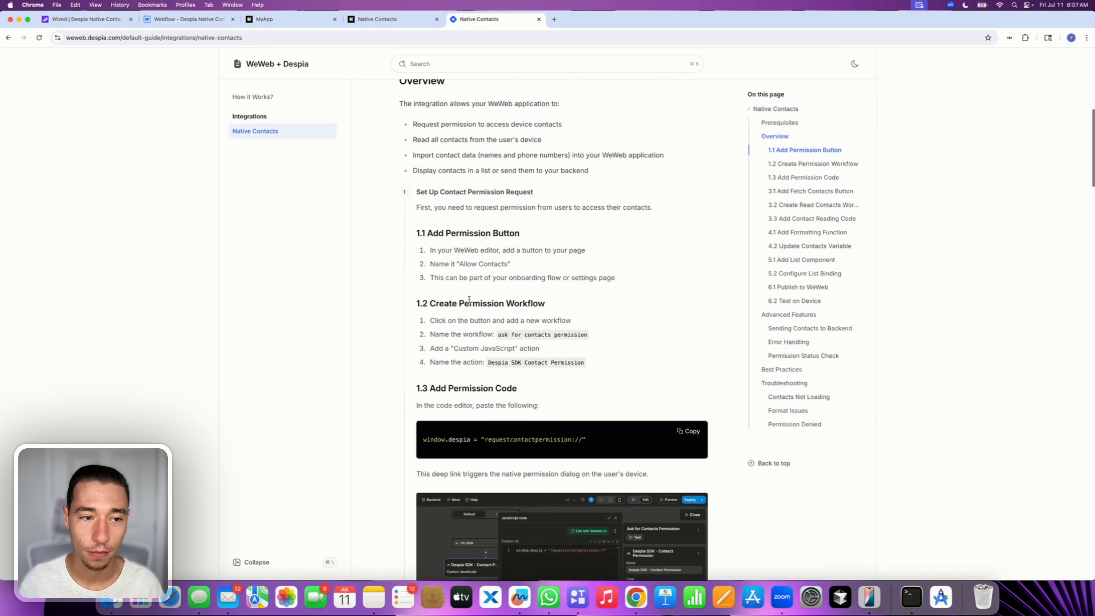
{"action": "left_click", "coordinate": [277, 129]}
{"action": "scroll", "coordinate": [550, 350], "scroll_direction": "down", "scroll_amount": 17}
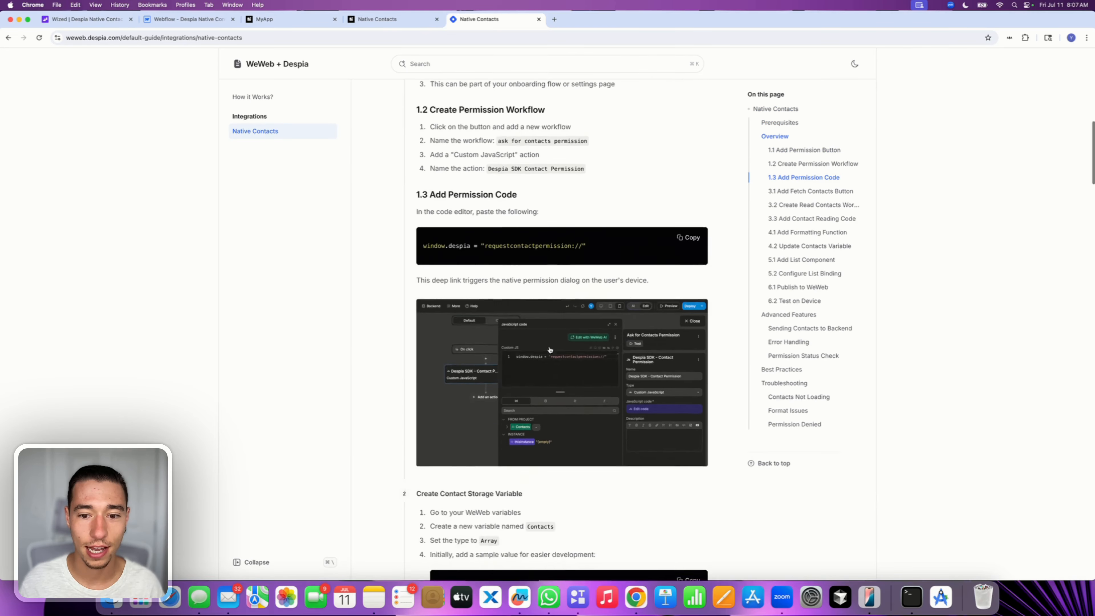
{"action": "scroll", "coordinate": [550, 349], "scroll_direction": "down", "scroll_amount": 15}
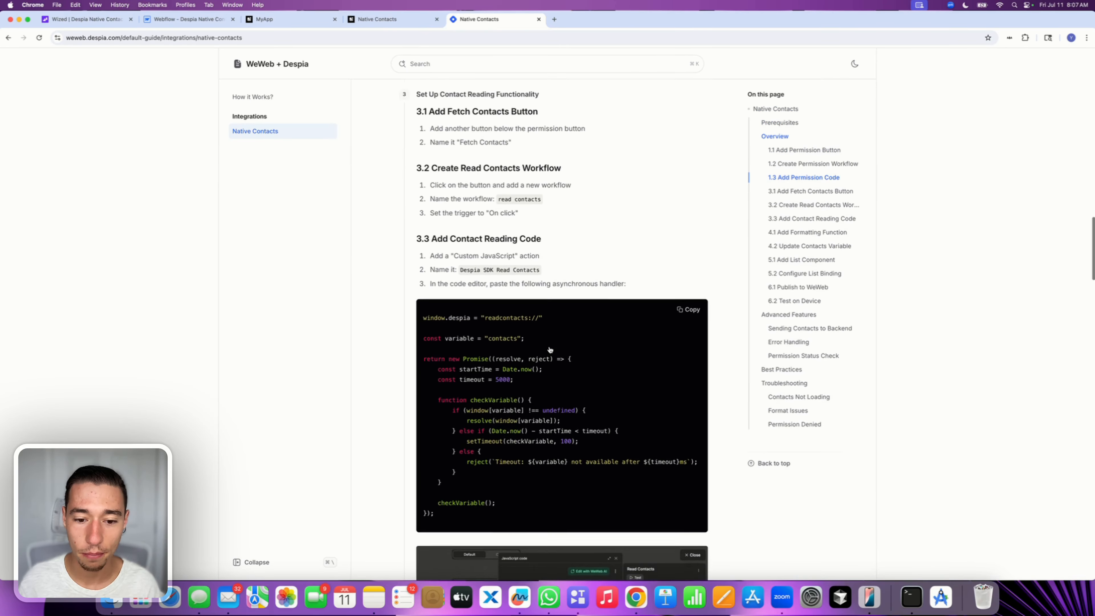
{"action": "scroll", "coordinate": [550, 349], "scroll_direction": "down", "scroll_amount": 15}
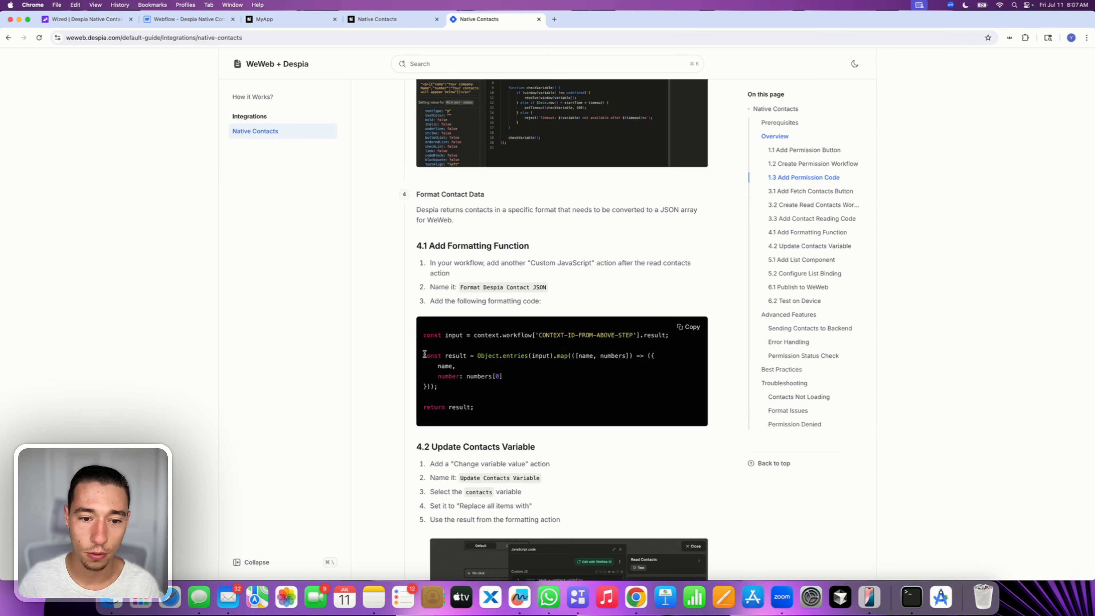
{"action": "scroll", "coordinate": [434, 355], "scroll_direction": "down", "scroll_amount": 2}
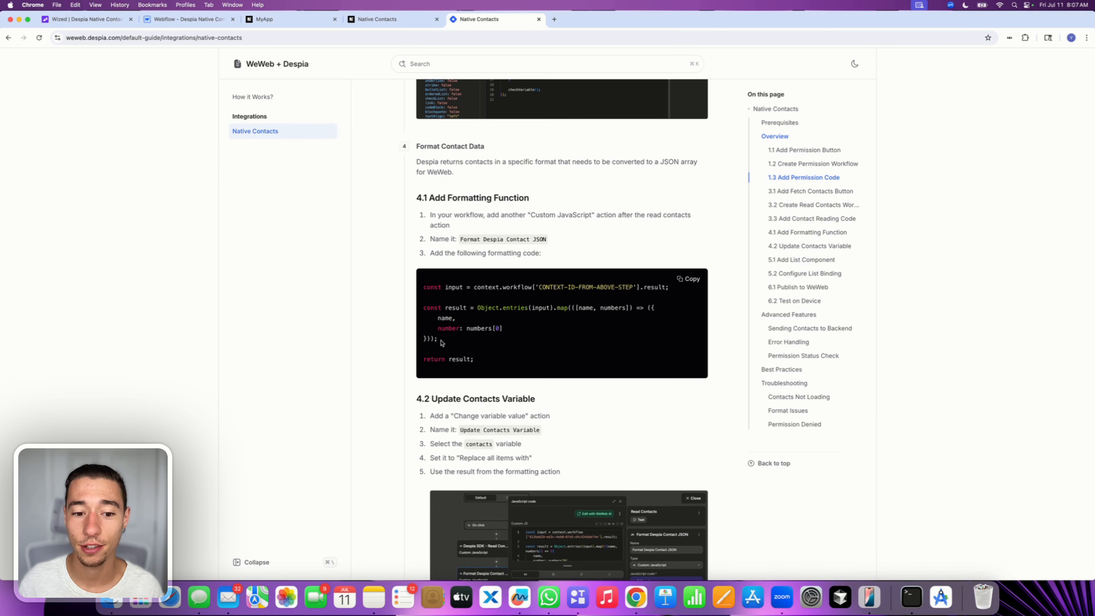
Select and copy the result mapping and return lines of the 4.1 Add Formatting Function code
{"action": "left_click_drag", "start_coordinate": [441, 343], "coordinate": [418, 309]}
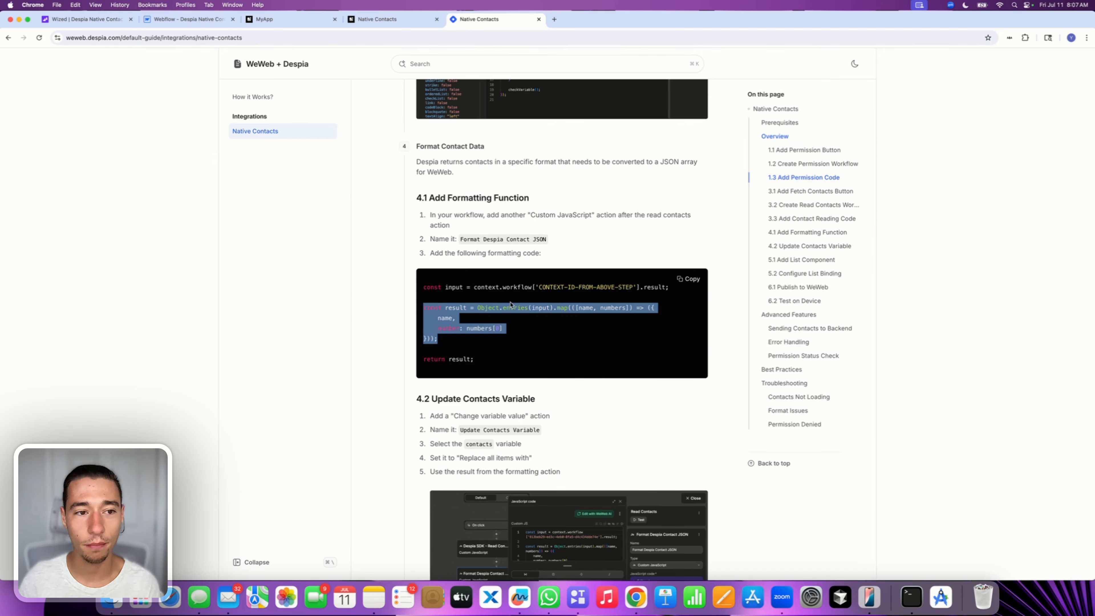
{"action": "left_click_drag", "start_coordinate": [416, 198], "coordinate": [427, 199]}
{"action": "scroll", "coordinate": [469, 284], "scroll_direction": "down", "scroll_amount": 1}
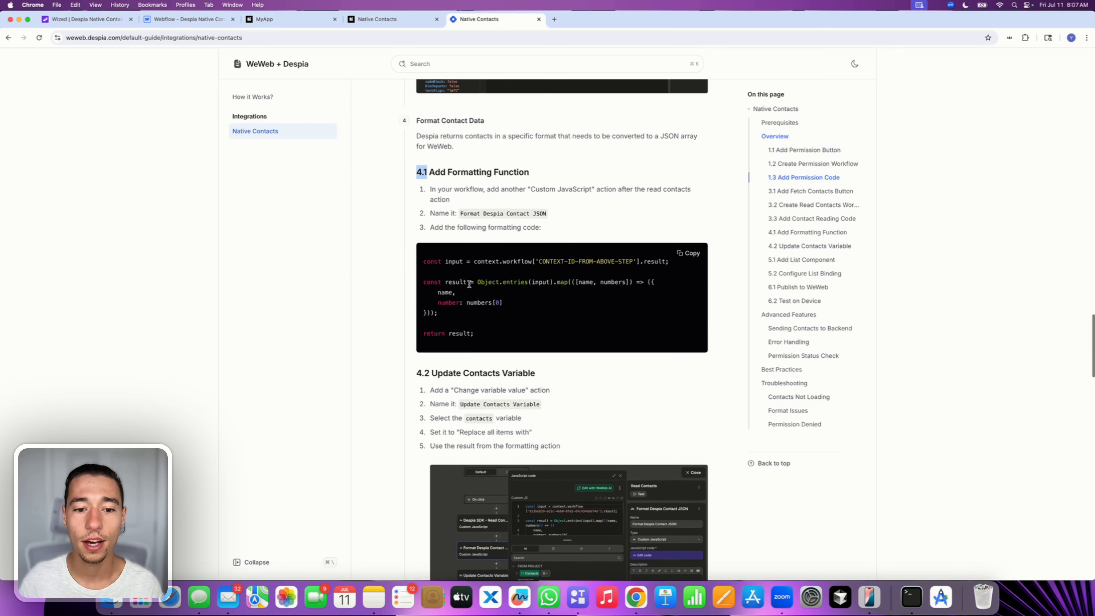
{"action": "left_click_drag", "start_coordinate": [423, 282], "coordinate": [464, 282]}
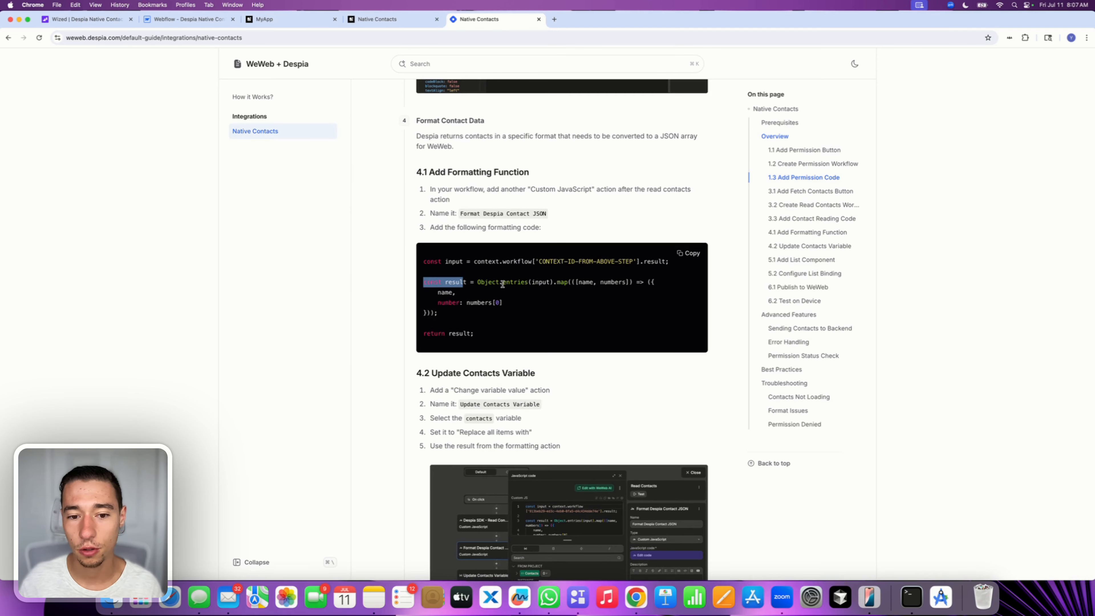
{"action": "double_click", "coordinate": [499, 282]}
{"action": "double_click", "coordinate": [508, 283]}
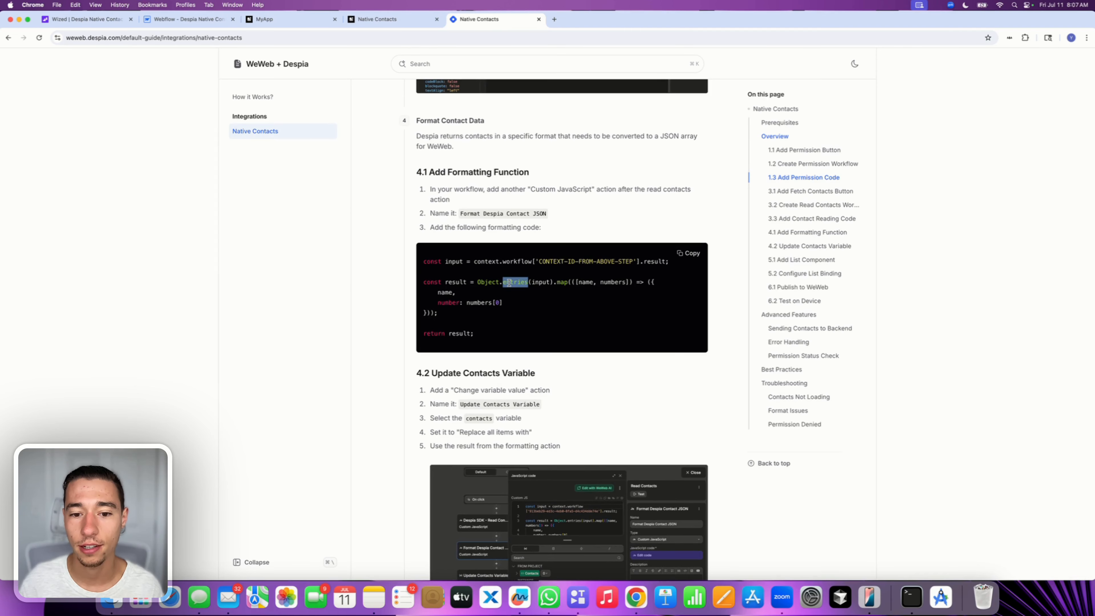
{"action": "left_click", "coordinate": [547, 290]}
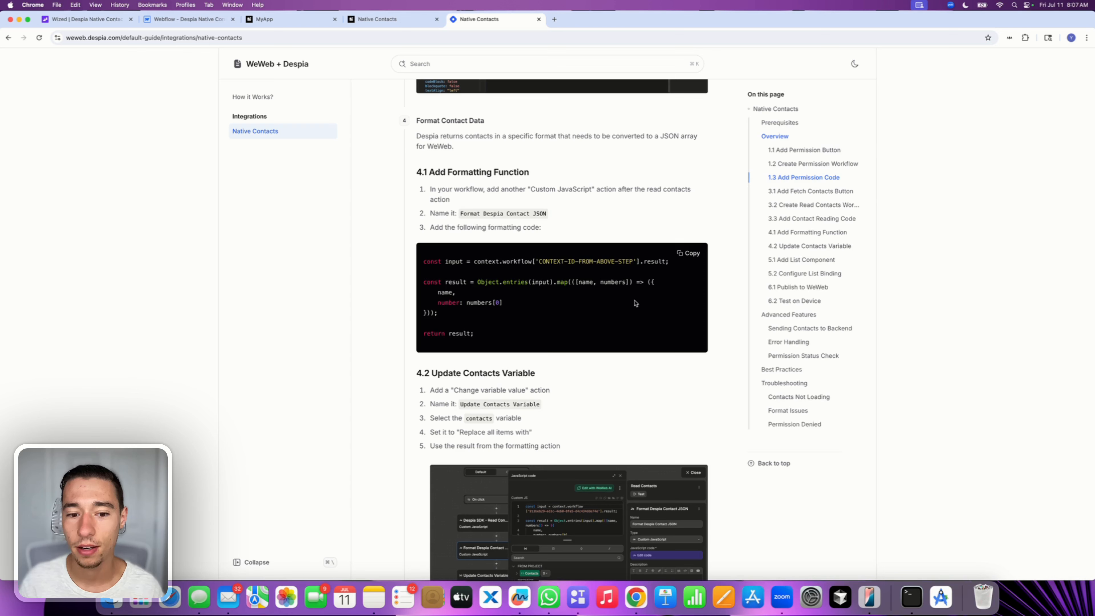
{"action": "left_click_drag", "start_coordinate": [507, 304], "coordinate": [422, 288]}
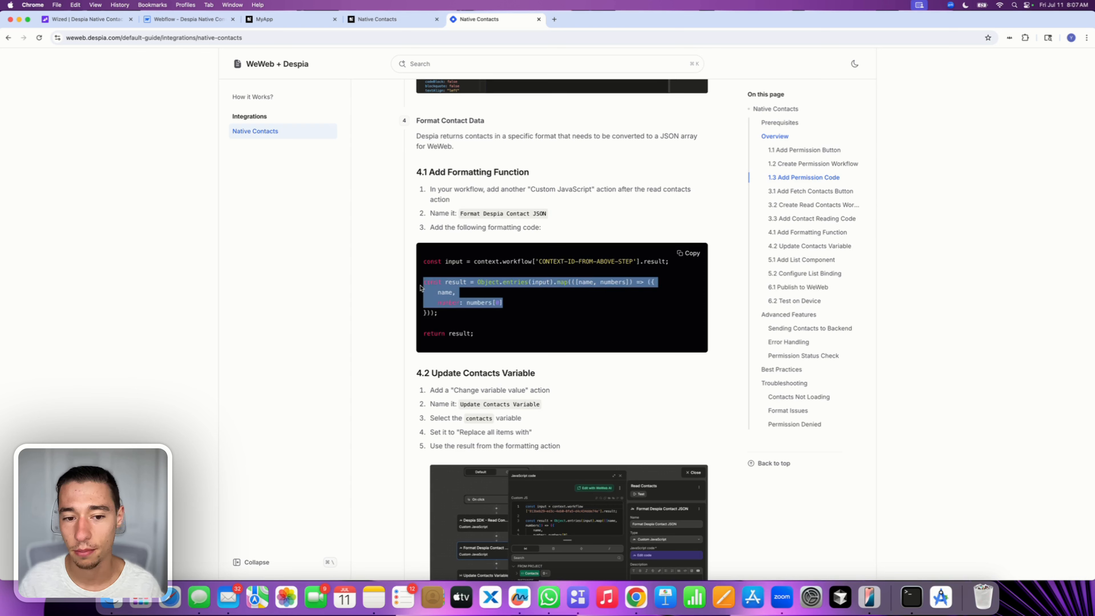
{"action": "left_click", "coordinate": [430, 303]}
{"action": "left_click_drag", "start_coordinate": [482, 334], "coordinate": [412, 286]}
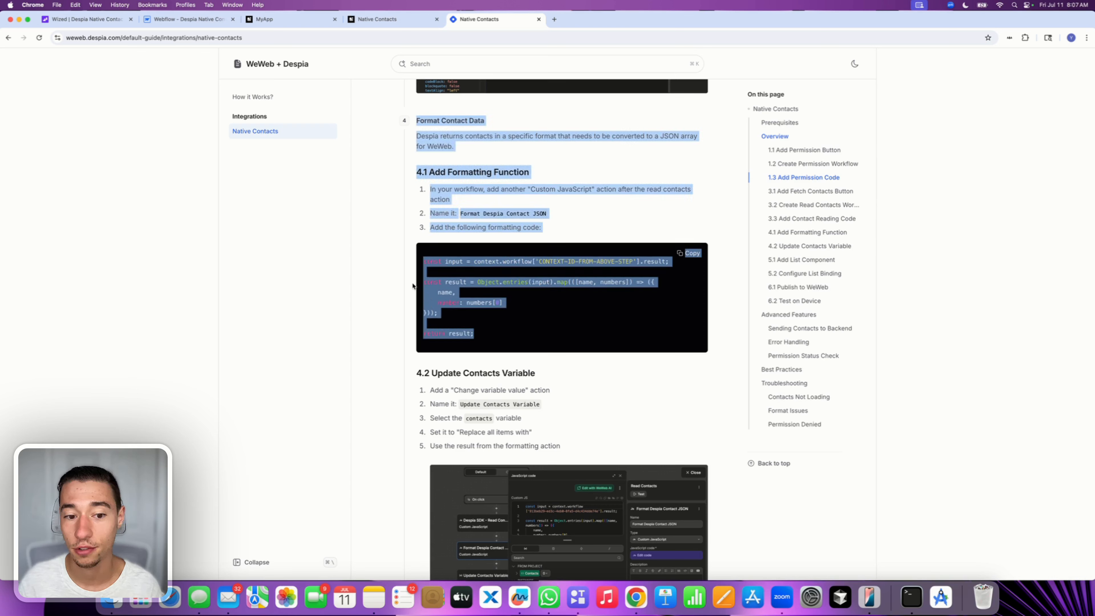
{"action": "left_click", "coordinate": [412, 285]}
{"action": "left_click_drag", "start_coordinate": [474, 337], "coordinate": [420, 285]}
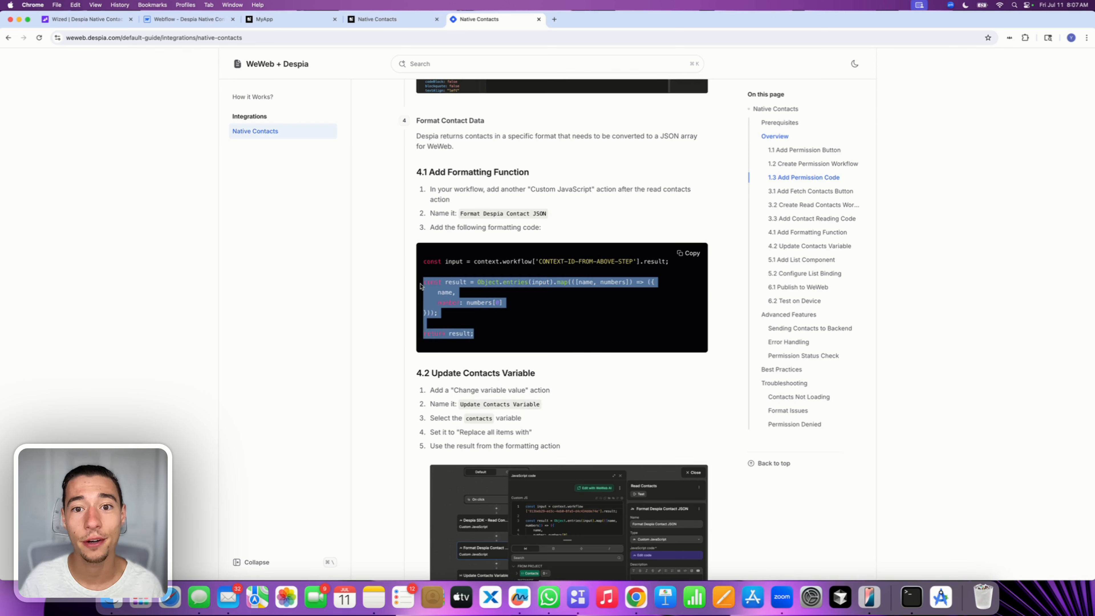
{"action": "key", "text": "super+c"}
{"action": "key", "text": "super+c"}
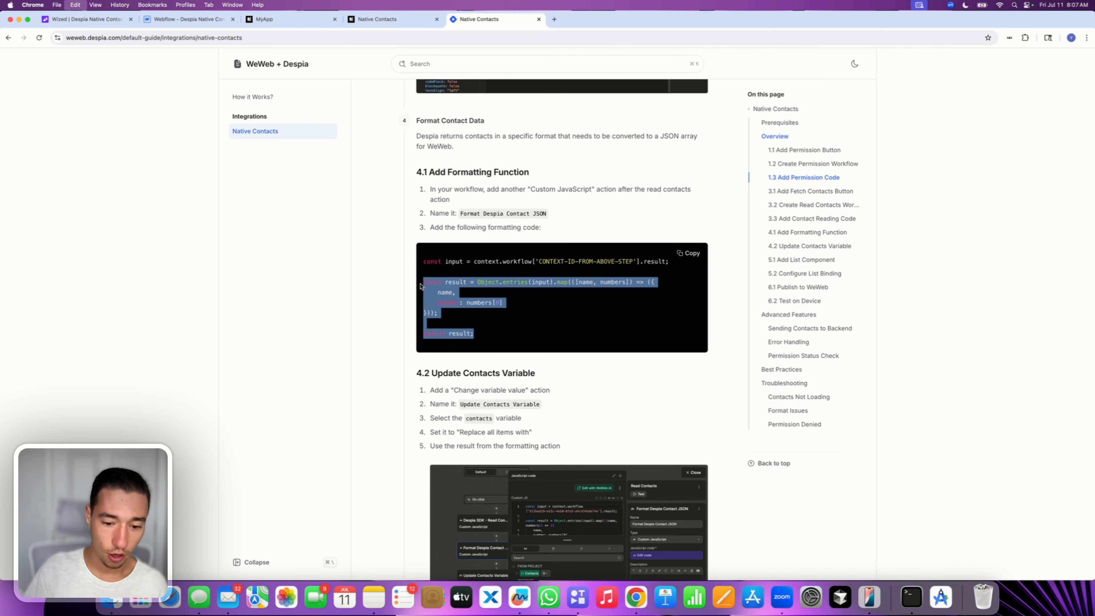
{"action": "left_click", "coordinate": [457, 260]}
{"action": "triple_click", "coordinate": [456, 260]}
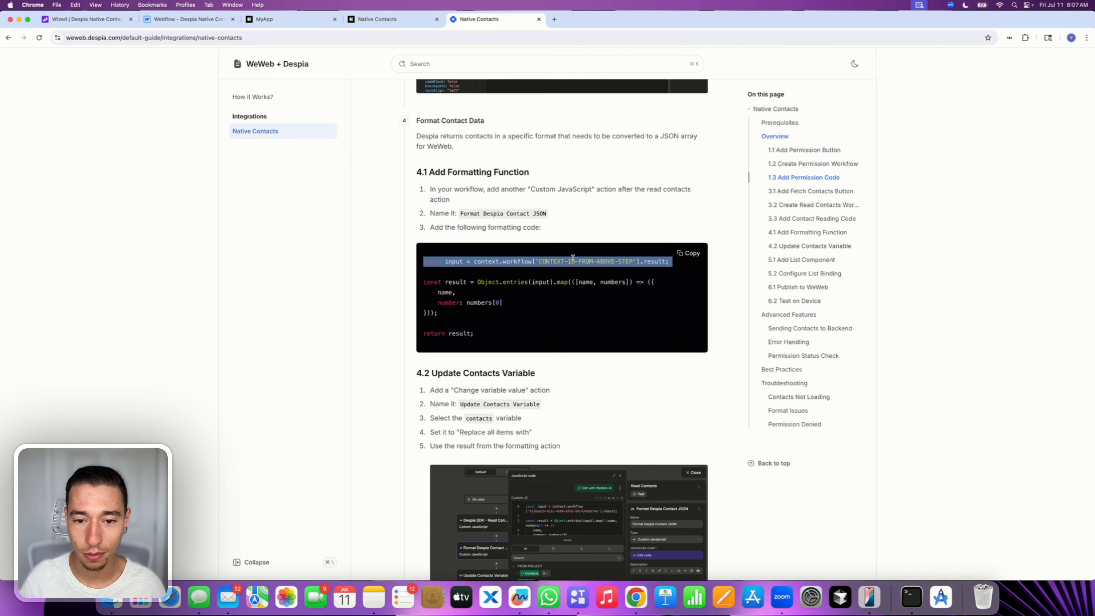
{"action": "left_click", "coordinate": [487, 328]}
{"action": "left_click_drag", "start_coordinate": [483, 337], "coordinate": [422, 282]}
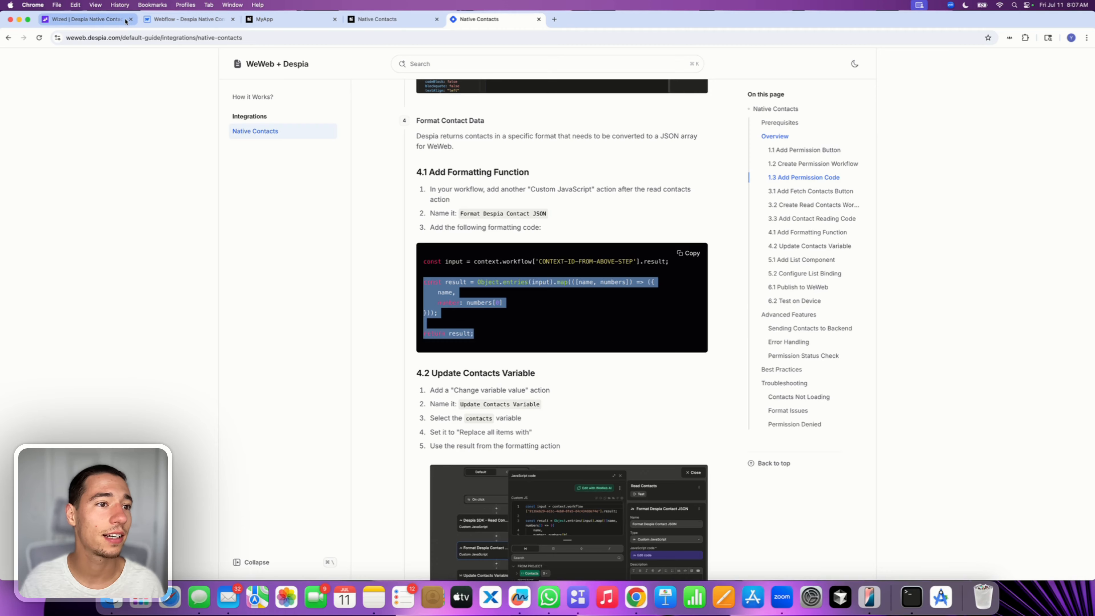
In Wized, open the Read Contacts button's second Run function in the function editor and add blank lines inside the contacts callback
{"action": "left_click", "coordinate": [112, 20]}
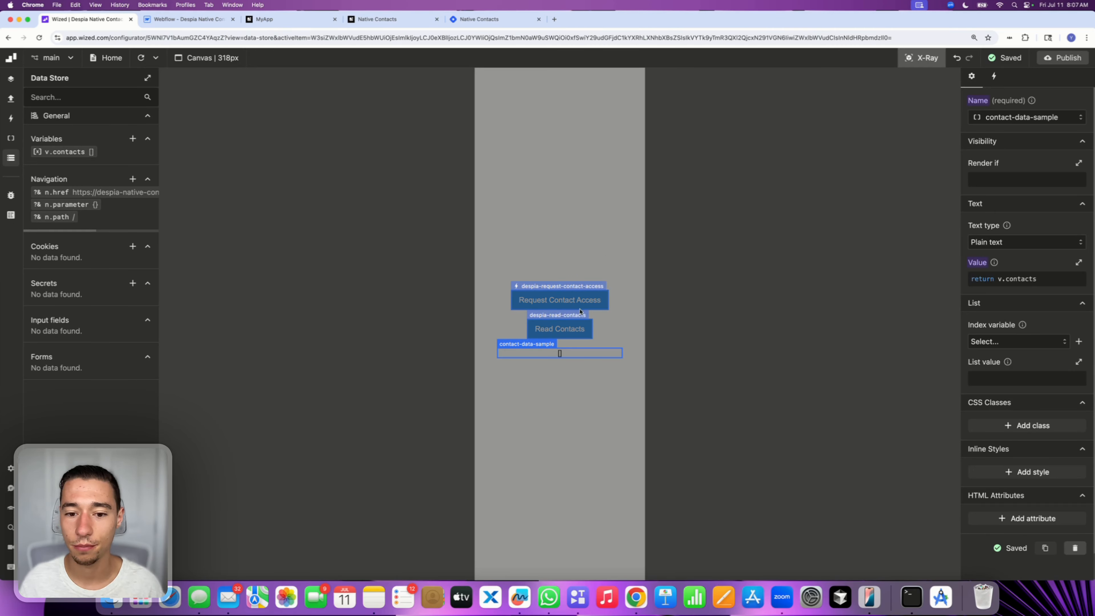
{"action": "left_click", "coordinate": [557, 319]}
{"action": "scroll", "coordinate": [996, 342], "scroll_direction": "down", "scroll_amount": 3}
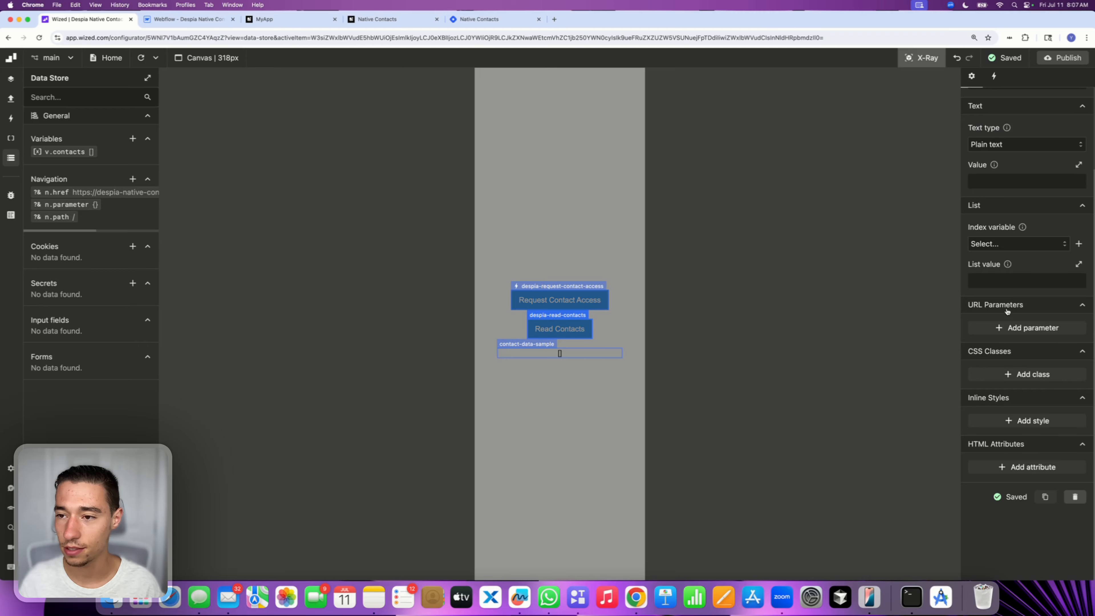
{"action": "left_click", "coordinate": [993, 76]}
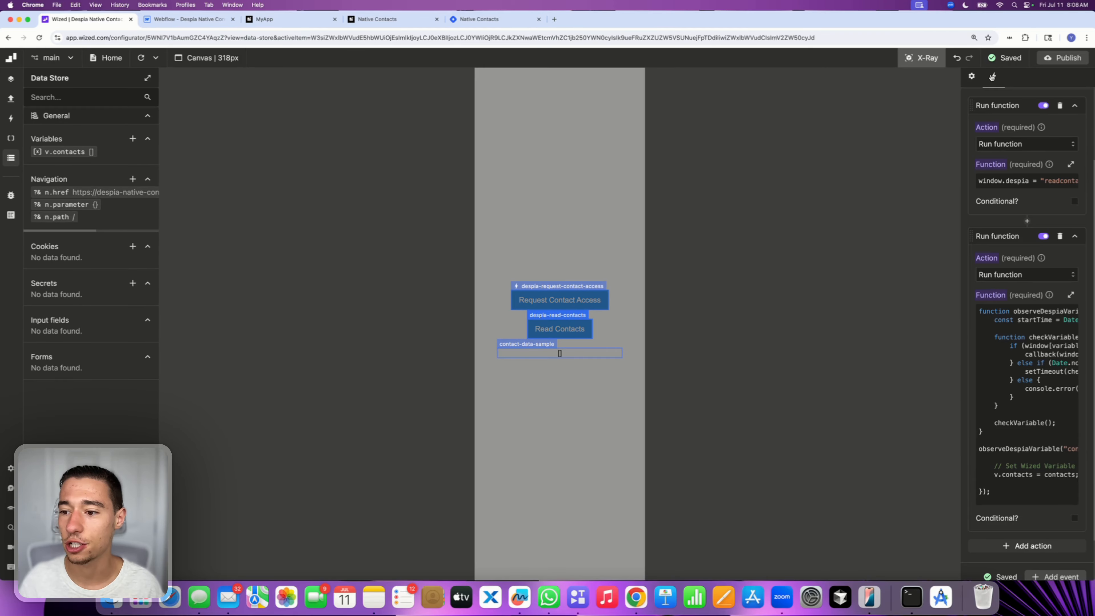
{"action": "left_click", "coordinate": [1039, 377]}
{"action": "scroll", "coordinate": [539, 344], "scroll_direction": "down", "scroll_amount": 3}
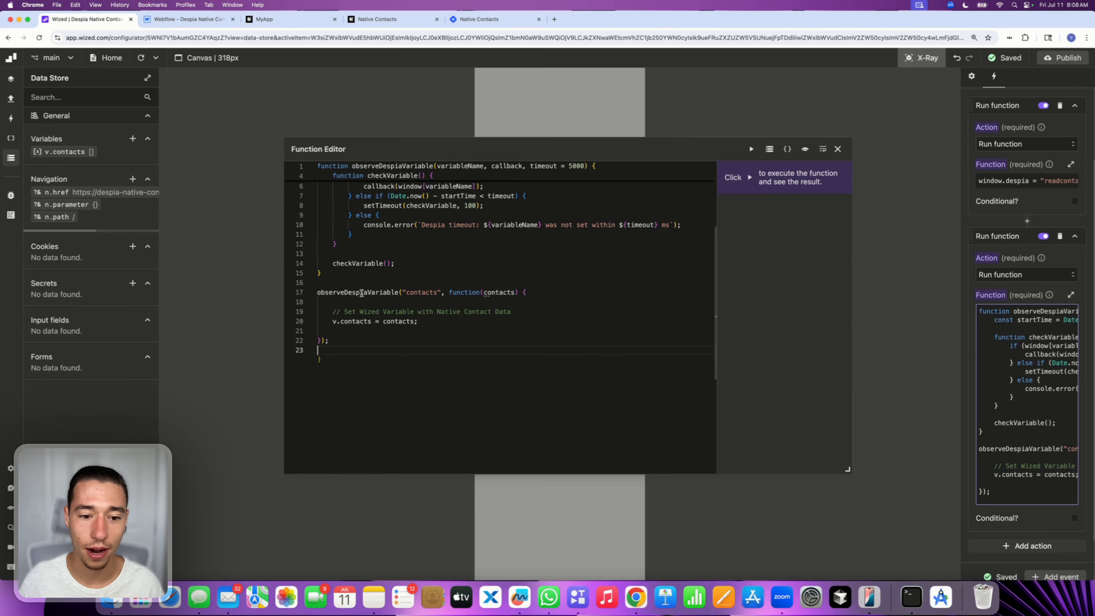
{"action": "left_click", "coordinate": [533, 293]}
{"action": "key", "text": "Return"}
{"action": "key", "text": "Return"}
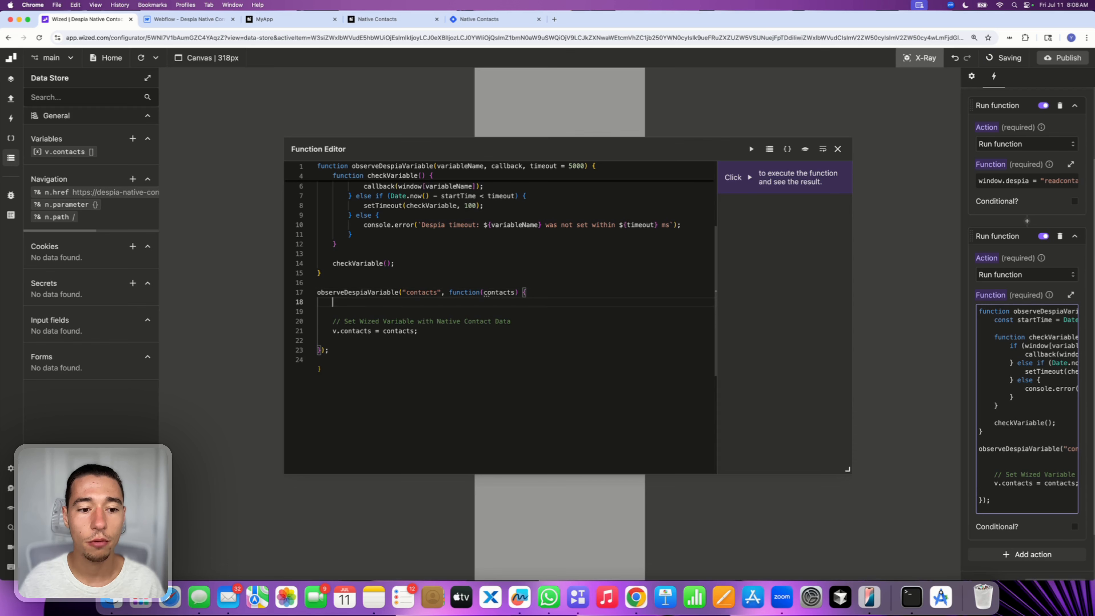
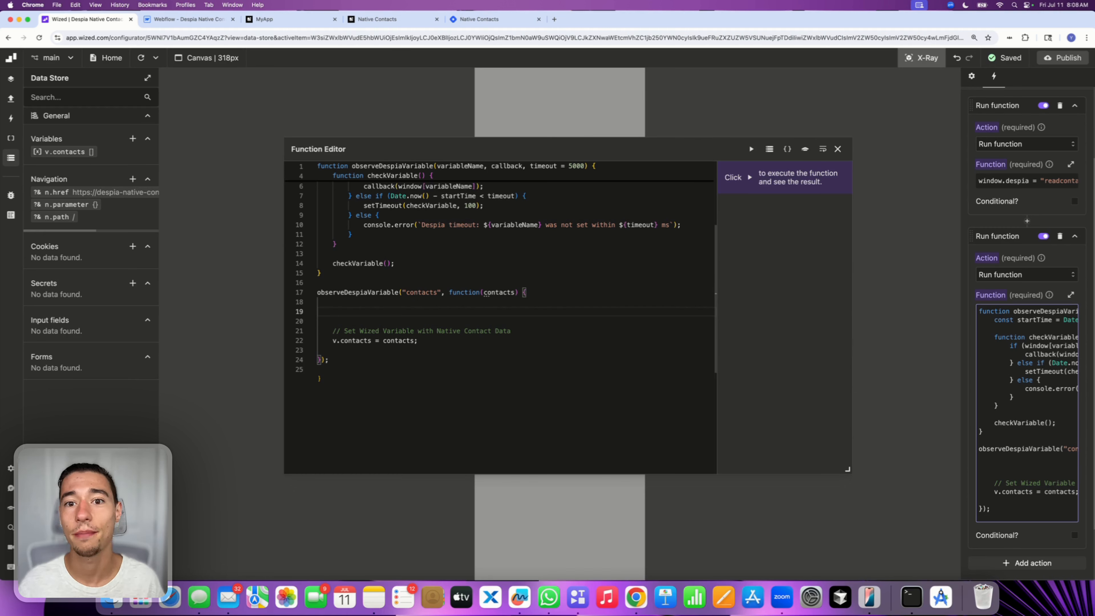
Paste the copied result mapping code into the contacts callback and tidy the blank lines around its closing brackets
{"action": "type", "text": "const result = Object.entries(input).map(([name, numbers]) => ({ name, number: numbers[0] }));  return result;"}
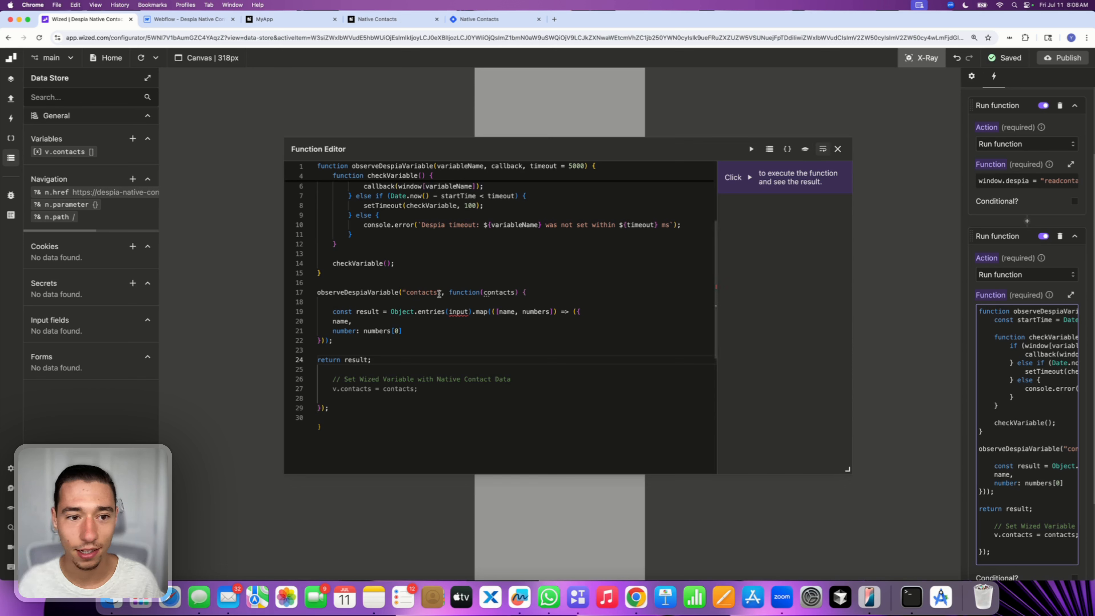
{"action": "left_click", "coordinate": [315, 342]}
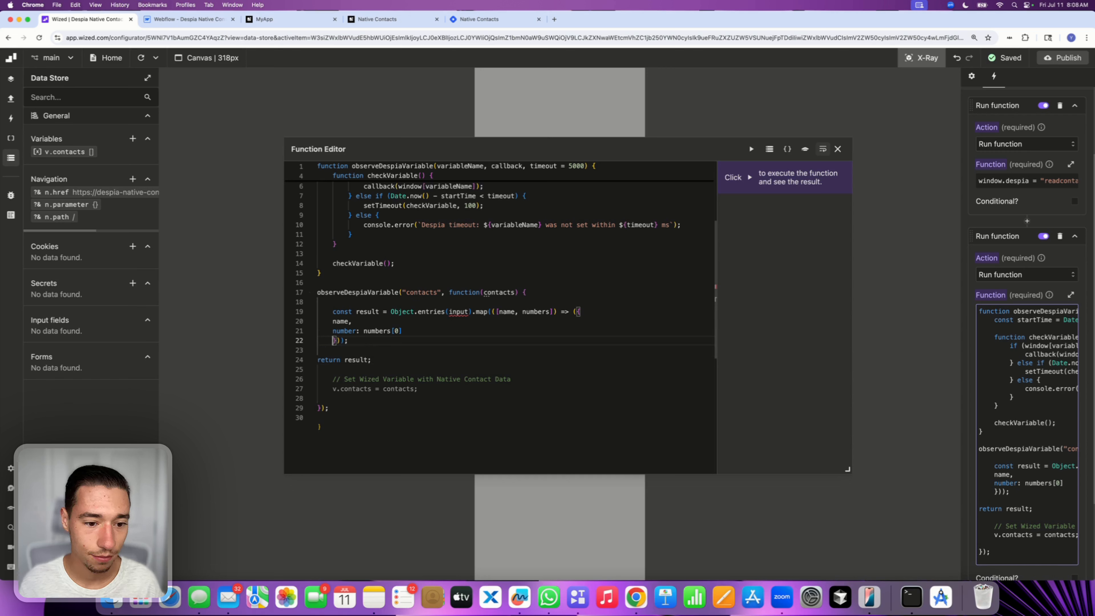
{"action": "key", "text": "BackSpace"}
{"action": "key", "text": "BackSpace"}
{"action": "key", "text": "Return"}
{"action": "key", "text": "BackSpace"}
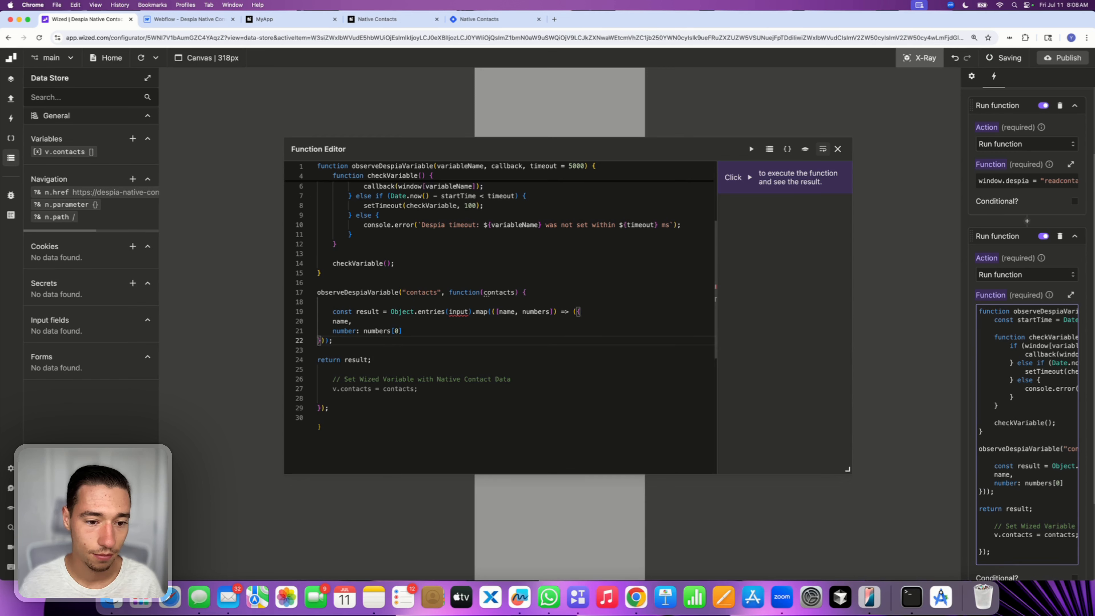
{"action": "key", "text": "Return"}
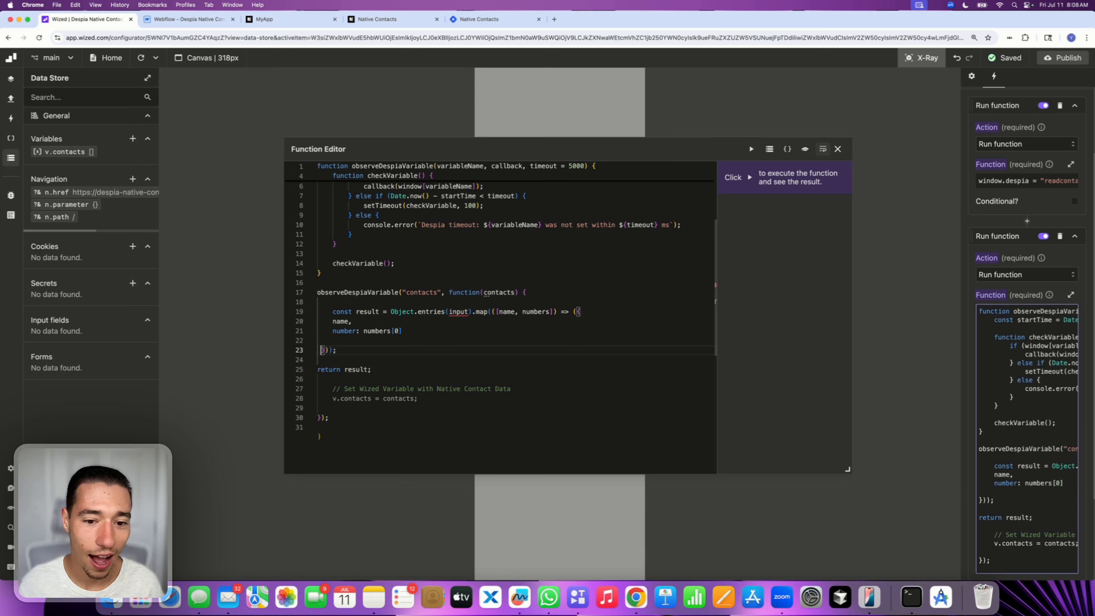
Delete the pasted return result line from the callback
{"action": "left_click", "coordinate": [317, 370]}
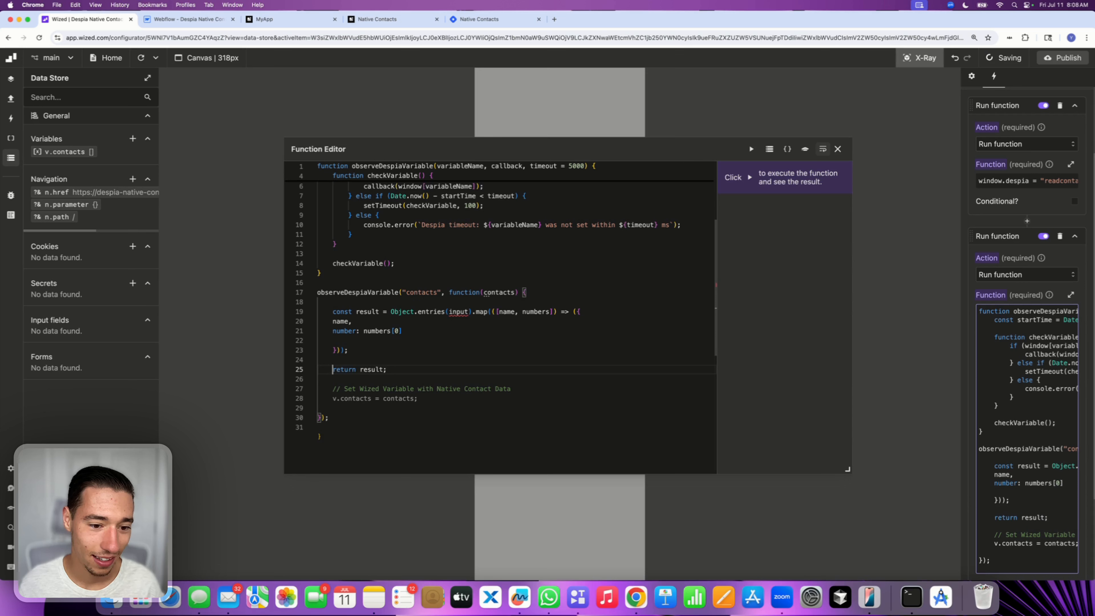
{"action": "triple_click", "coordinate": [372, 370]}
{"action": "key", "text": "BackSpace"}
{"action": "key", "text": "BackSpace"}
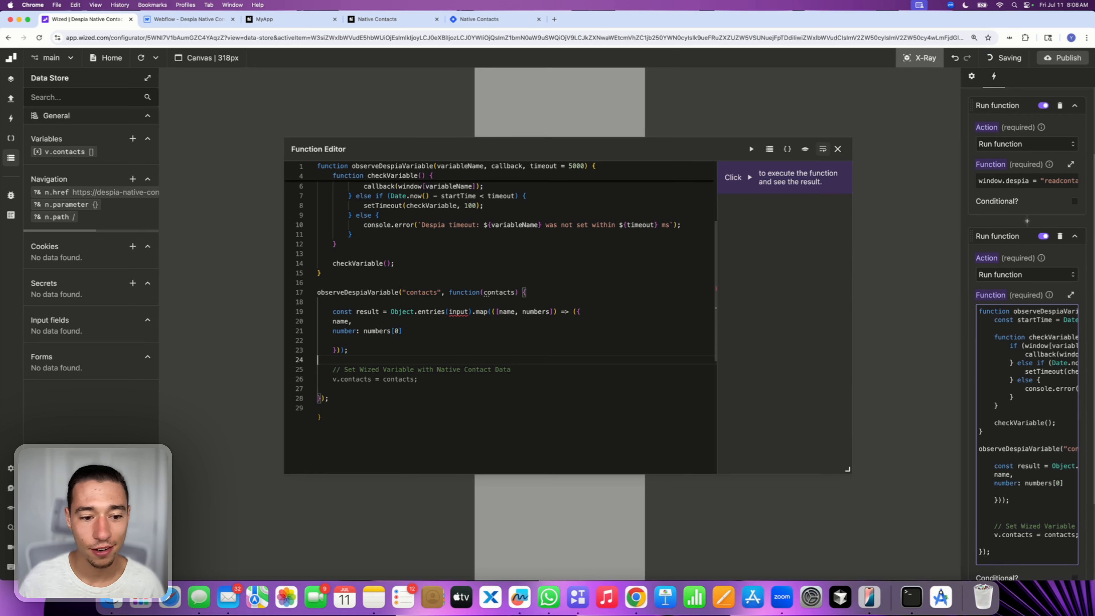
Examine the variable names used in the pasted mapping code and the contacts callback
{"action": "double_click", "coordinate": [367, 311]}
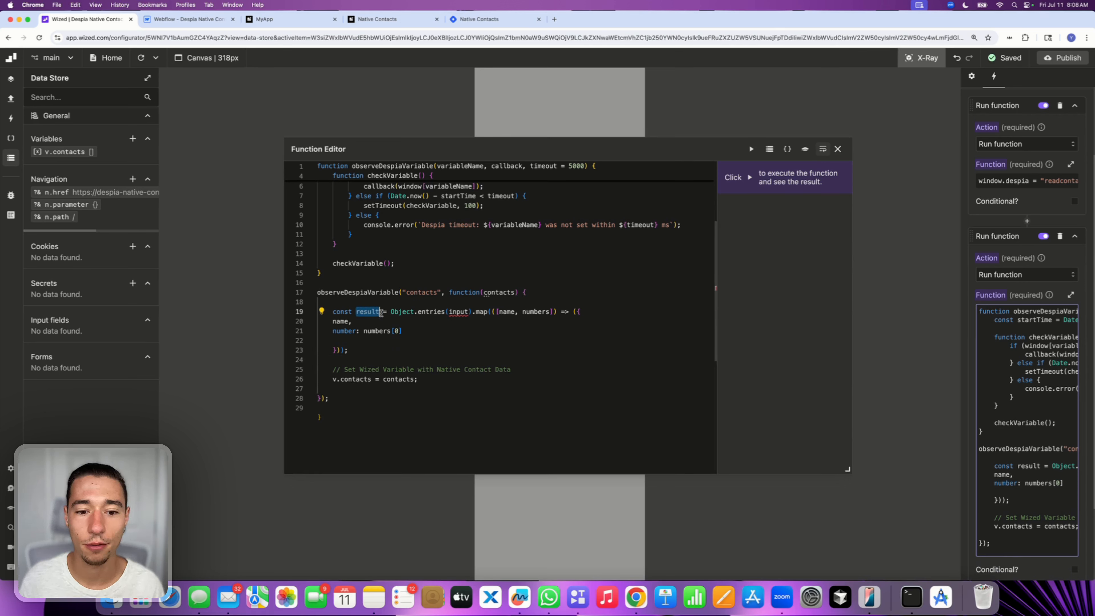
{"action": "left_click", "coordinate": [427, 341]}
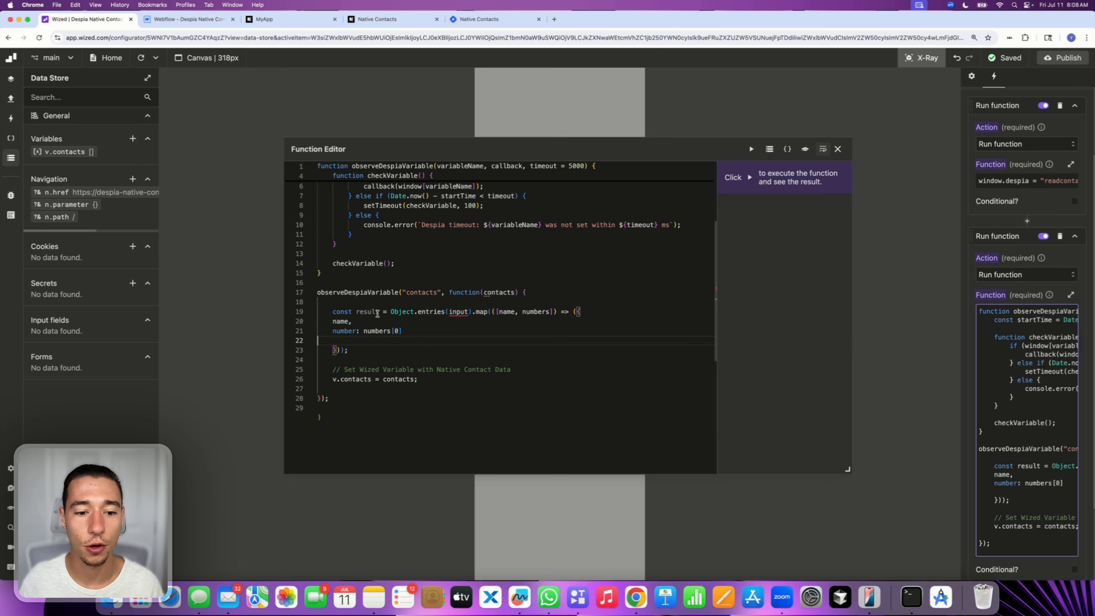
{"action": "double_click", "coordinate": [404, 380]}
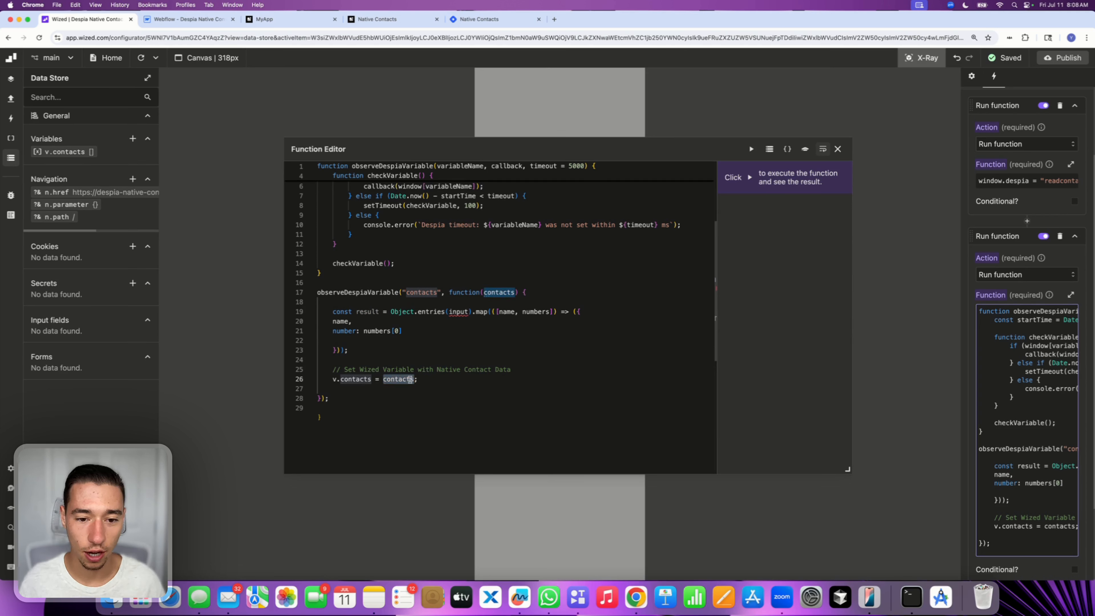
{"action": "double_click", "coordinate": [464, 312]}
{"action": "double_click", "coordinate": [487, 371]}
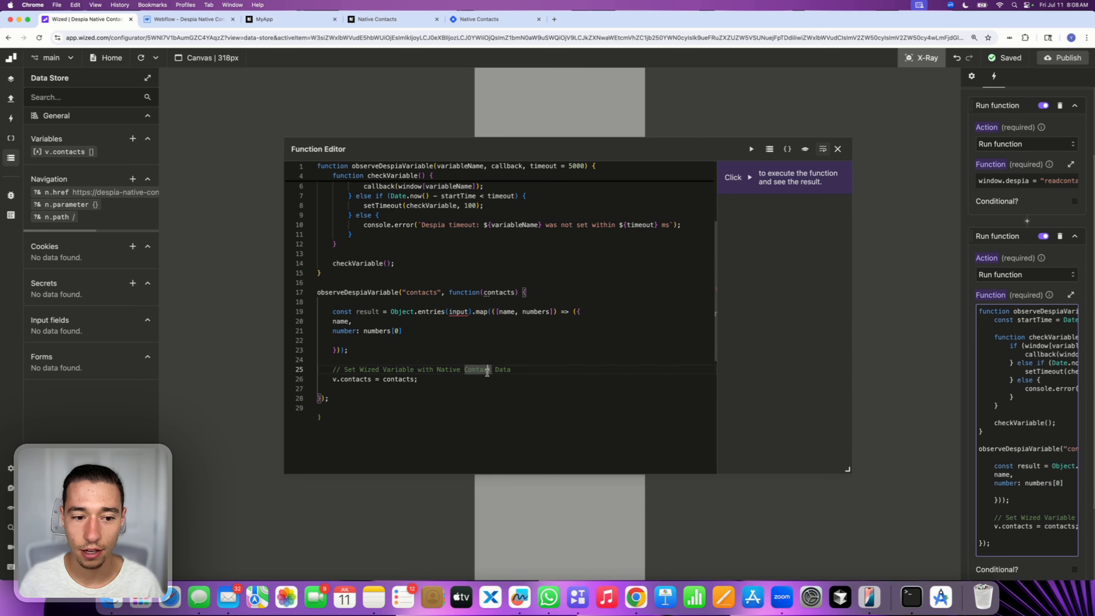
{"action": "left_click", "coordinate": [501, 340]}
{"action": "left_click", "coordinate": [503, 311]}
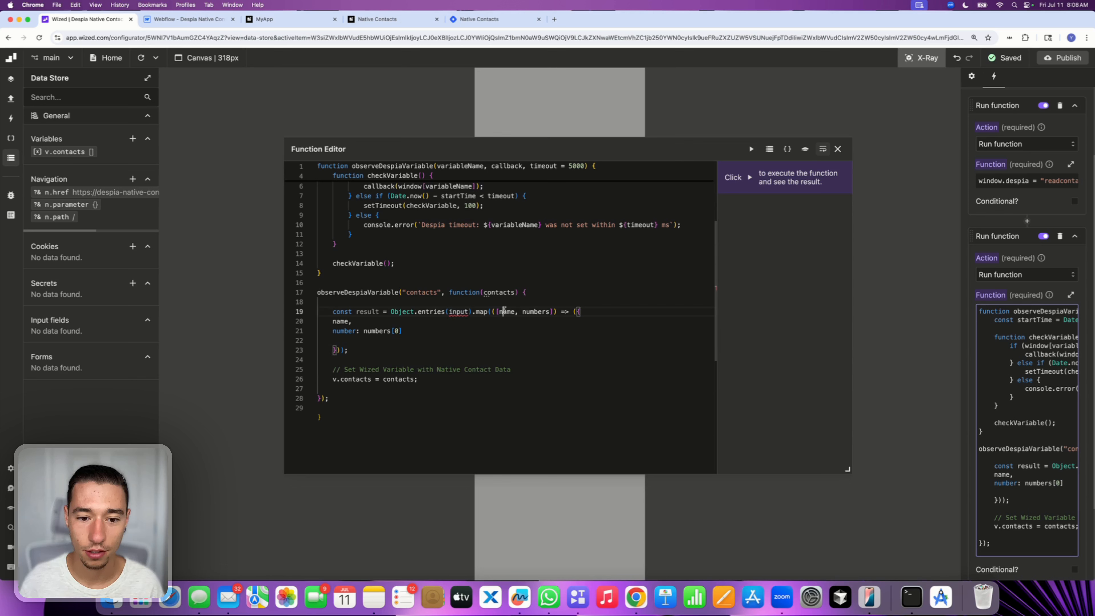
{"action": "double_click", "coordinate": [536, 311]}
{"action": "left_click", "coordinate": [397, 344]}
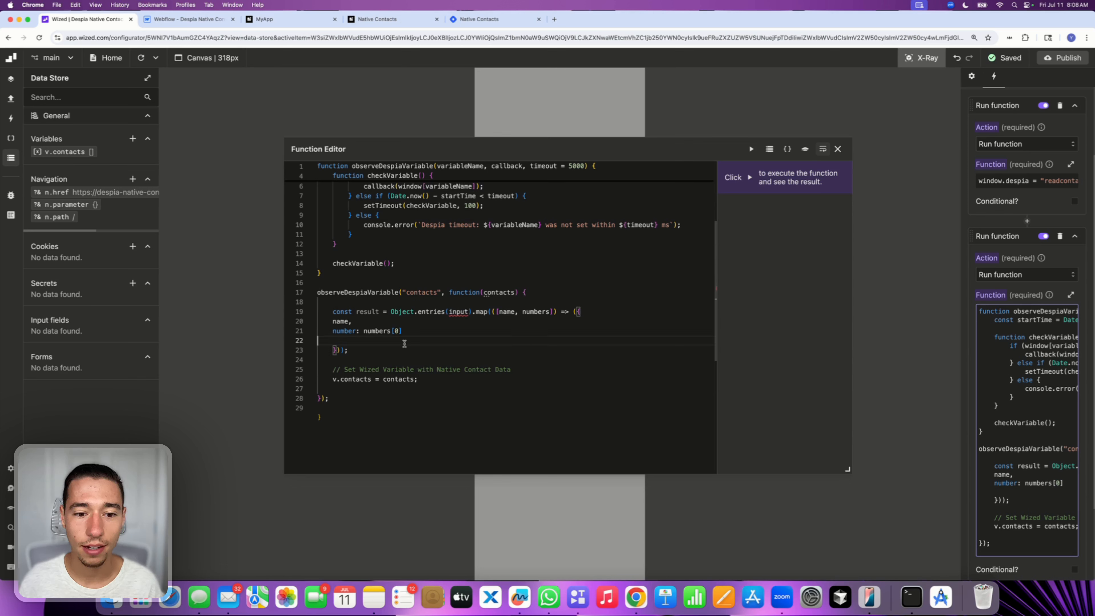
{"action": "double_click", "coordinate": [368, 311]}
{"action": "double_click", "coordinate": [458, 311]}
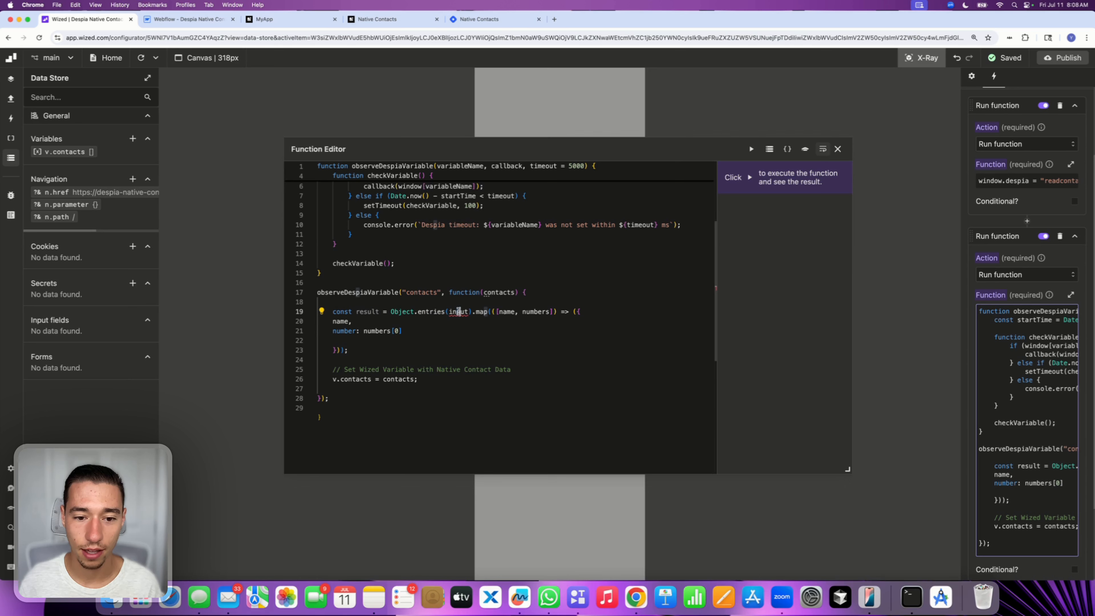
Check how the guide's 4.1 formatting code defines the input variable, then return to the Wized function editor
{"action": "left_click", "coordinate": [461, 24]}
{"action": "left_click", "coordinate": [457, 297]}
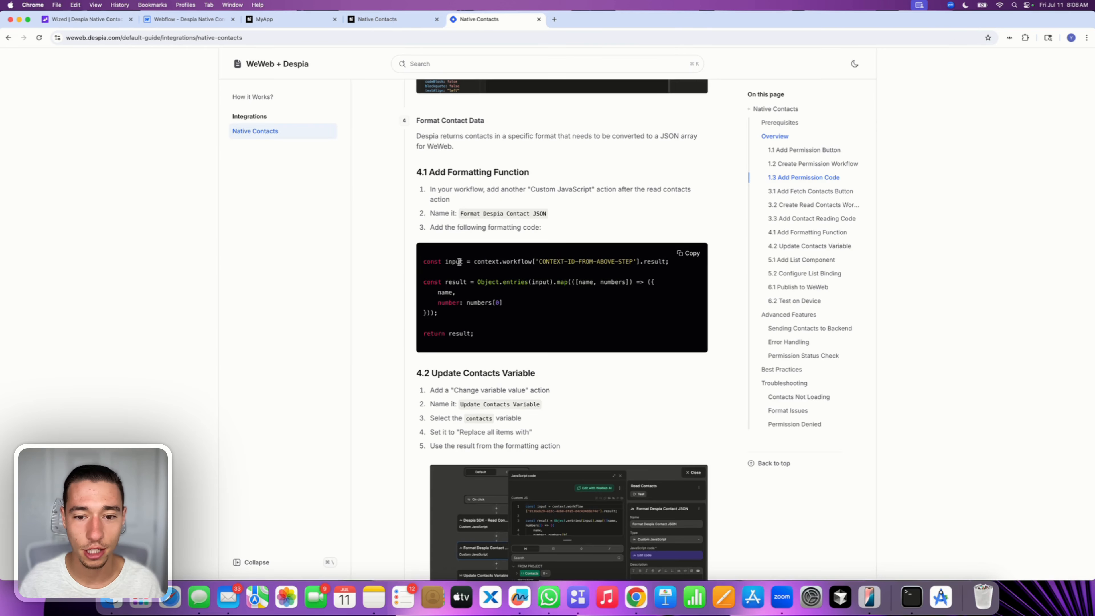
{"action": "double_click", "coordinate": [453, 262]}
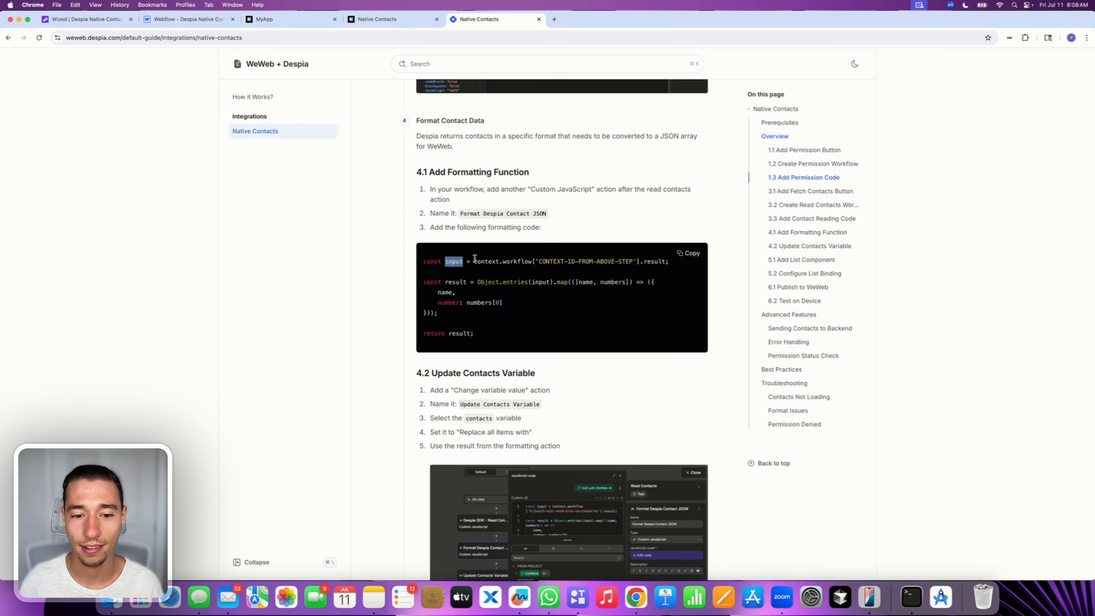
{"action": "left_click_drag", "start_coordinate": [475, 262], "coordinate": [671, 262]}
{"action": "left_click", "coordinate": [567, 274]}
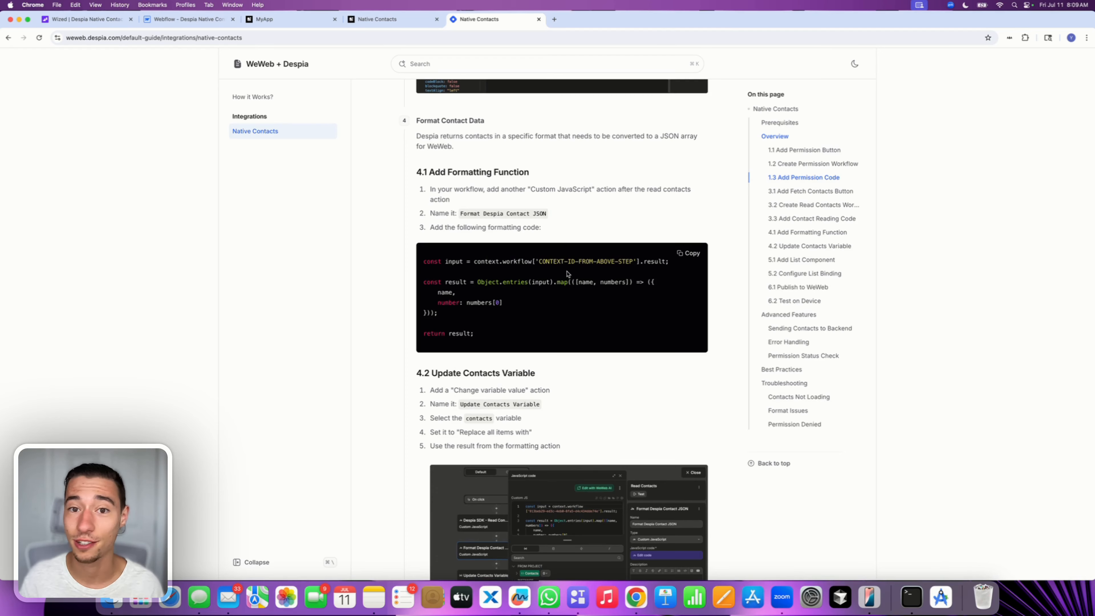
{"action": "left_click", "coordinate": [86, 19]}
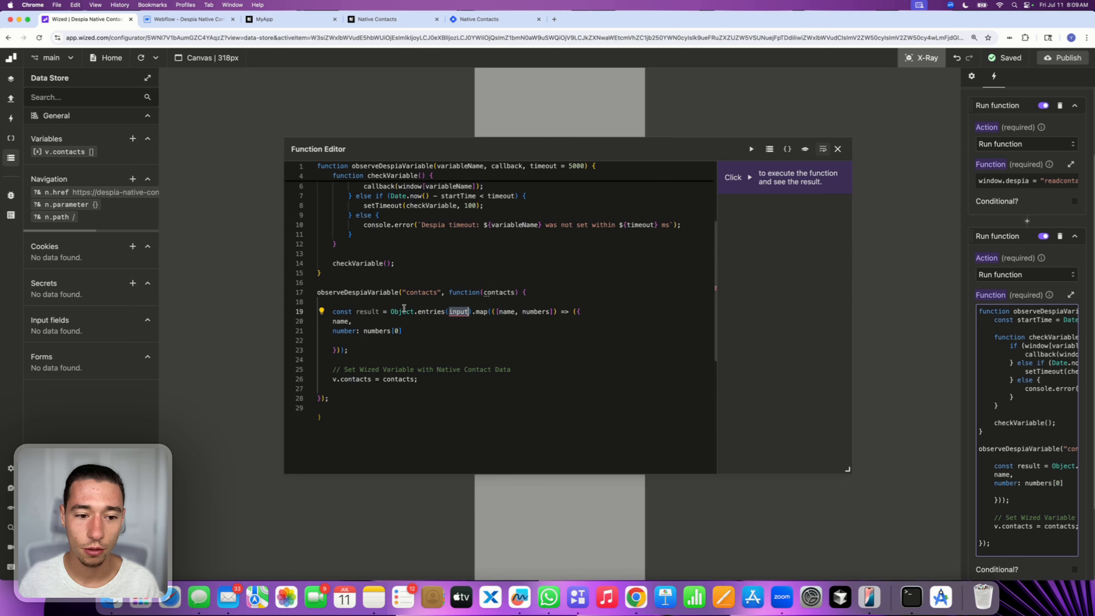
Add a line declaring const input = contacts above the result mapping
{"action": "left_click", "coordinate": [519, 293]}
{"action": "key", "text": "Return"}
{"action": "key", "text": "Return"}
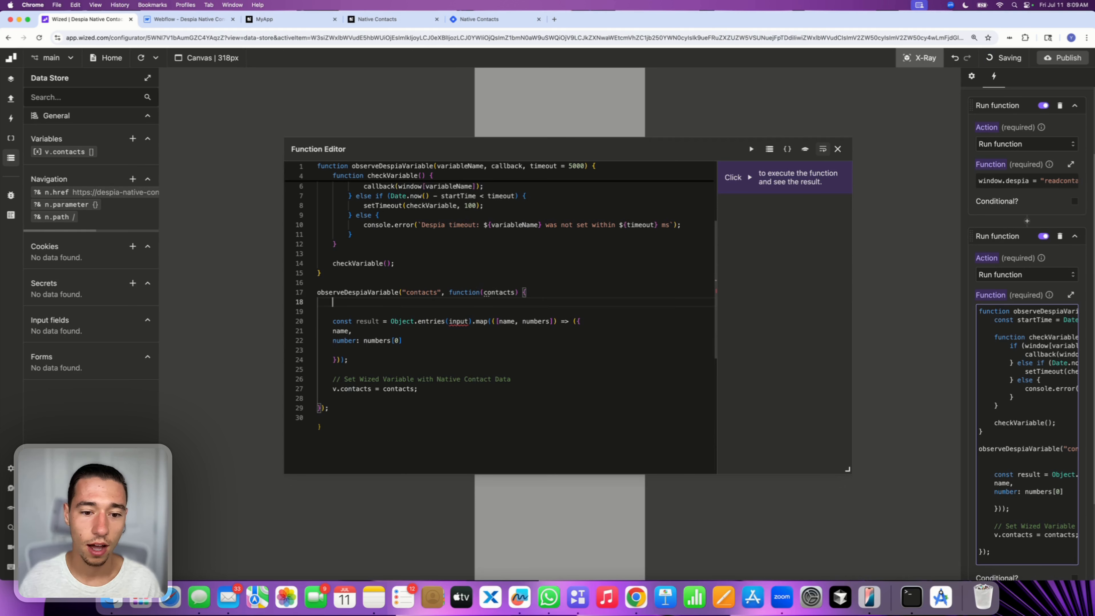
{"action": "type", "text": "const inpo"}
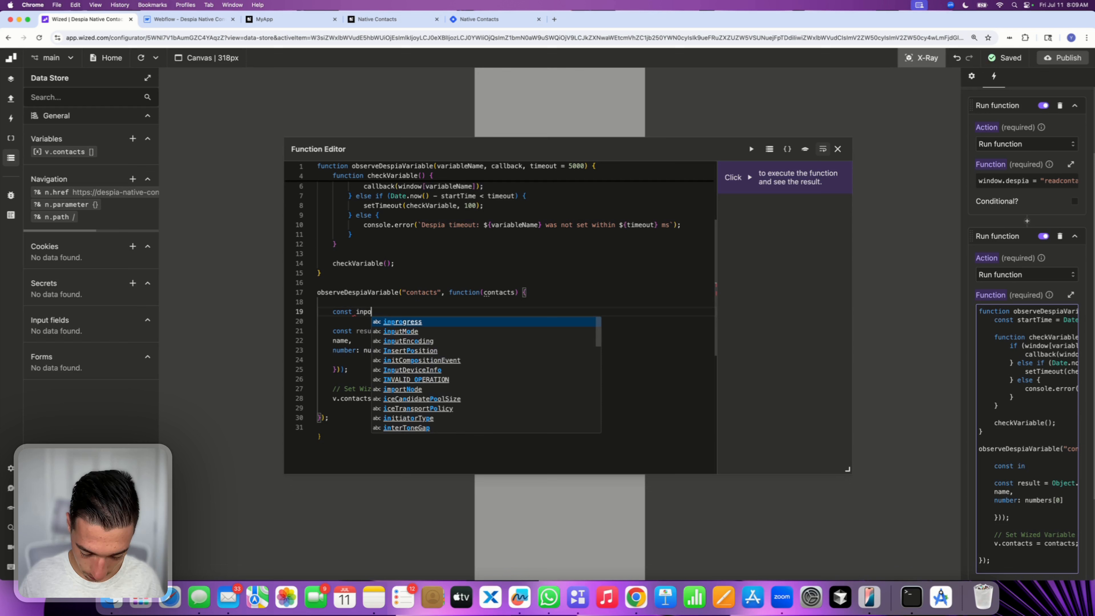
{"action": "key", "text": "BackSpace"}
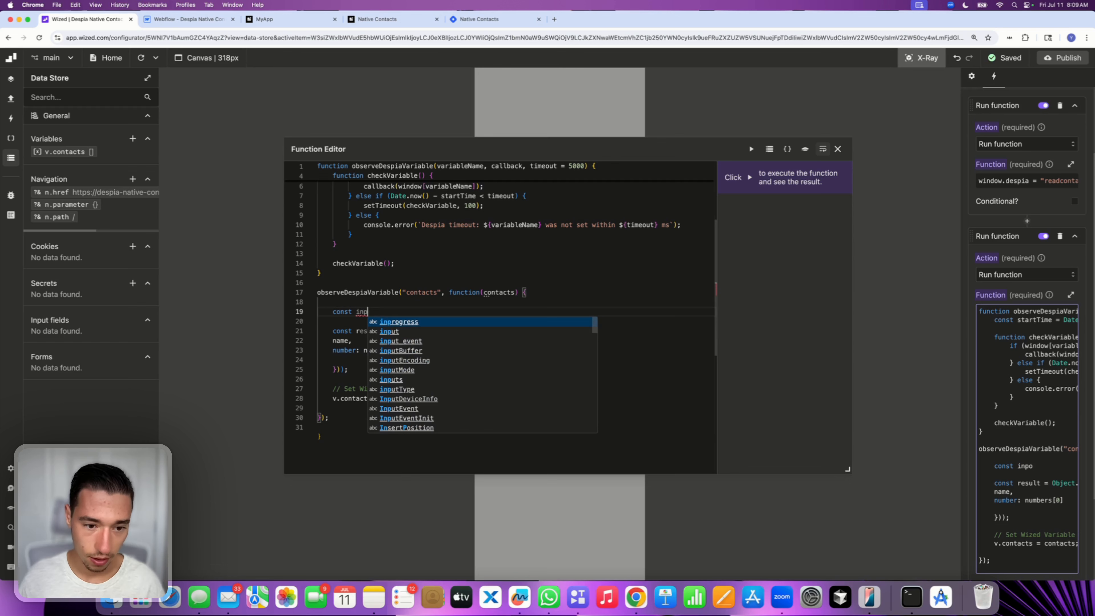
{"action": "type", "text": "ut "}
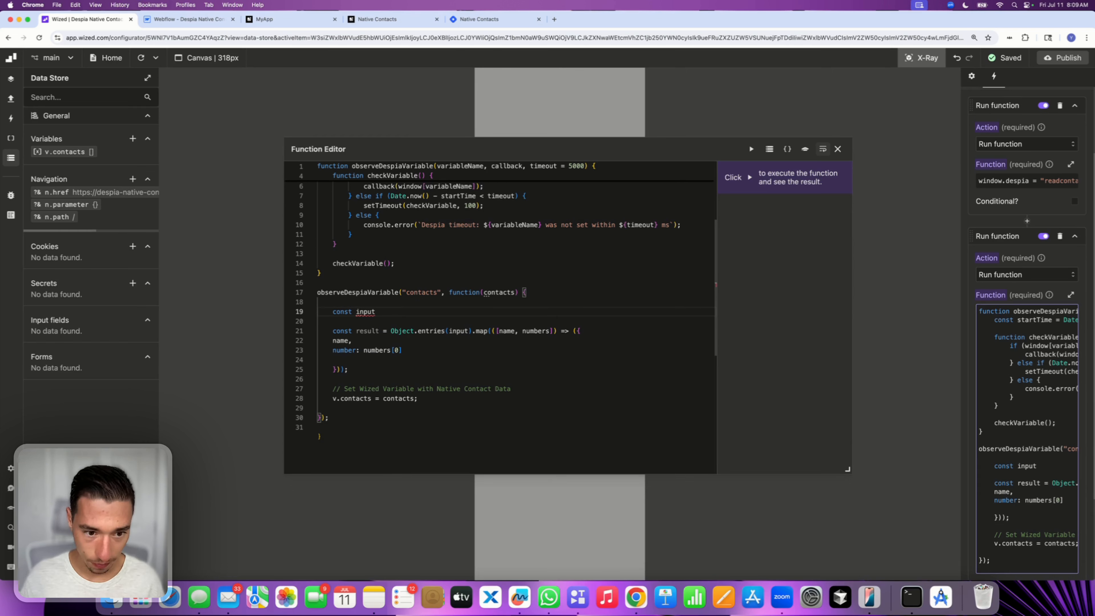
{"action": "type", "text": "= "}
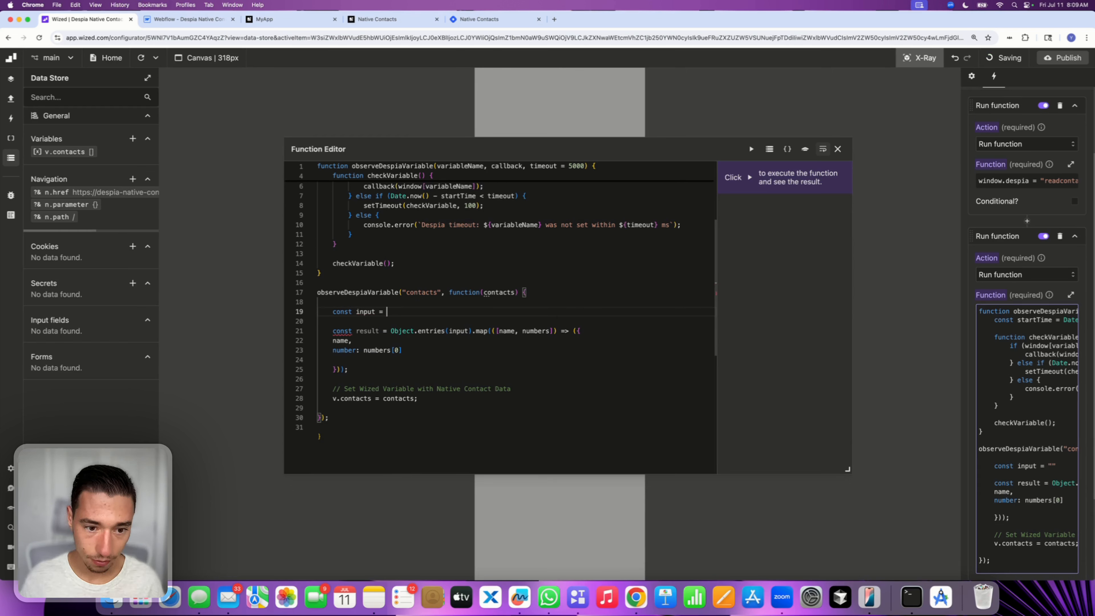
{"action": "type", "text": "contacts"}
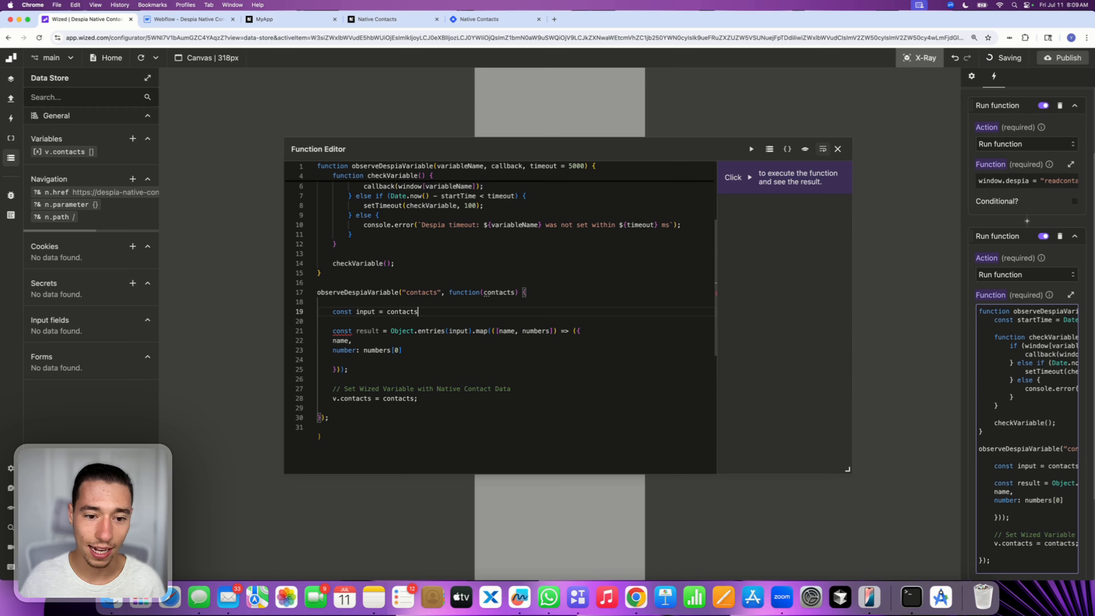
Replace input inside Object.entries with contacts in the result mapping line
{"action": "double_click", "coordinate": [421, 293]}
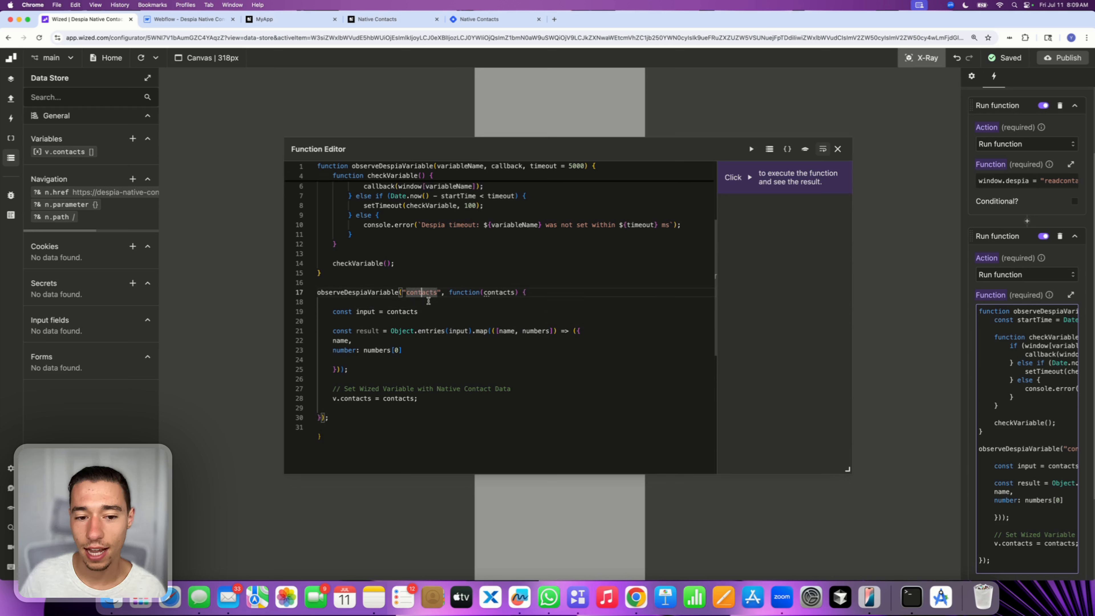
{"action": "double_click", "coordinate": [365, 311]}
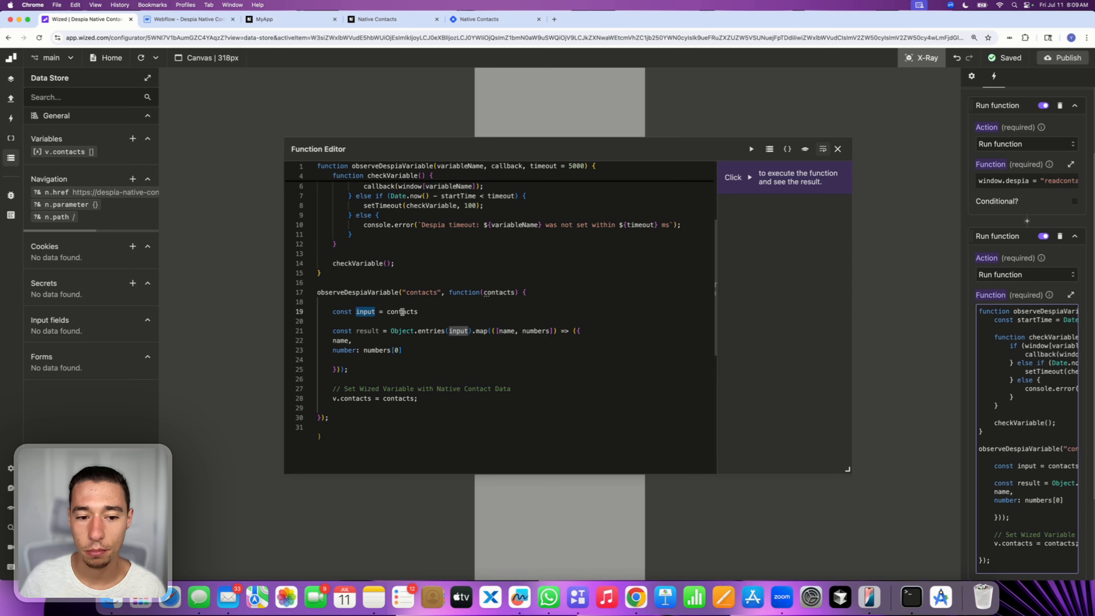
{"action": "double_click", "coordinate": [403, 311]}
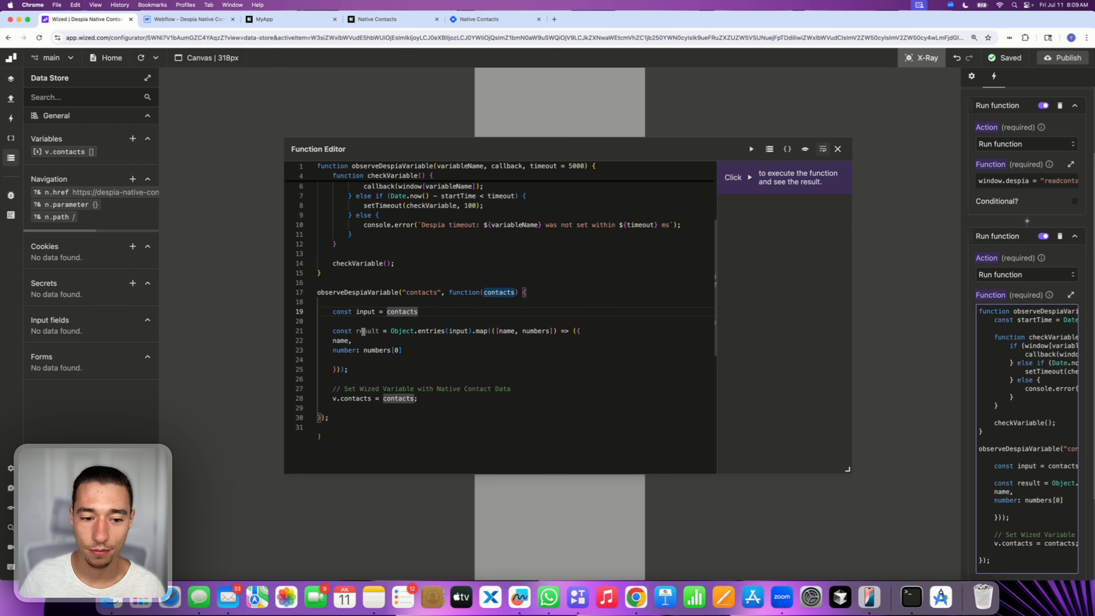
{"action": "double_click", "coordinate": [363, 330]}
{"action": "double_click", "coordinate": [431, 331]}
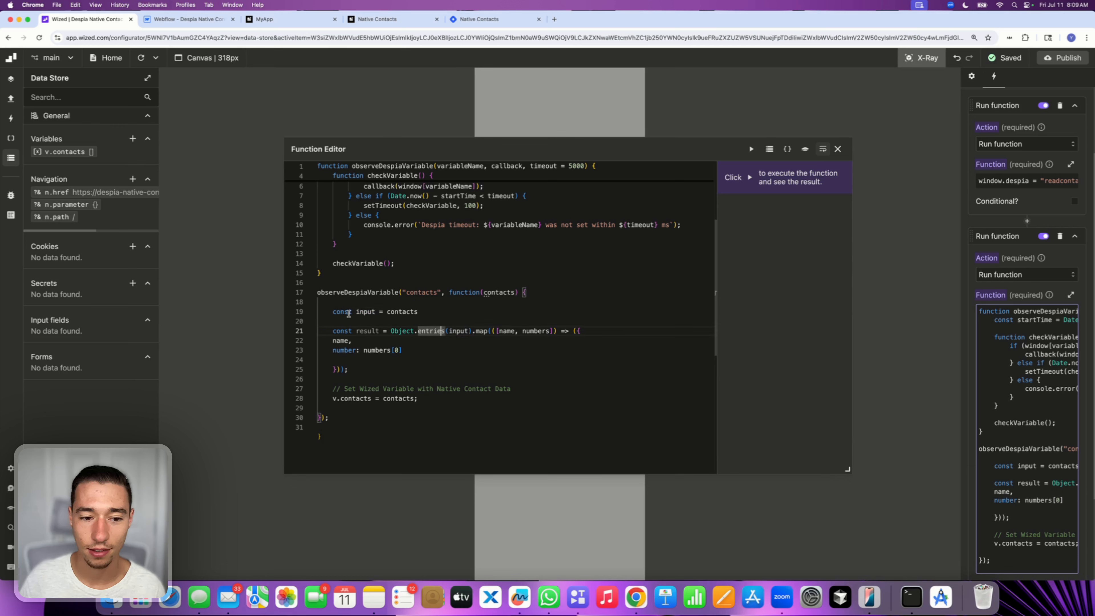
{"action": "double_click", "coordinate": [349, 312]}
{"action": "double_click", "coordinate": [407, 311]}
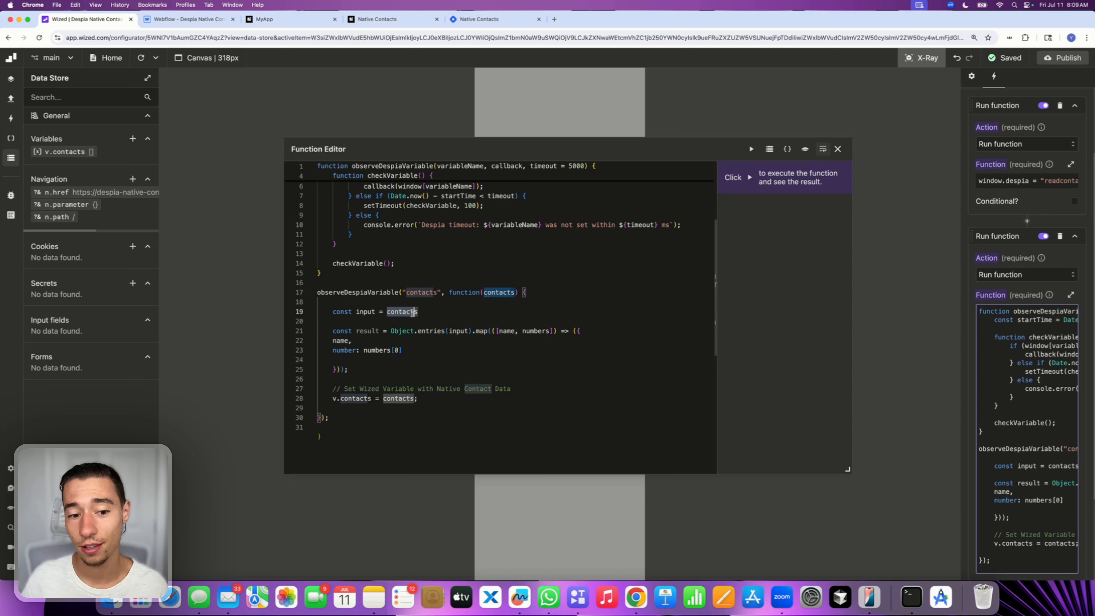
{"action": "left_click", "coordinate": [446, 312]}
{"action": "double_click", "coordinate": [456, 332]}
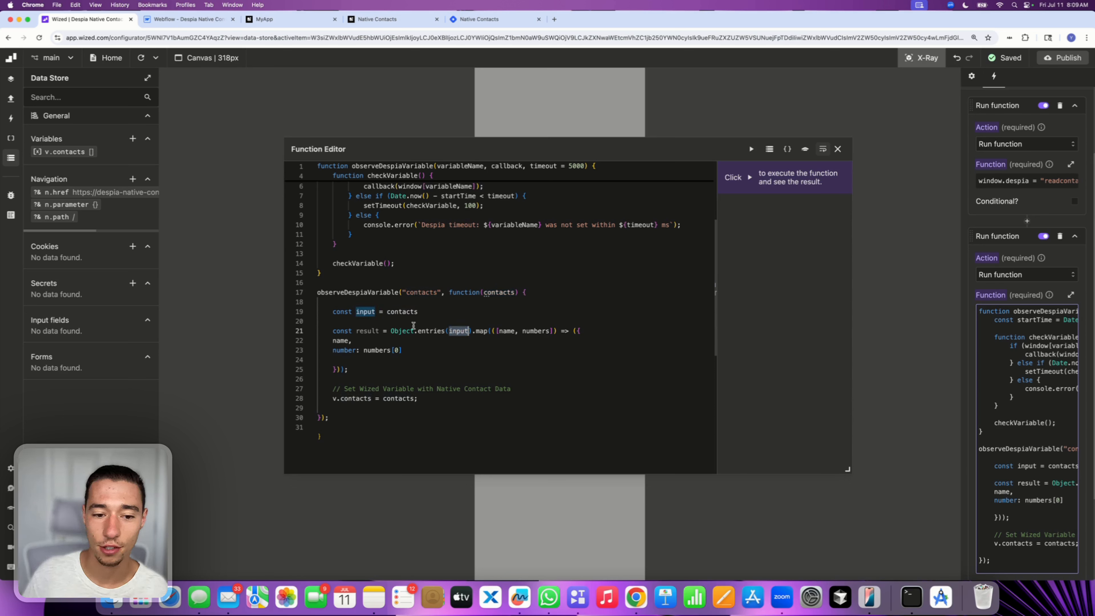
{"action": "double_click", "coordinate": [398, 312]}
{"action": "key", "text": "super+c"}
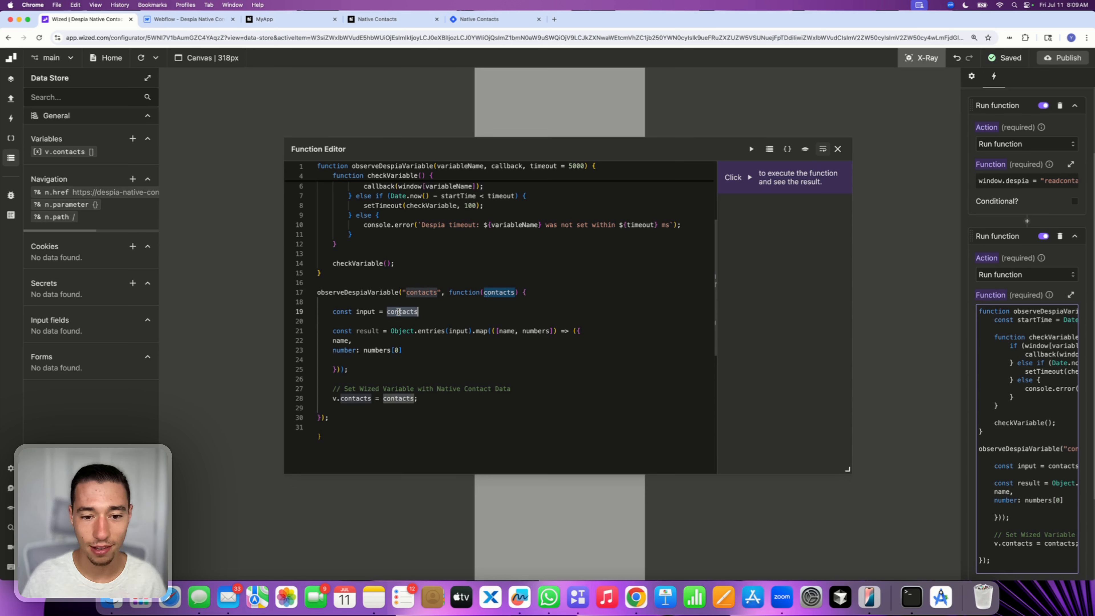
{"action": "double_click", "coordinate": [459, 331]}
{"action": "key", "text": "super+v"}
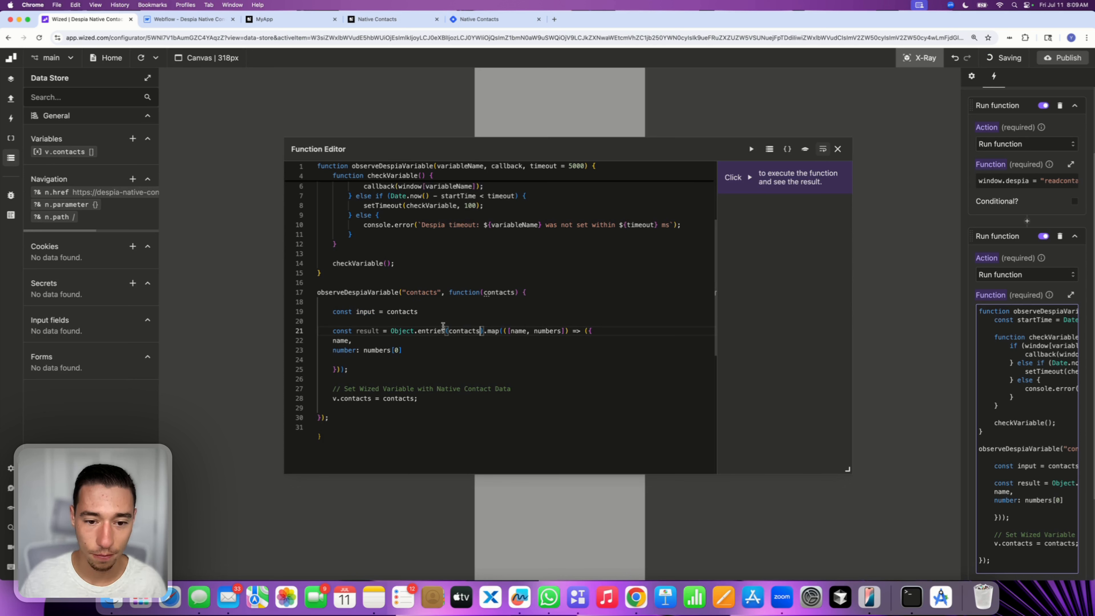
Delete the const input = contacts line from the callback
{"action": "double_click", "coordinate": [403, 311]}
{"action": "triple_click", "coordinate": [403, 311]}
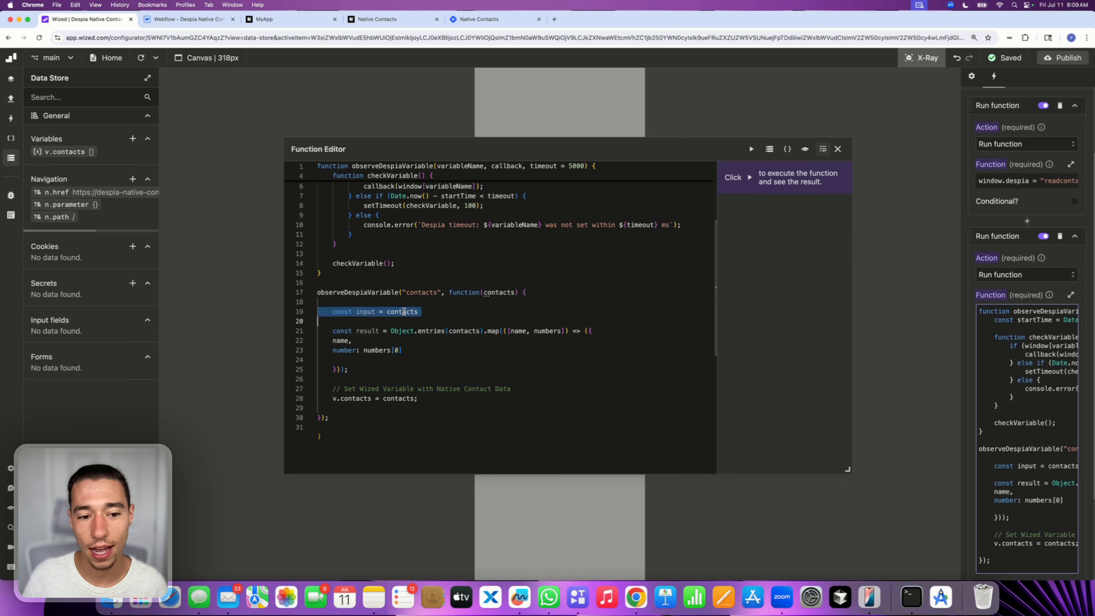
{"action": "key", "text": "BackSpace"}
{"action": "key", "text": "BackSpace"}
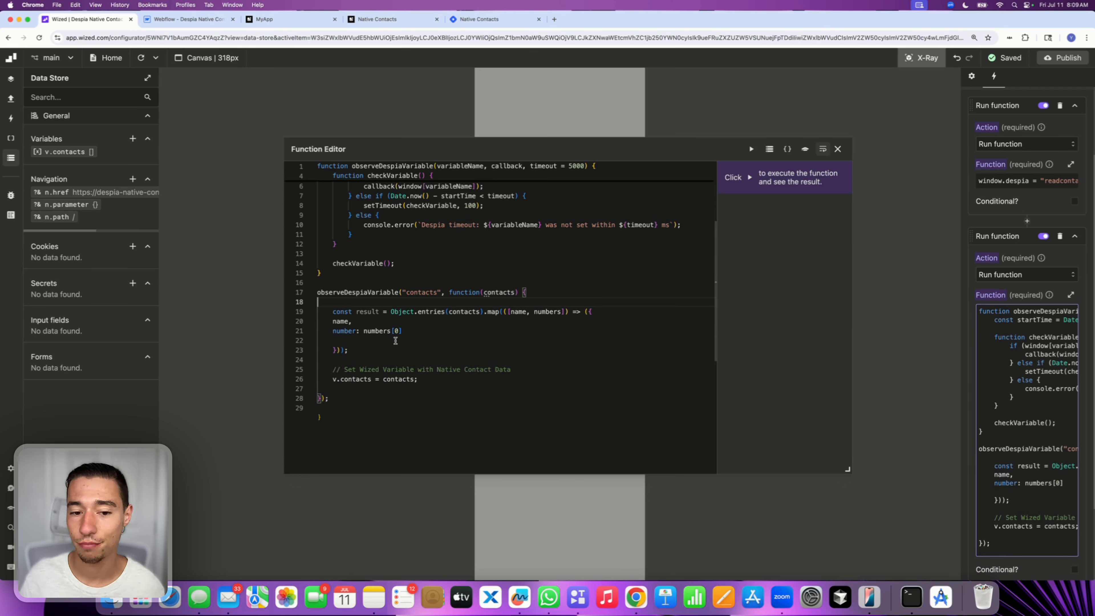
{"action": "left_click", "coordinate": [406, 331]}
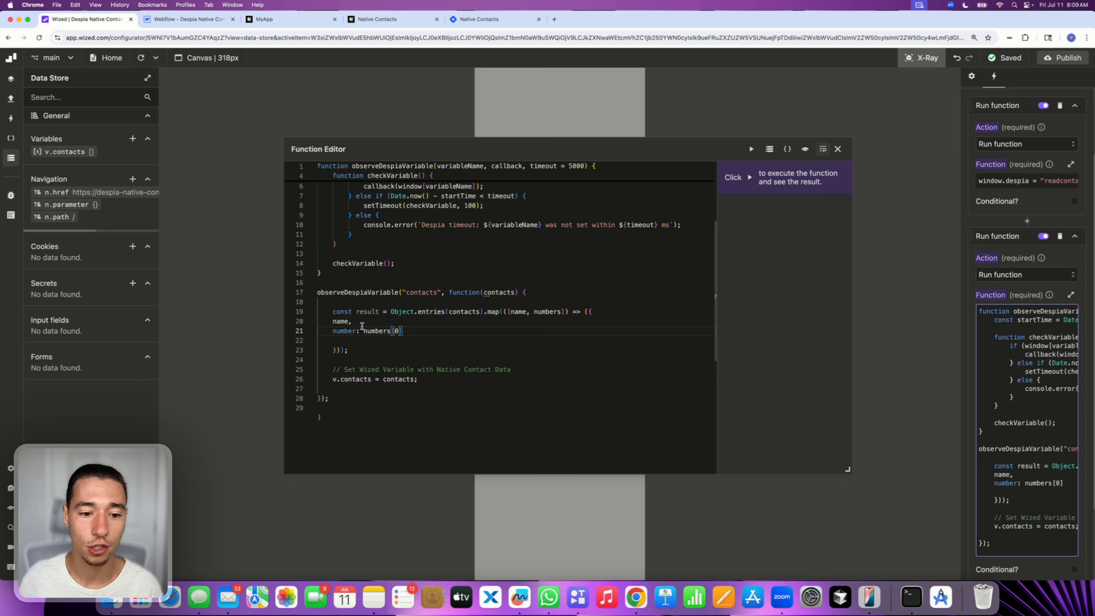
{"action": "left_click", "coordinate": [334, 321]}
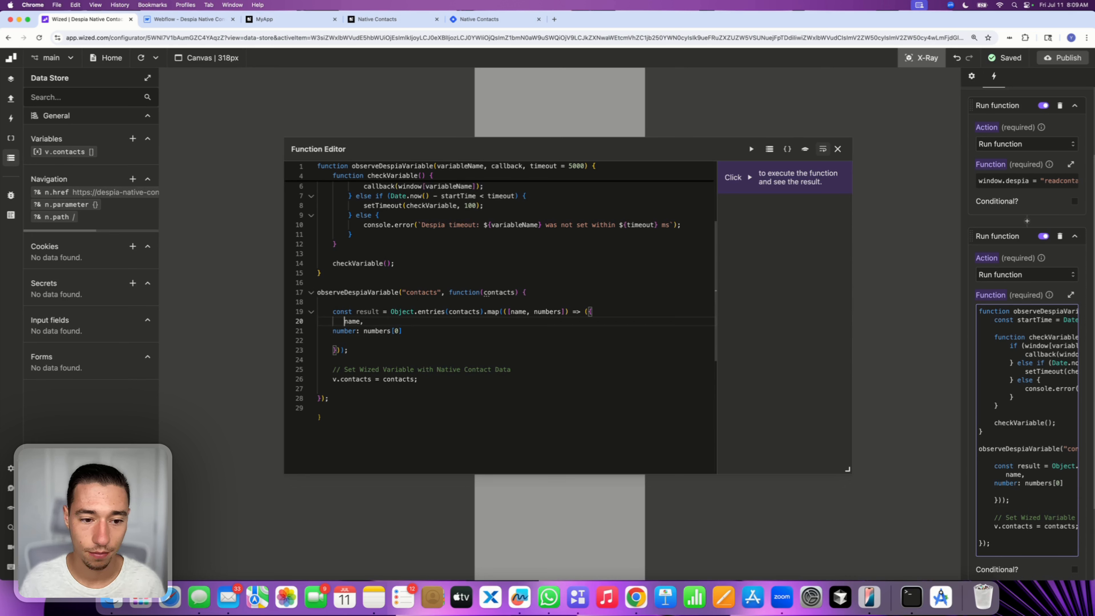
Tidy the mapping indentation, set v.contacts to result instead of contacts, and close the function editor
{"action": "key", "text": "BackSpace"}
{"action": "key", "text": "BackSpace"}
{"action": "key", "text": "BackSpace"}
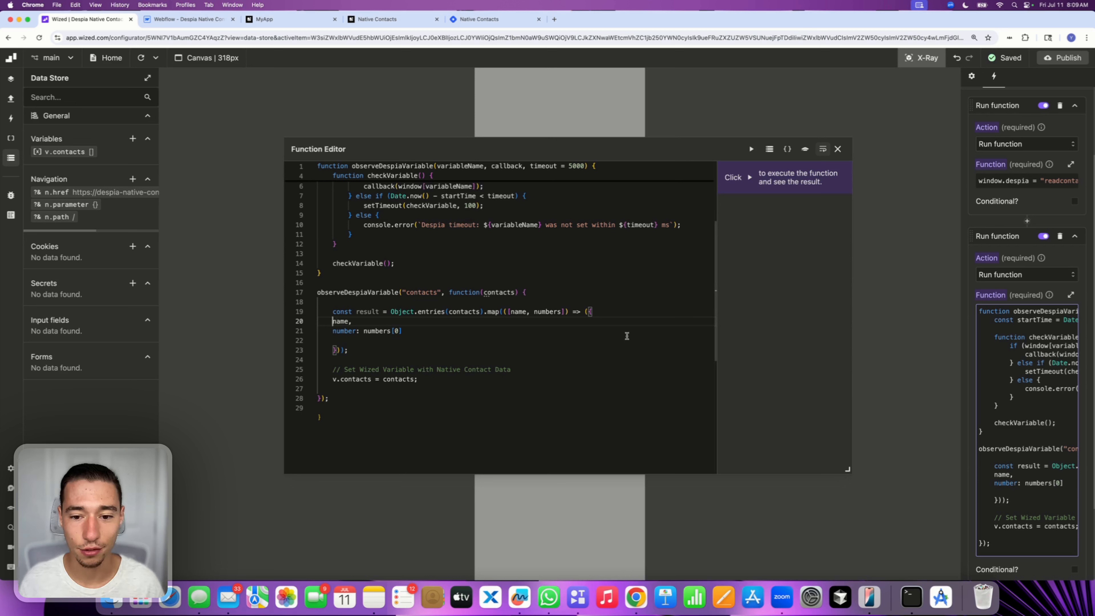
{"action": "double_click", "coordinate": [368, 311]}
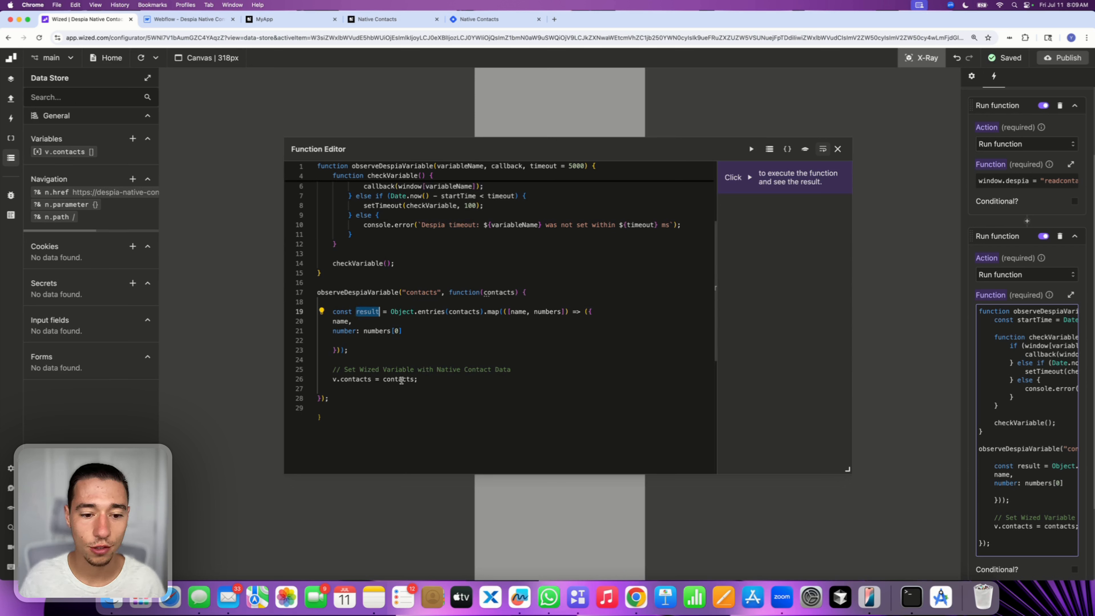
{"action": "double_click", "coordinate": [394, 380]}
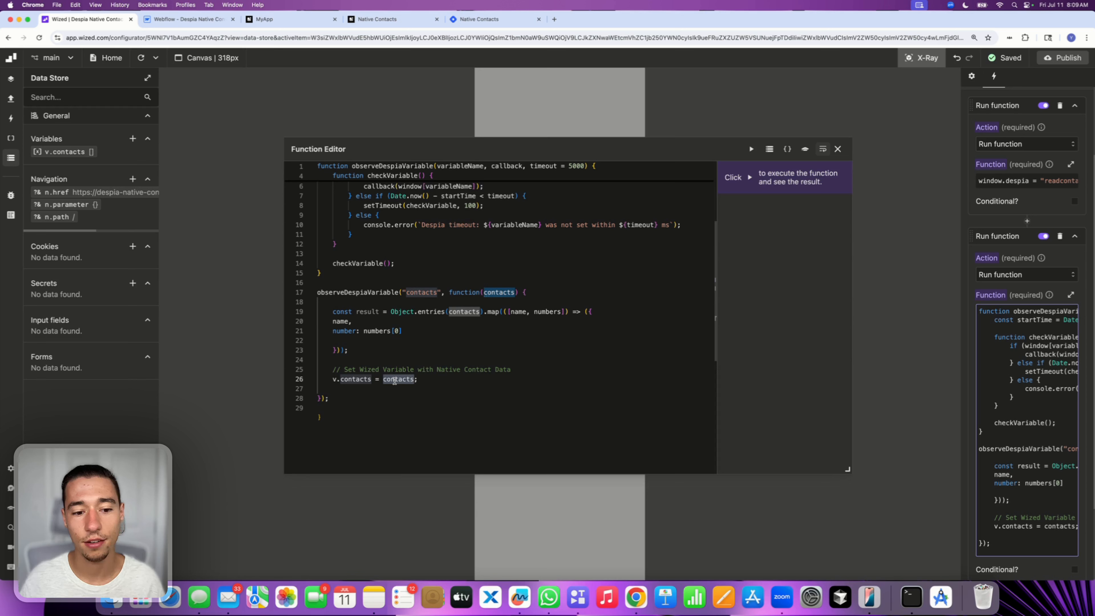
{"action": "key", "text": "BackSpace"}
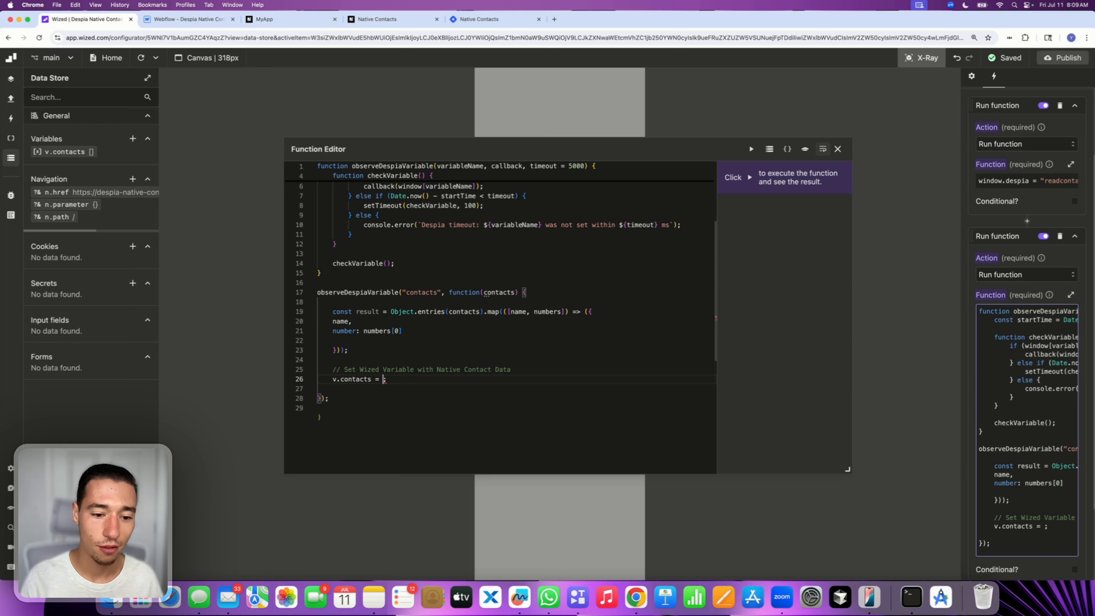
{"action": "type", "text": "result"}
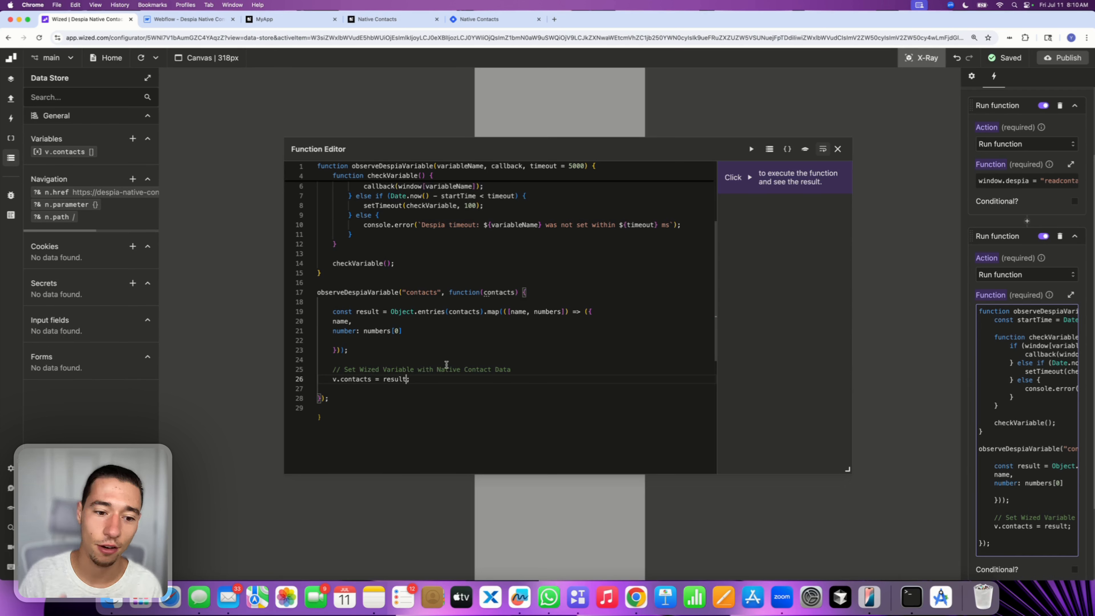
{"action": "left_click", "coordinate": [833, 153]}
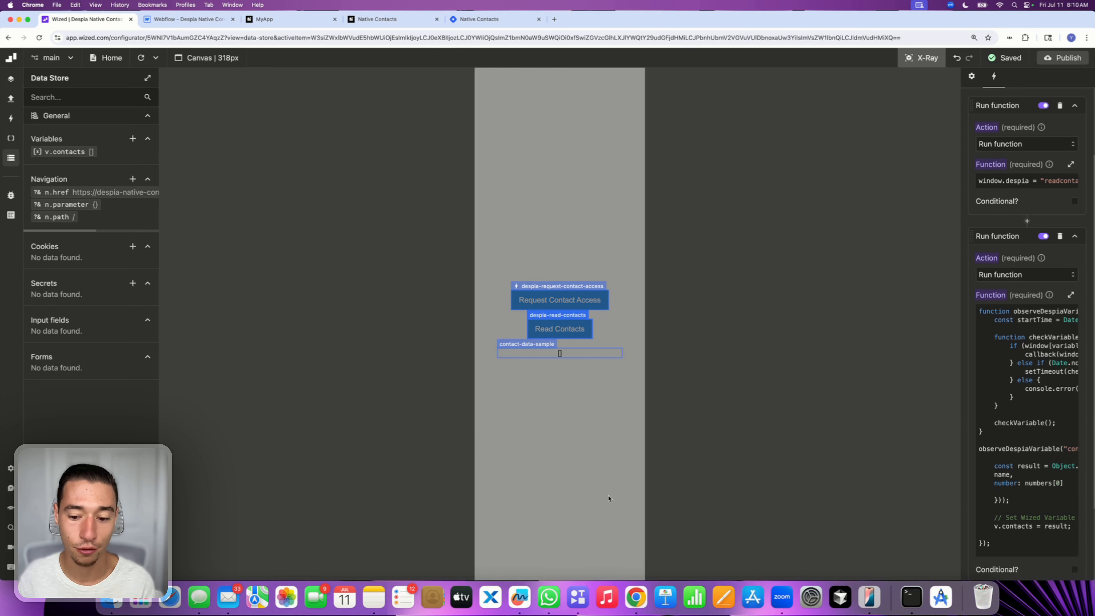
Publish the Wized project to its webflow.io destination
{"action": "left_click", "coordinate": [1064, 57]}
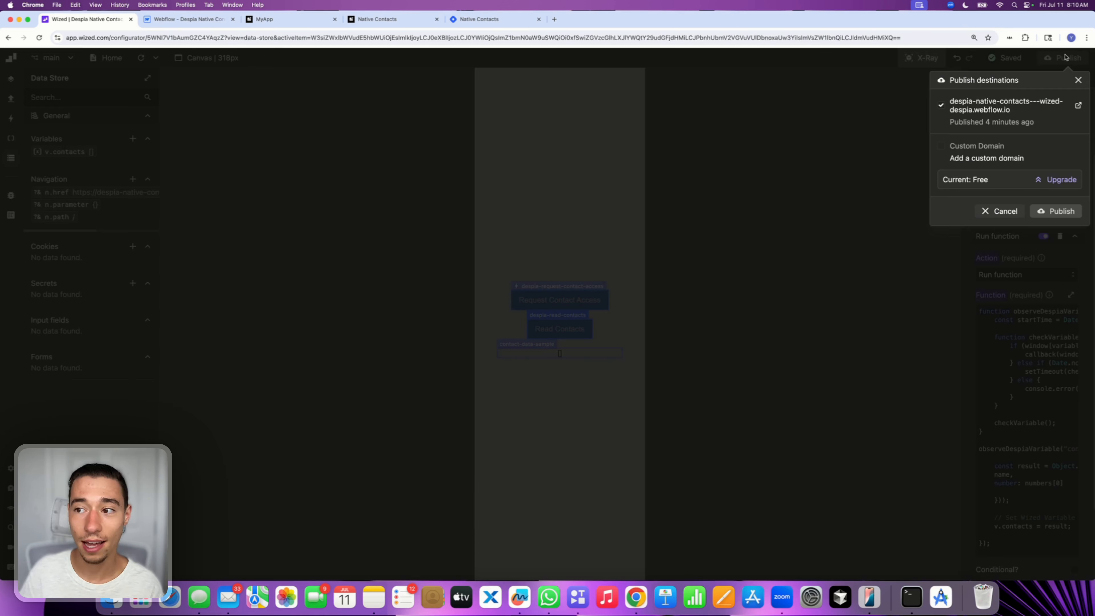
{"action": "left_click", "coordinate": [1045, 211]}
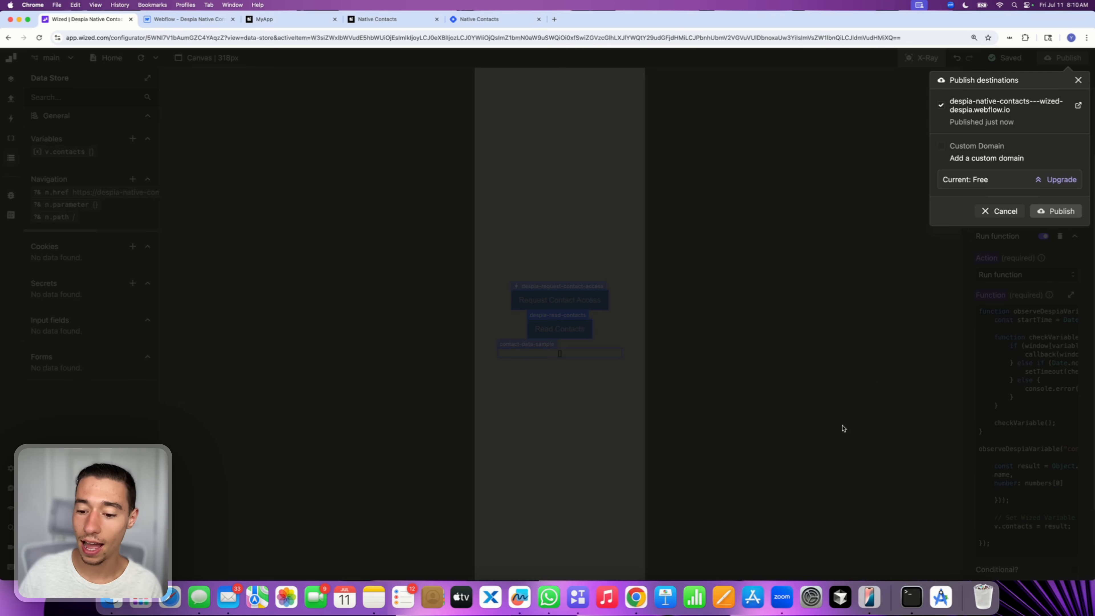
In iPhone Mirroring, force-close and reopen MyApp, then tap Read Contacts to test the formatted output
{"action": "left_click", "coordinate": [861, 597]}
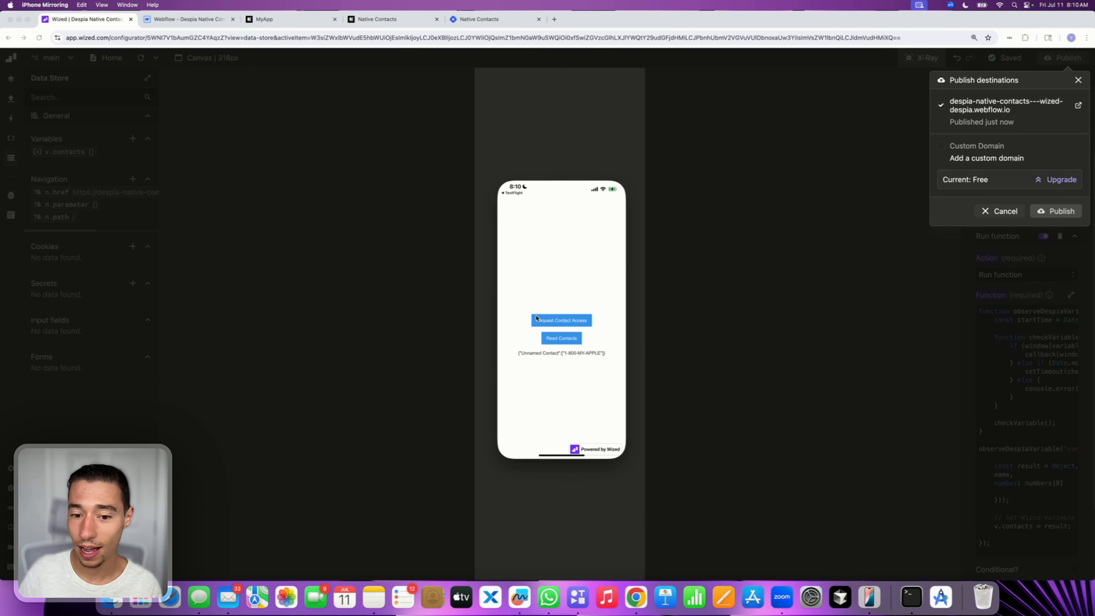
{"action": "key", "text": "super+2"}
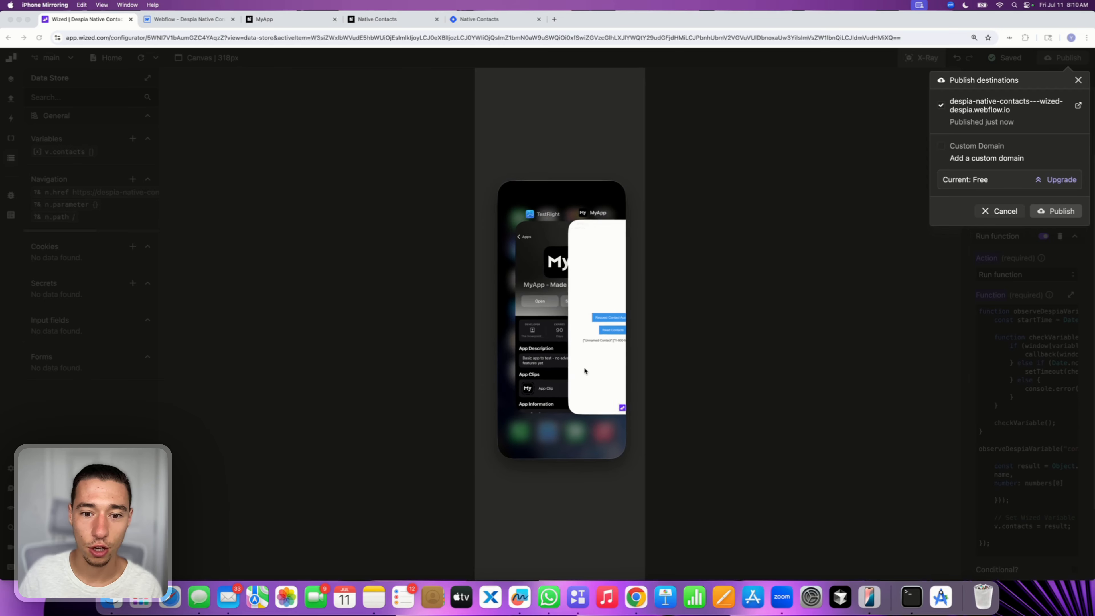
{"action": "left_click_drag", "start_coordinate": [584, 320], "coordinate": [564, 190]}
{"action": "left_click", "coordinate": [564, 342]}
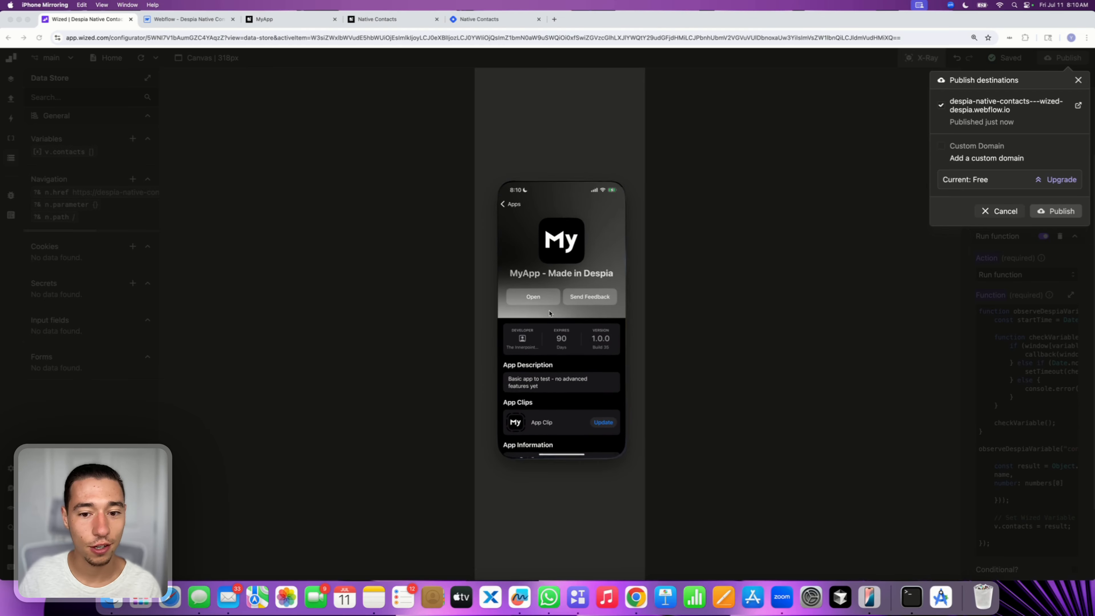
{"action": "left_click", "coordinate": [533, 296]}
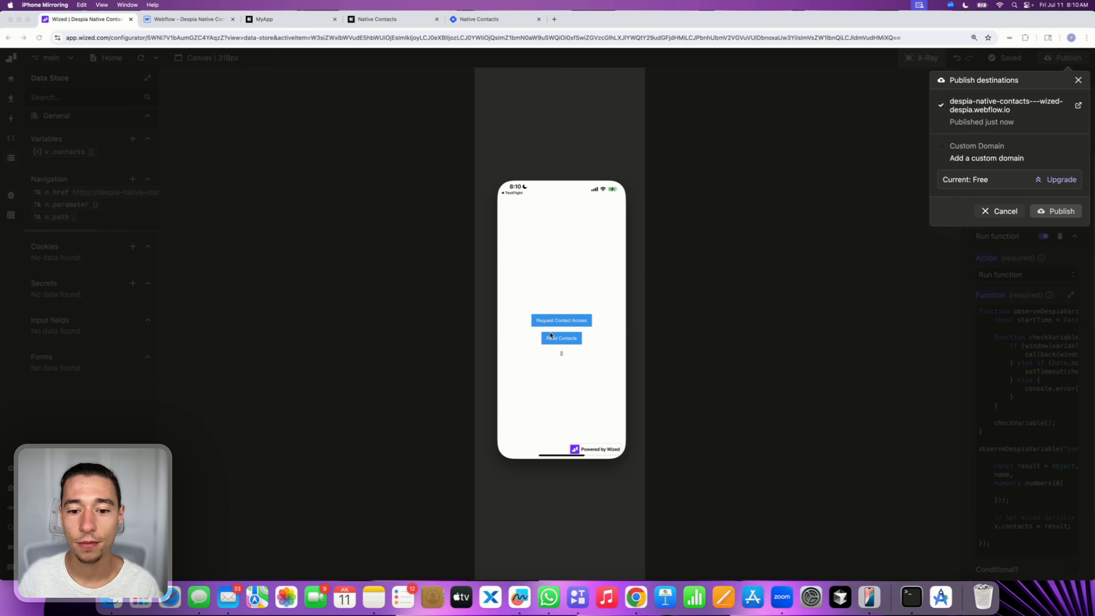
{"action": "left_click", "coordinate": [550, 336]}
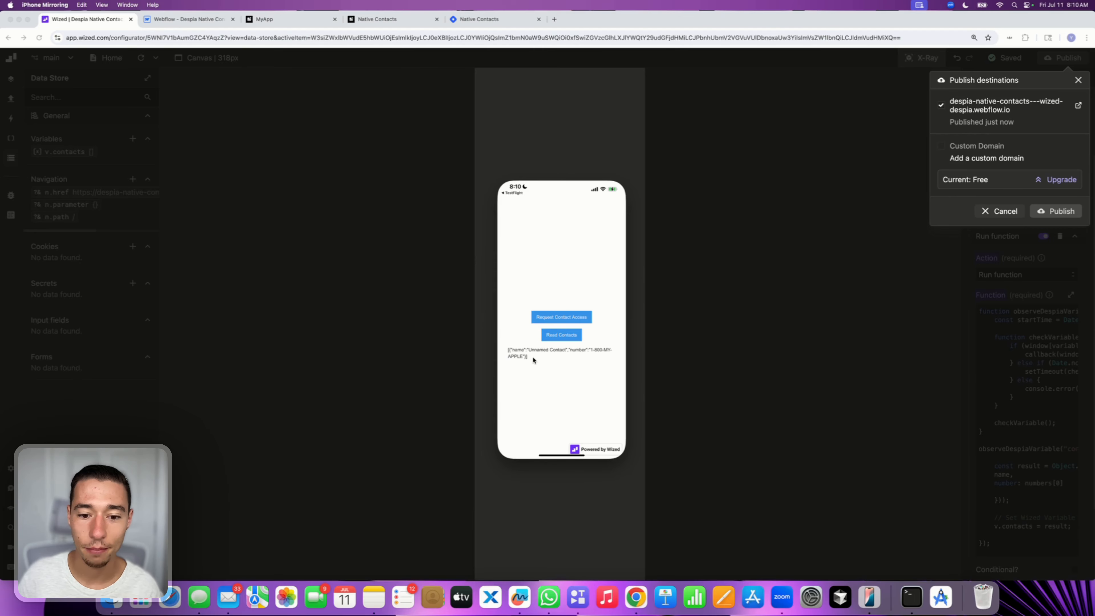
Return to Wized, dismiss the publish dialog and turn off X-Ray view
{"action": "left_click", "coordinate": [691, 304]}
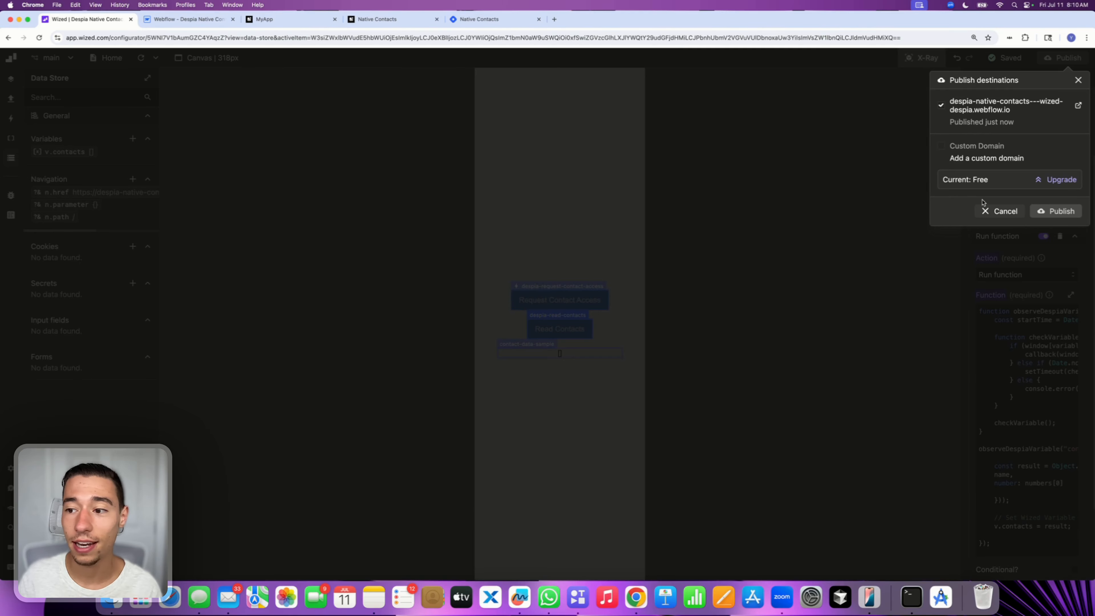
{"action": "left_click", "coordinate": [1000, 211]}
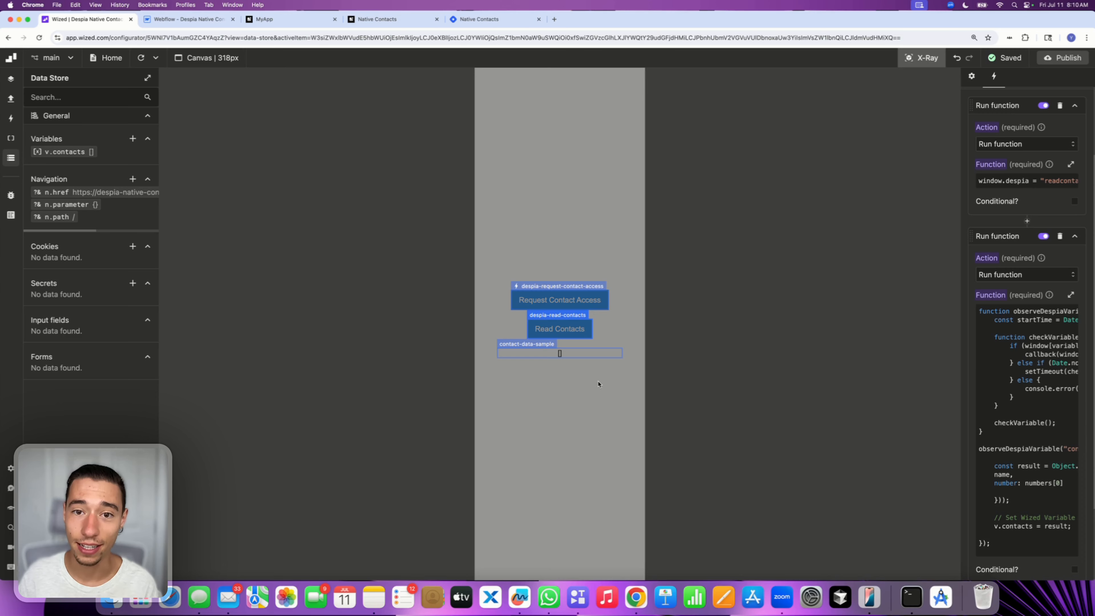
{"action": "left_click", "coordinate": [925, 63]}
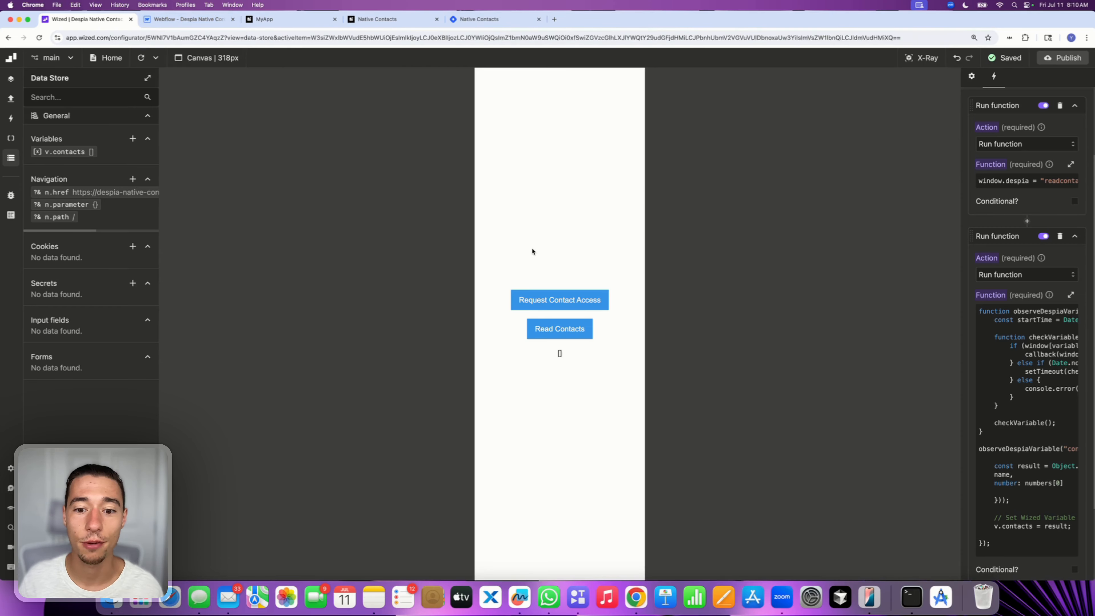
Switch to the Webflow designer and add a Div Block below the contact data text
{"action": "left_click", "coordinate": [188, 19]}
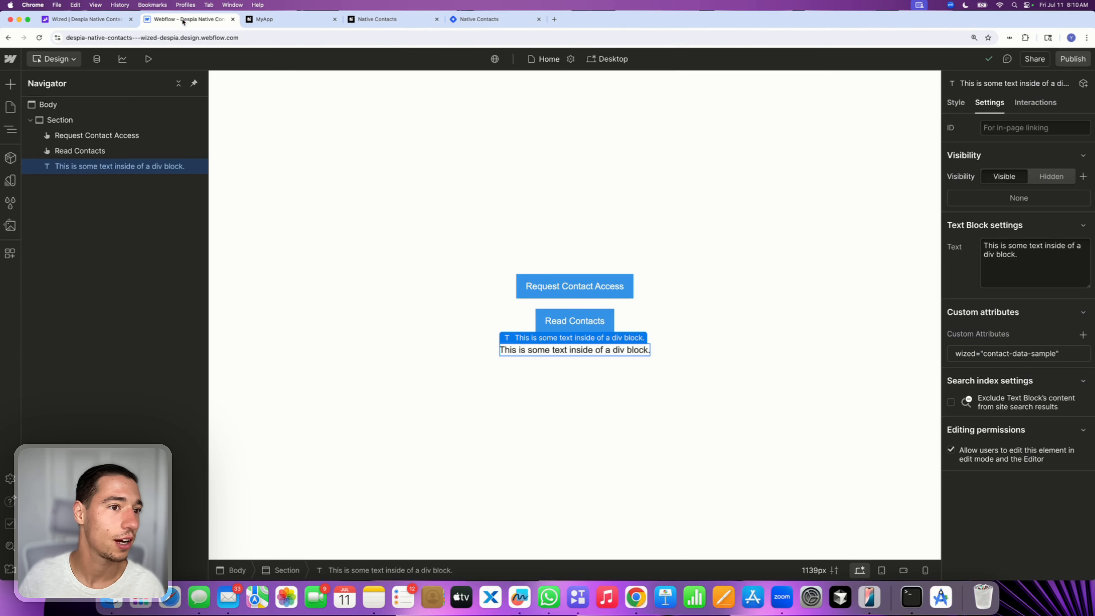
{"action": "left_click", "coordinate": [12, 84]}
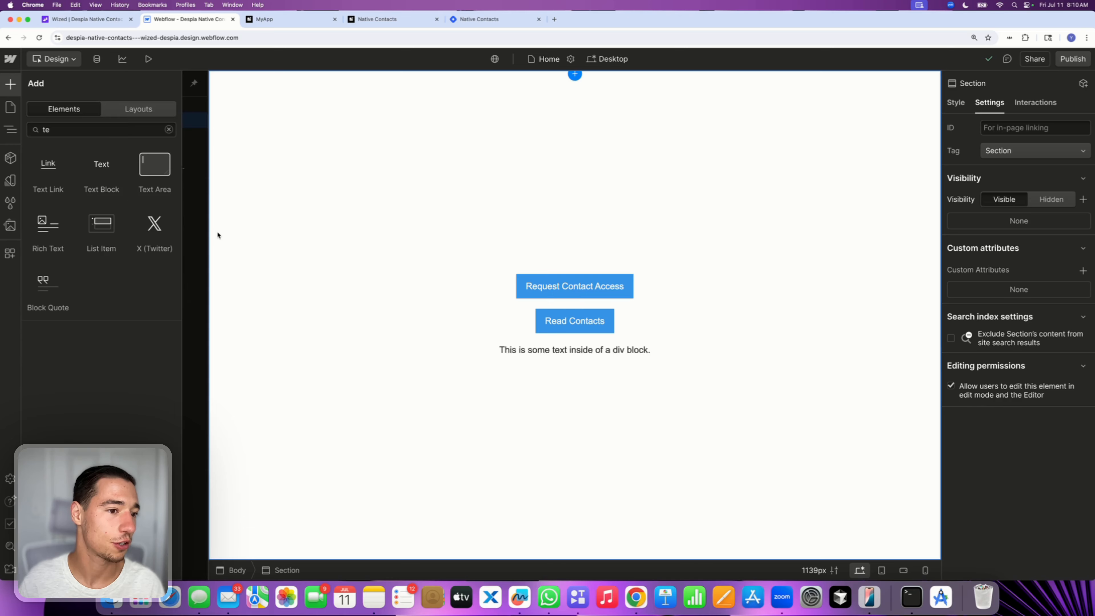
{"action": "double_click", "coordinate": [99, 132]}
{"action": "key", "text": "BackSpace"}
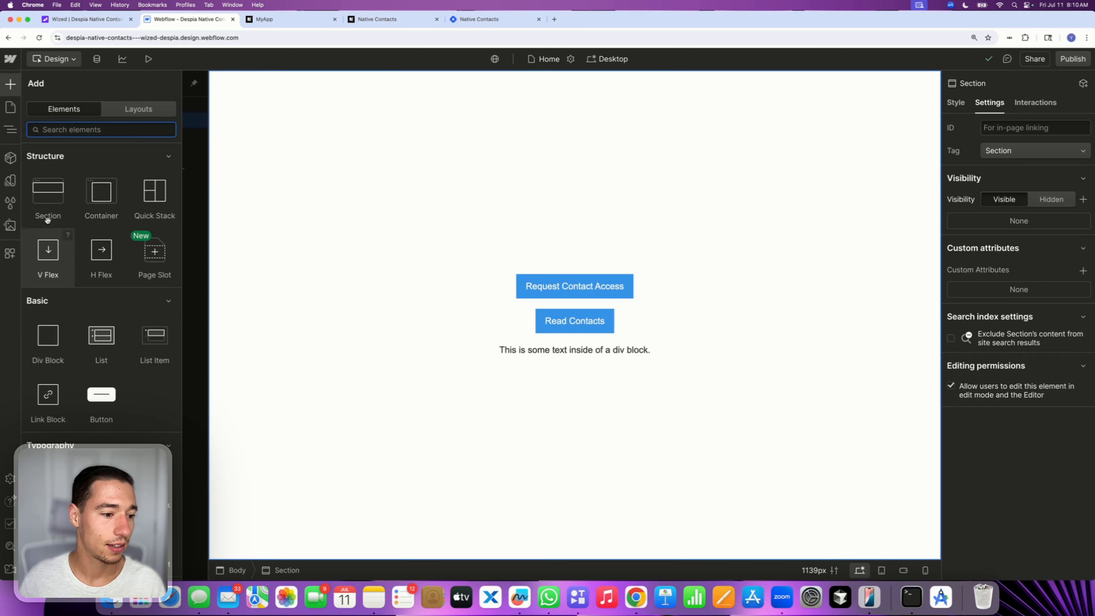
{"action": "left_click", "coordinate": [48, 340]}
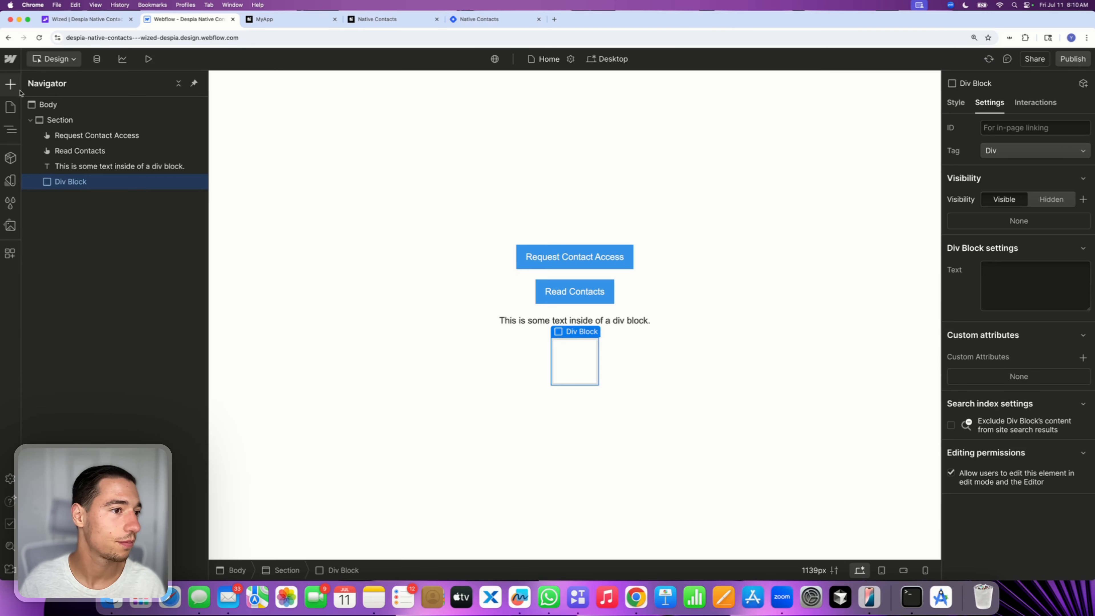
Nest a second Div Block inside the new div and add a text element into it
{"action": "left_click", "coordinate": [10, 84]}
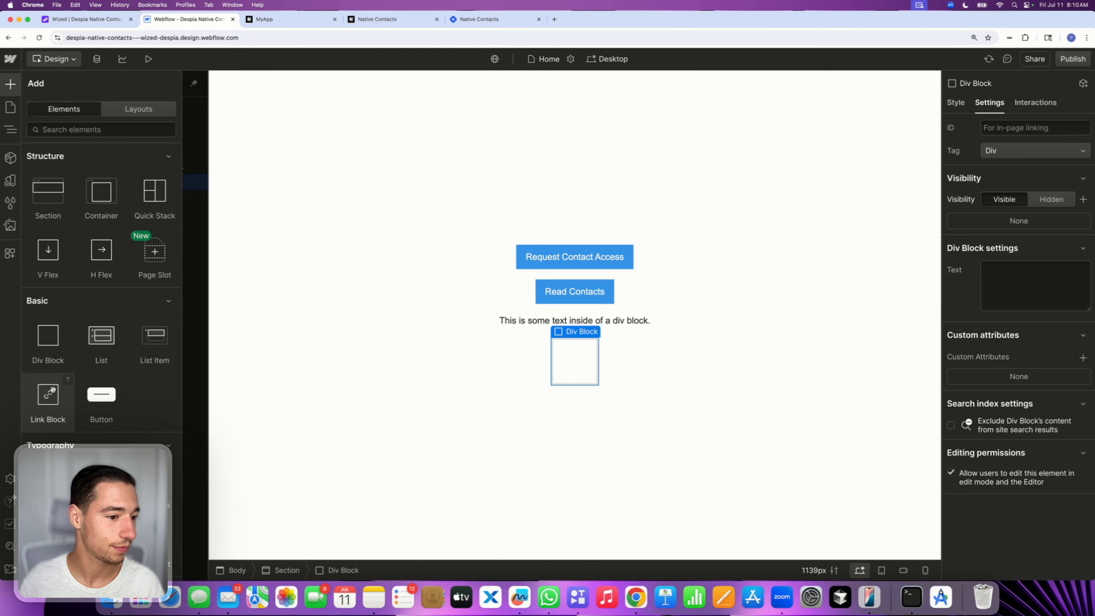
{"action": "left_click", "coordinate": [45, 345]}
{"action": "left_click", "coordinate": [954, 103]}
{"action": "left_click", "coordinate": [10, 84]}
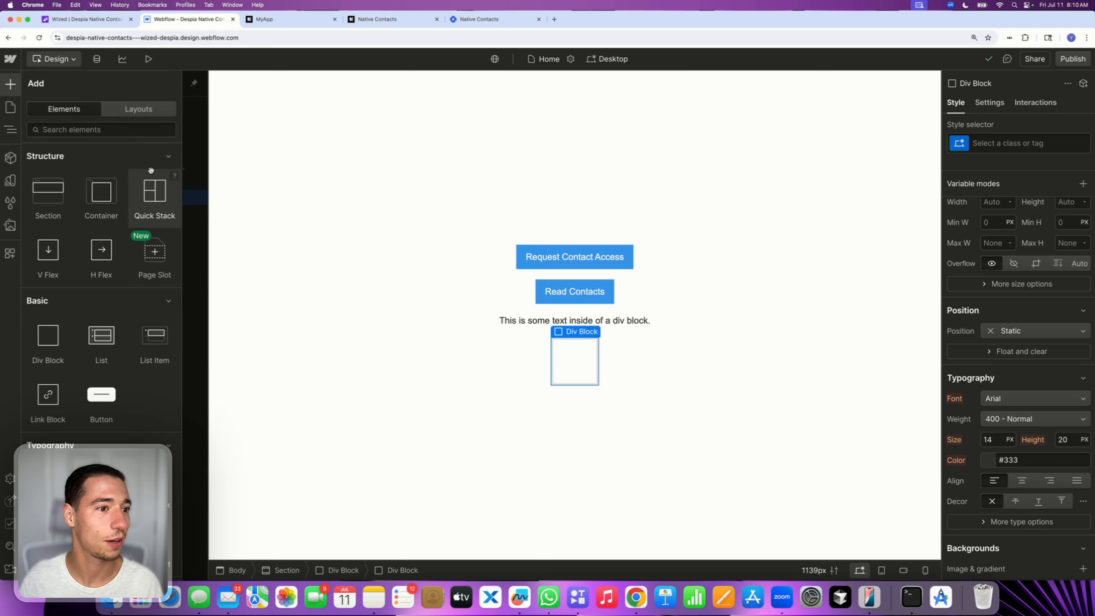
{"action": "scroll", "coordinate": [52, 417], "scroll_direction": "down", "scroll_amount": 5}
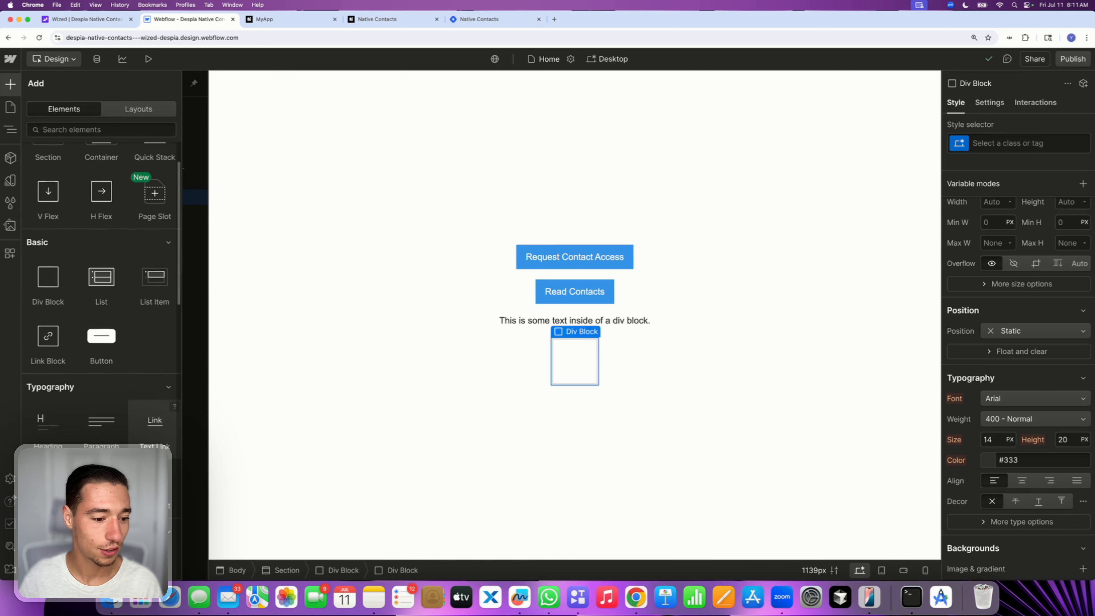
{"action": "left_click", "coordinate": [51, 416]}
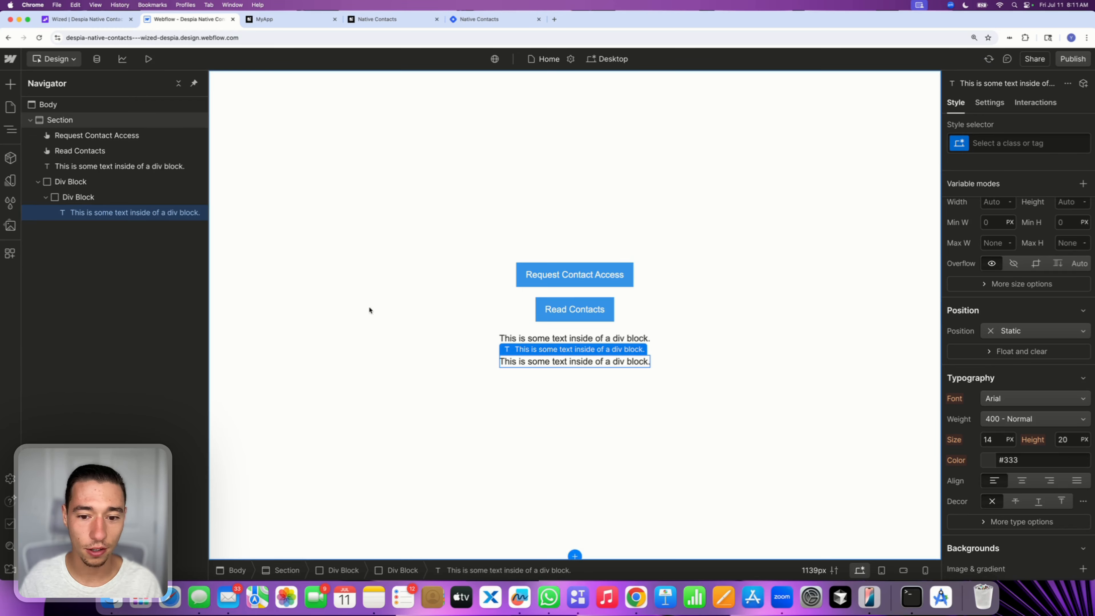
Copy the text element and paste a second one into the nested Div Block
{"action": "left_click", "coordinate": [109, 198]}
{"action": "left_click", "coordinate": [103, 212]}
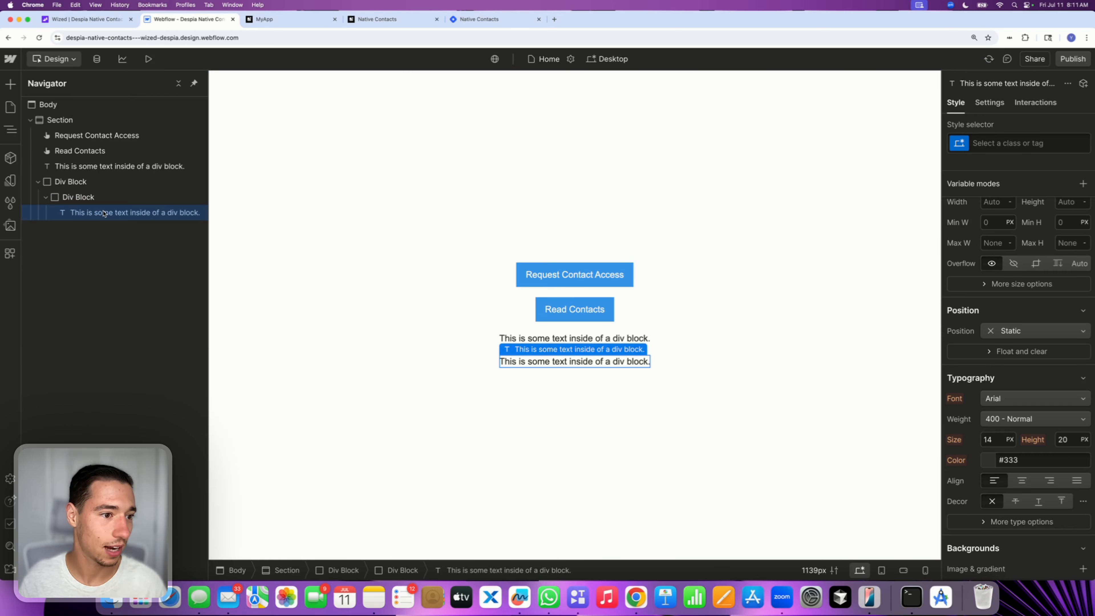
{"action": "left_click", "coordinate": [94, 197]}
{"action": "key", "text": "super+v"}
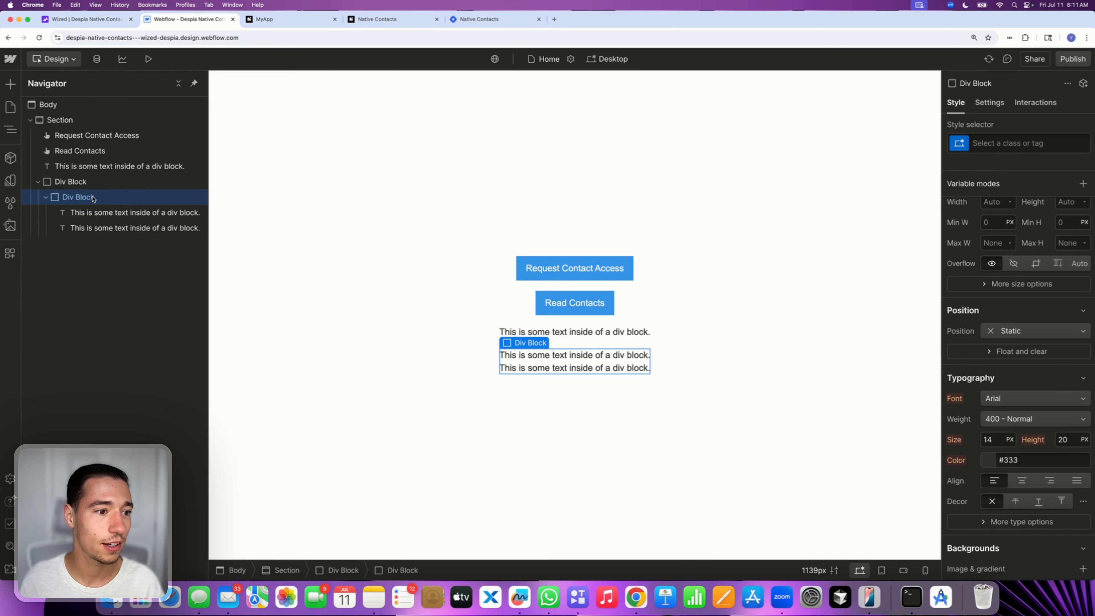
Give the nested Div Block the custom attribute wized with value contact-list-item
{"action": "left_click", "coordinate": [999, 105]}
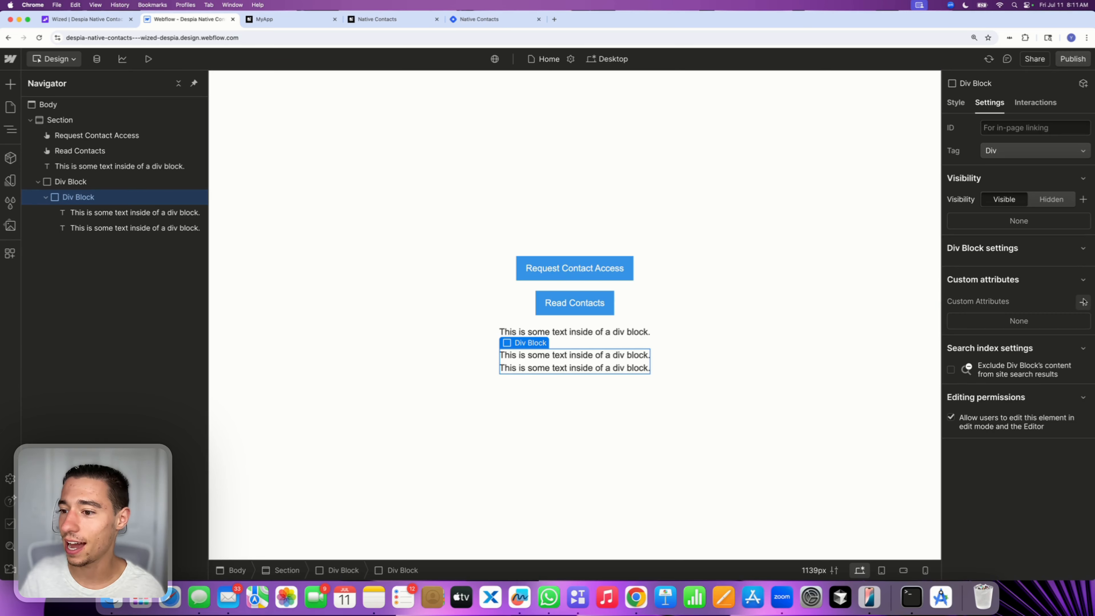
{"action": "left_click", "coordinate": [1082, 302]}
{"action": "type", "text": "wized"}
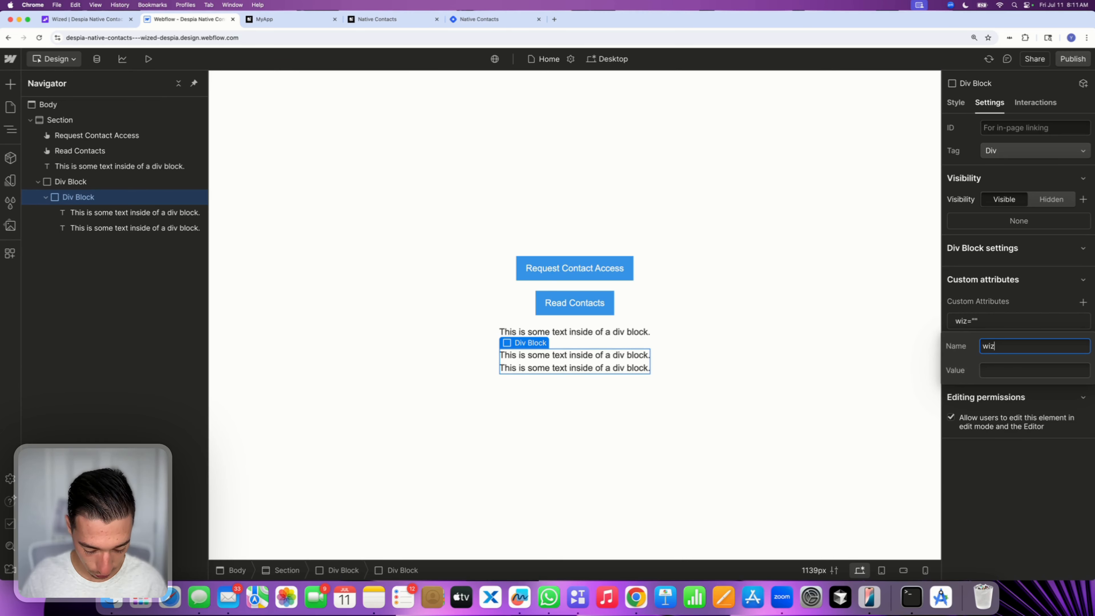
{"action": "left_click", "coordinate": [1001, 369]}
{"action": "type", "text": "list-item"}
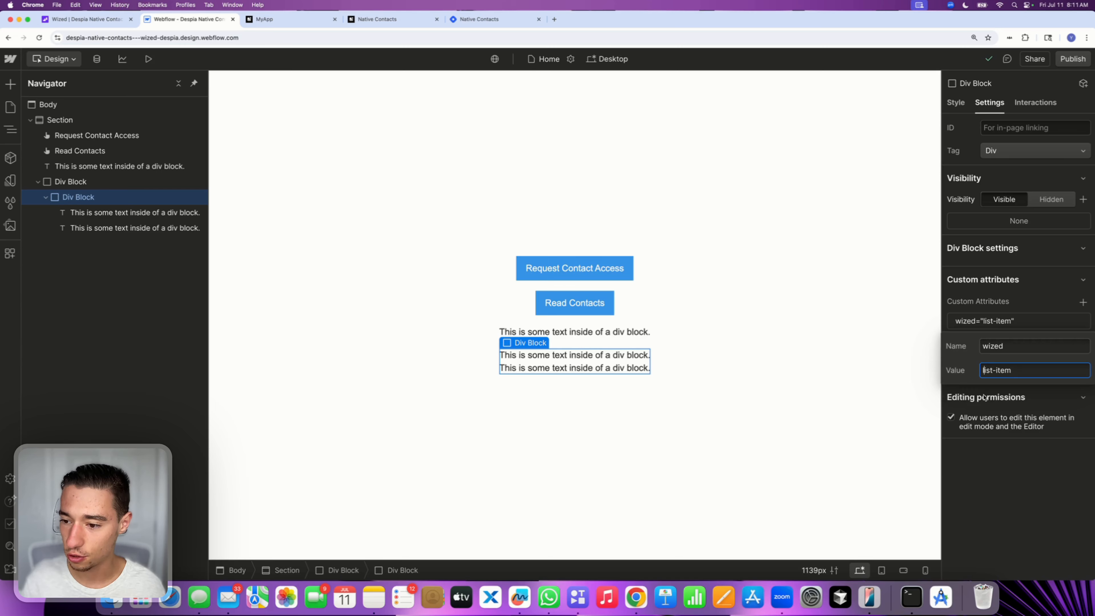
{"action": "type", "text": "contact"}
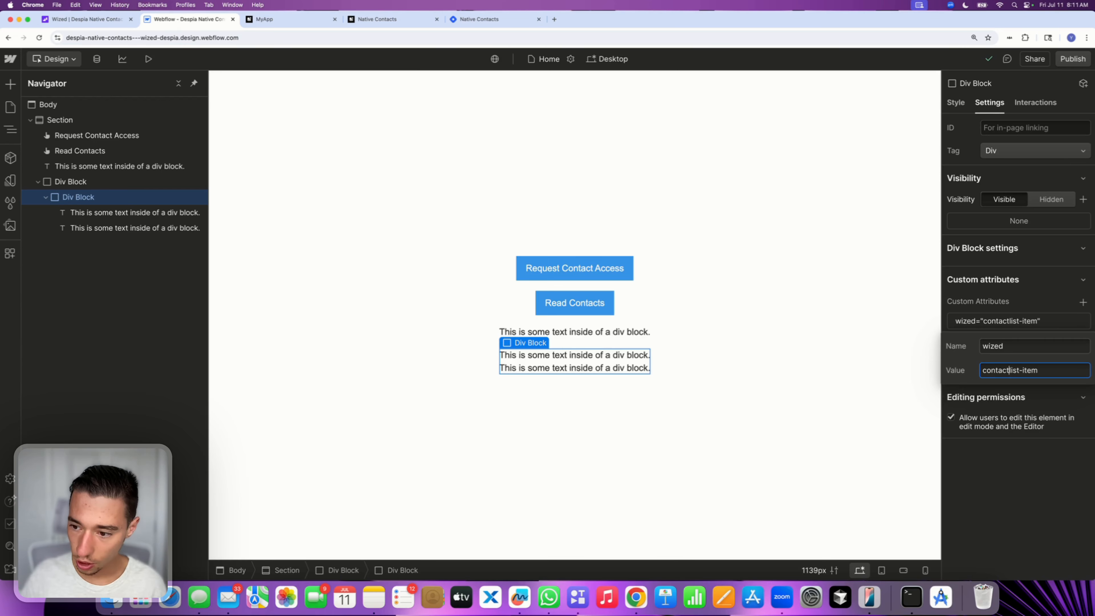
{"action": "type", "text": "-"}
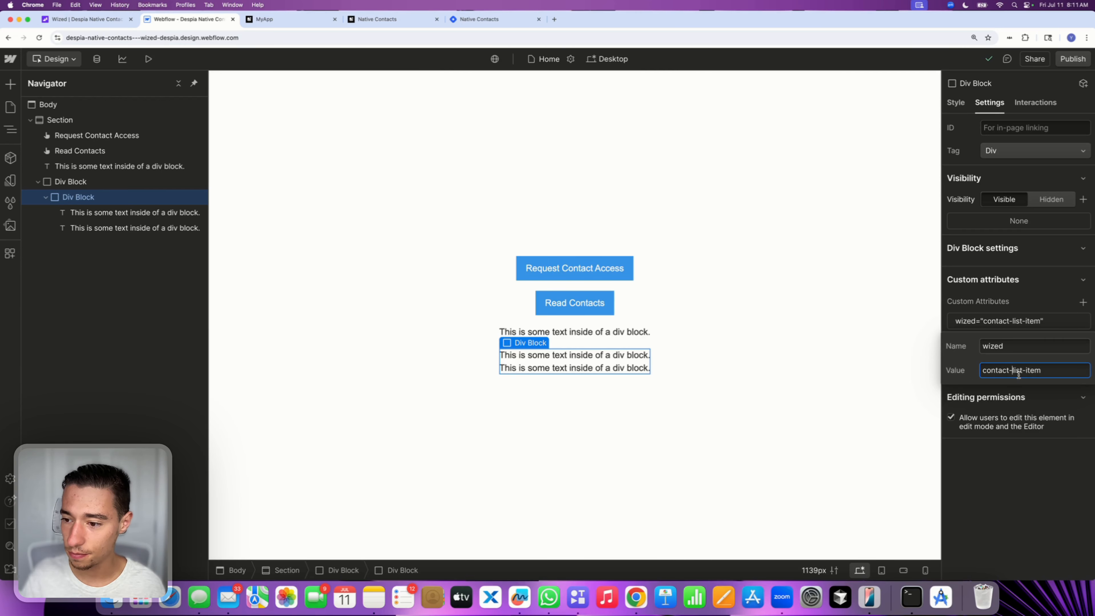
{"action": "left_click", "coordinate": [986, 470]}
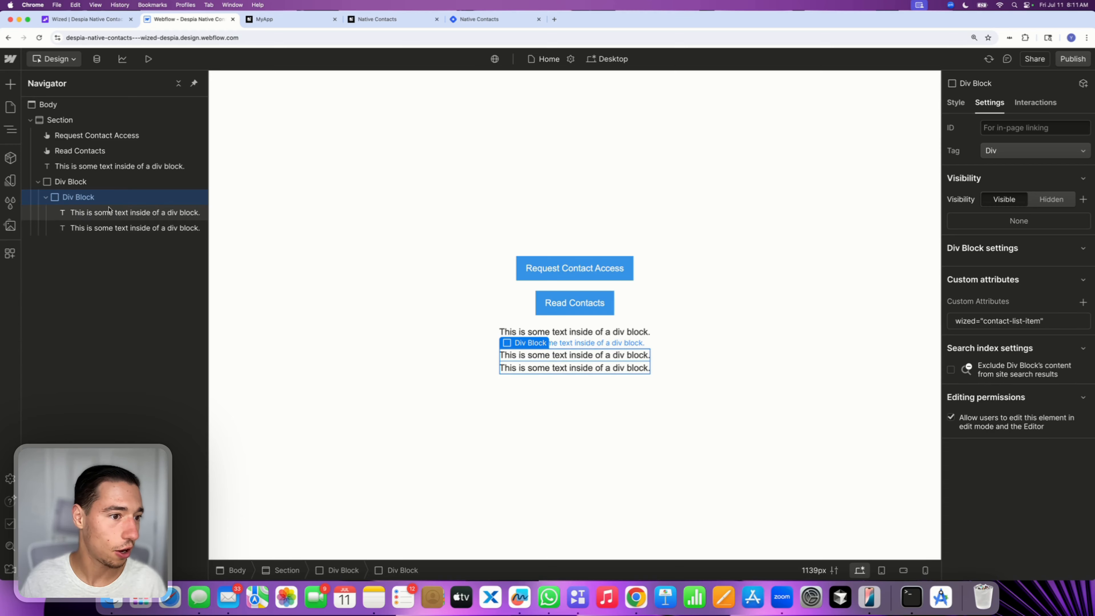
Give the first text element in the nested div the custom attribute wized with value contact-list-item-name
{"action": "left_click", "coordinate": [115, 218]}
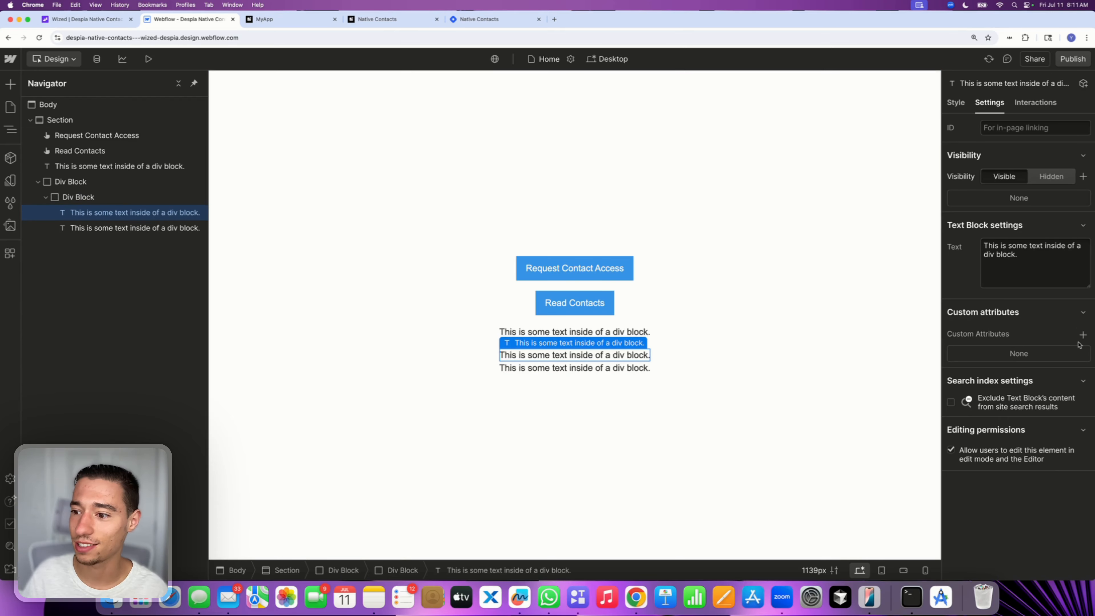
{"action": "left_click", "coordinate": [1082, 335]}
{"action": "type", "text": "wized"}
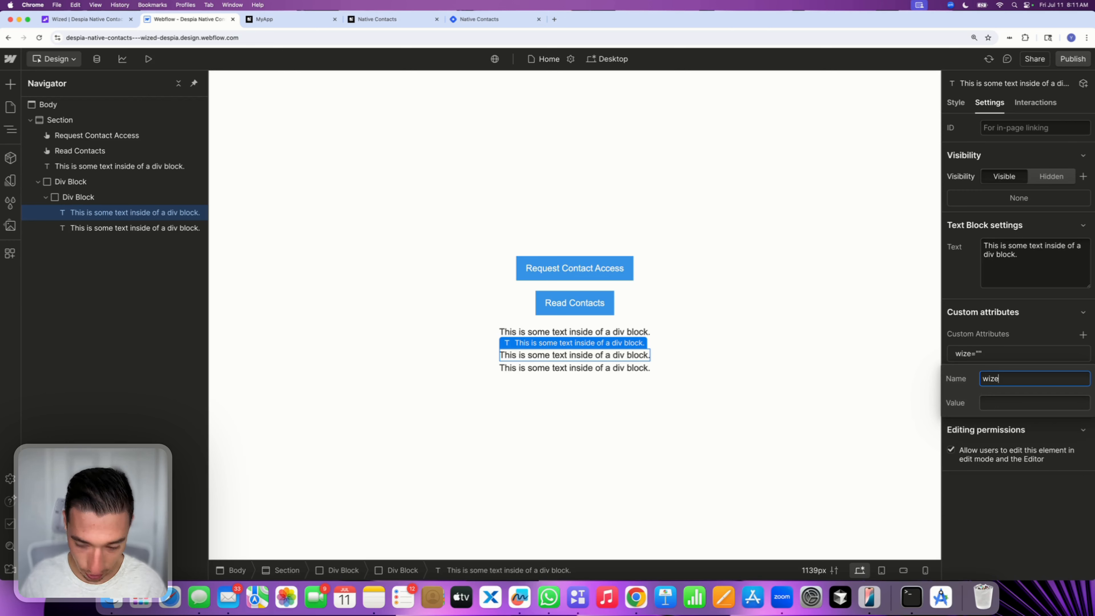
{"action": "left_click", "coordinate": [983, 406]}
{"action": "type", "text": "contacrt"}
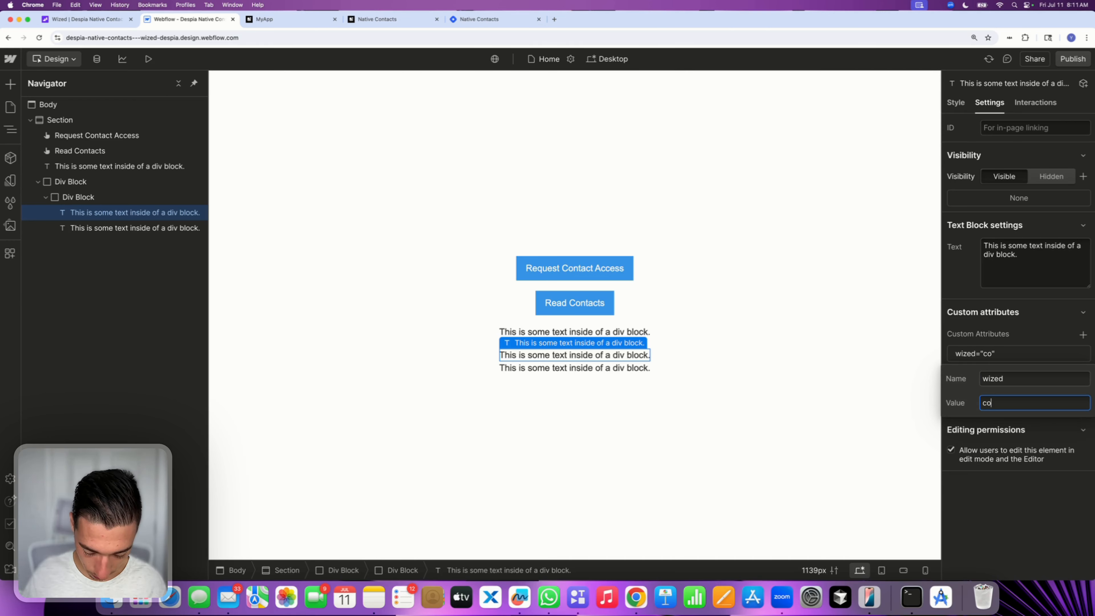
{"action": "key", "text": "BackSpace"}
{"action": "key", "text": "BackSpace"}
{"action": "key", "text": "BackSpace"}
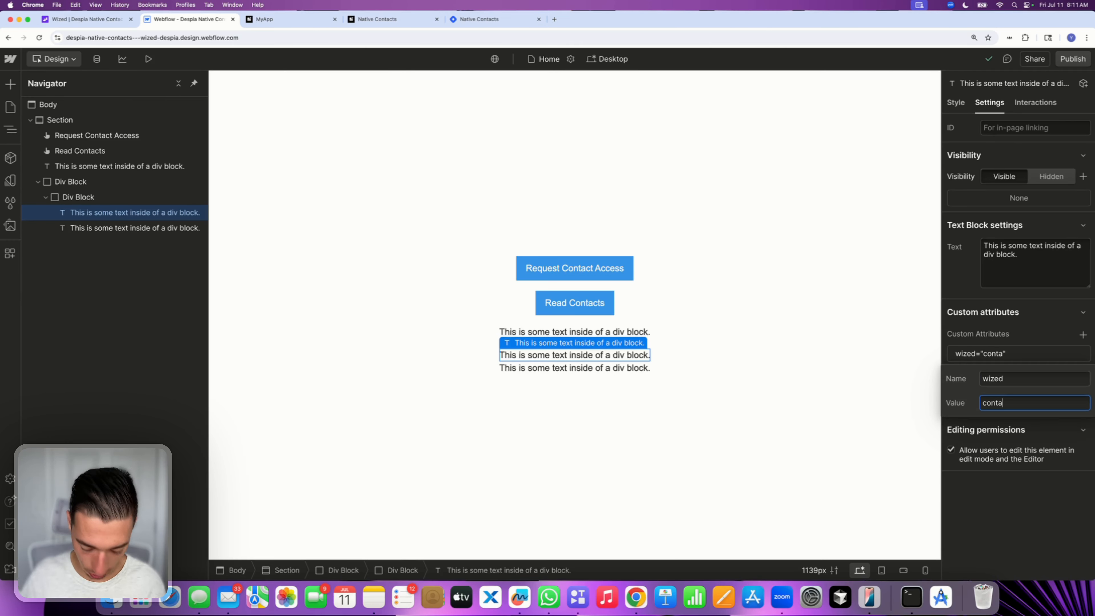
{"action": "type", "text": "ct-list"}
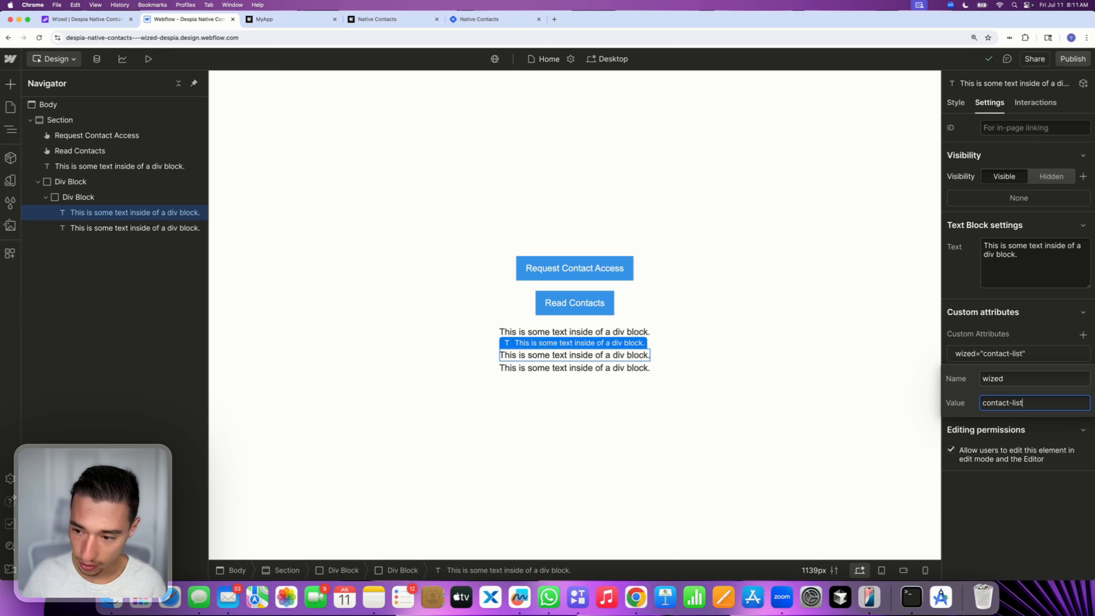
{"action": "type", "text": "-item-name"}
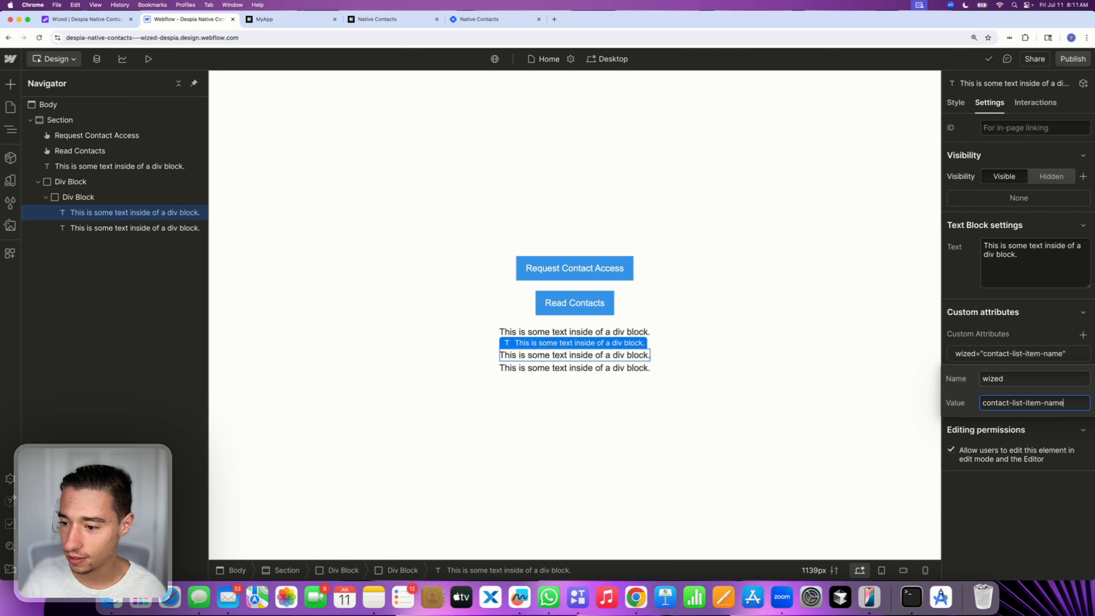
{"action": "key", "text": "Return"}
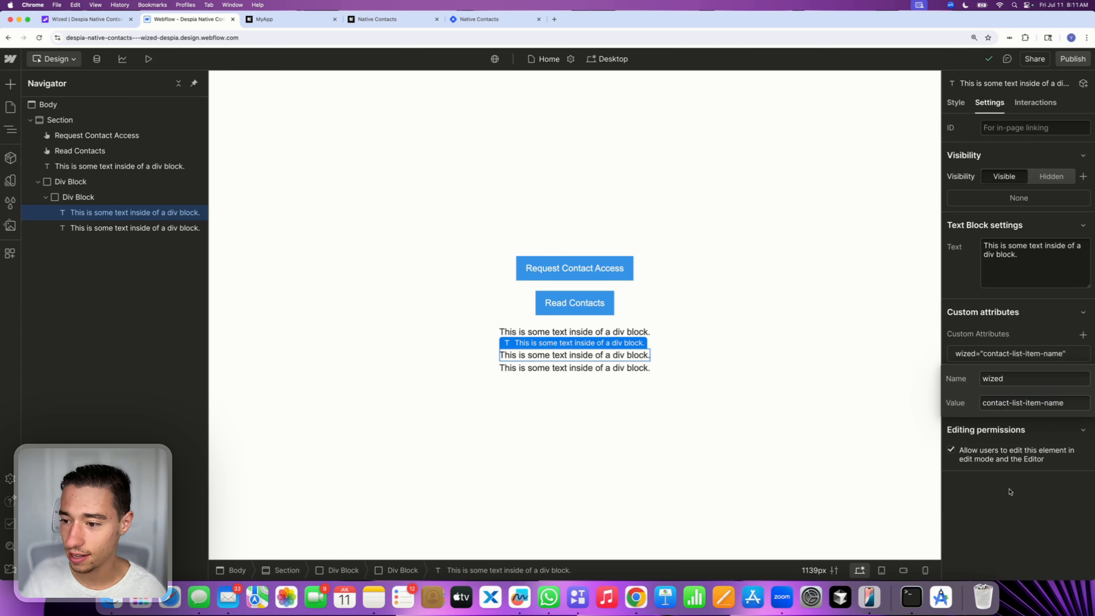
Give the second text element the custom attribute wized with value contact-list-item-number
{"action": "left_click", "coordinate": [106, 224]}
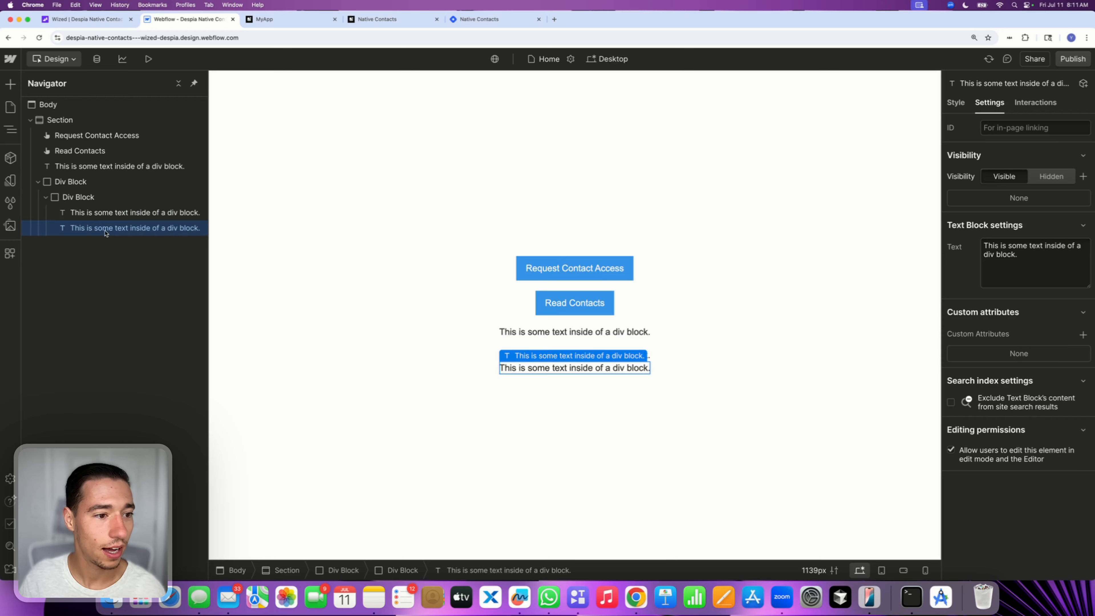
{"action": "left_click", "coordinate": [1082, 335]}
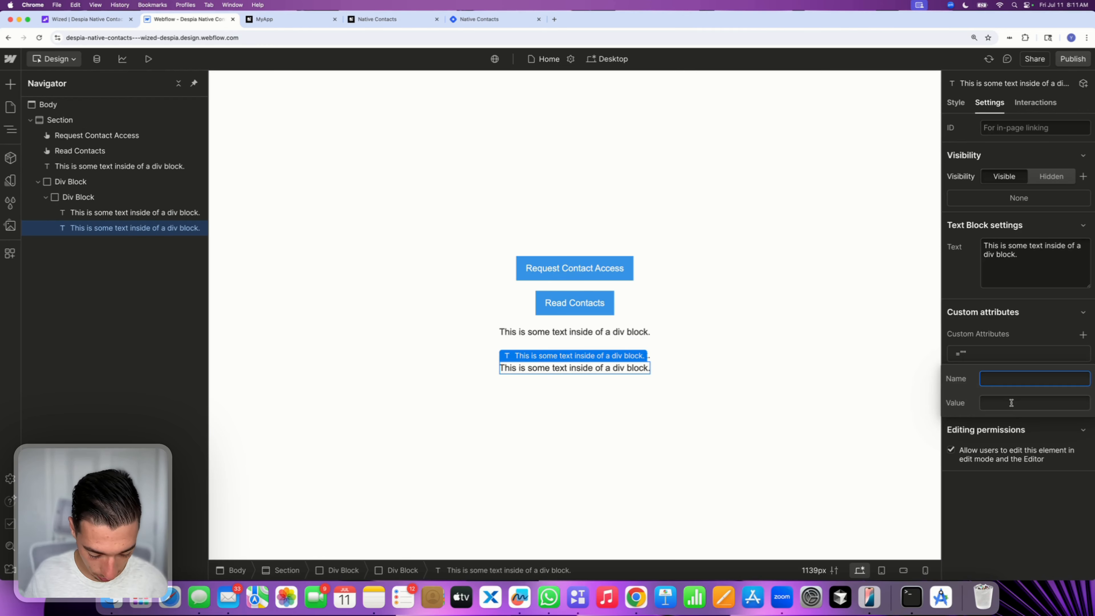
{"action": "type", "text": "wized"}
{"action": "left_click", "coordinate": [1015, 414]}
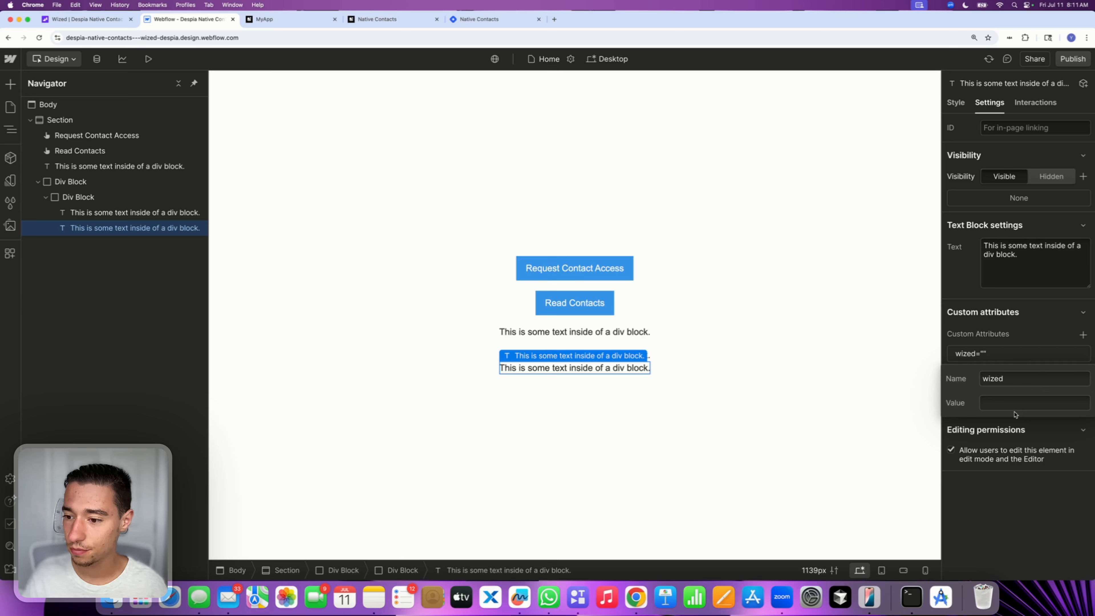
{"action": "left_click", "coordinate": [1010, 405]}
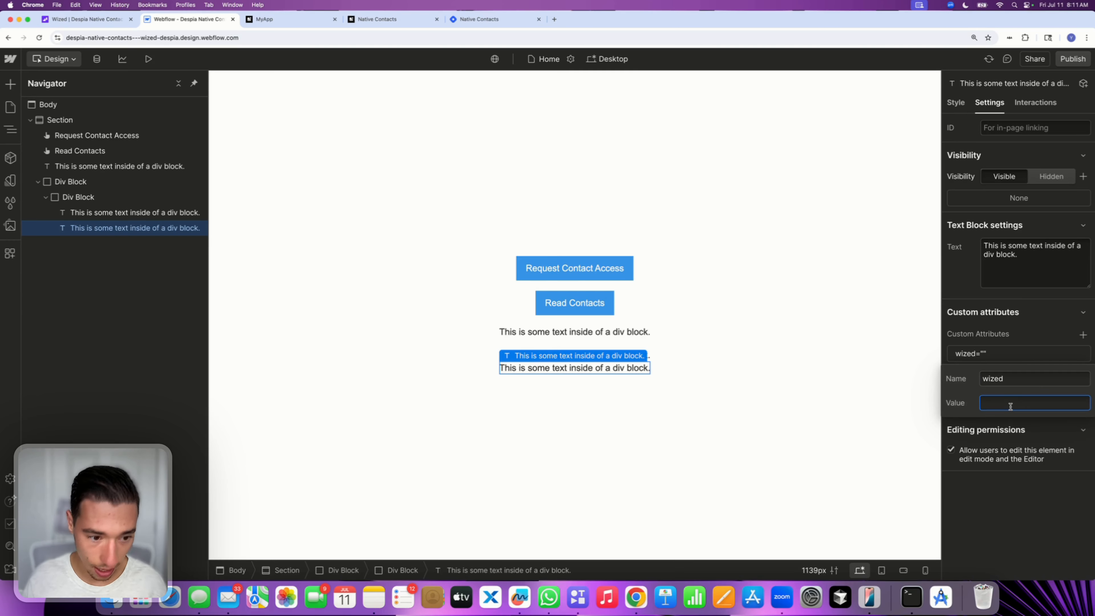
{"action": "type", "text": "contact"}
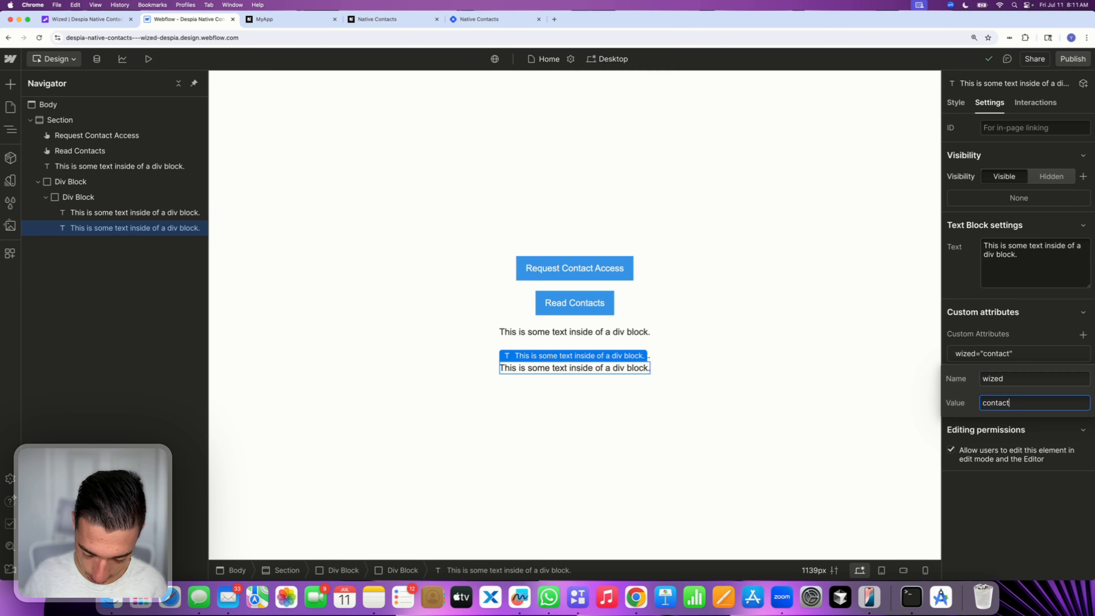
{"action": "type", "text": "-list-"}
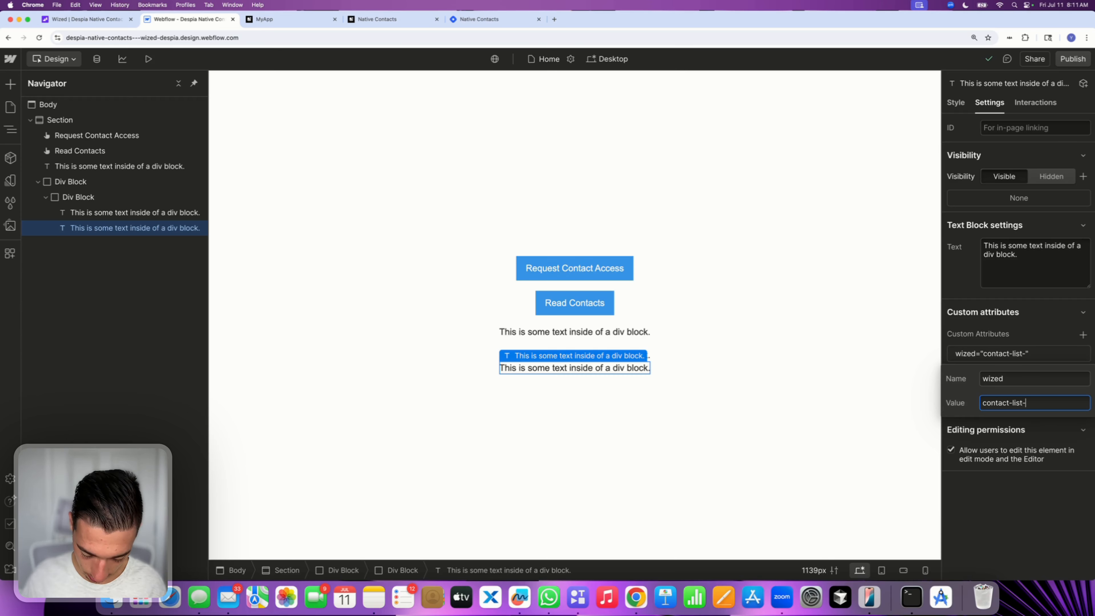
{"action": "type", "text": "item"}
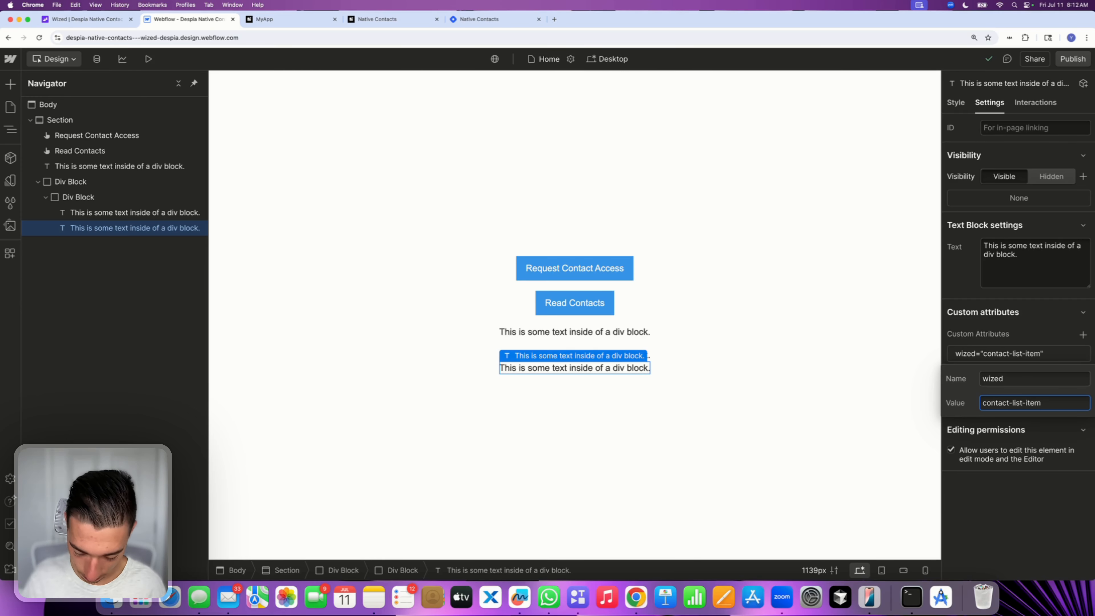
{"action": "type", "text": "-number"}
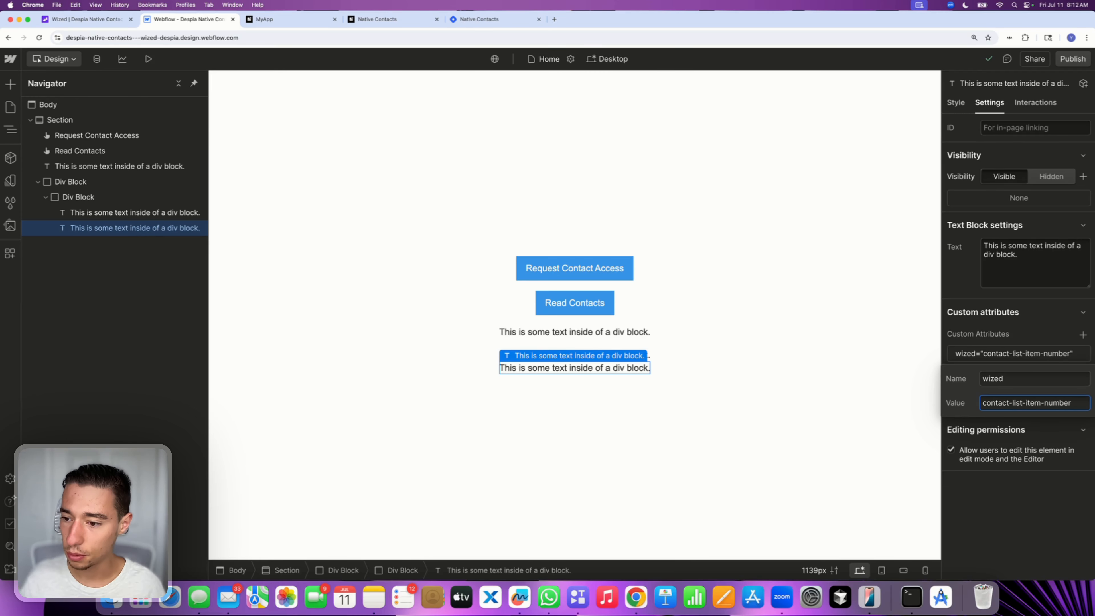
{"action": "key", "text": "Return"}
Publish the Webflow site and reload the page in the Wized configurator with X-Ray off
{"action": "left_click", "coordinate": [1072, 59]}
{"action": "left_click", "coordinate": [87, 20]}
{"action": "left_click", "coordinate": [141, 58]}
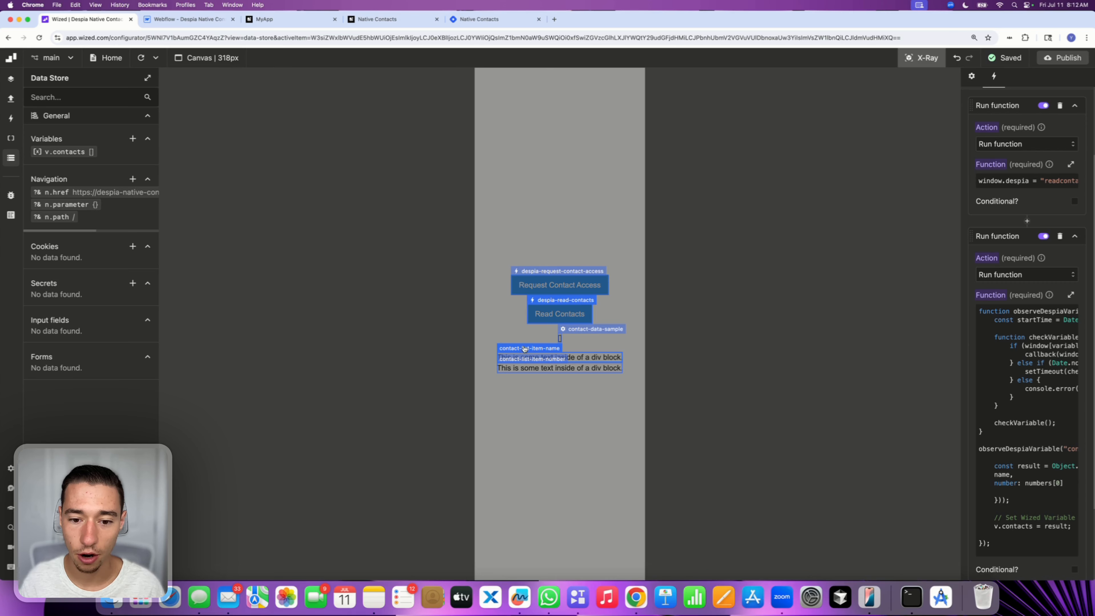
{"action": "left_click", "coordinate": [921, 57]}
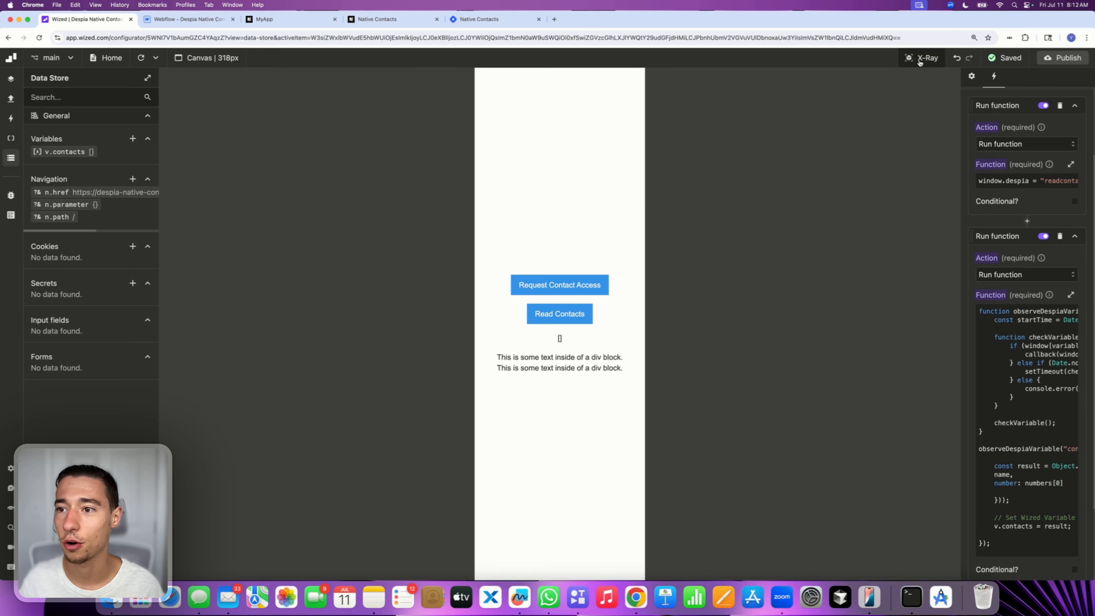
Add a new index variable named i with initial value 0 to the contact-list-item element's list settings
{"action": "left_click", "coordinate": [11, 138]}
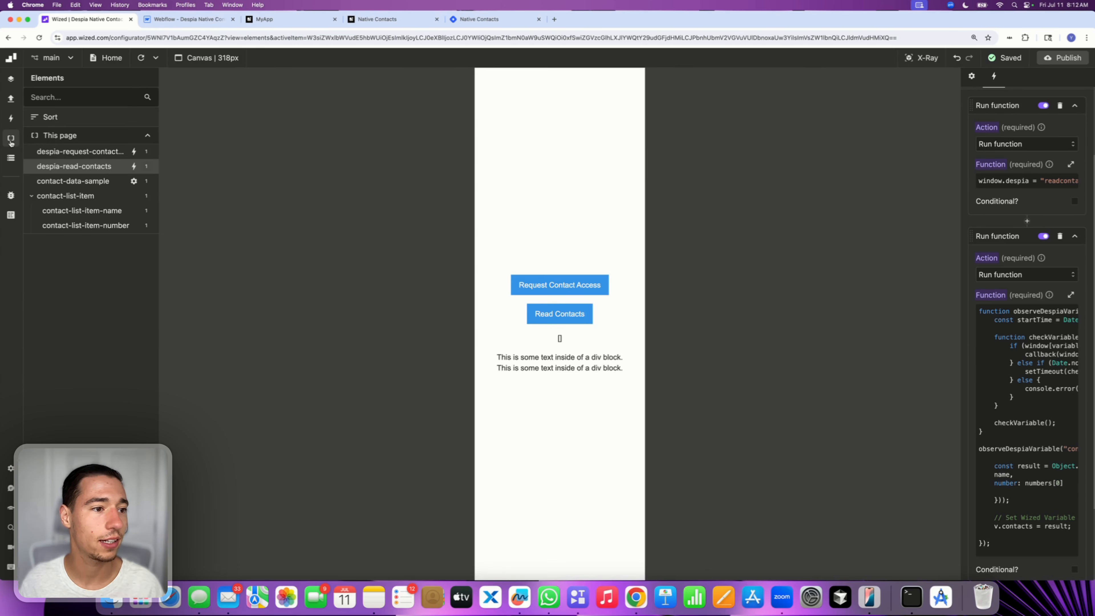
{"action": "left_click", "coordinate": [66, 195]}
{"action": "left_click", "coordinate": [971, 76]}
{"action": "left_click", "coordinate": [1079, 295]}
{"action": "left_click", "coordinate": [1000, 335]}
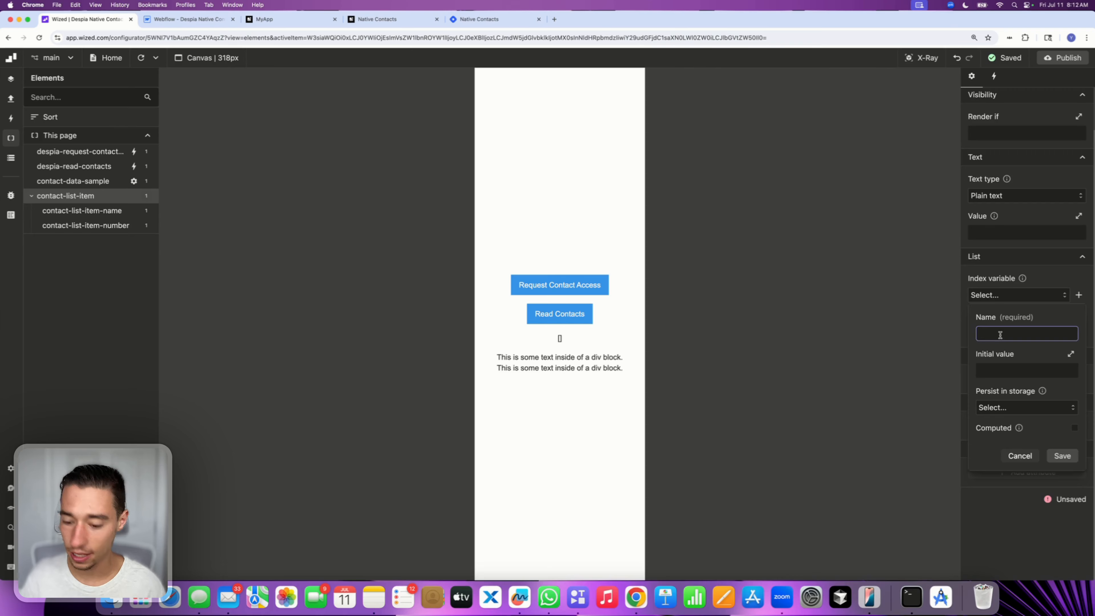
{"action": "type", "text": "i"}
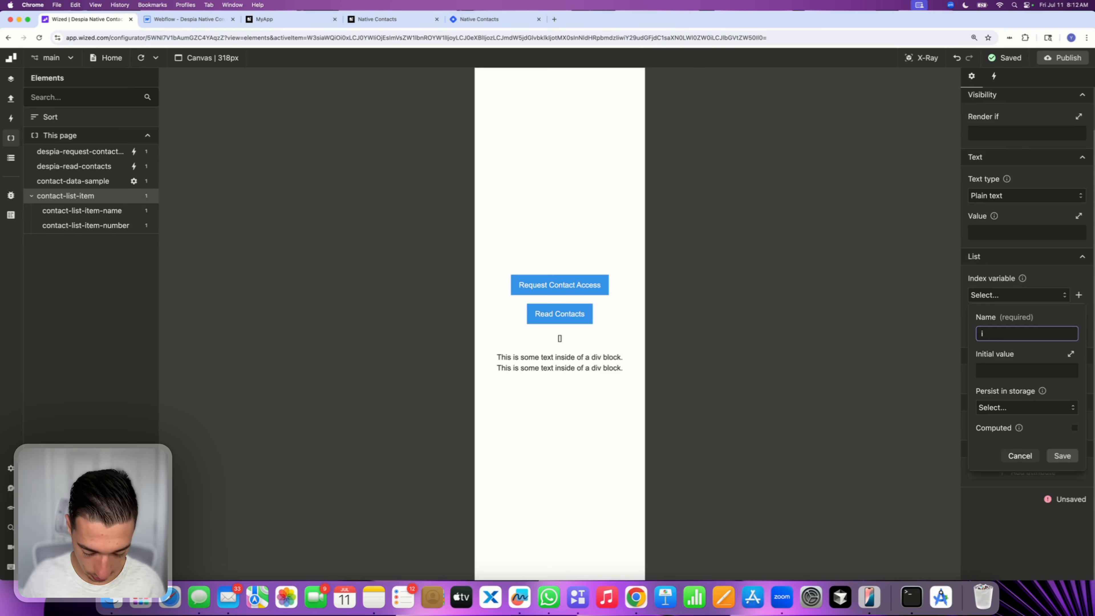
{"action": "type", "text": "teratio"}
{"action": "key", "text": "BackSpace"}
{"action": "key", "text": "BackSpace"}
{"action": "key", "text": "BackSpace"}
{"action": "key", "text": "BackSpace"}
{"action": "key", "text": "BackSpace"}
{"action": "key", "text": "BackSpace"}
{"action": "key", "text": "BackSpace"}
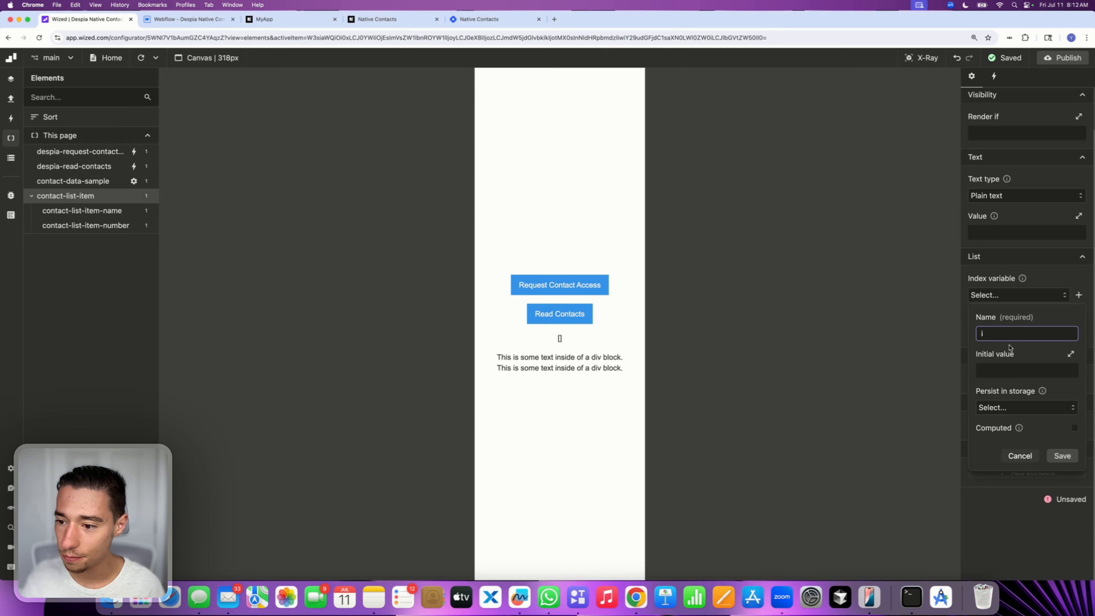
{"action": "left_click", "coordinate": [1006, 369]}
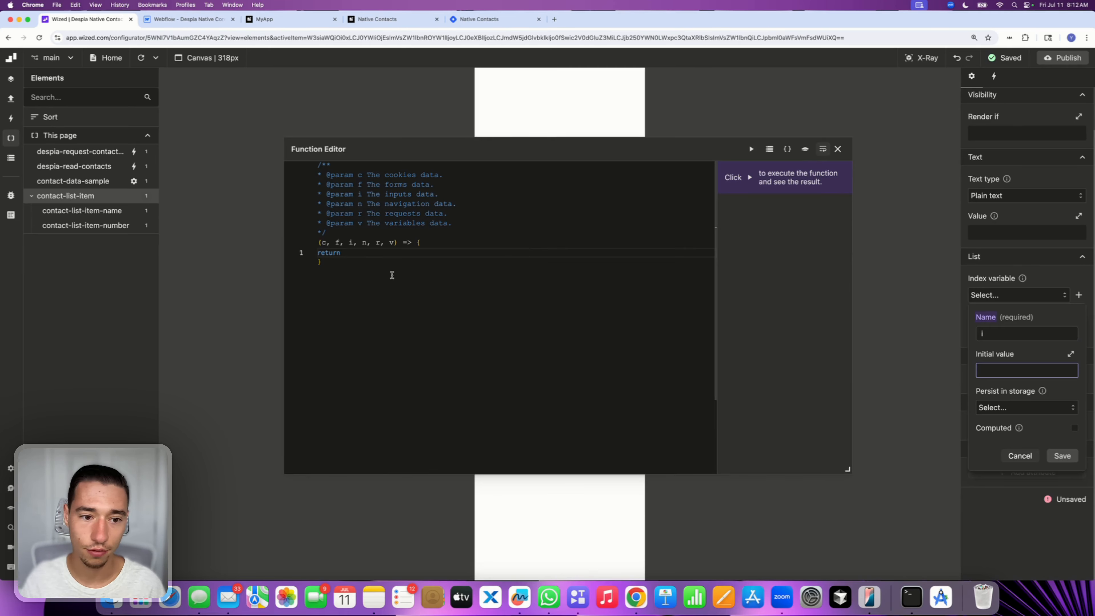
{"action": "type", "text": "0"}
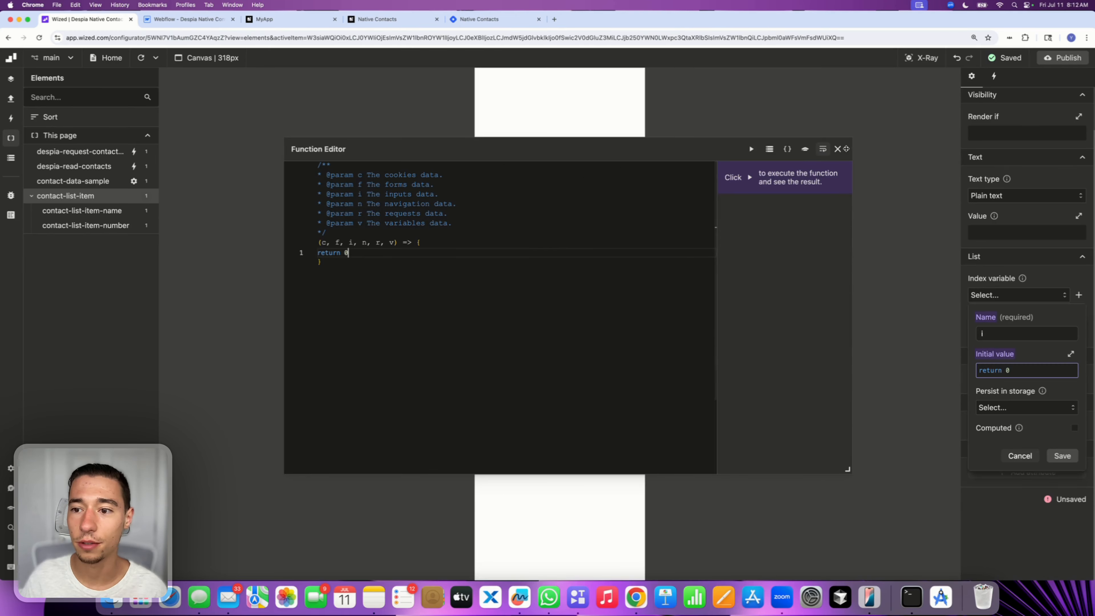
{"action": "left_click", "coordinate": [837, 149]}
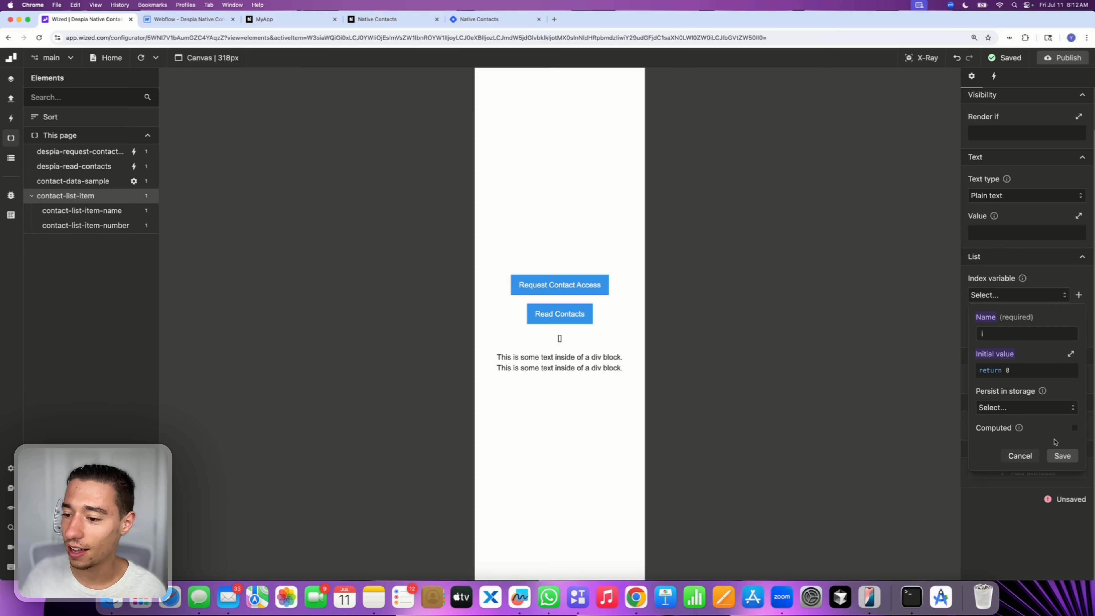
{"action": "left_click", "coordinate": [1061, 455]}
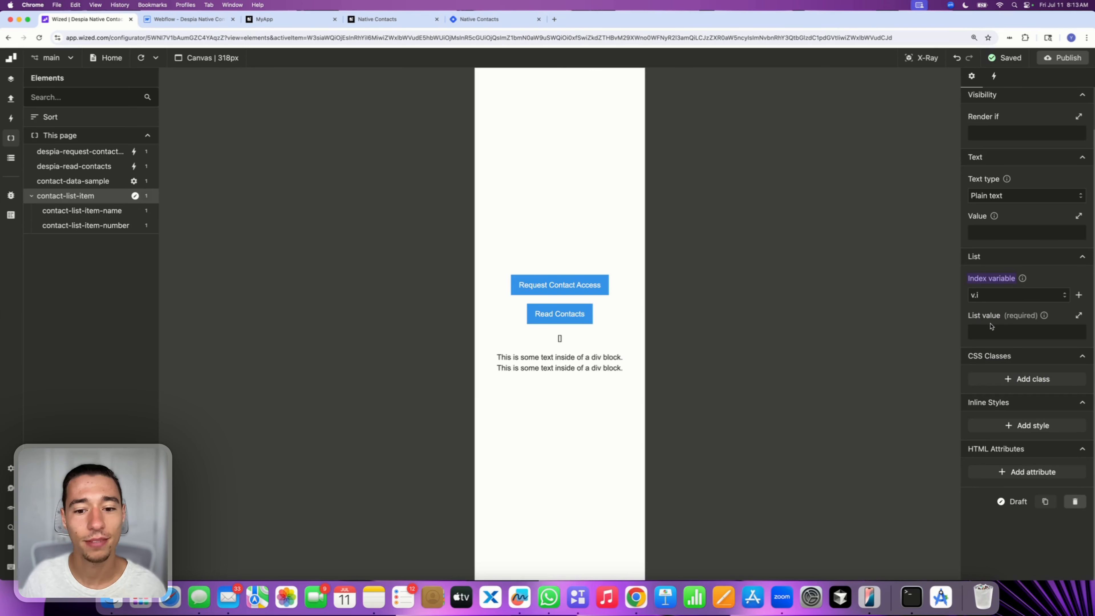
Set the contact-list-item element's list value to return v.contacts
{"action": "left_click", "coordinate": [1002, 335]}
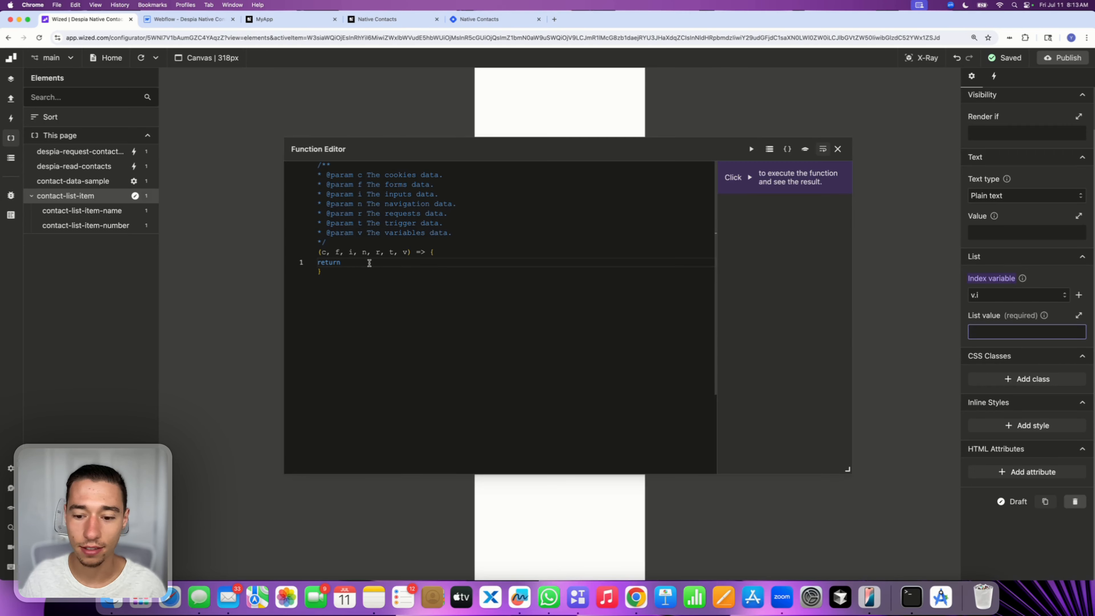
{"action": "type", "text": "v.contac"}
{"action": "left_click", "coordinate": [381, 274]}
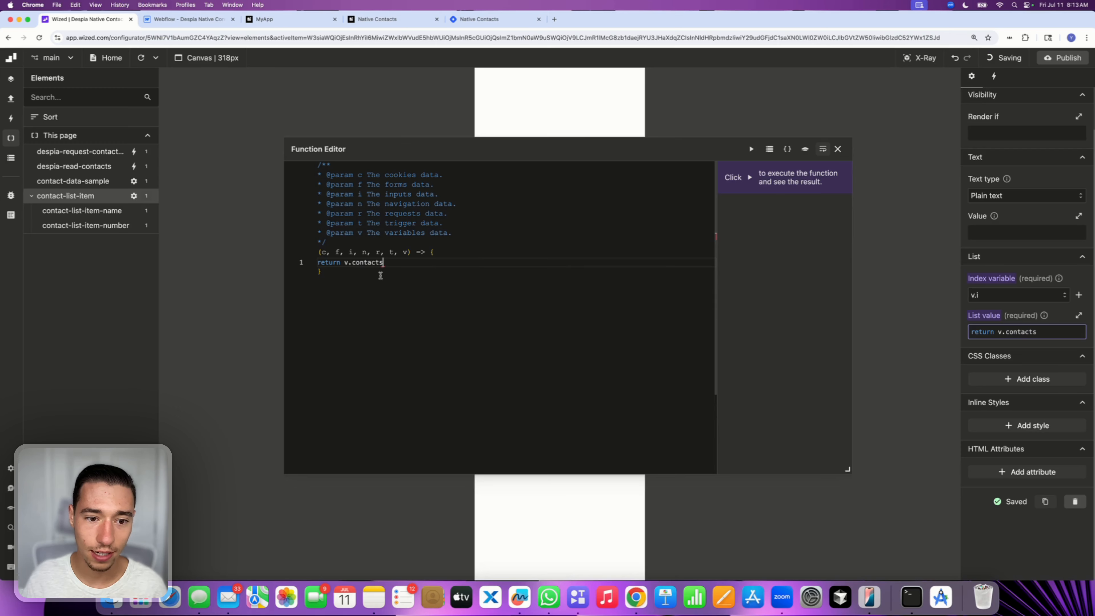
{"action": "left_click", "coordinate": [837, 149]}
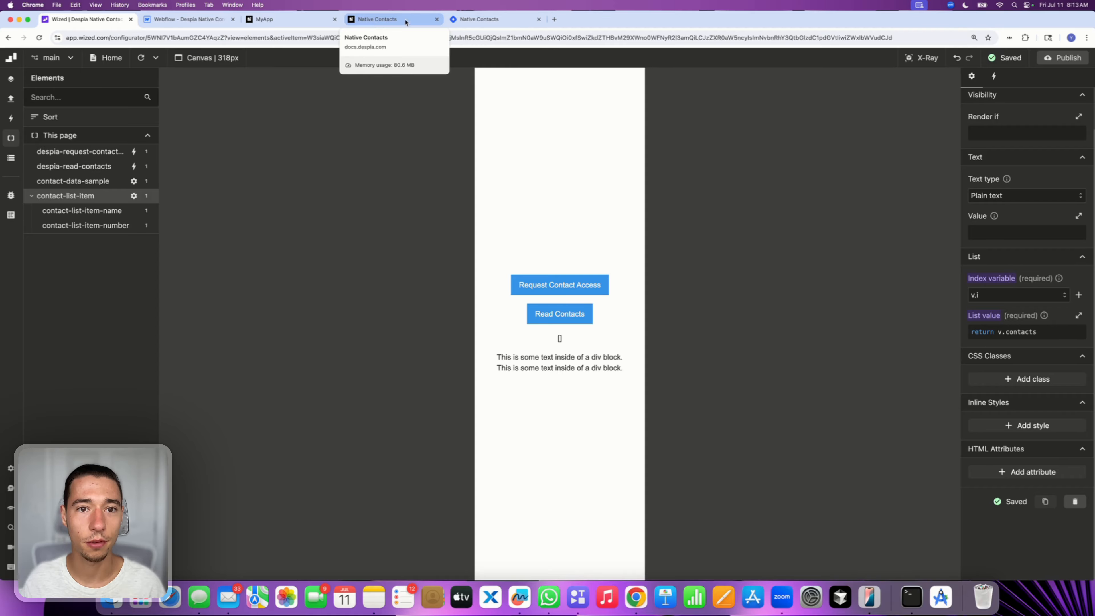
Copy the sample contacts JSON from the Despia Native Contacts documentation page
{"action": "left_click", "coordinate": [478, 19]}
{"action": "scroll", "coordinate": [516, 426], "scroll_direction": "down", "scroll_amount": 10}
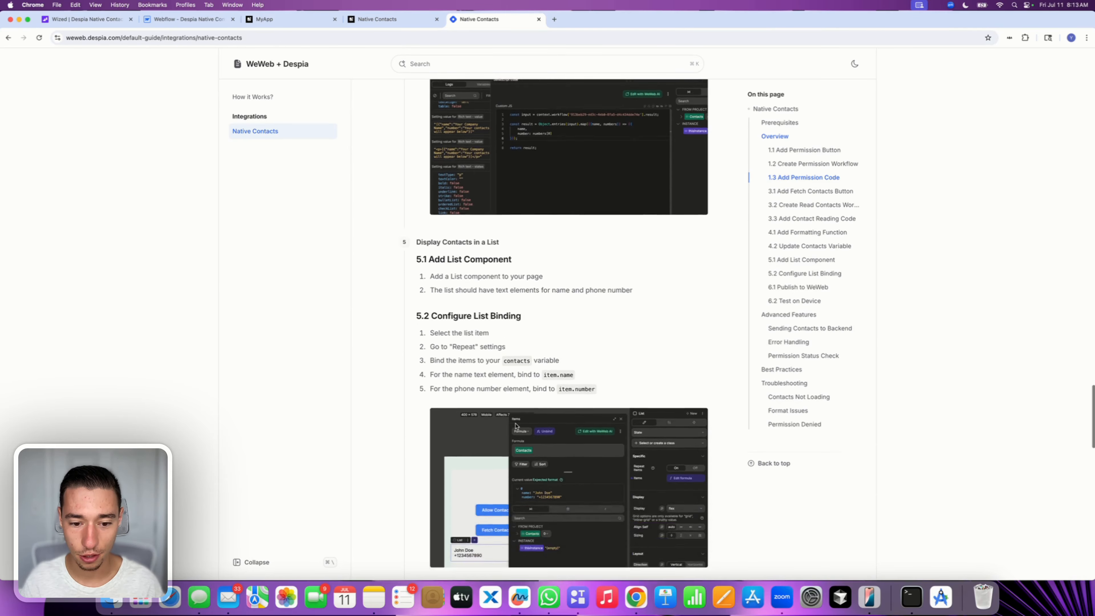
{"action": "scroll", "coordinate": [516, 426], "scroll_direction": "down", "scroll_amount": 15}
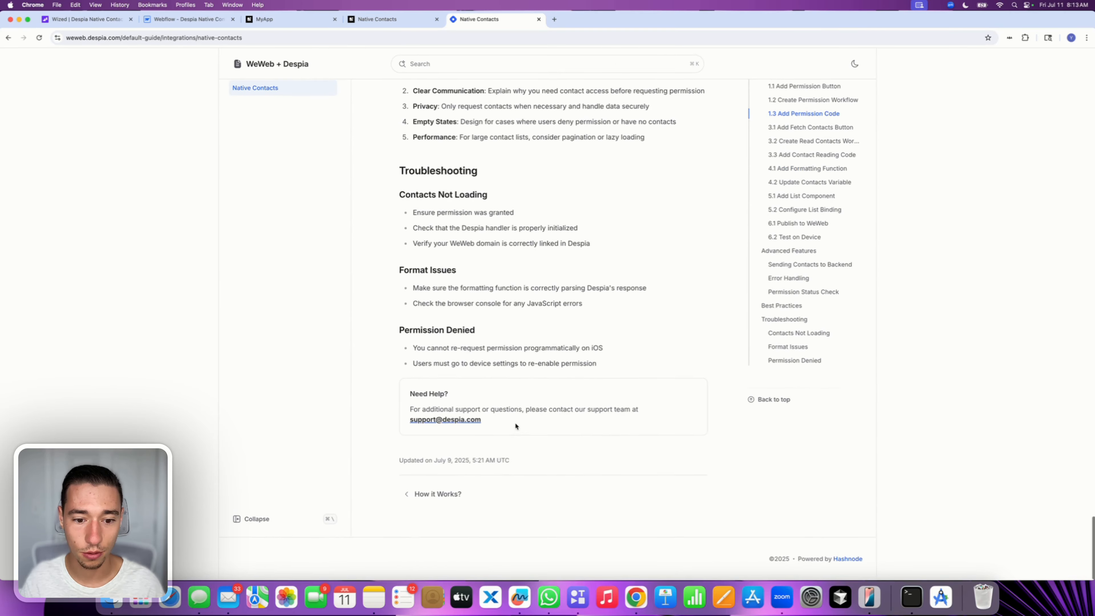
{"action": "scroll", "coordinate": [516, 426], "scroll_direction": "up", "scroll_amount": 15}
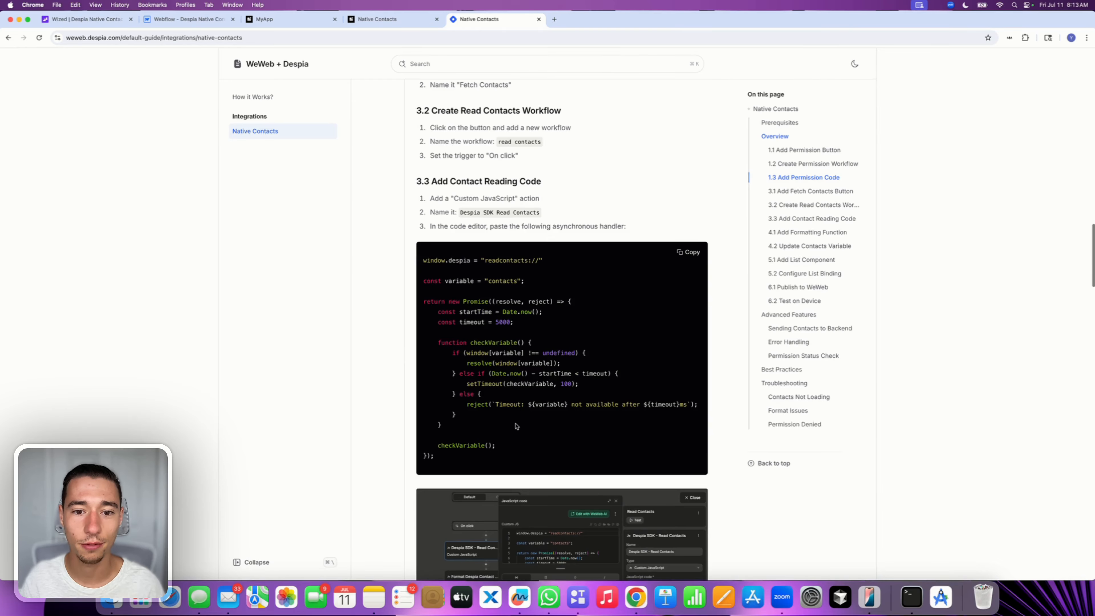
{"action": "scroll", "coordinate": [516, 426], "scroll_direction": "up", "scroll_amount": 10}
{"action": "left_click", "coordinate": [689, 226]}
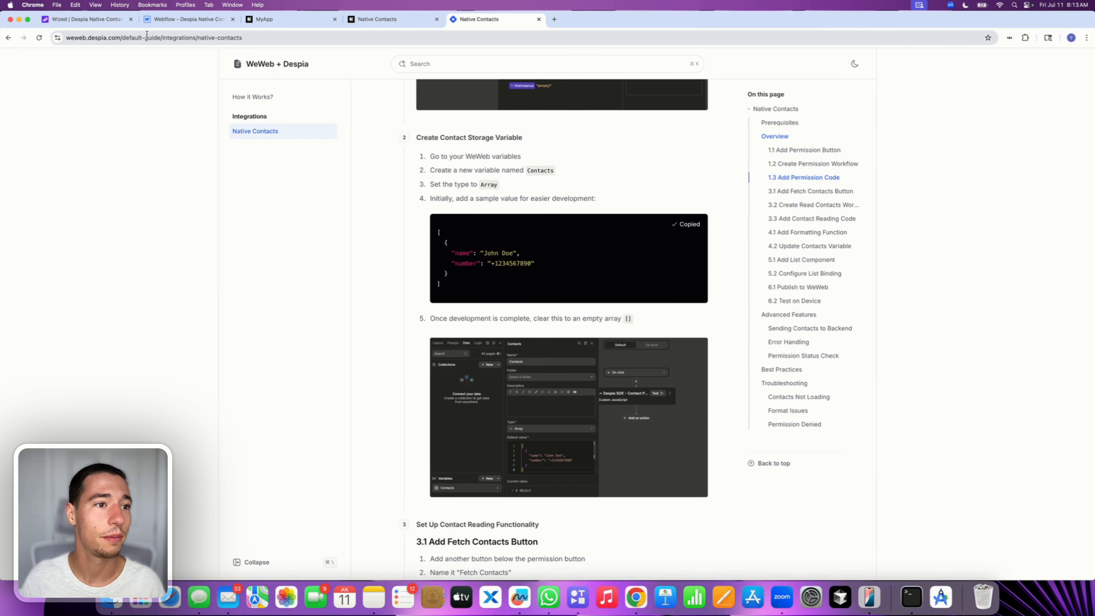
Paste the sample contacts JSON as the initial value of the contacts variable in the data store
{"action": "left_click", "coordinate": [82, 20]}
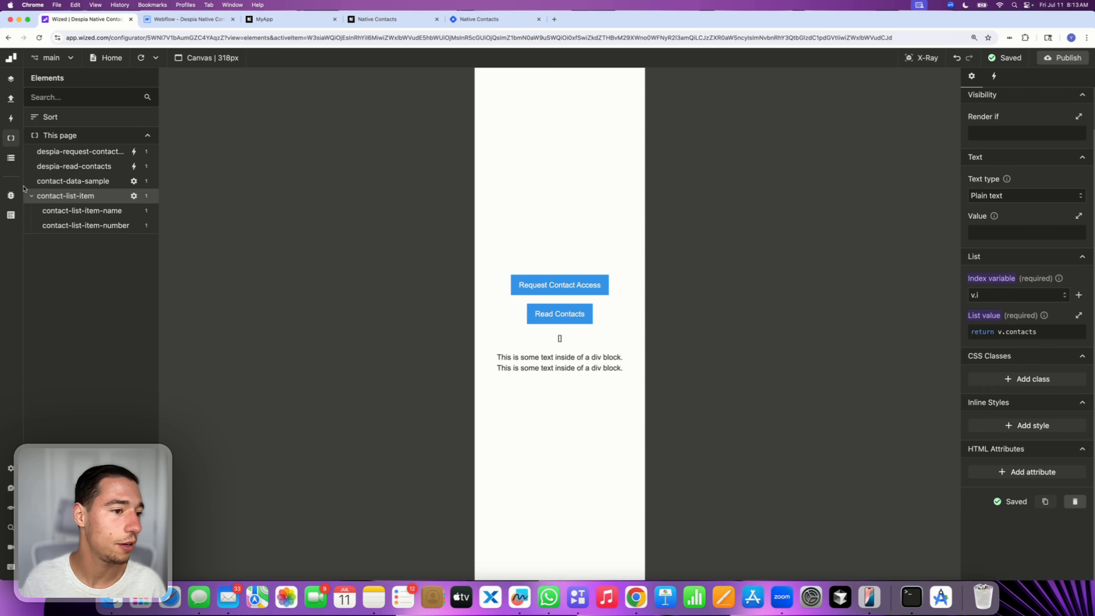
{"action": "left_click", "coordinate": [11, 158]}
{"action": "left_click", "coordinate": [74, 154]}
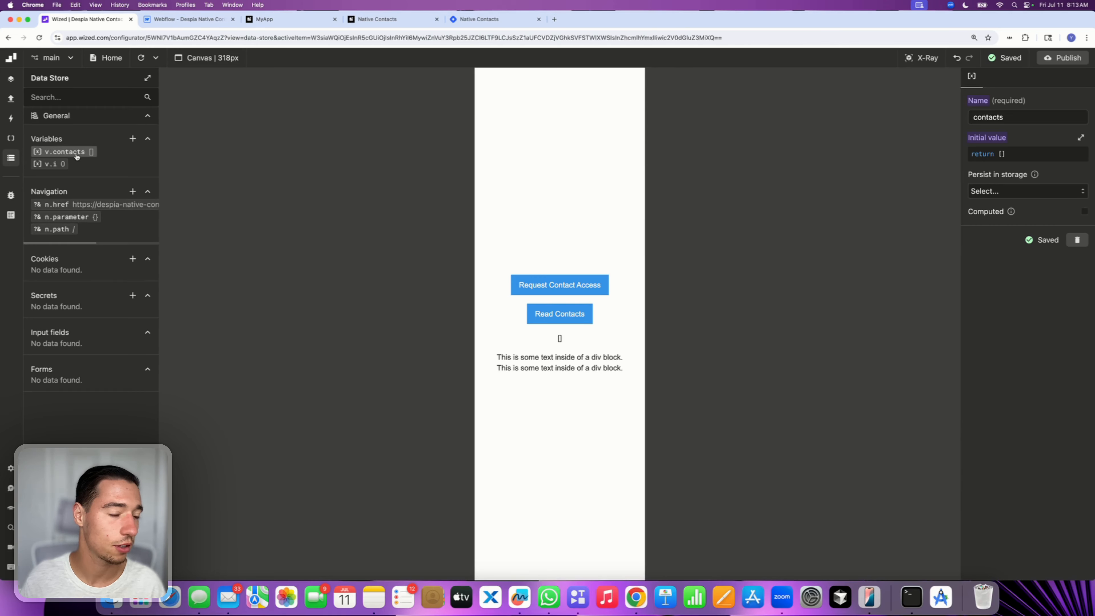
{"action": "left_click", "coordinate": [991, 154]}
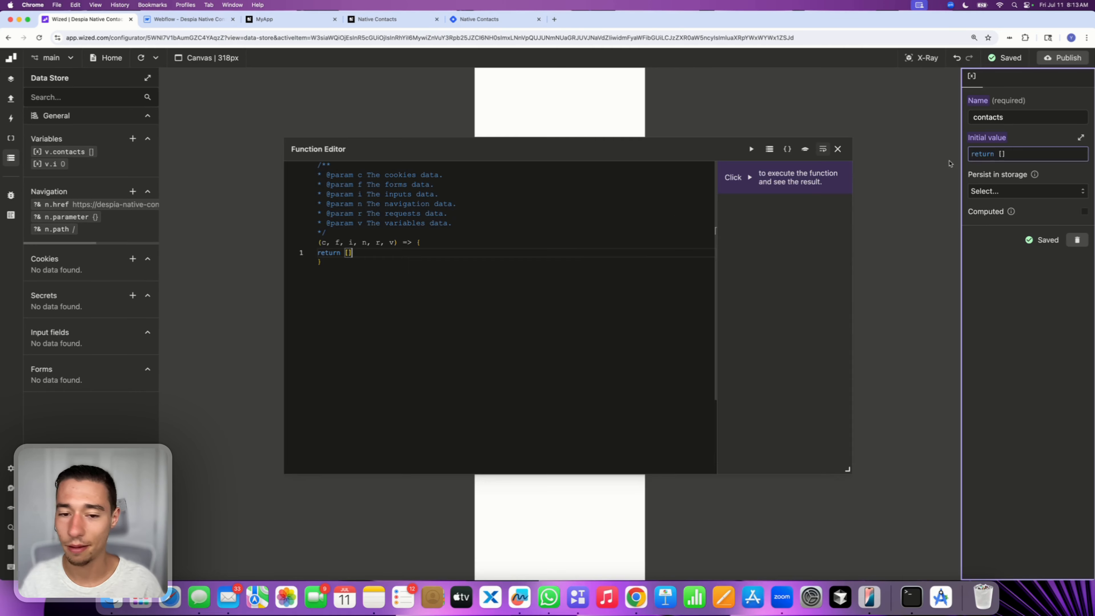
{"action": "key", "text": "super+v"}
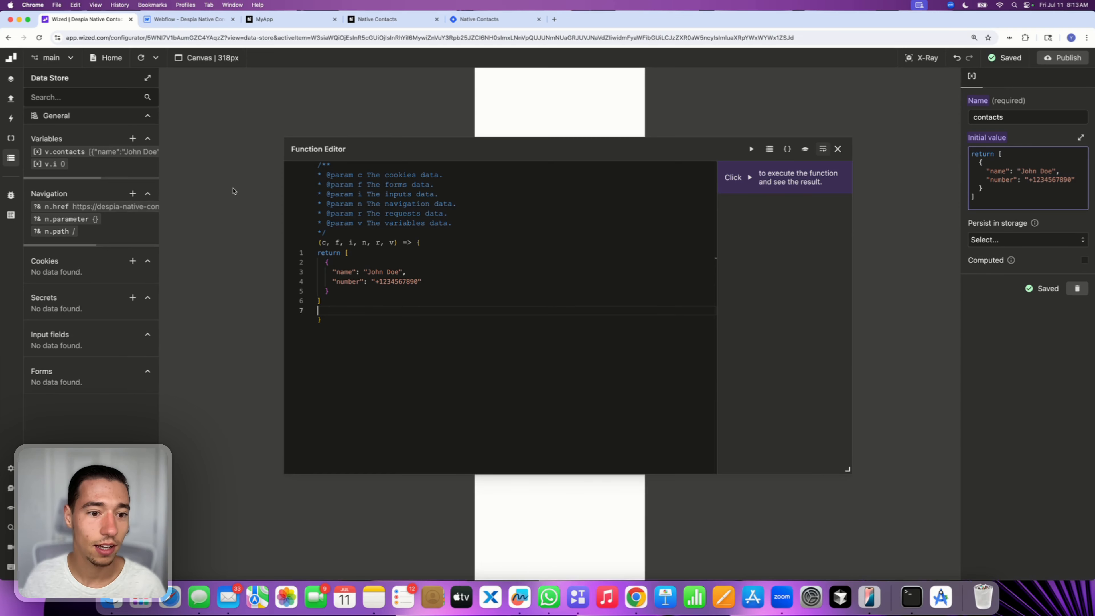
{"action": "left_click", "coordinate": [843, 153]}
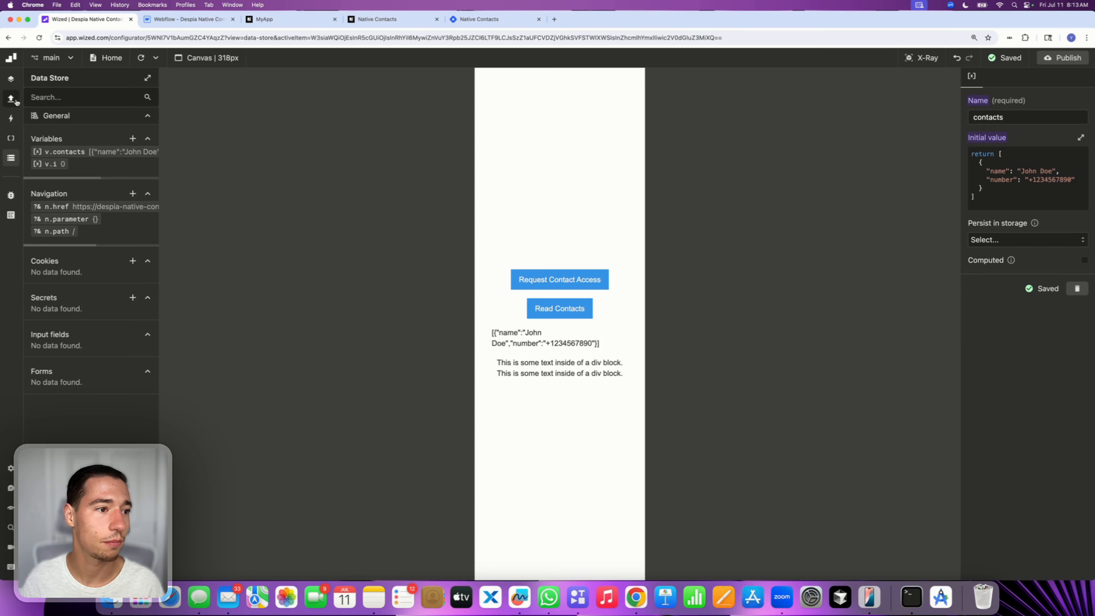
Open the contact-list-item element's list value to review it
{"action": "left_click", "coordinate": [11, 138]}
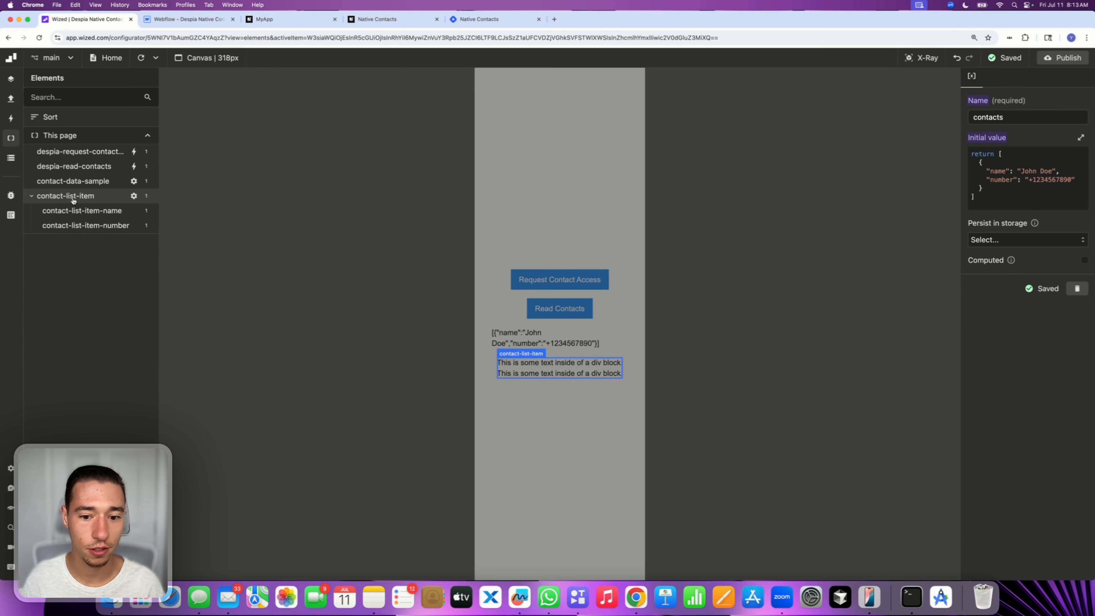
{"action": "left_click", "coordinate": [73, 196]}
{"action": "scroll", "coordinate": [1019, 379], "scroll_direction": "down", "scroll_amount": 2}
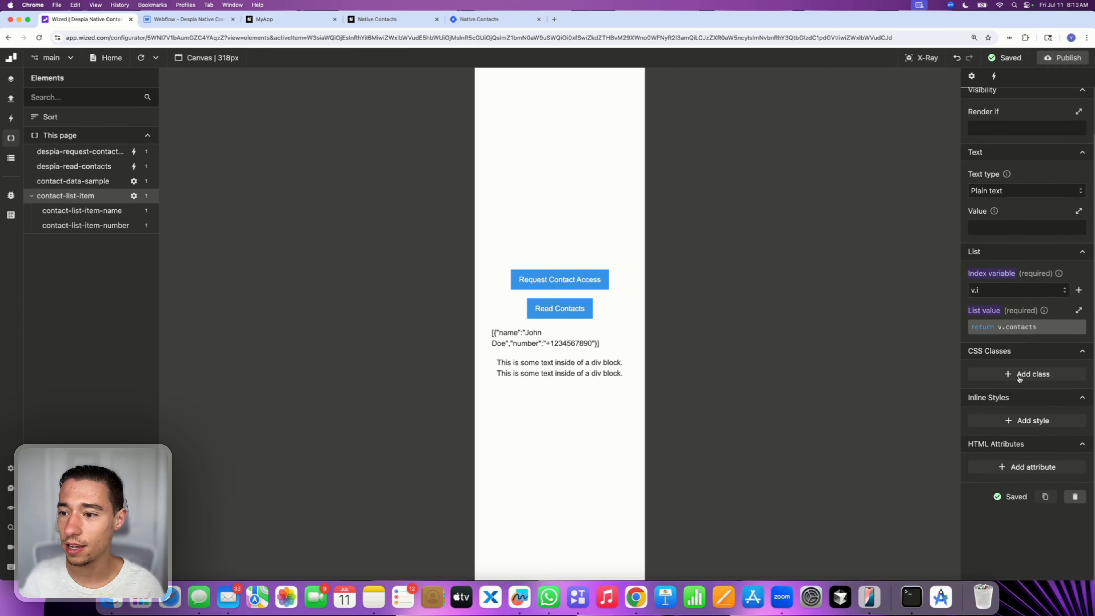
{"action": "left_click", "coordinate": [1025, 327]}
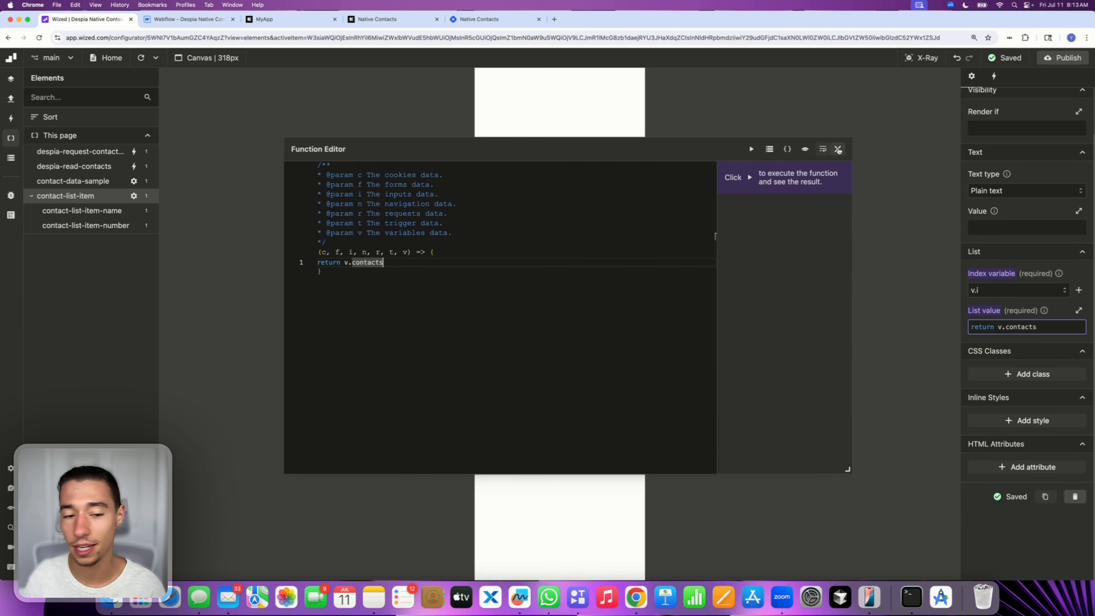
{"action": "left_click", "coordinate": [838, 149]}
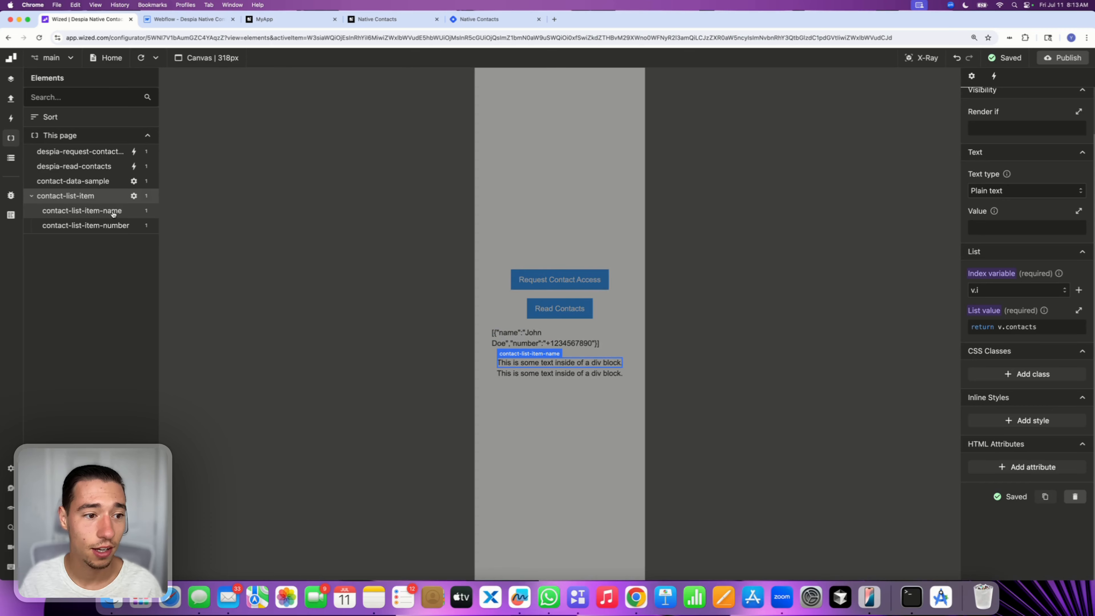
Set the contact-list-item-name element's text value to return v.contacts[v.i].name
{"action": "left_click", "coordinate": [110, 211]}
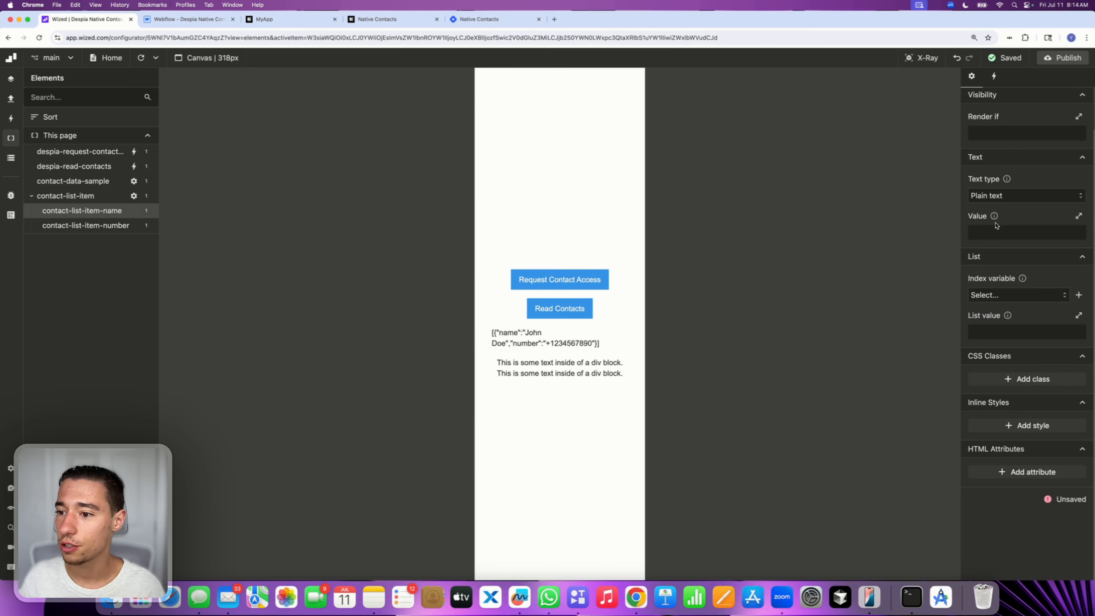
{"action": "left_click", "coordinate": [1004, 232]}
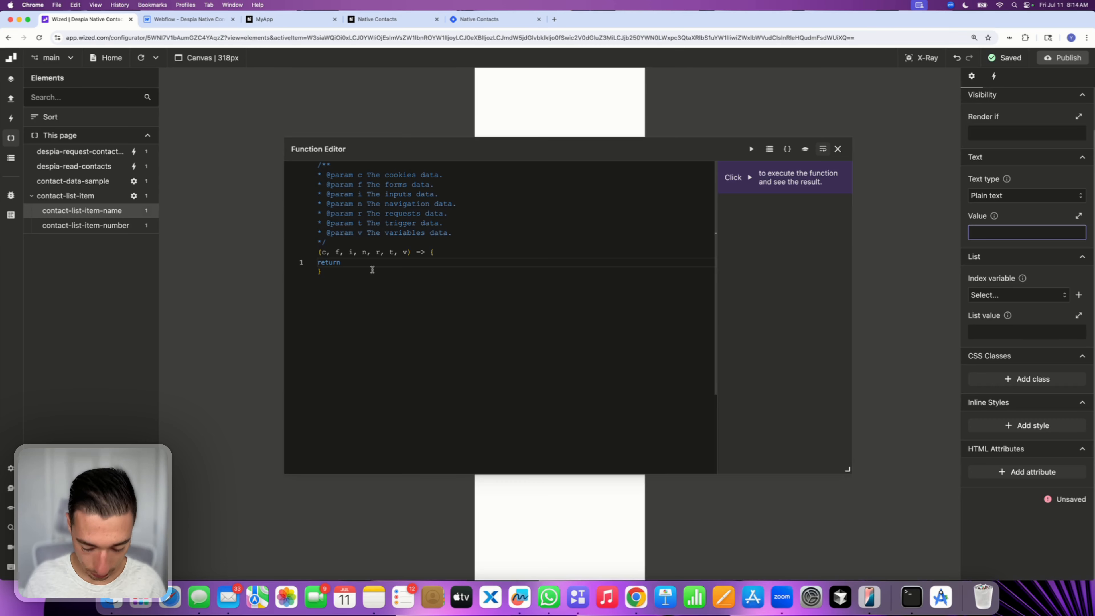
{"action": "type", "text": "i"}
{"action": "key", "text": "BackSpace"}
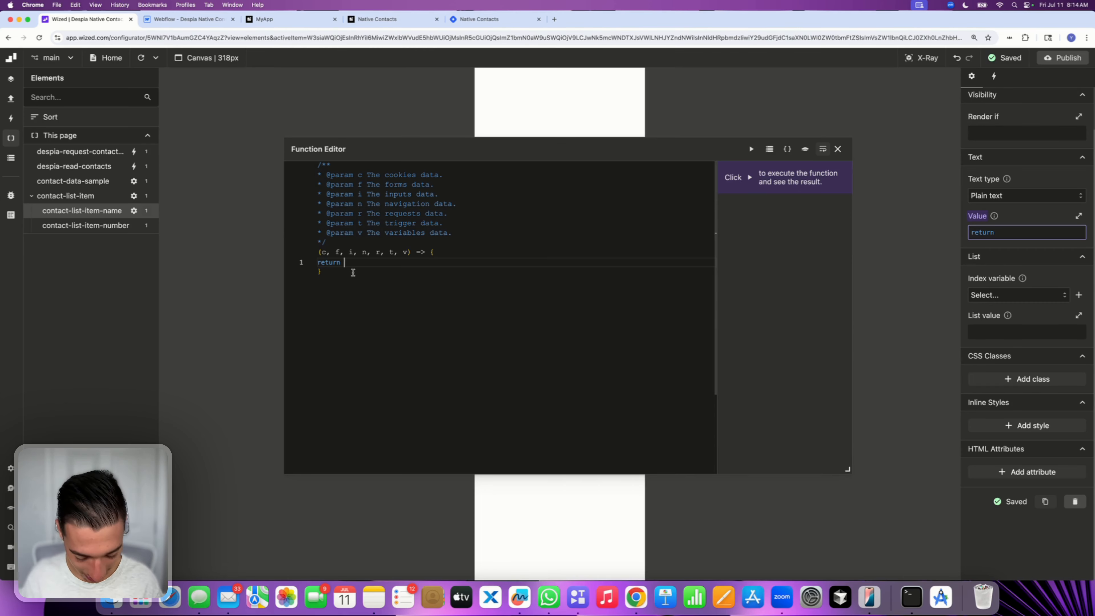
{"action": "type", "text": "v"}
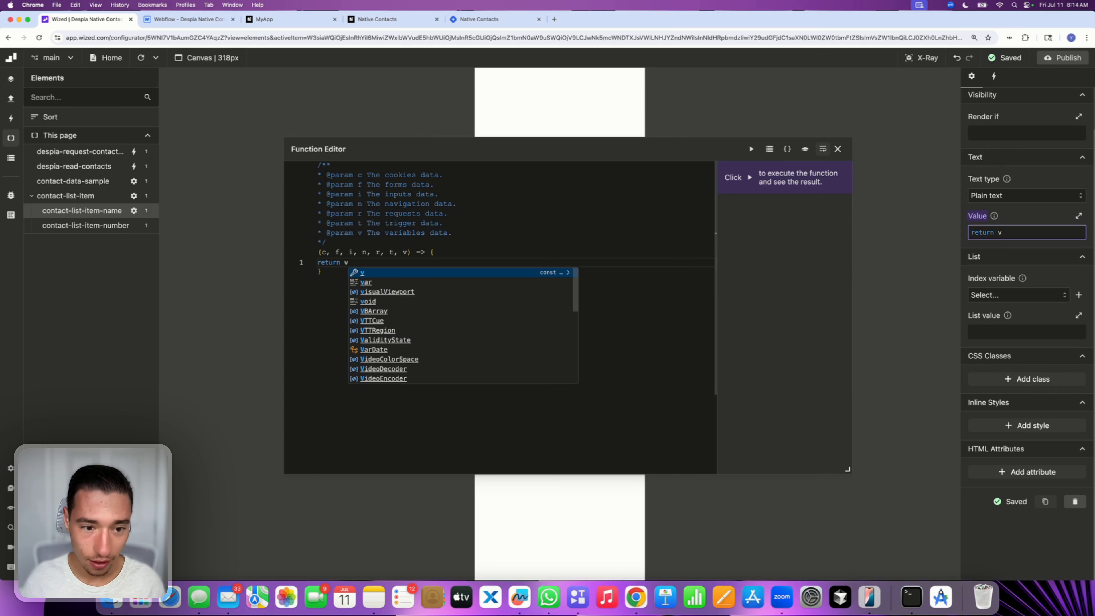
{"action": "type", "text": ".contacts"}
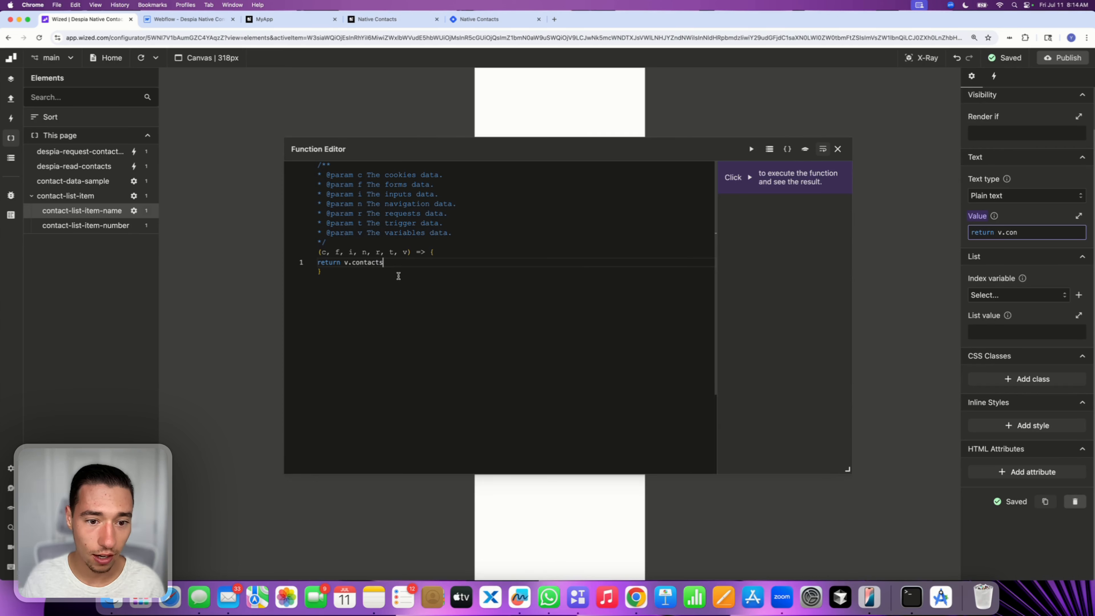
{"action": "type", "text": "[]"}
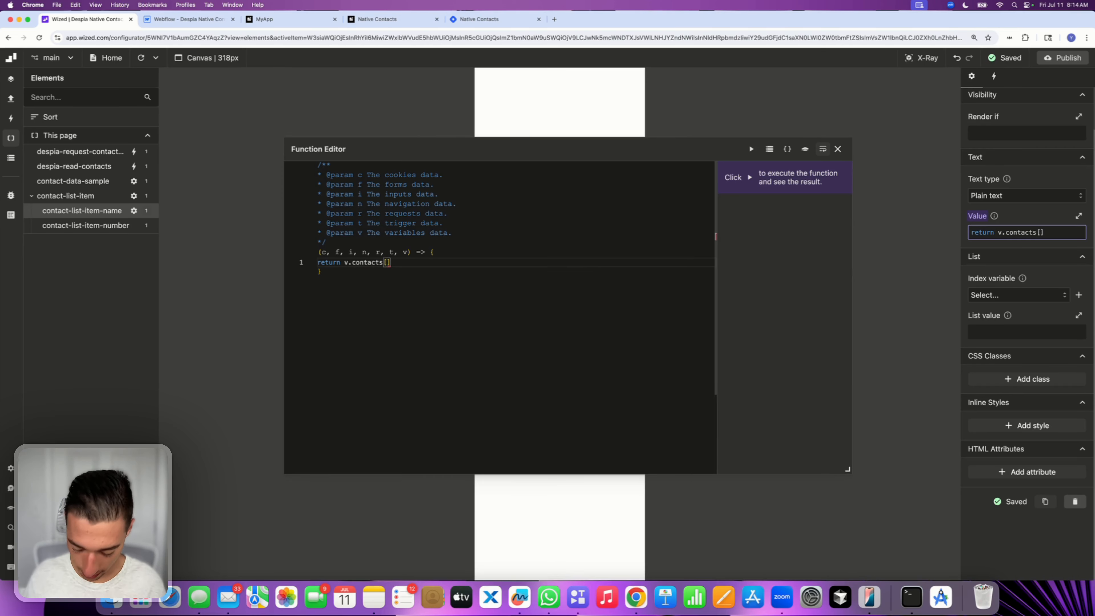
{"action": "type", "text": "v.o"}
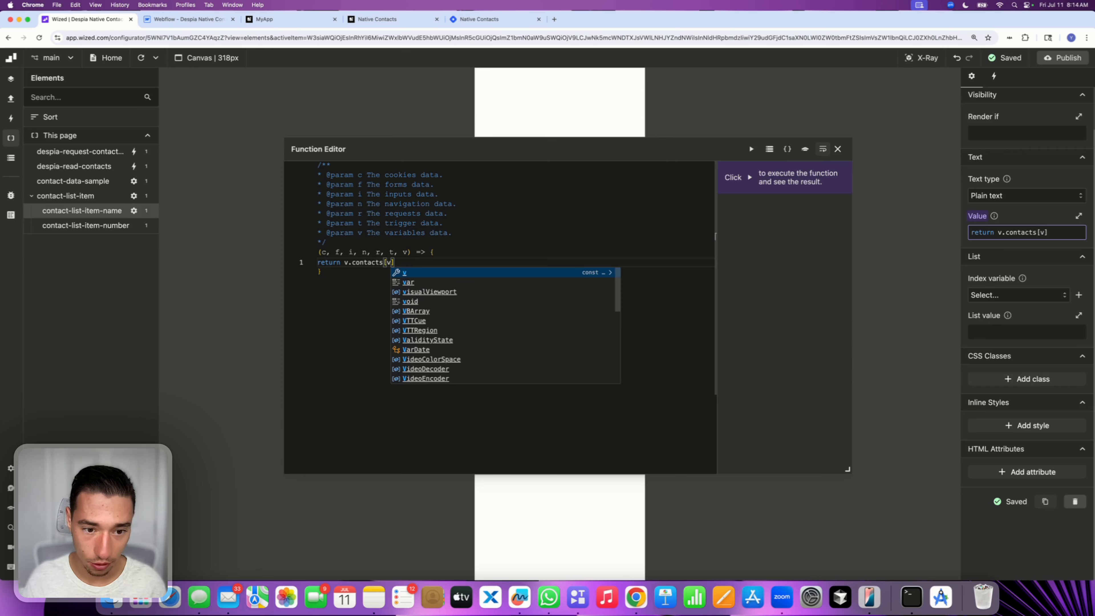
{"action": "key", "text": "BackSpace"}
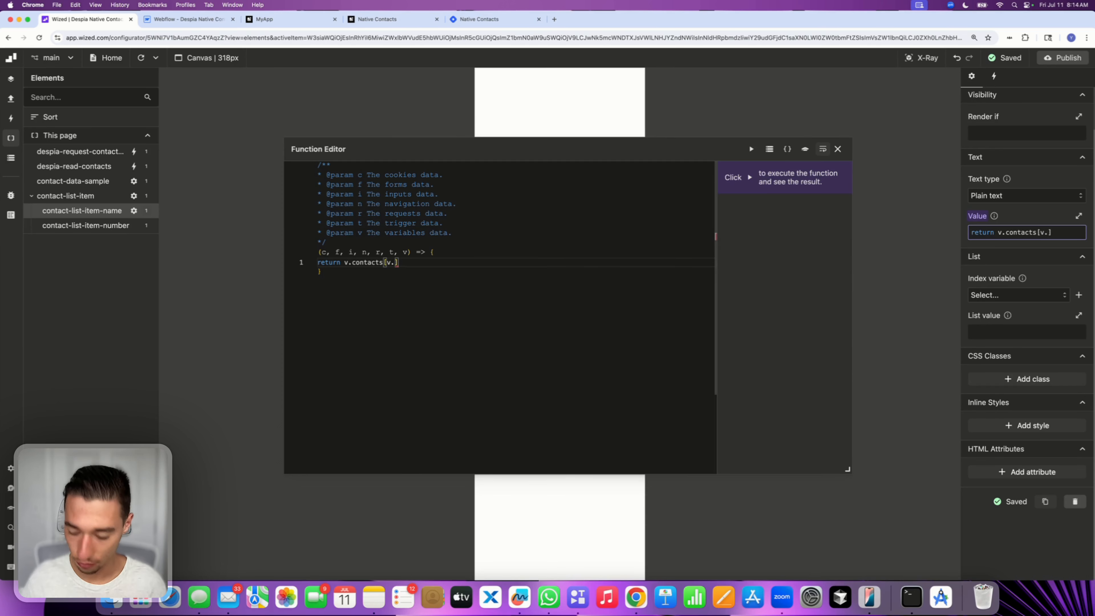
{"action": "type", "text": "i"}
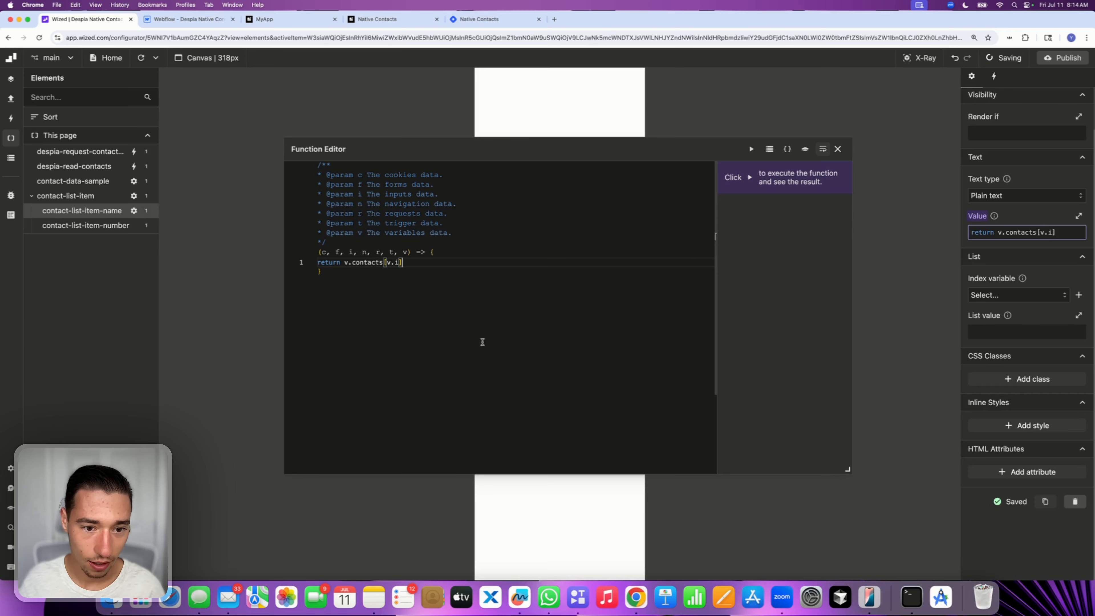
{"action": "left_click", "coordinate": [838, 149]}
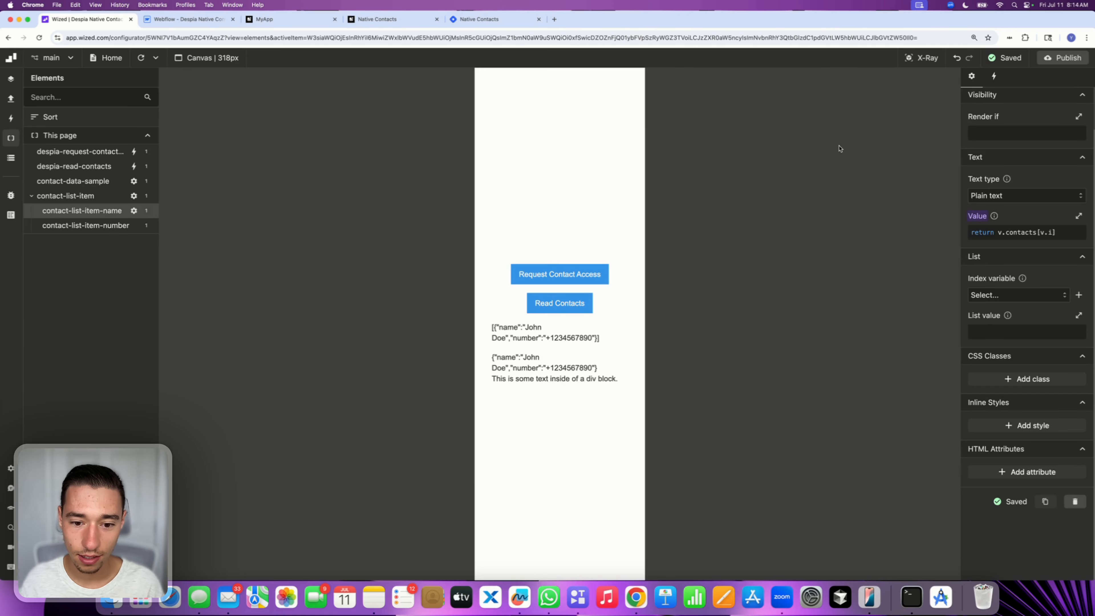
{"action": "left_click", "coordinate": [1026, 232]}
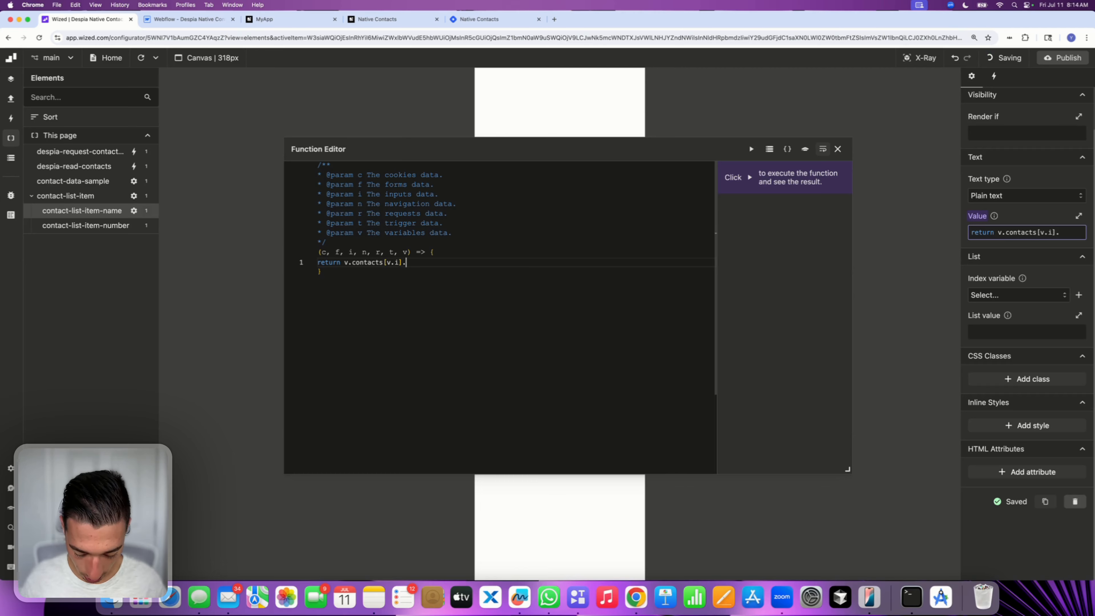
{"action": "type", "text": ".name"}
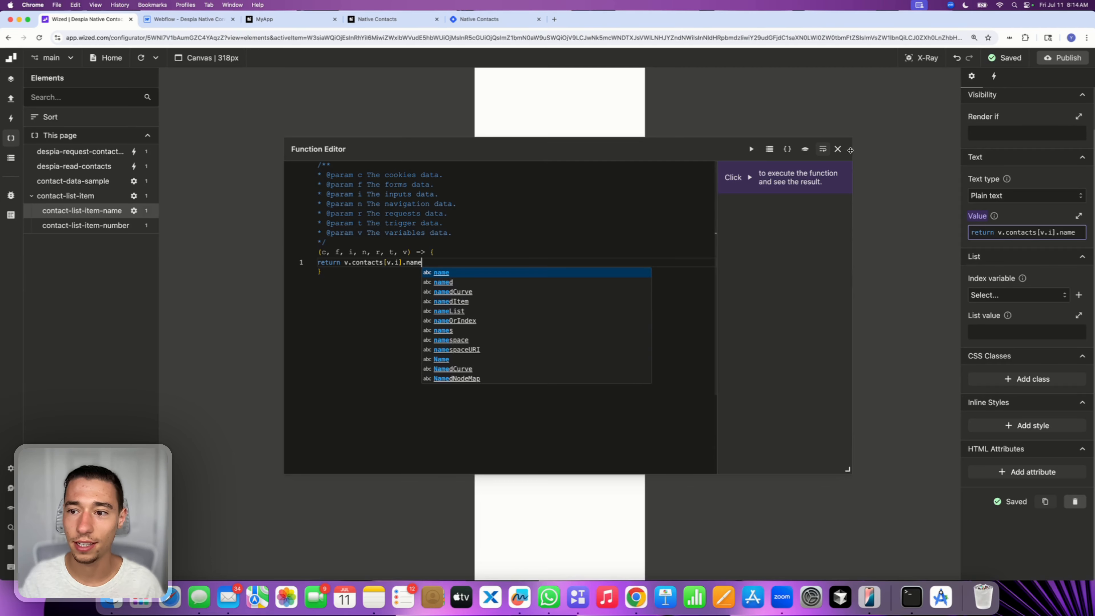
{"action": "left_click", "coordinate": [838, 151]}
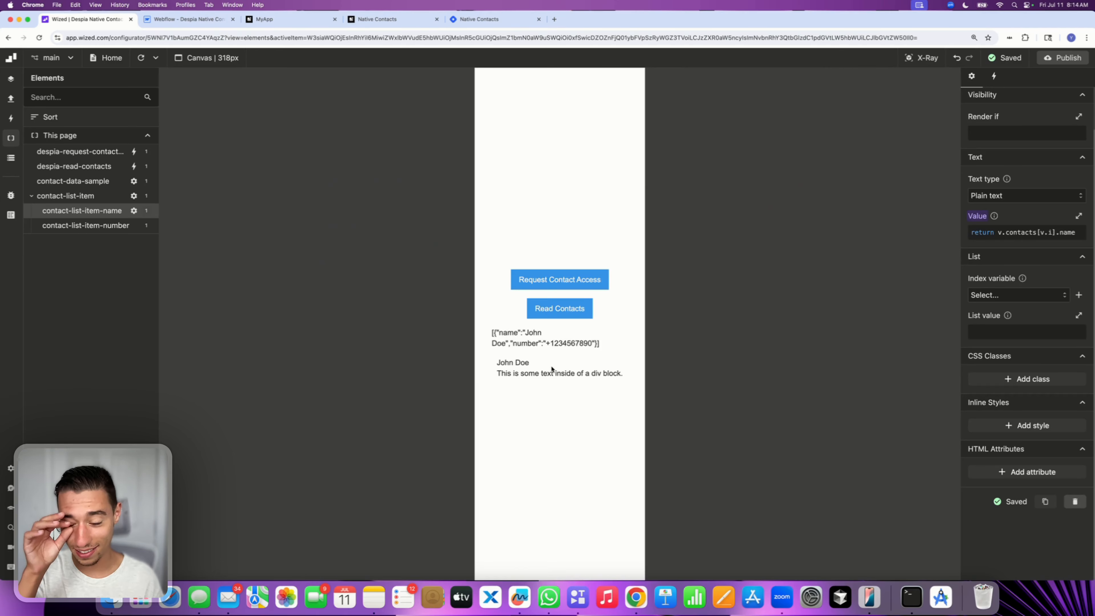
Set the contact-list-item-number element's text value to return v.contacts[v.i].number
{"action": "triple_click", "coordinate": [516, 363]}
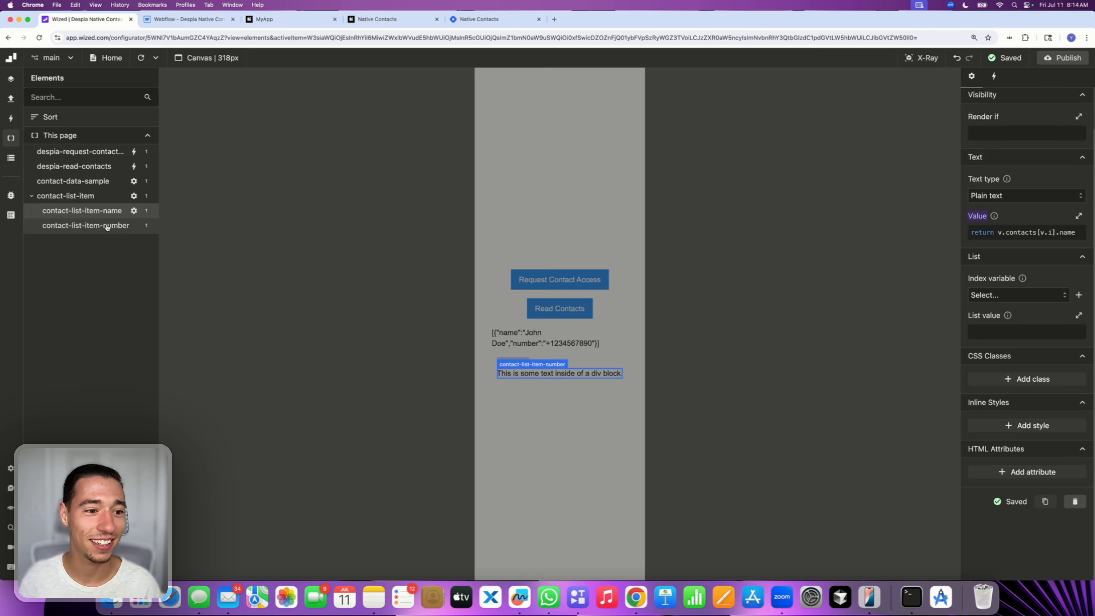
{"action": "left_click", "coordinate": [107, 226]}
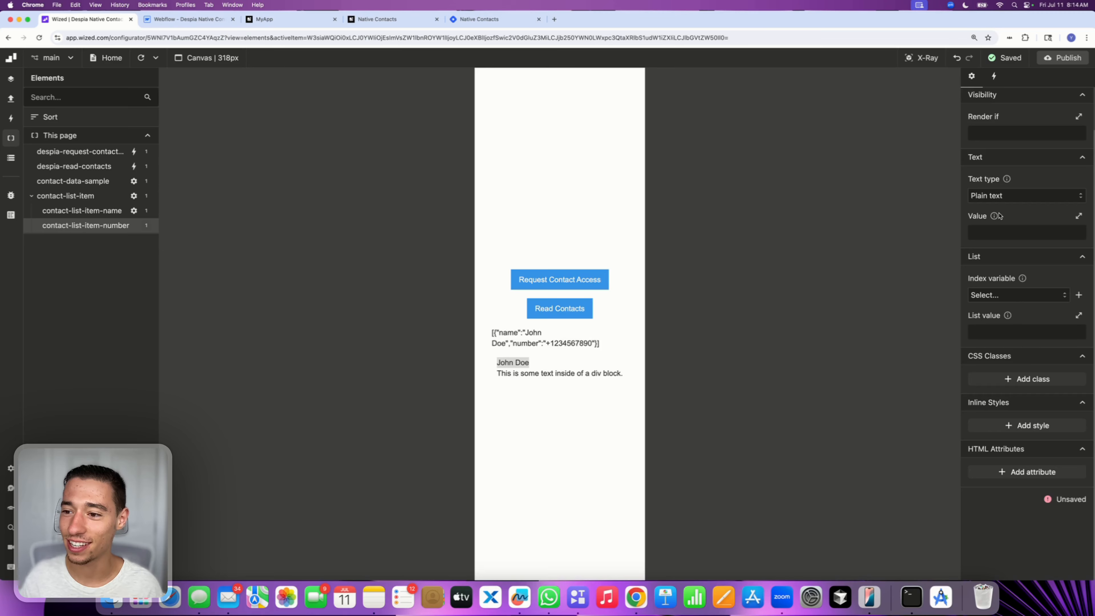
{"action": "left_click", "coordinate": [990, 232]}
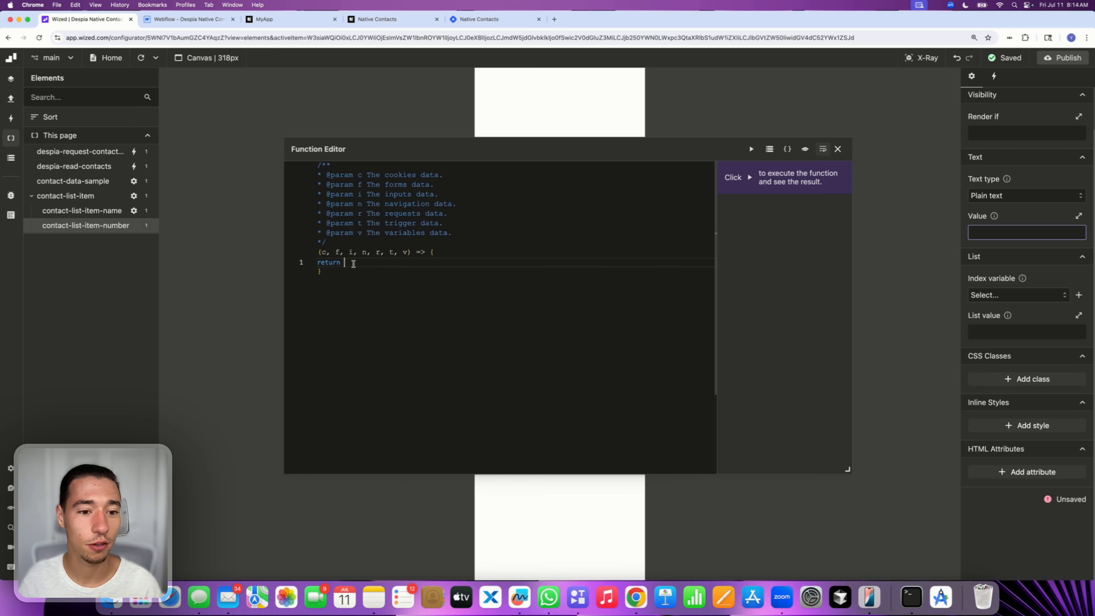
{"action": "type", "text": "v.c"}
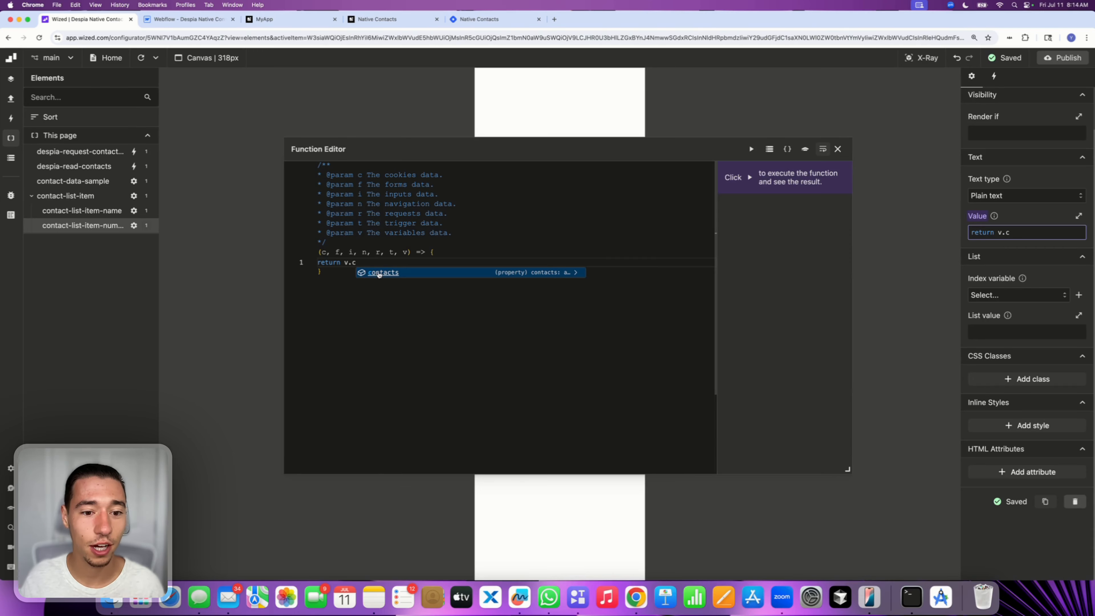
{"action": "type", "text": "ontacts["}
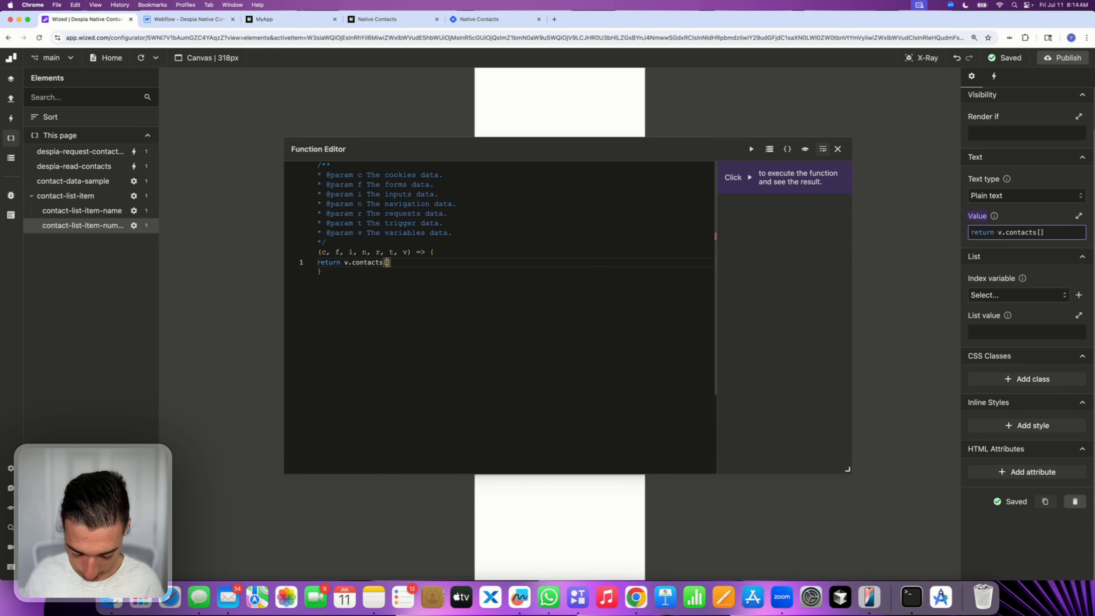
{"action": "type", "text": "v.i"}
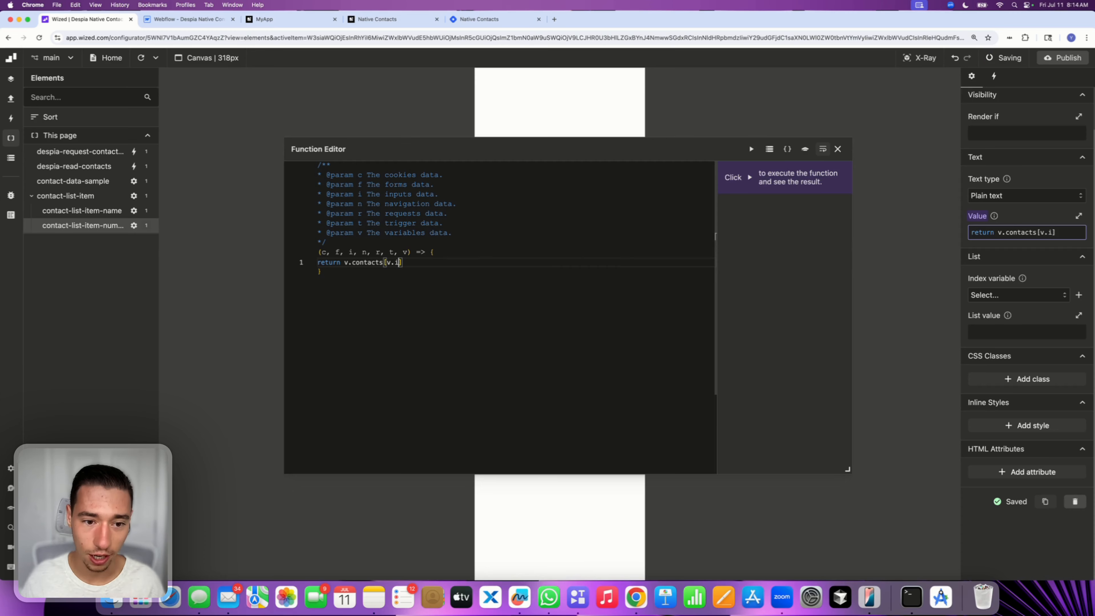
{"action": "type", "text": "].num"}
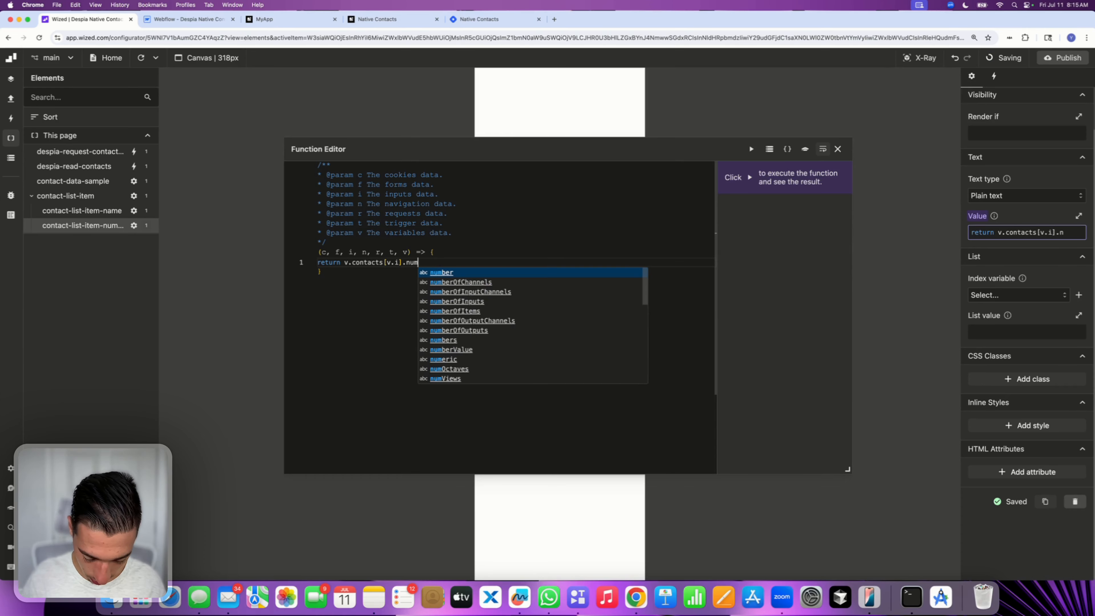
{"action": "type", "text": "bers"}
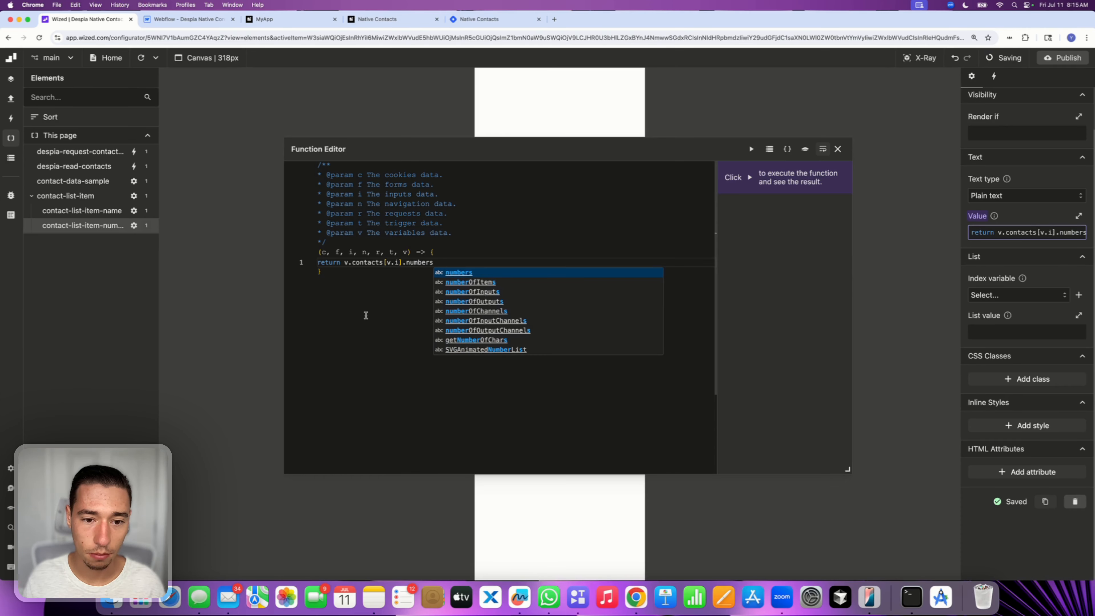
{"action": "left_click", "coordinate": [838, 149]}
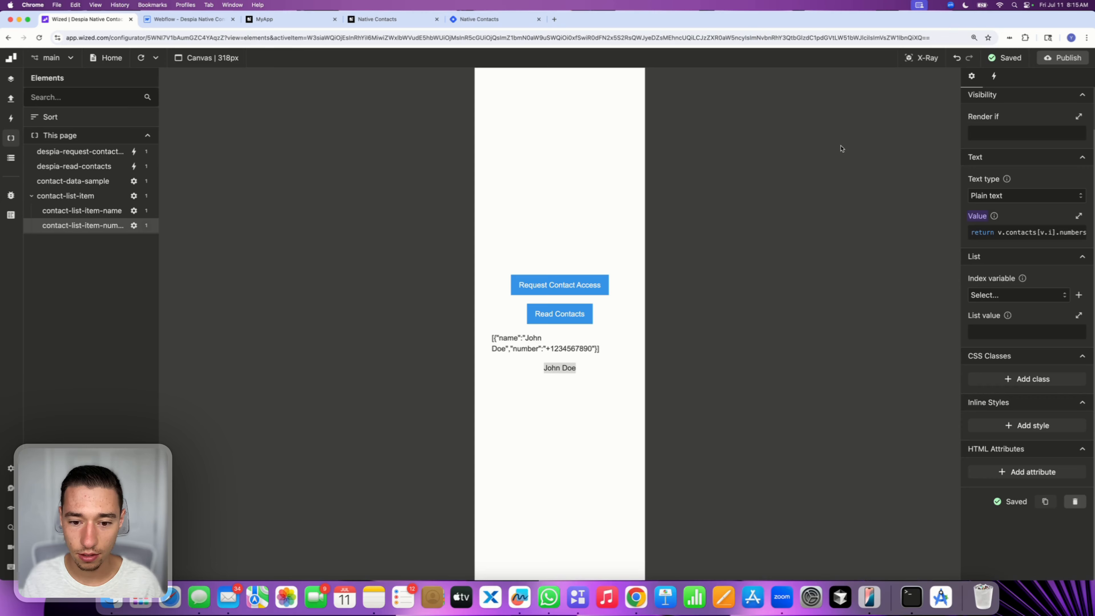
{"action": "left_click", "coordinate": [999, 228]}
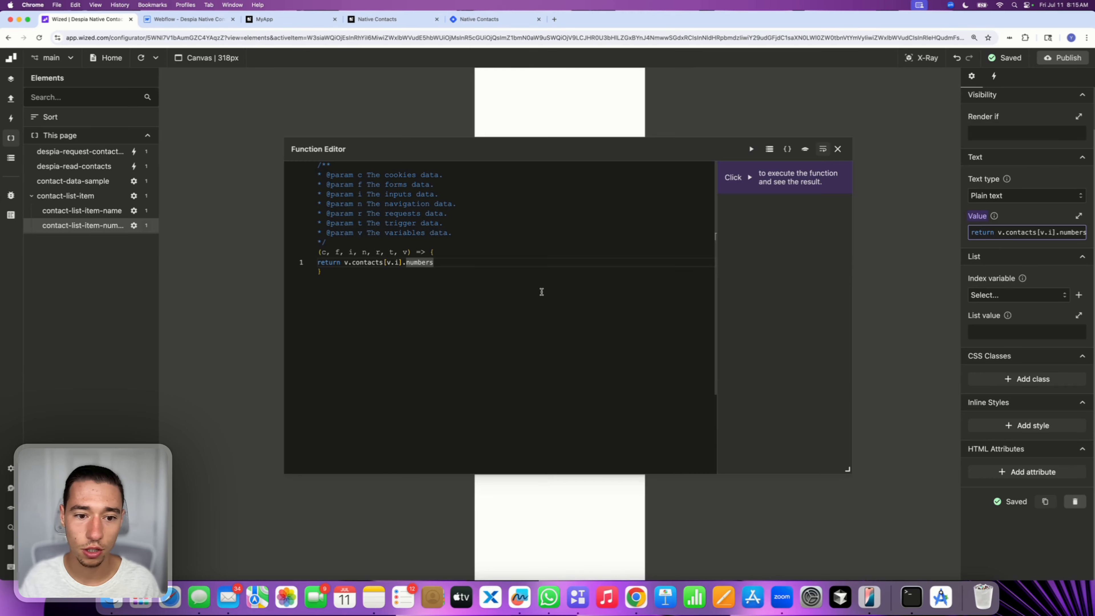
{"action": "key", "text": "BackSpace"}
{"action": "left_click", "coordinate": [837, 149]}
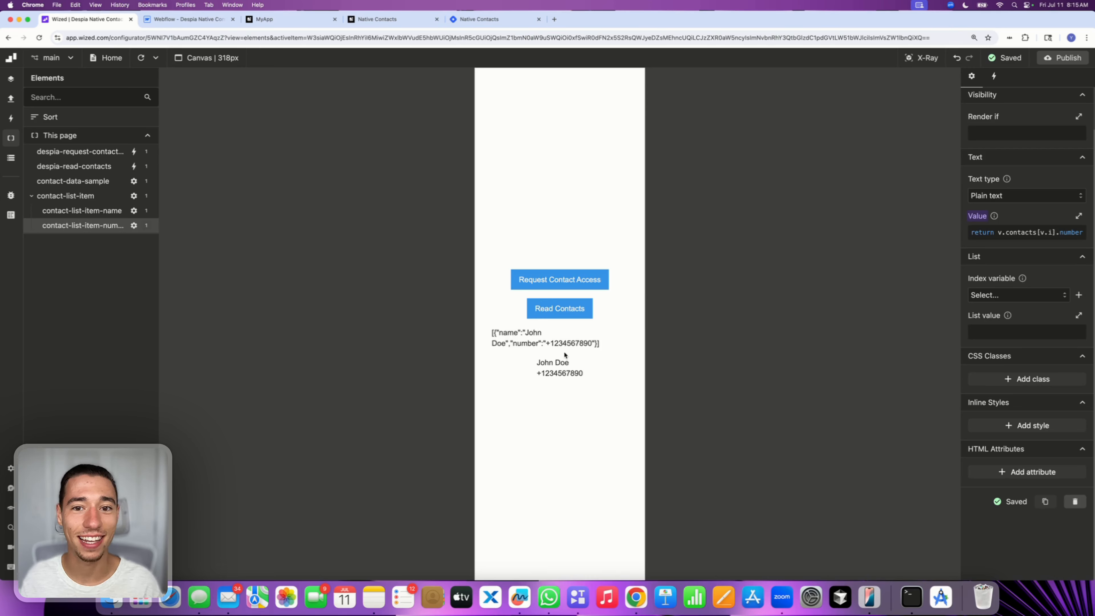
Delete the contact-data-sample element's configuration, confirming the deletion
{"action": "left_click", "coordinate": [125, 184]}
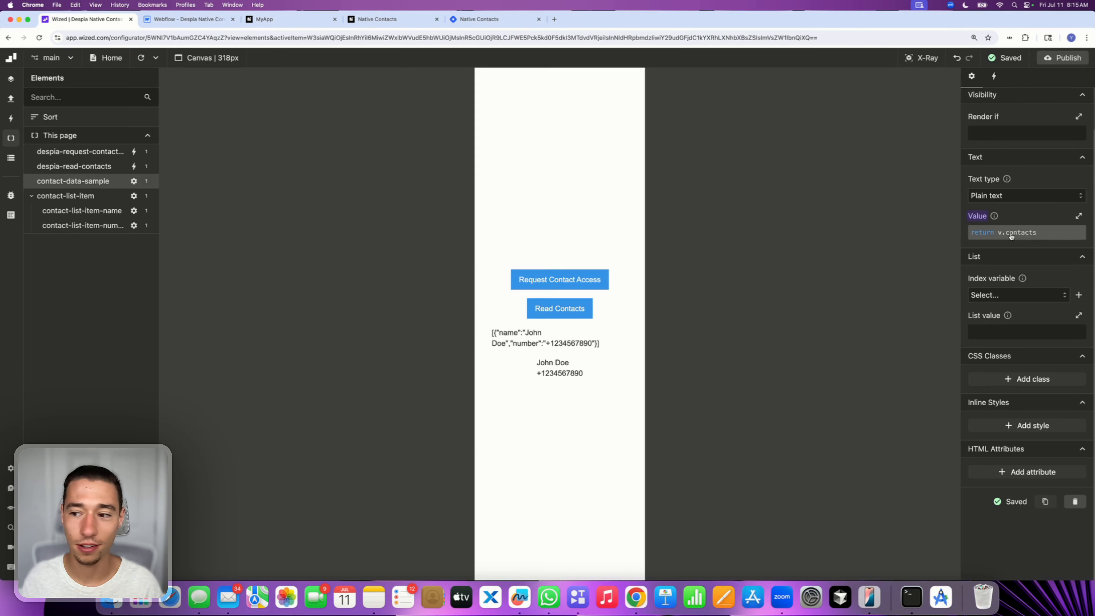
{"action": "left_click", "coordinate": [1074, 501]}
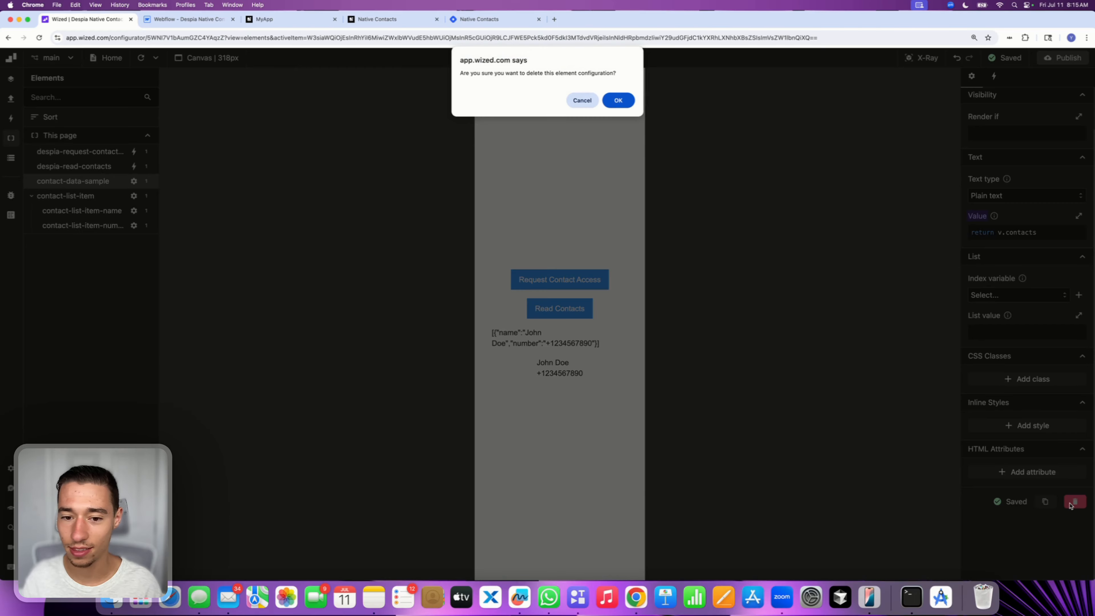
{"action": "left_click", "coordinate": [584, 40]}
{"action": "left_click", "coordinate": [594, 86]}
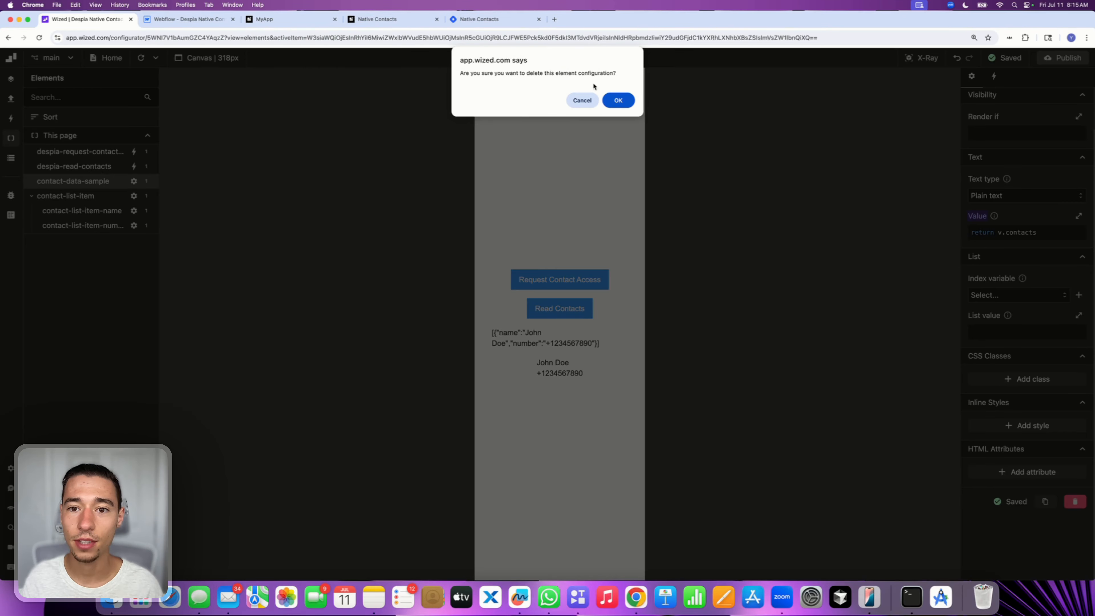
{"action": "left_click", "coordinate": [619, 103]}
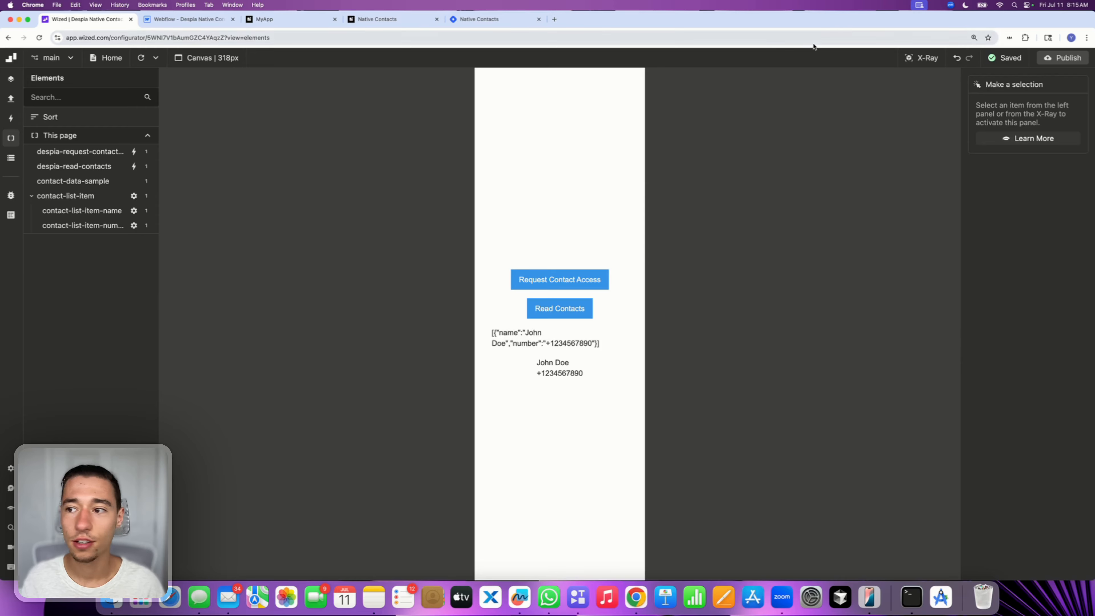
Publish the Wized project to its webflow.io destination
{"action": "left_click", "coordinate": [1061, 57]}
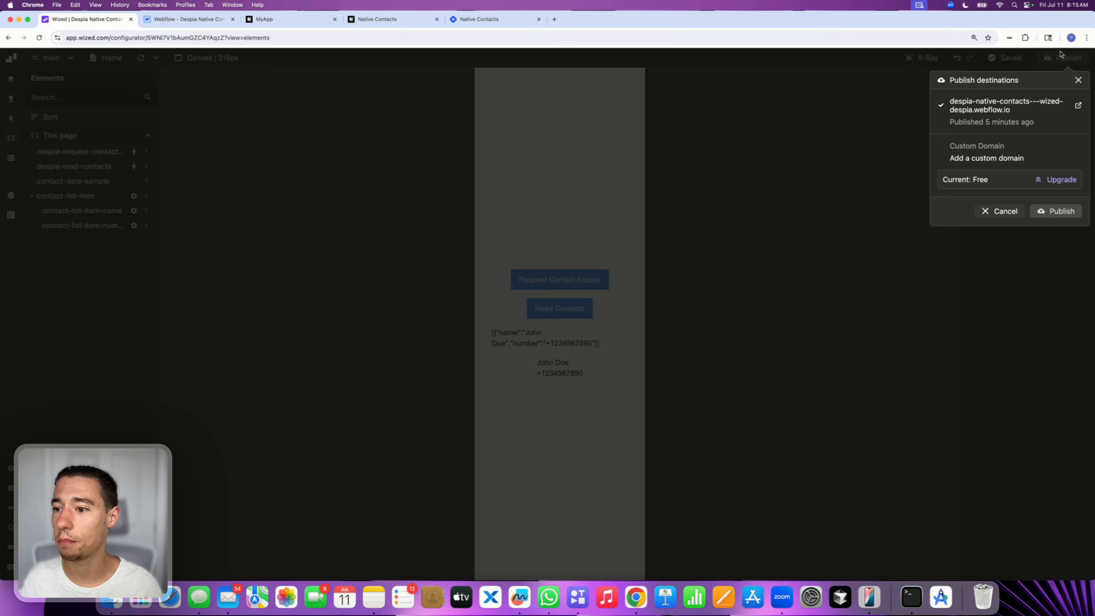
{"action": "left_click", "coordinate": [1055, 210]}
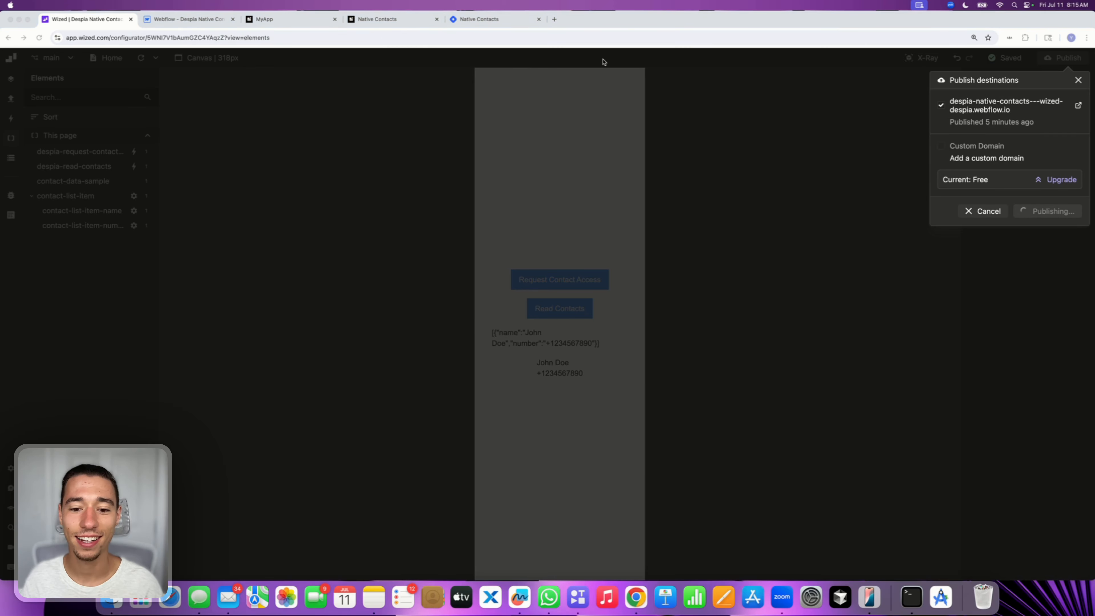
{"action": "left_click", "coordinate": [18, 141]}
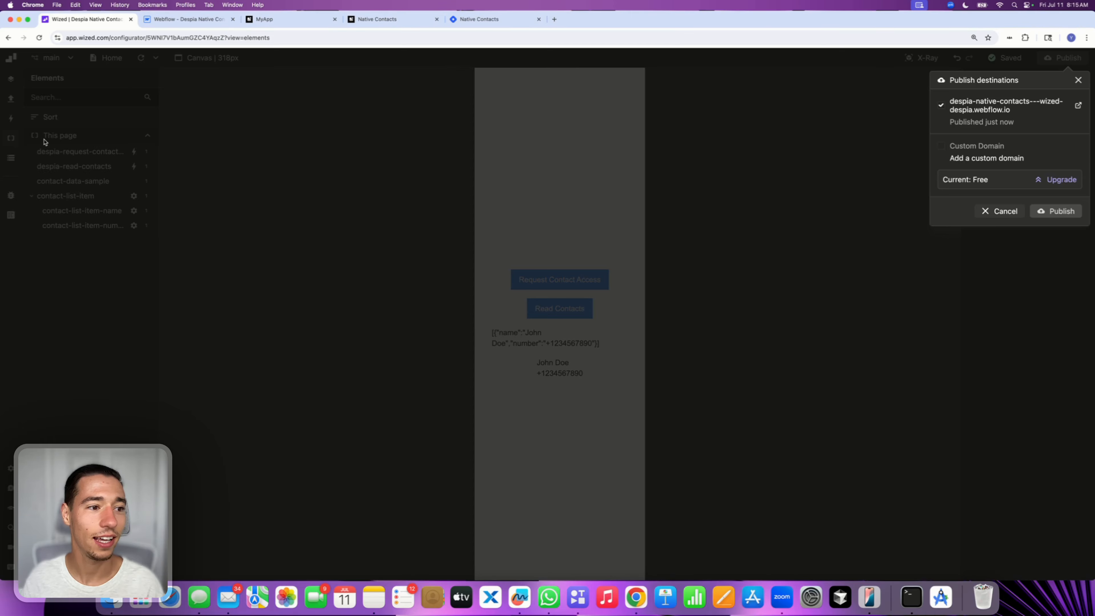
{"action": "left_click", "coordinate": [1000, 215]}
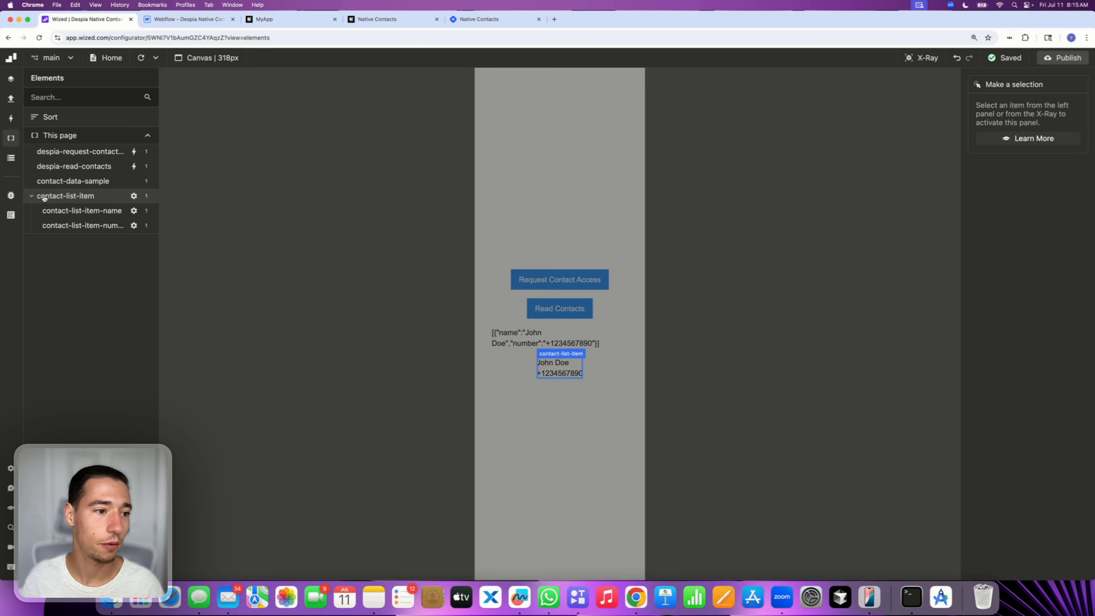
Replace the contacts variable's initial value in the data store with return [] (an empty array)
{"action": "left_click", "coordinate": [9, 159]}
{"action": "left_click", "coordinate": [59, 153]}
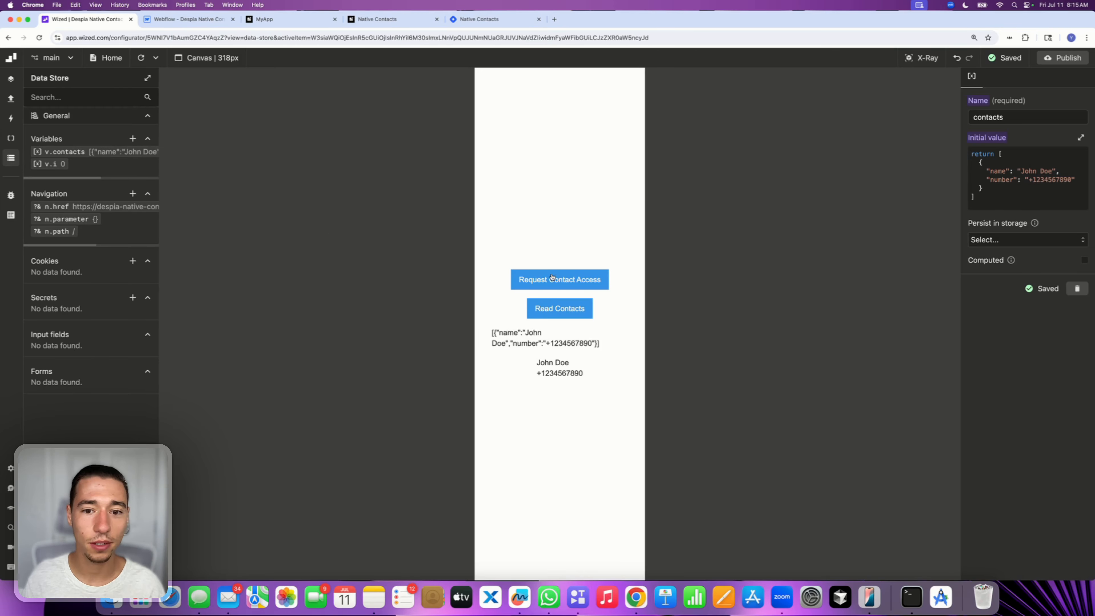
{"action": "left_click", "coordinate": [996, 199]}
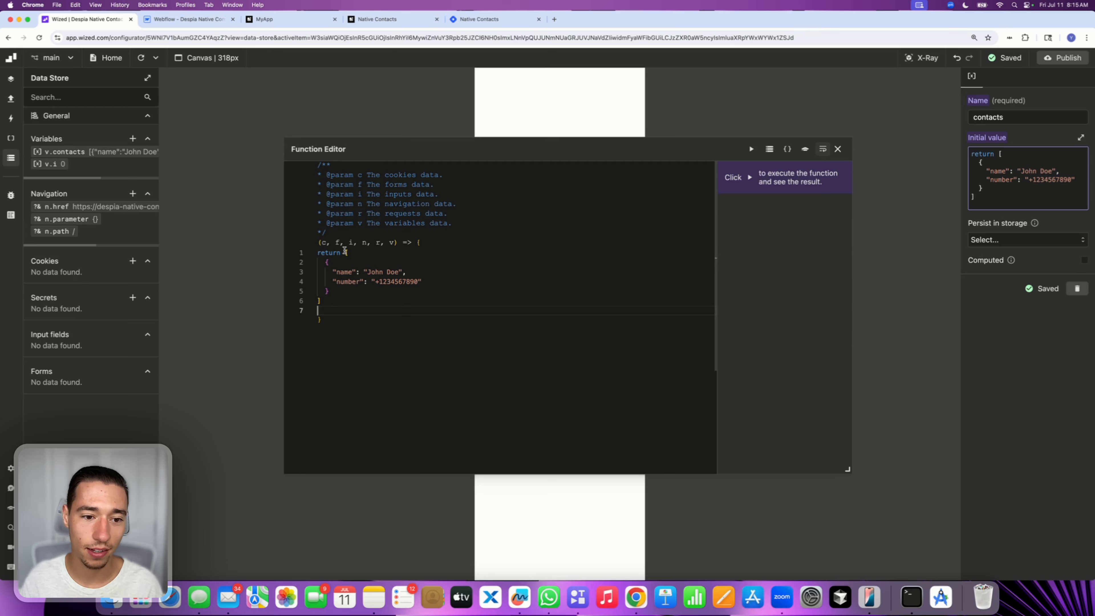
{"action": "left_click_drag", "start_coordinate": [344, 252], "coordinate": [367, 326]}
{"action": "key", "text": "BackSpace"}
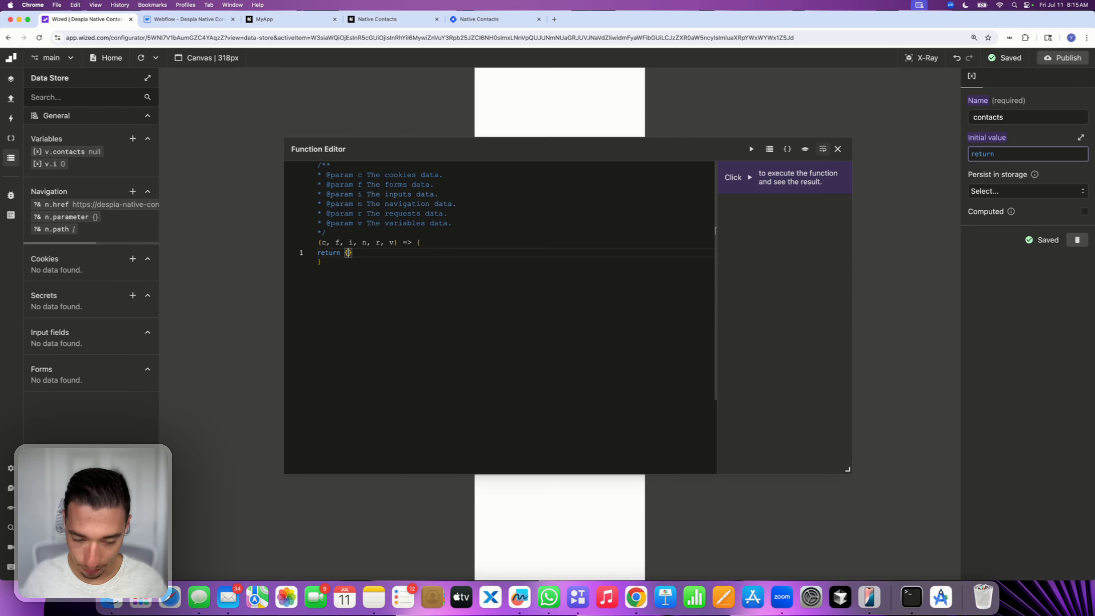
{"action": "type", "text": "[]"}
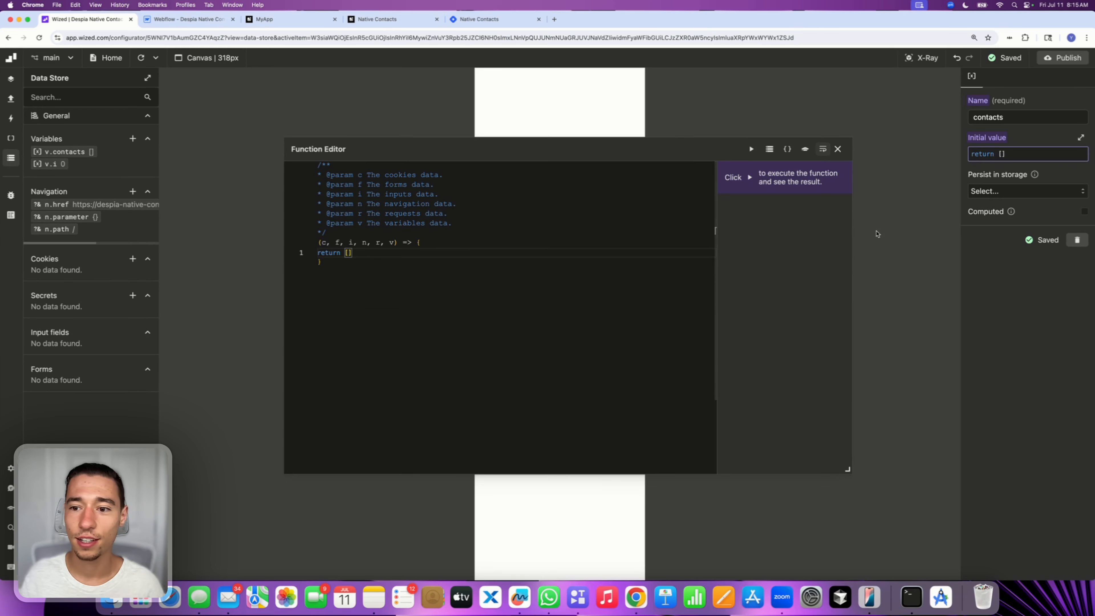
{"action": "left_click", "coordinate": [837, 149]}
Republish the Wized project to its webflow.io destination
{"action": "left_click", "coordinate": [1073, 59]}
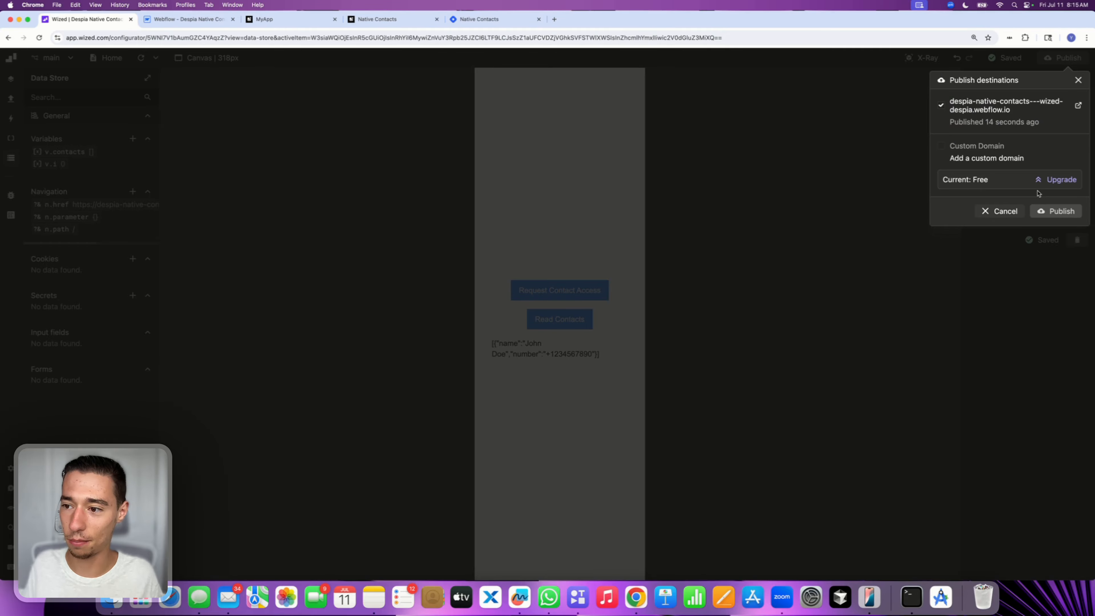
{"action": "left_click", "coordinate": [1051, 211]}
In Webflow, delete the text block that displayed the raw contacts JSON
{"action": "left_click", "coordinate": [179, 22]}
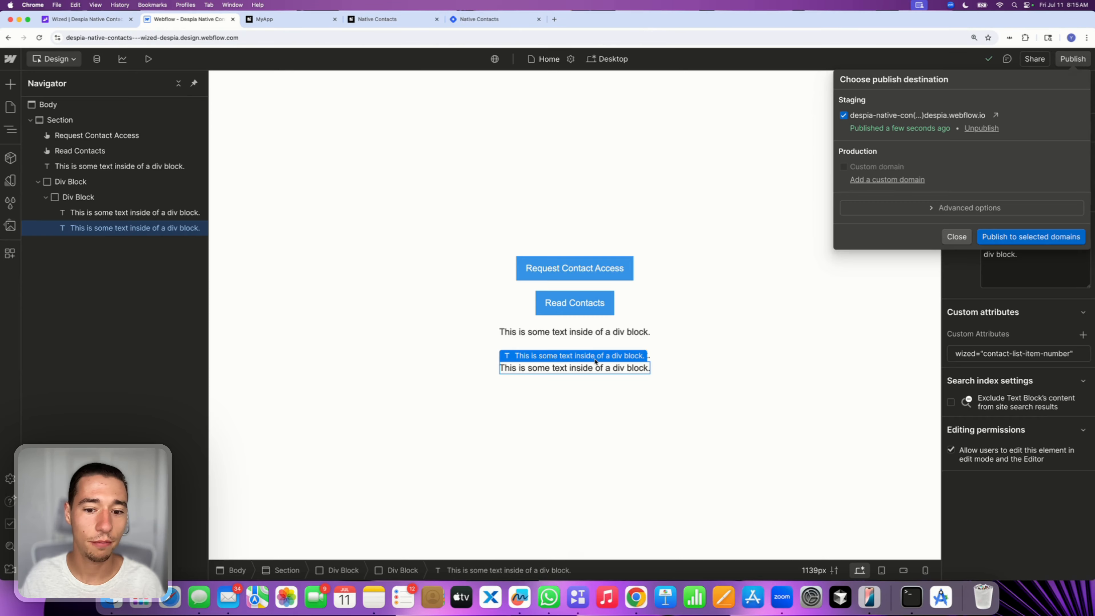
{"action": "left_click", "coordinate": [596, 361]}
{"action": "left_click", "coordinate": [557, 334]}
{"action": "key", "text": "Delete"}
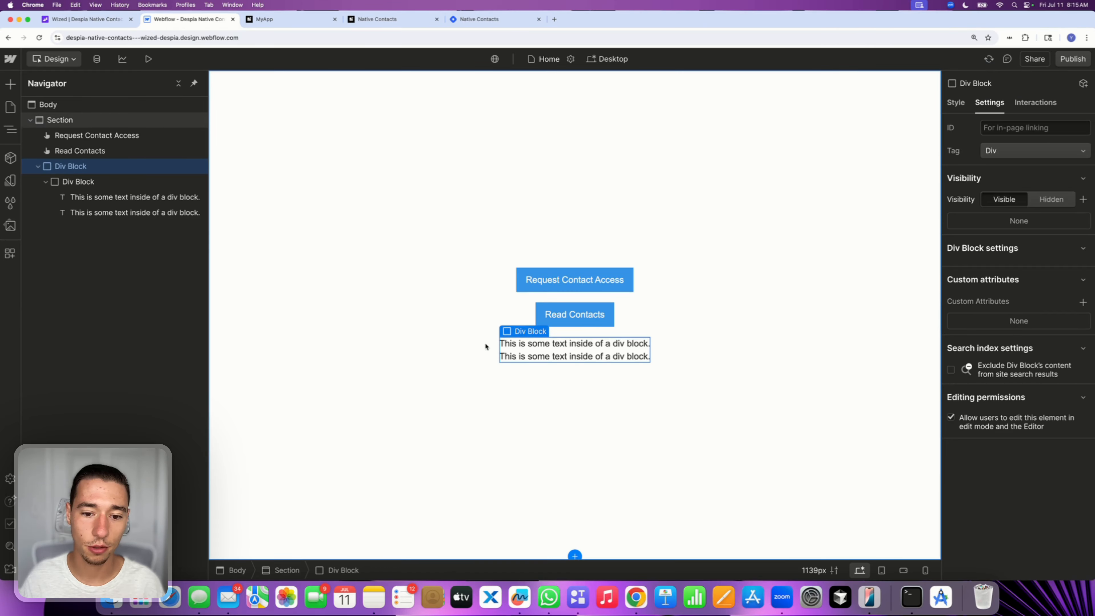
Give the contact list item div block a padding of 1rem
{"action": "left_click", "coordinate": [103, 182]}
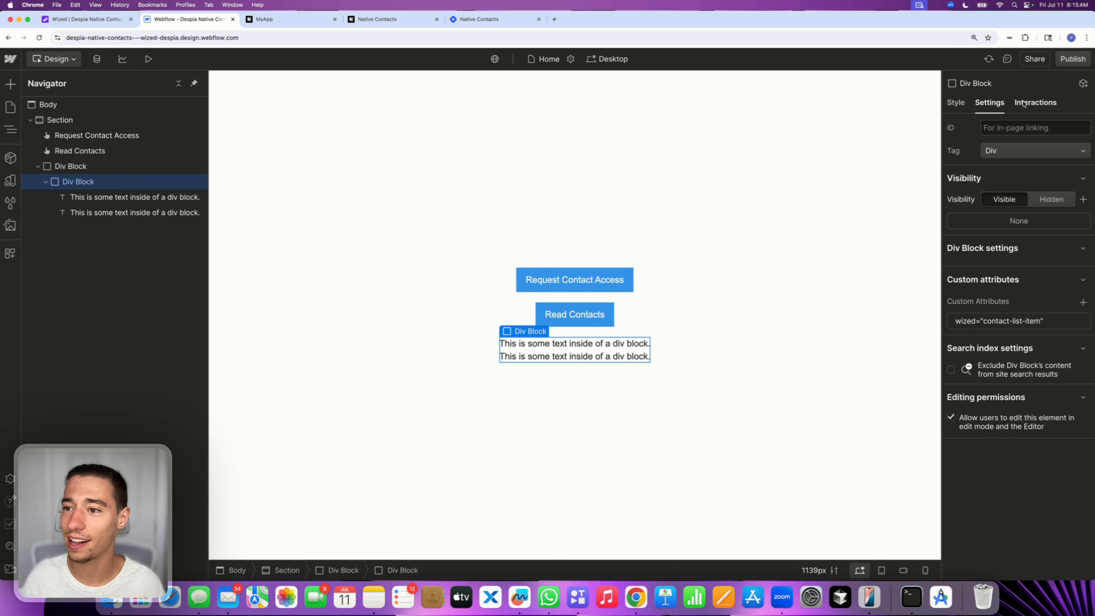
{"action": "left_click", "coordinate": [956, 102]}
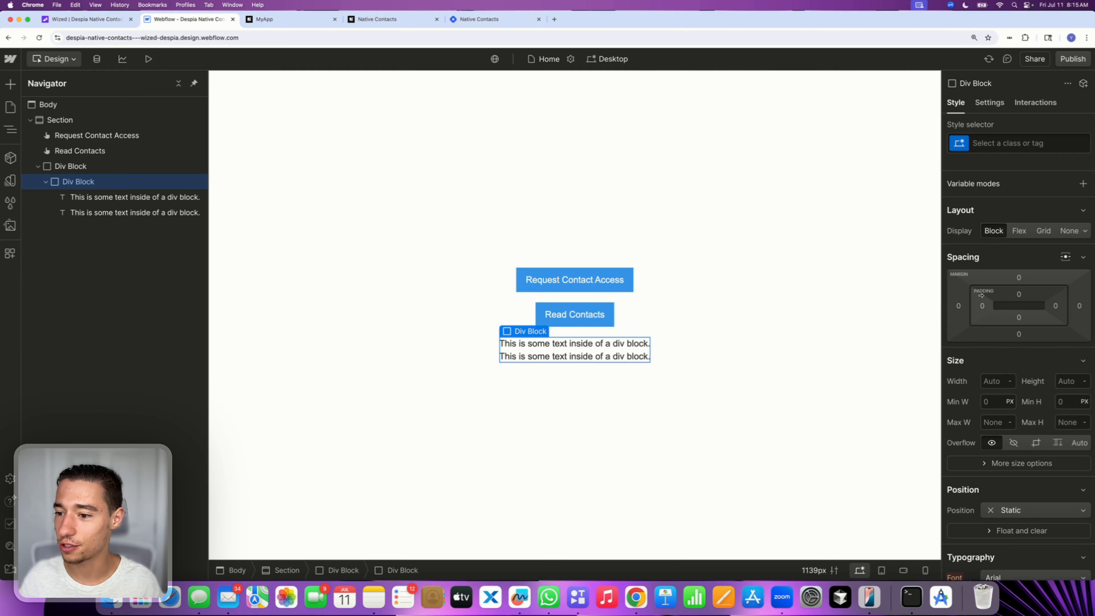
{"action": "left_click", "coordinate": [981, 306]}
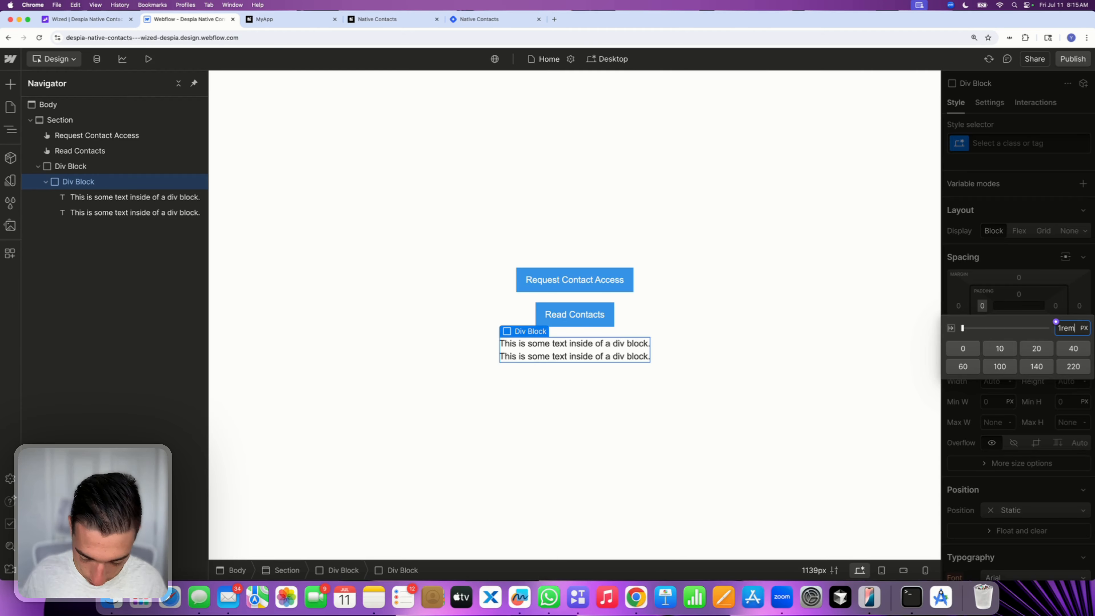
{"action": "type", "text": "1rem"}
{"action": "key", "text": "Return"}
Set the contact list item div block's background color to #e6e6e6
{"action": "scroll", "coordinate": [1012, 402], "scroll_direction": "down", "scroll_amount": 10}
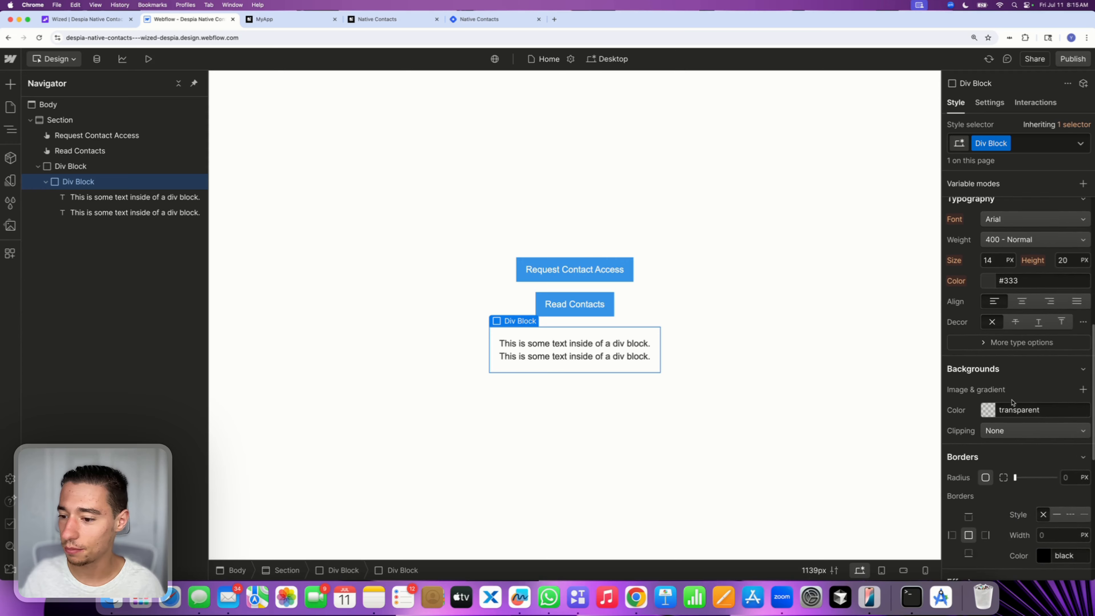
{"action": "scroll", "coordinate": [1012, 402], "scroll_direction": "down", "scroll_amount": 1}
{"action": "left_click", "coordinate": [1009, 394]}
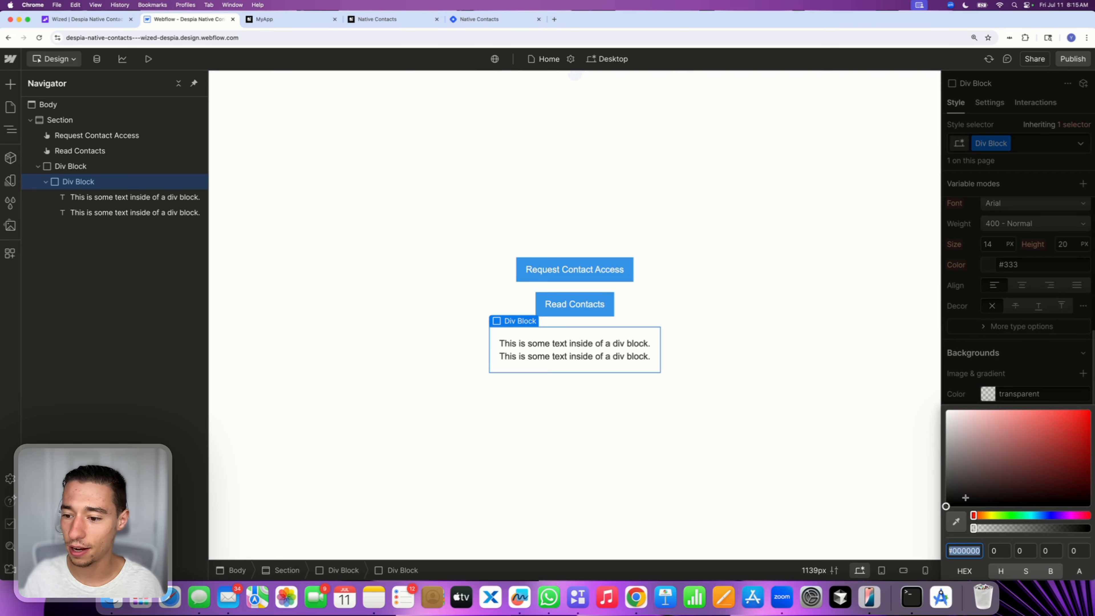
{"action": "left_click_drag", "start_coordinate": [965, 498], "coordinate": [934, 420]}
{"action": "left_click", "coordinate": [984, 378]}
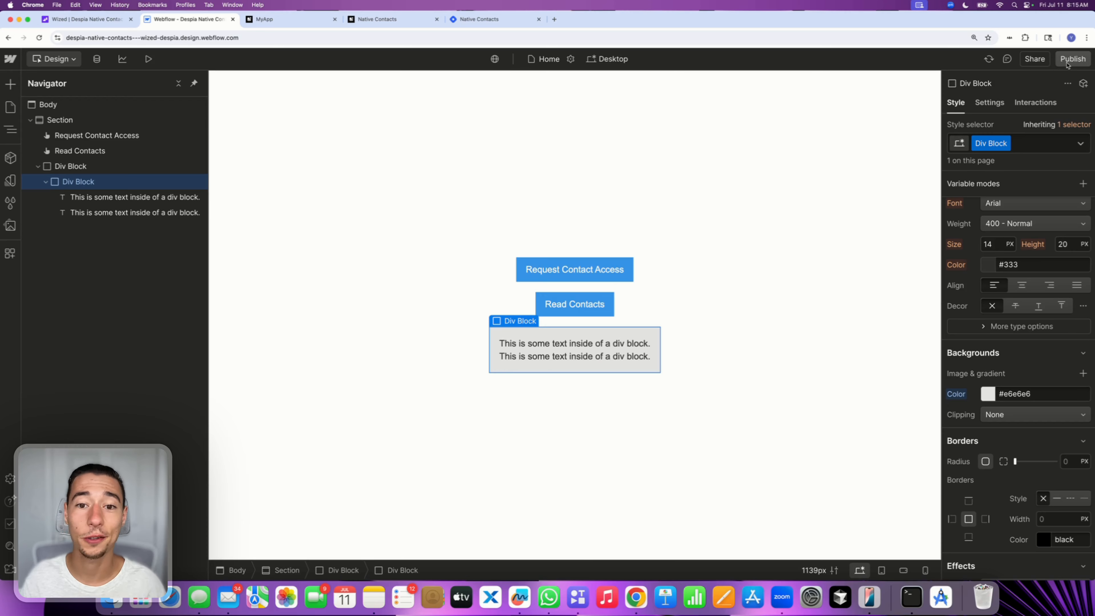
Publish the Webflow site to the staging domain and republish the Wized project
{"action": "left_click", "coordinate": [1068, 65]}
{"action": "left_click", "coordinate": [1020, 229]}
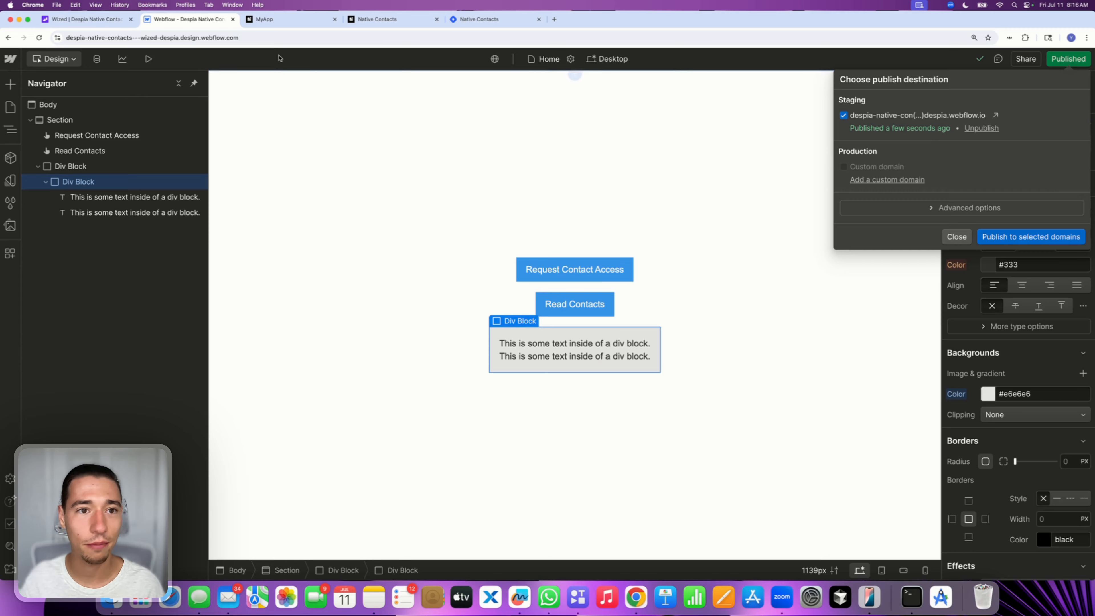
{"action": "left_click", "coordinate": [84, 19]}
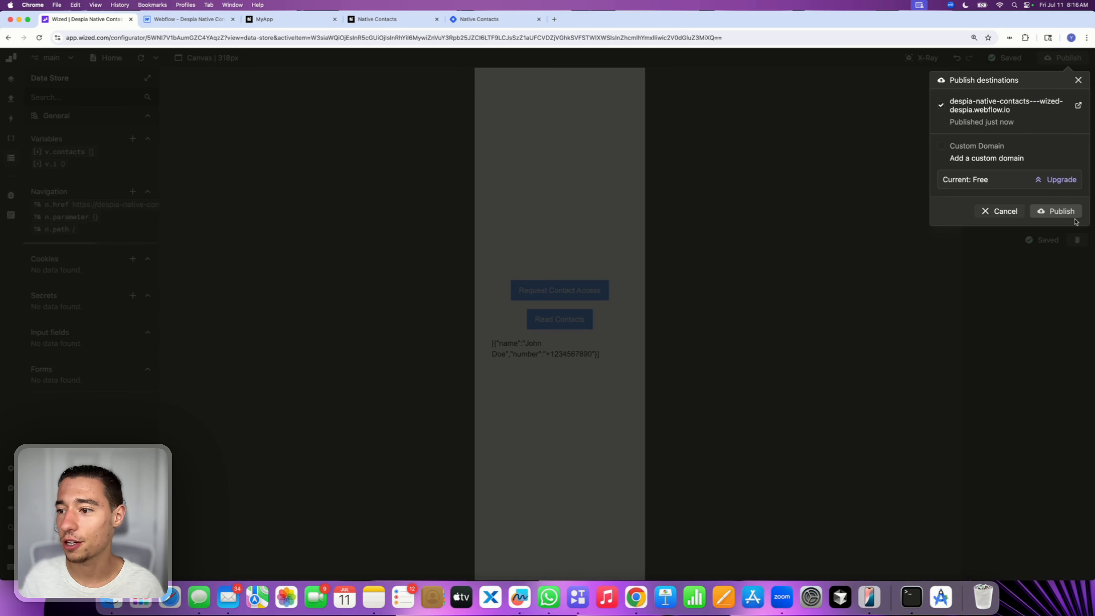
{"action": "left_click", "coordinate": [1064, 211]}
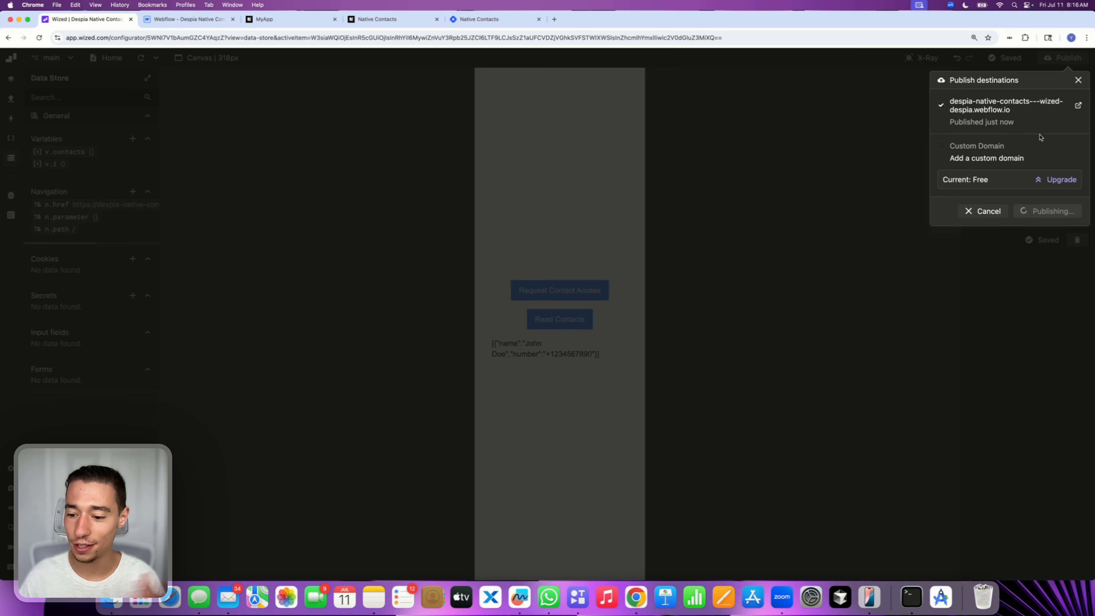
{"action": "left_click", "coordinate": [1078, 81]}
Switch to iPhone Mirroring, reopen MyApp from TestFlight, and tap Read Contacts to test the contact list
{"action": "left_click", "coordinate": [869, 594]}
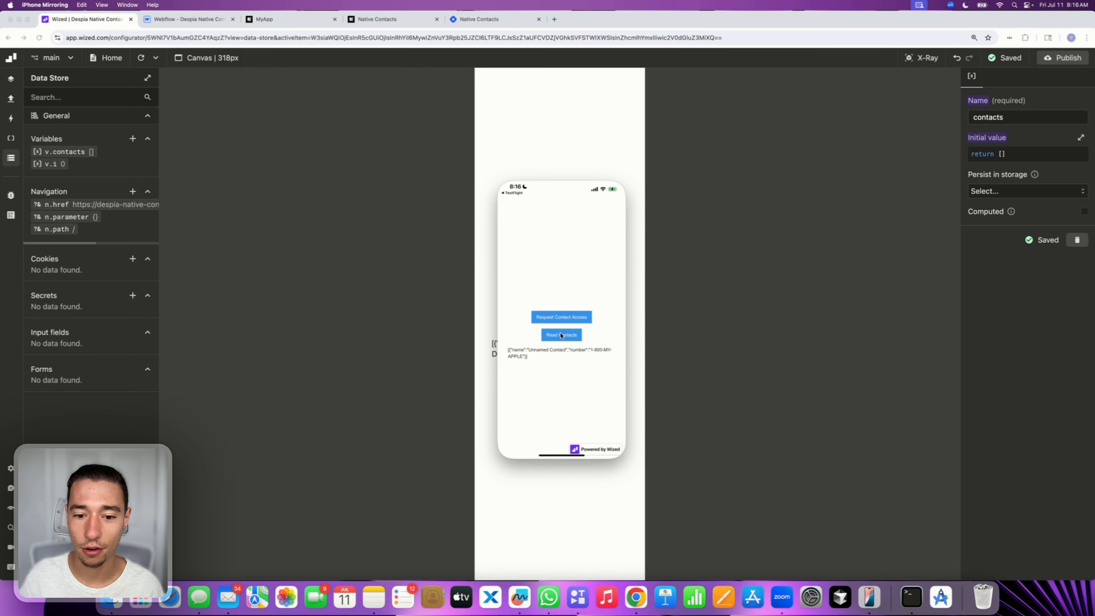
{"action": "left_click", "coordinate": [619, 175]}
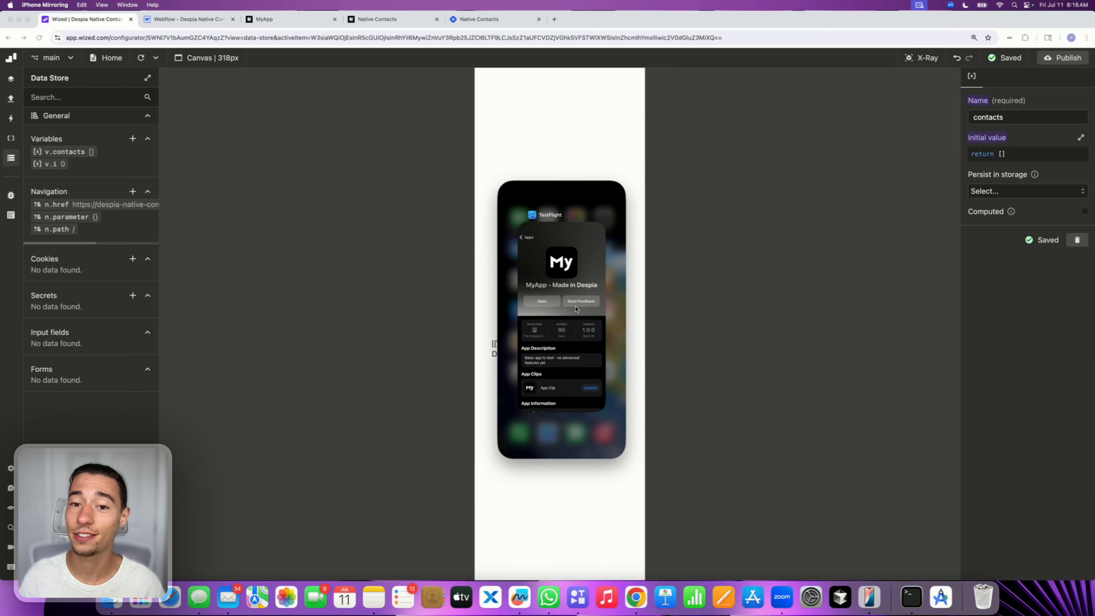
{"action": "left_click", "coordinate": [575, 309]}
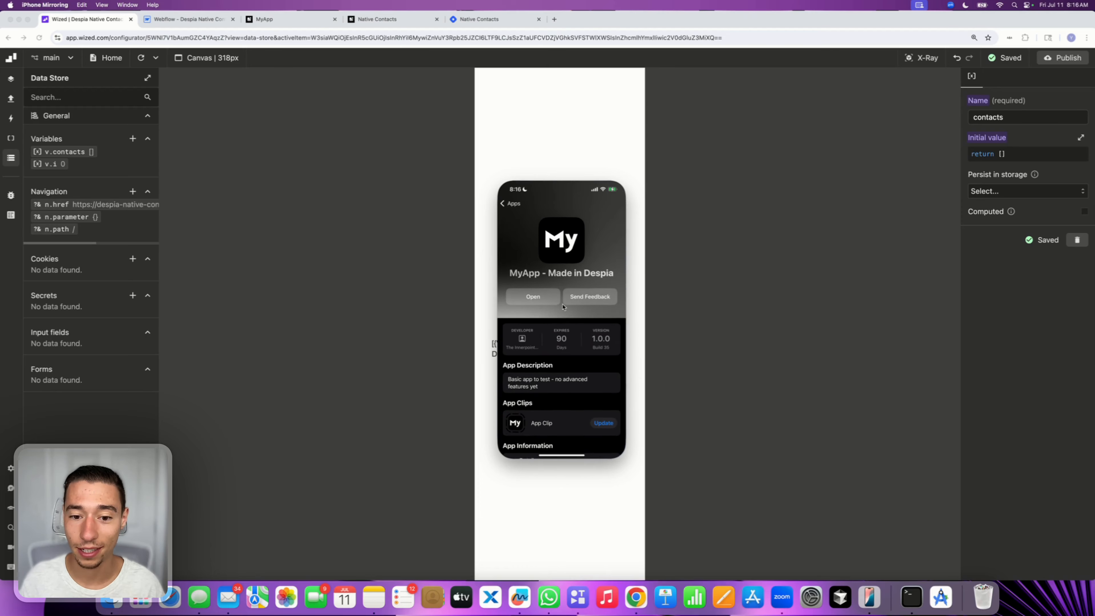
{"action": "left_click", "coordinate": [534, 302]}
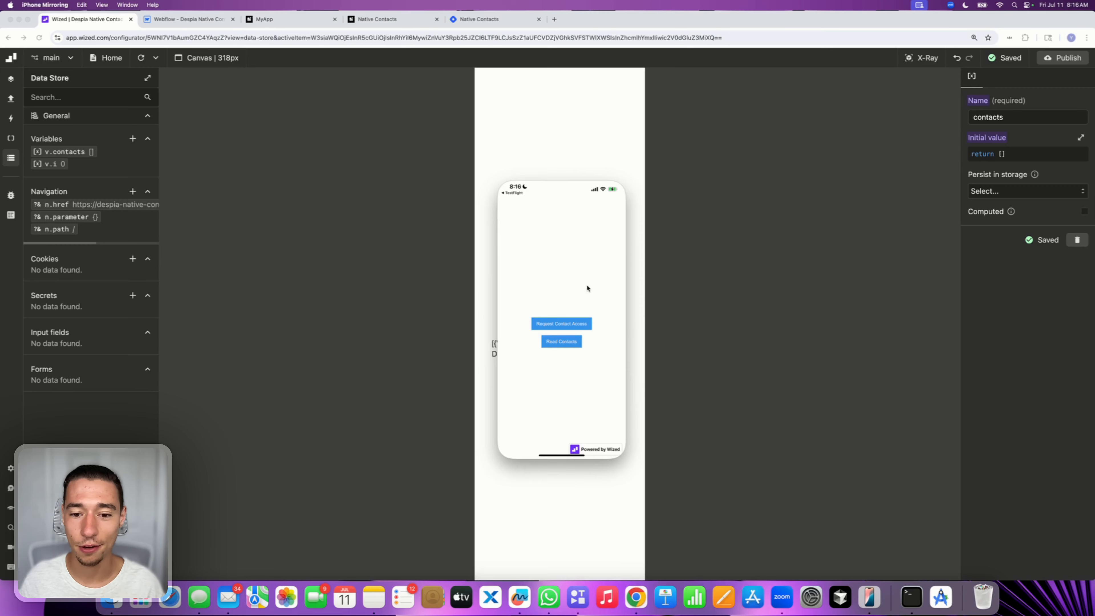
{"action": "left_click", "coordinate": [561, 342]}
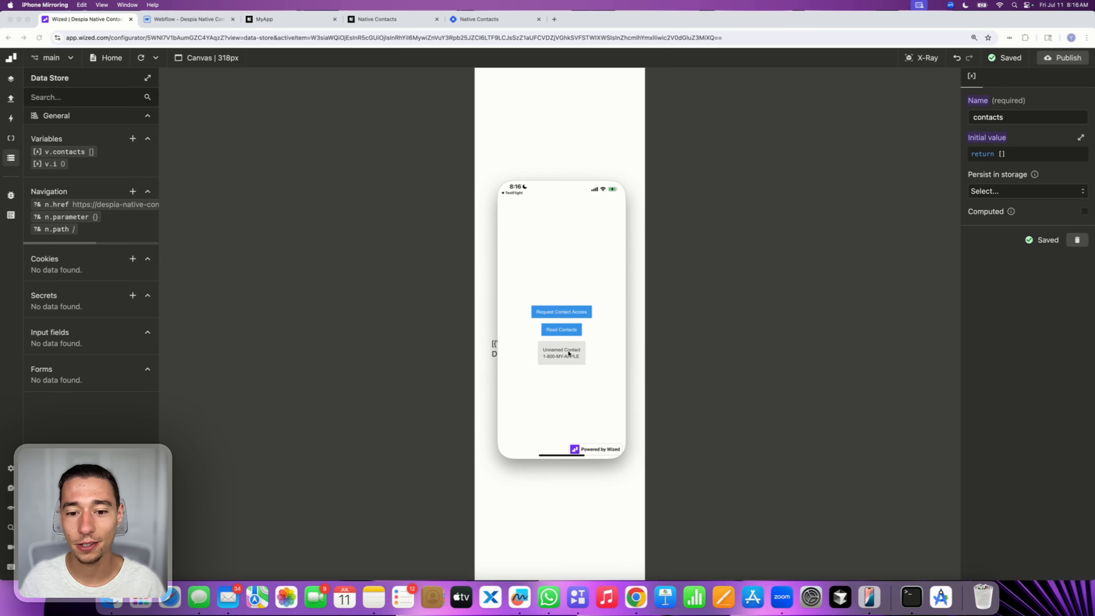